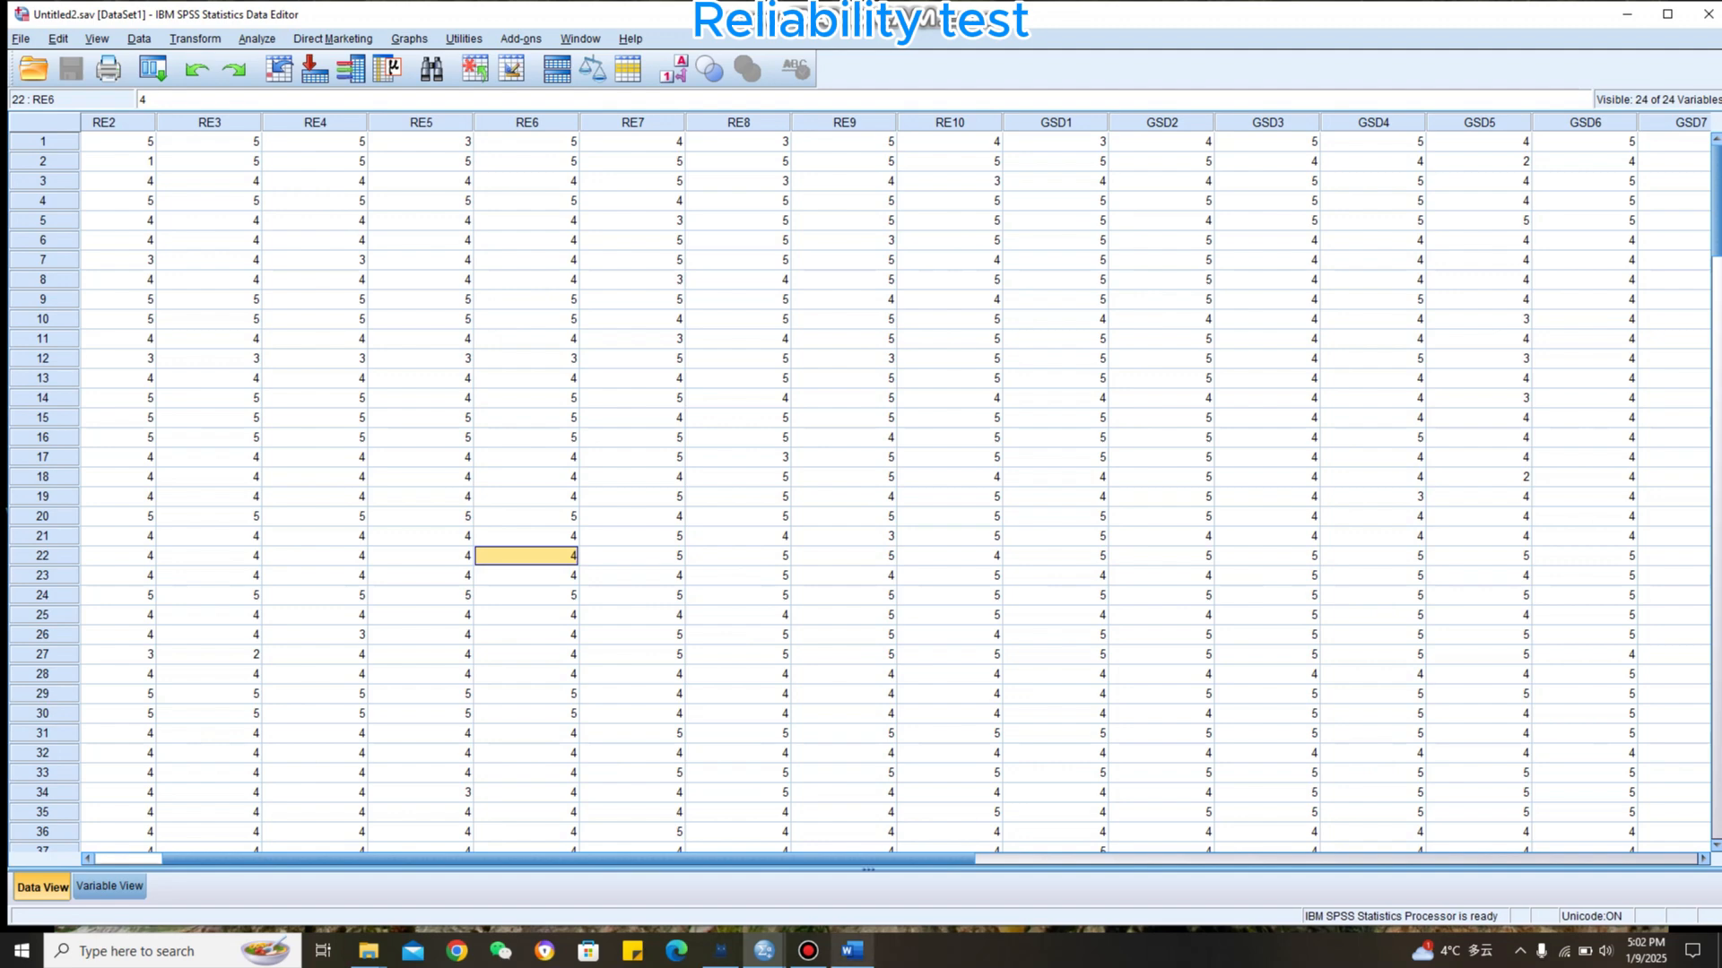
In the Word document "research topic", delete the headings from Research Background through Methodology, keeping the title and Result and Analysis
mouse_move(852, 950)
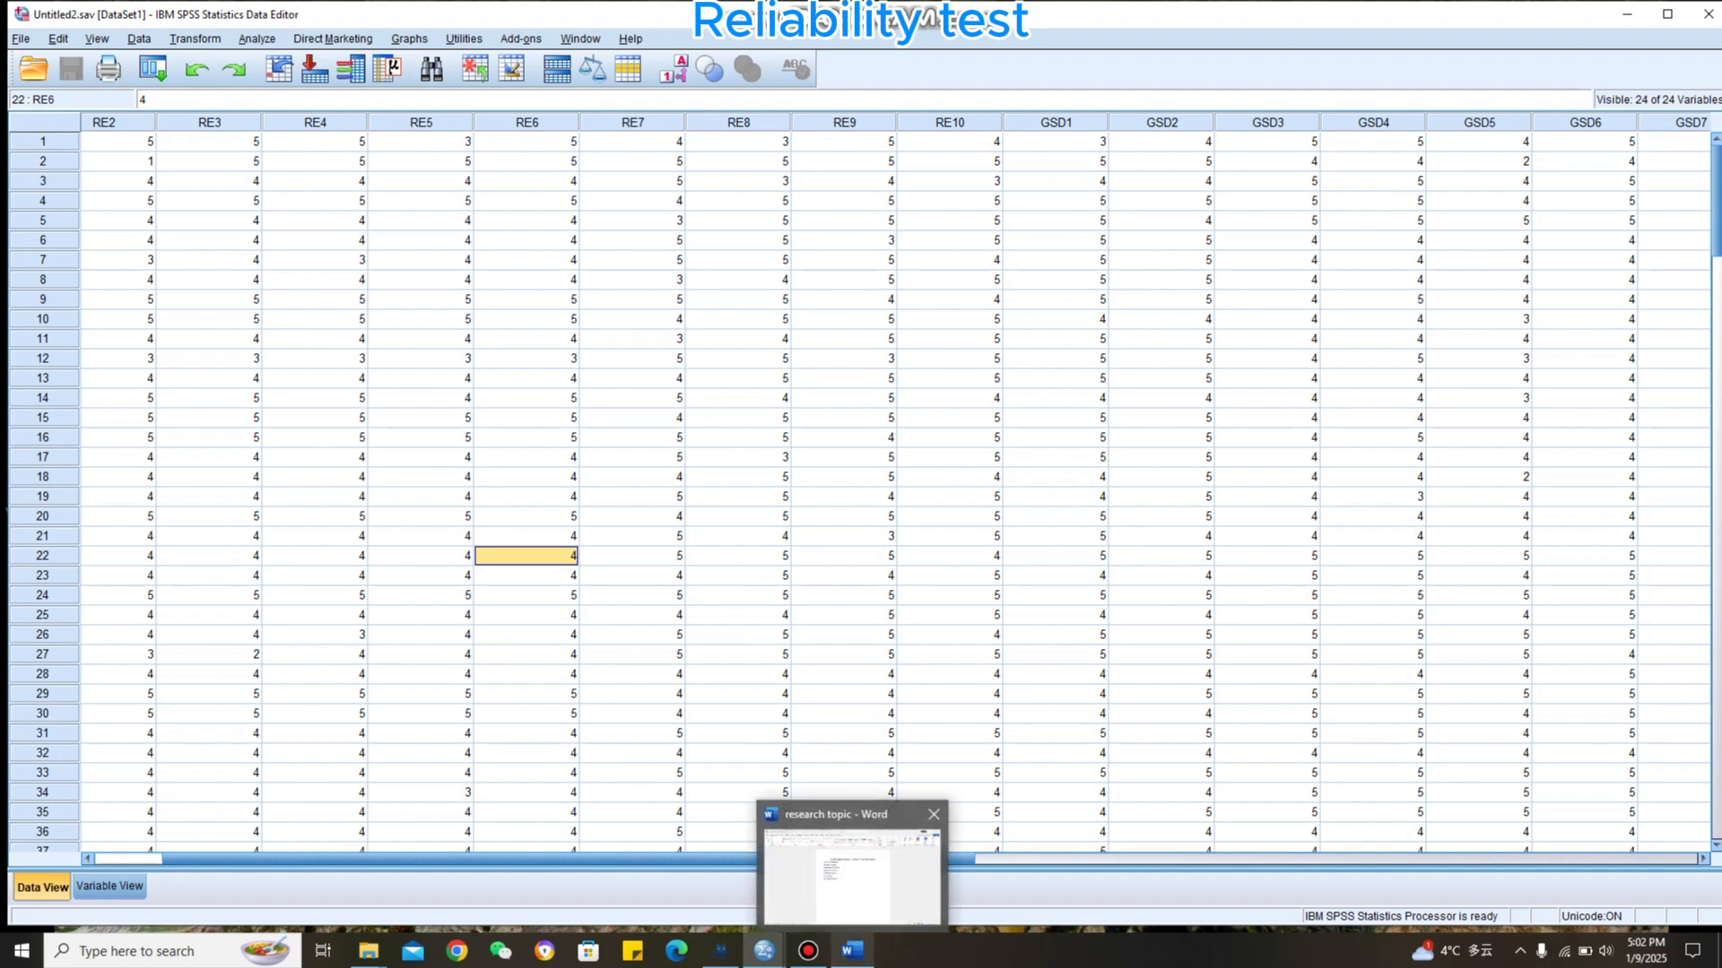
left_click(852, 950)
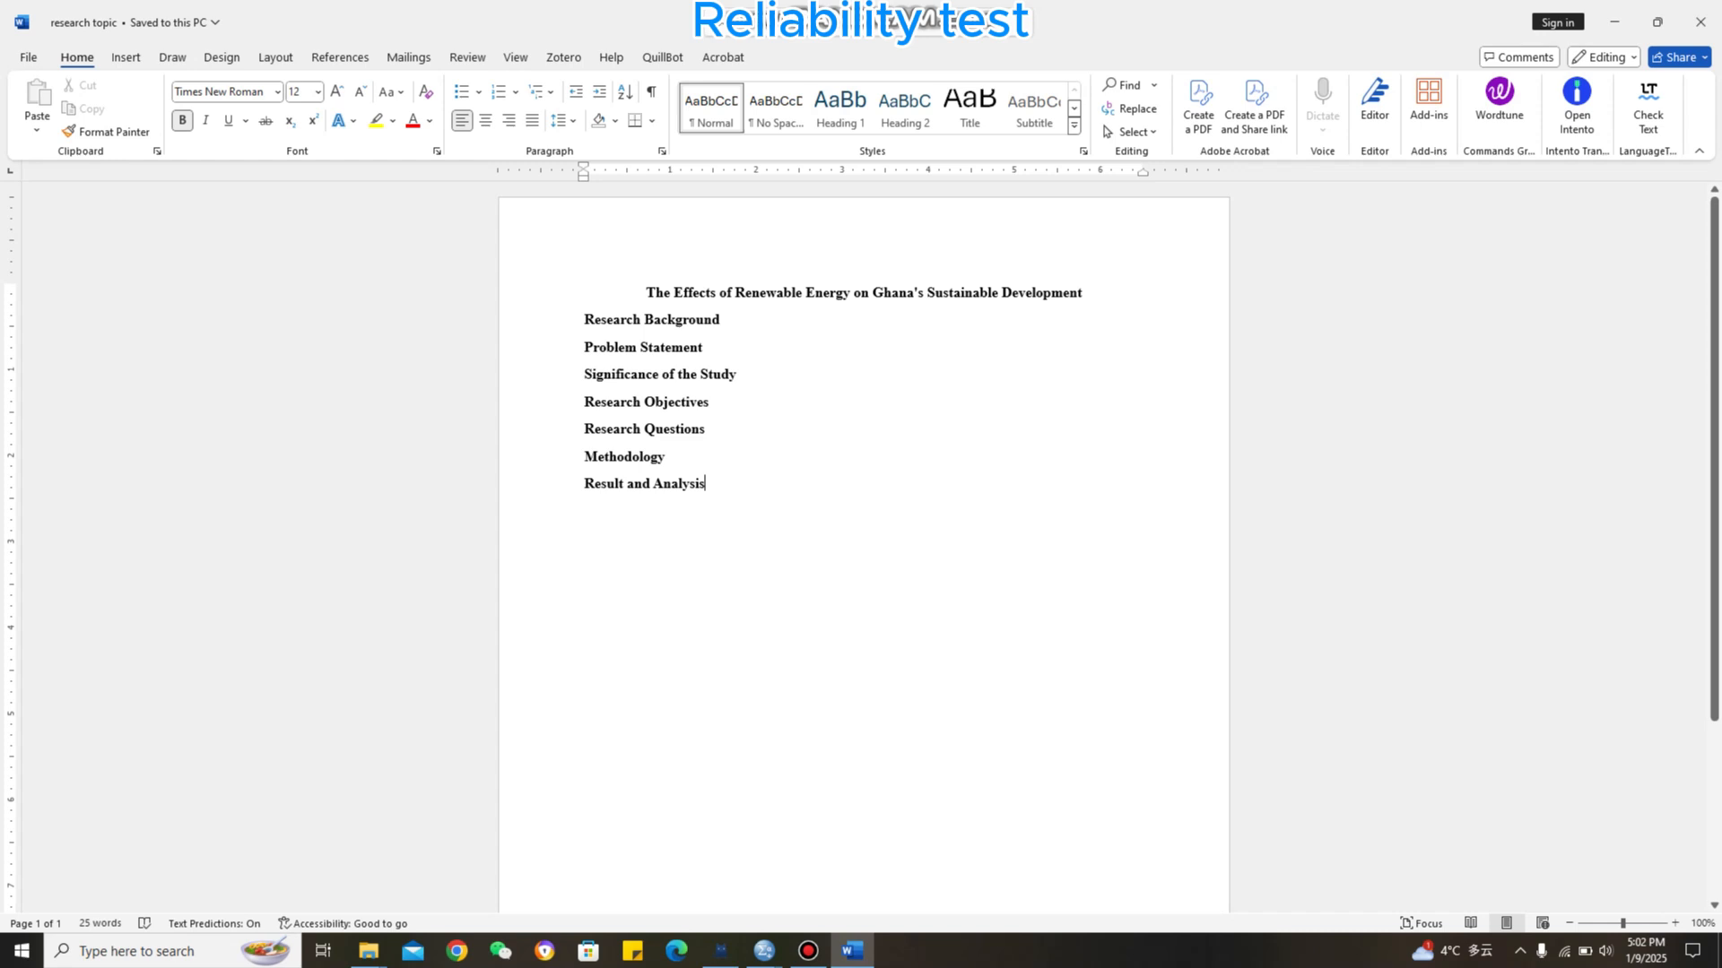
left_click_drag(671, 458, 585, 320)
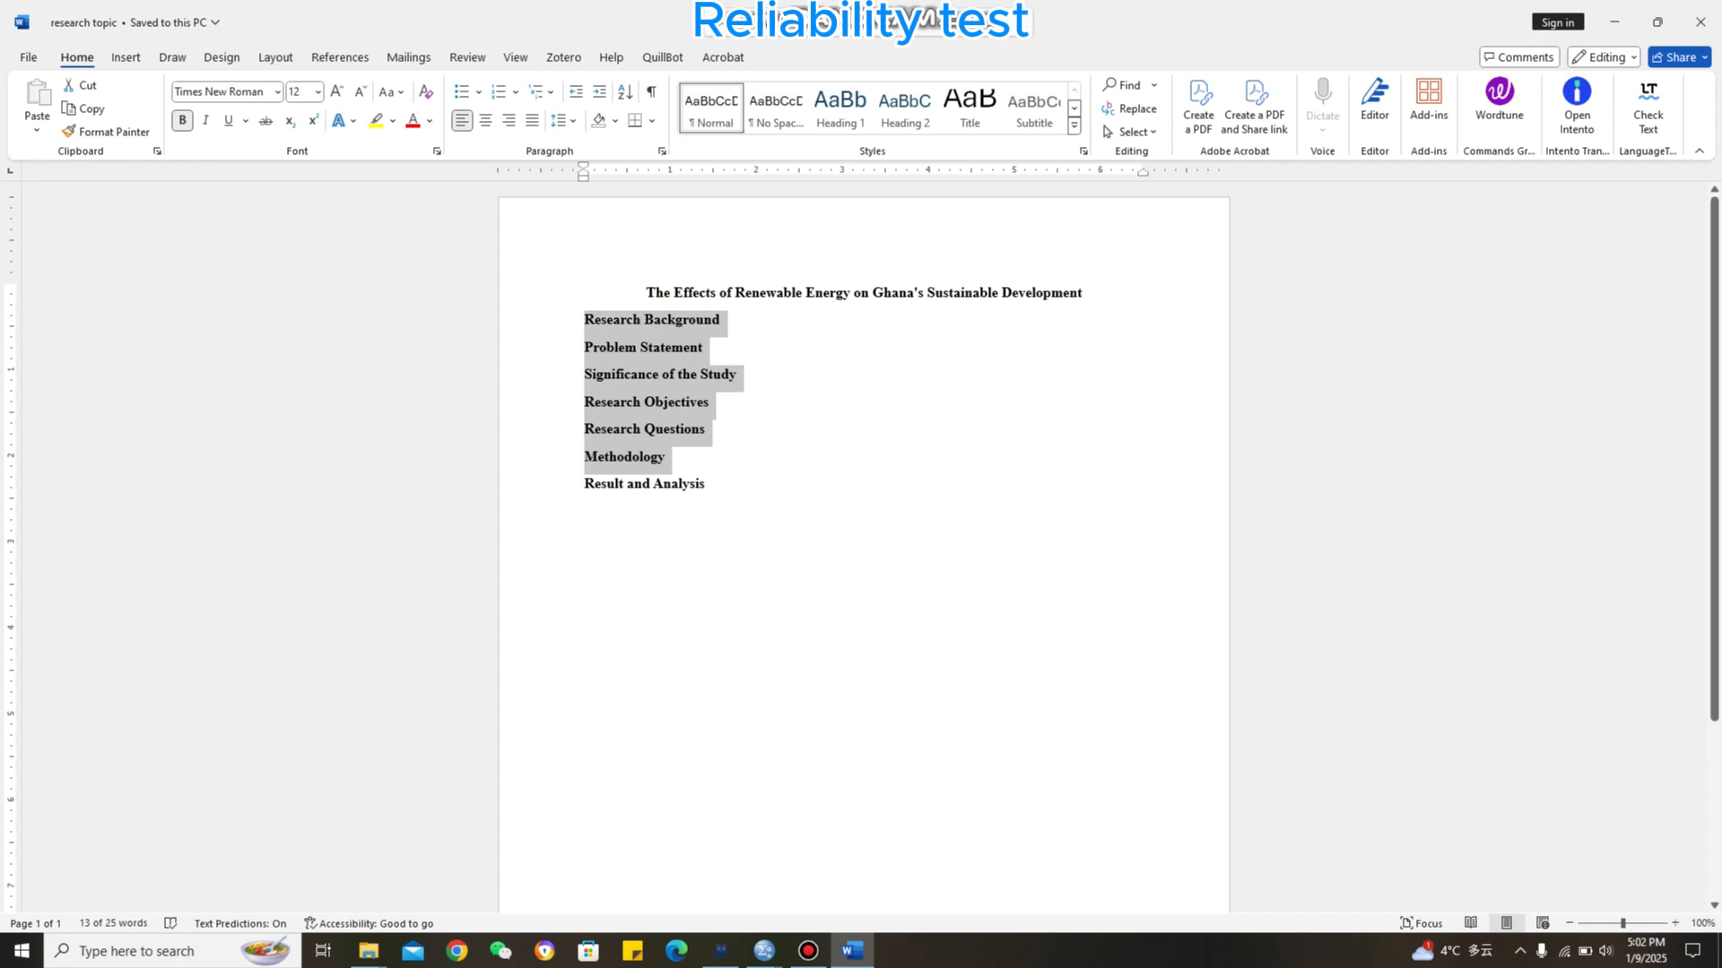
key("Delete")
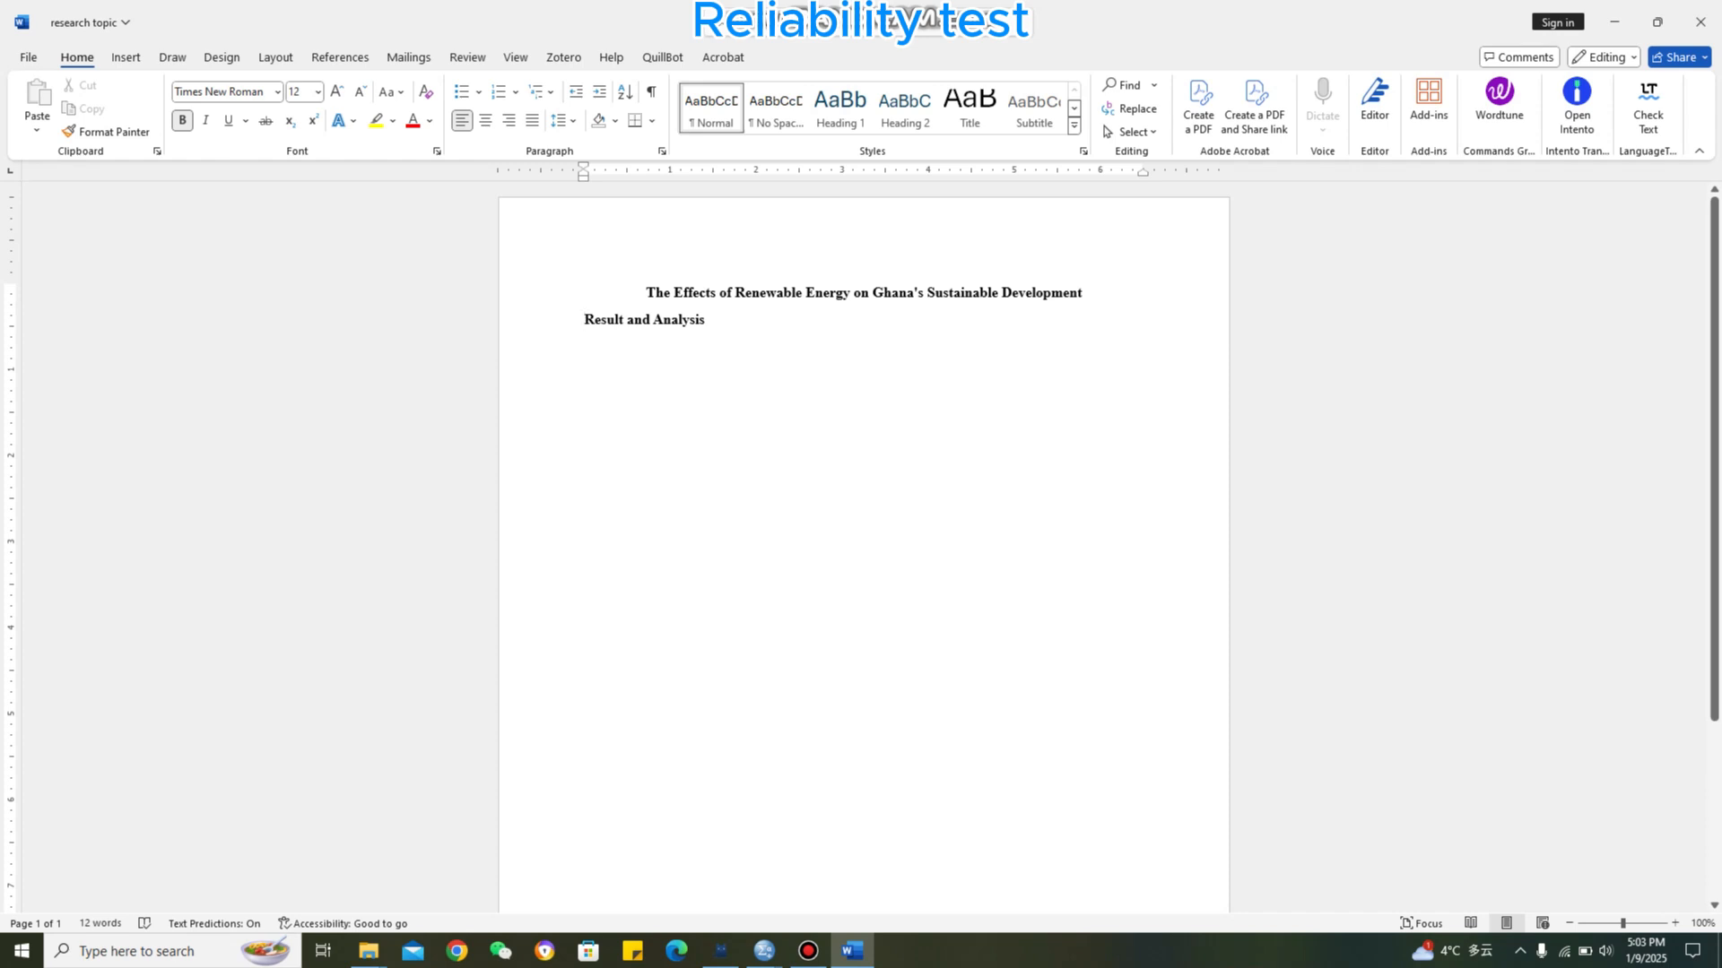
left_click(635, 319)
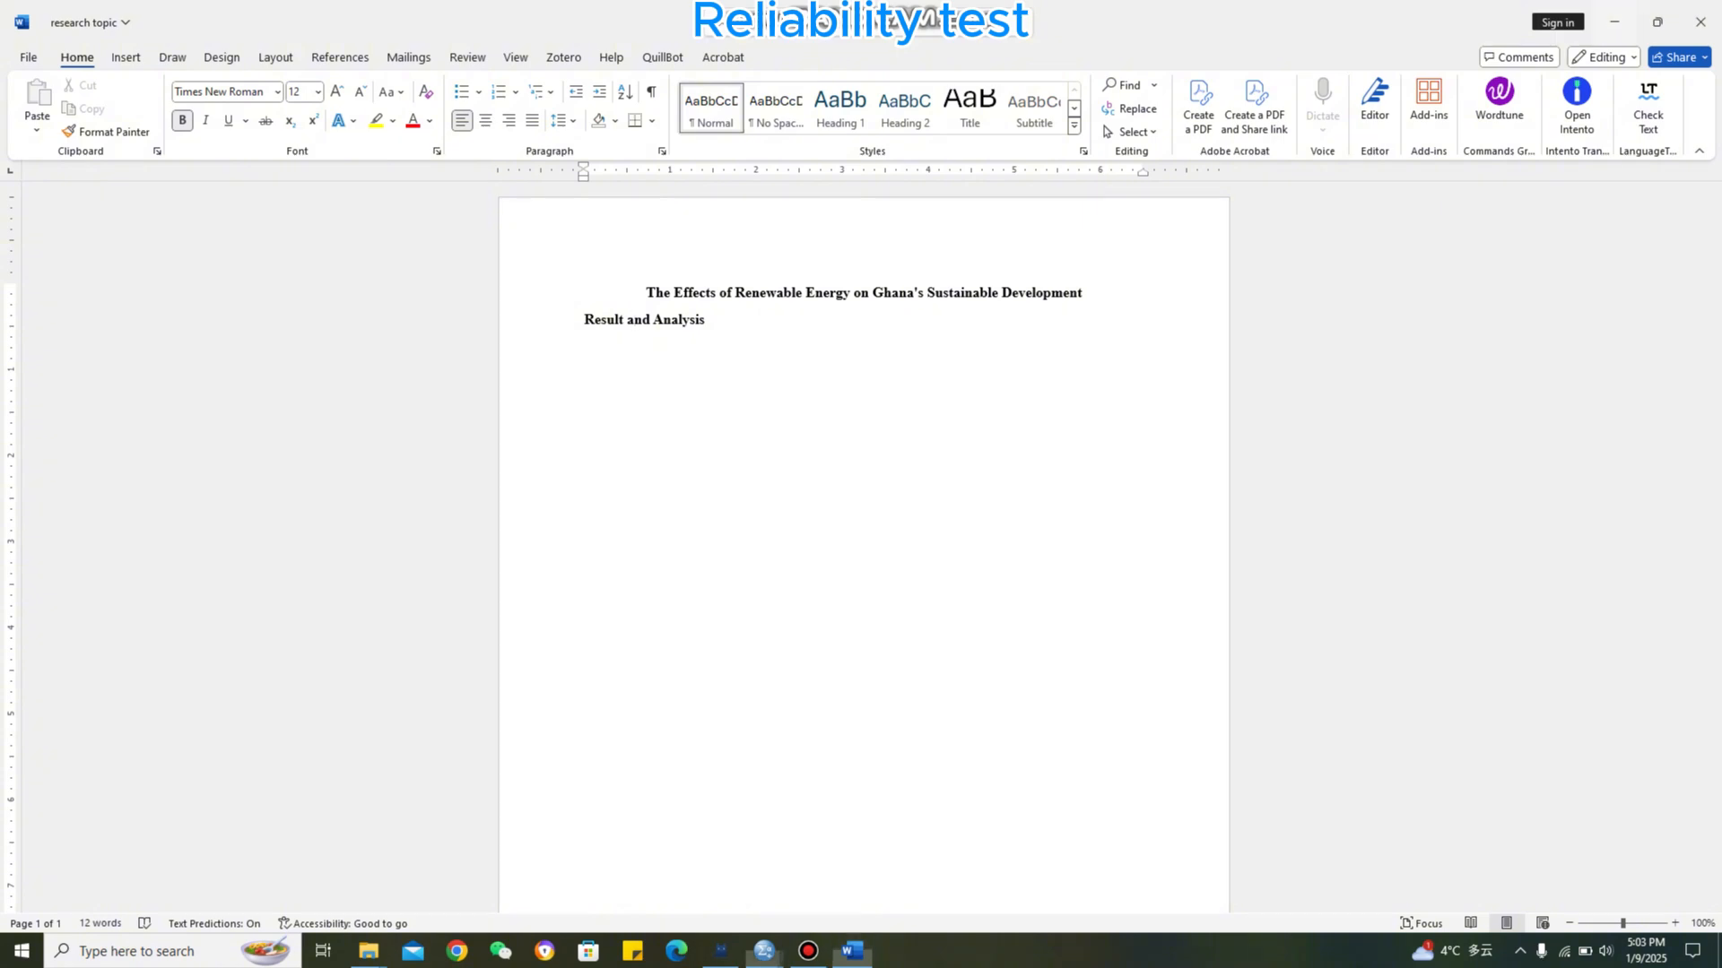
Switch to SPSS and look across the data columns from RE1 through the GSD items to Gender, Age, Employ and Education
left_click(764, 950)
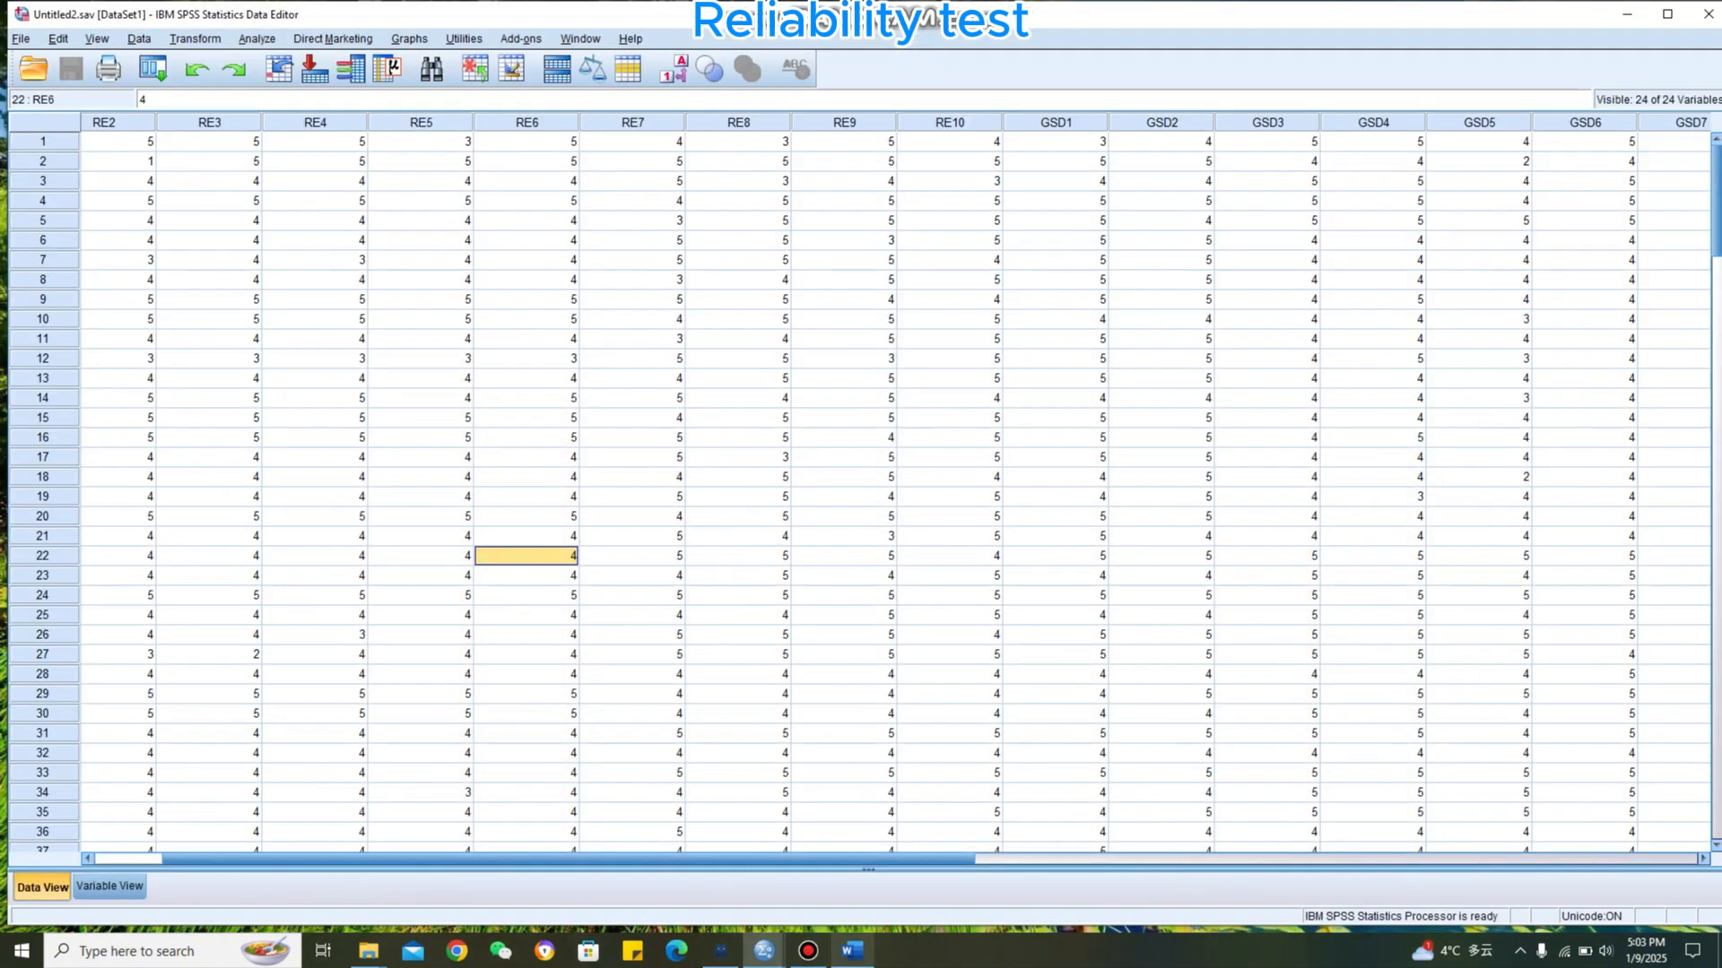
left_click(852, 950)
left_click_drag(568, 859, 500, 859)
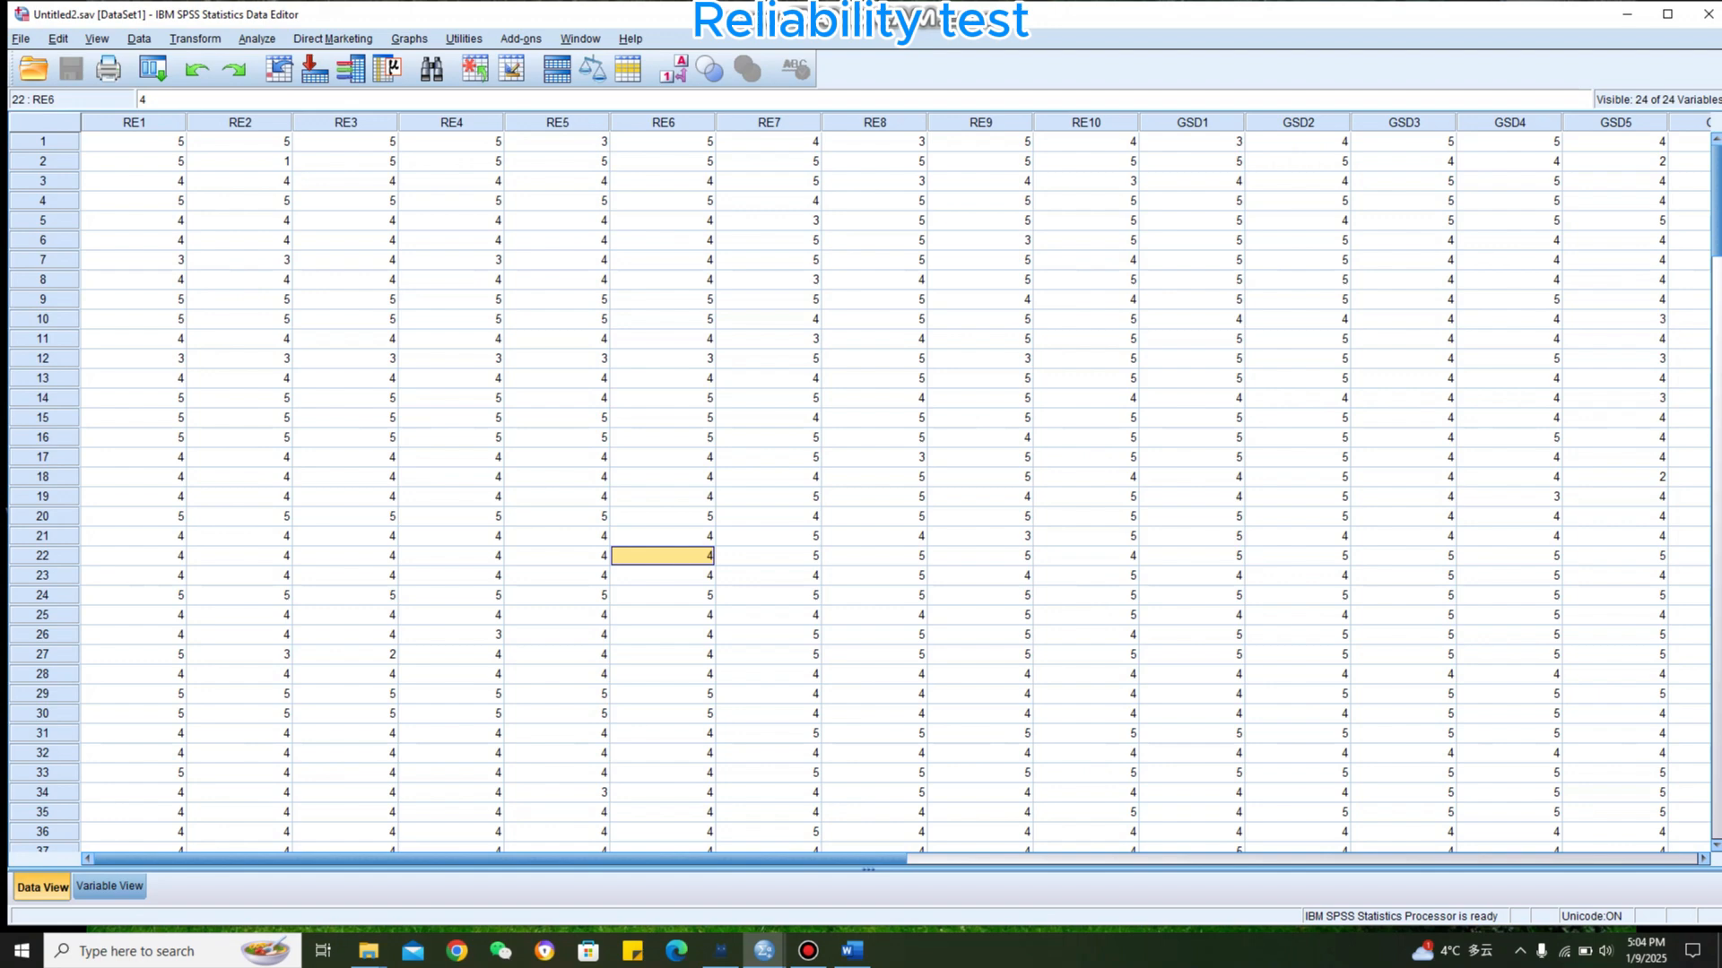
left_click_drag(501, 859, 1118, 859)
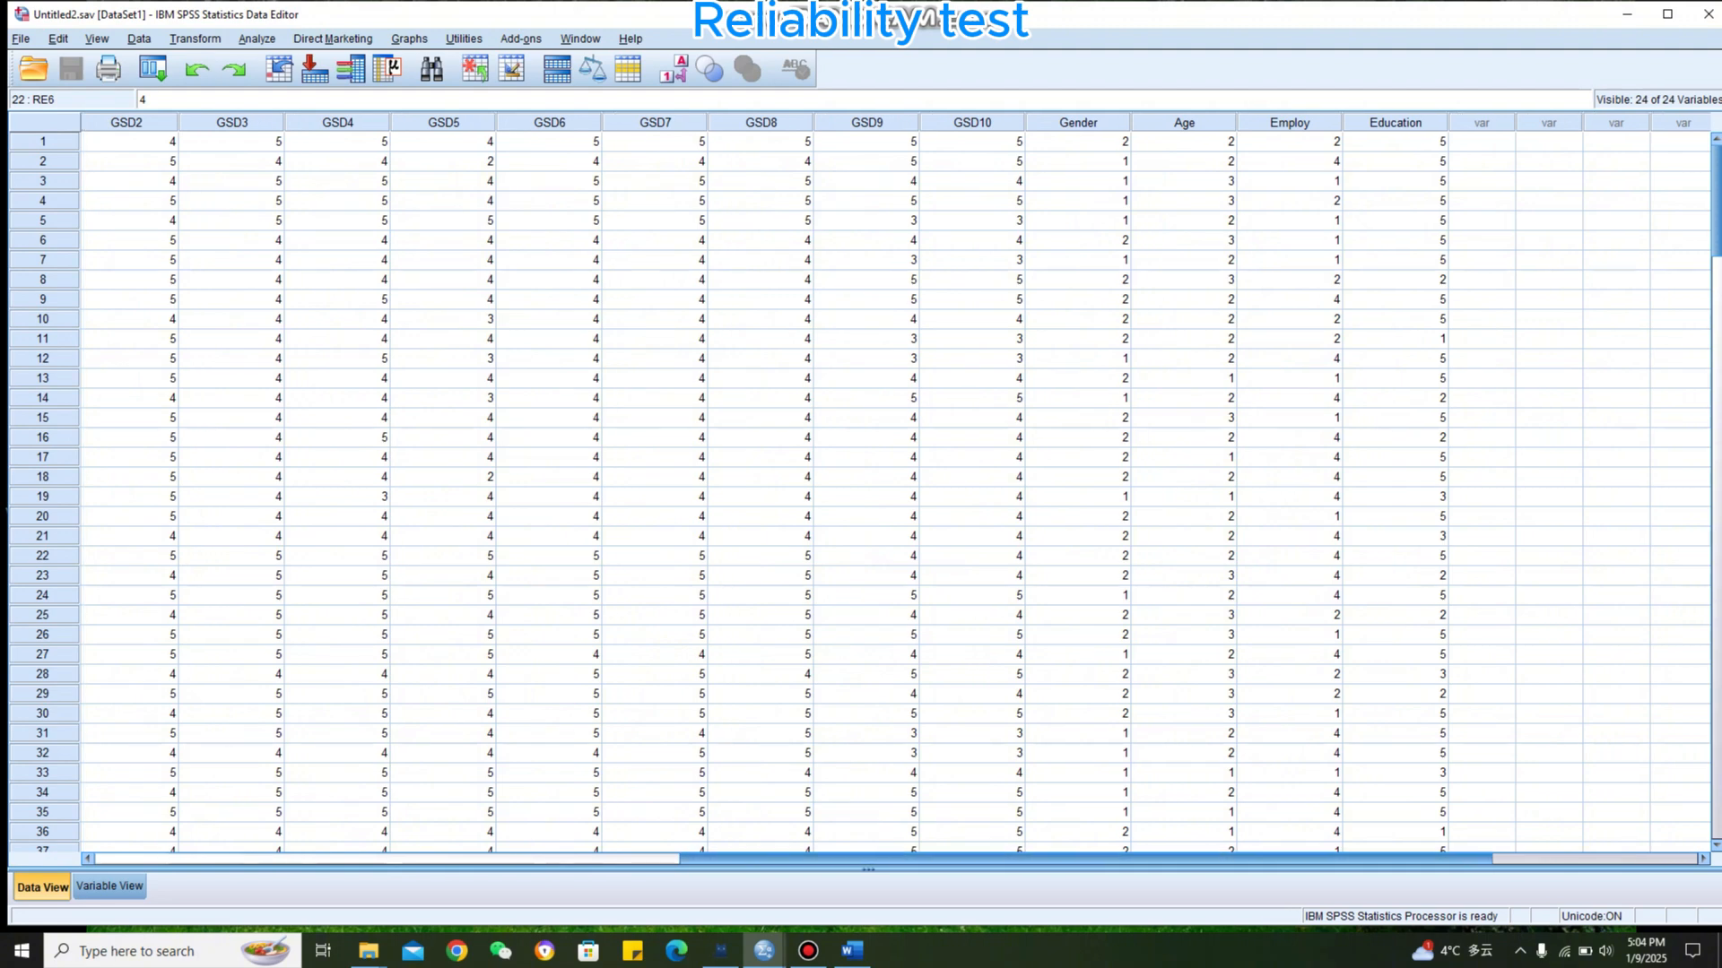
left_click_drag(1118, 859, 1155, 859)
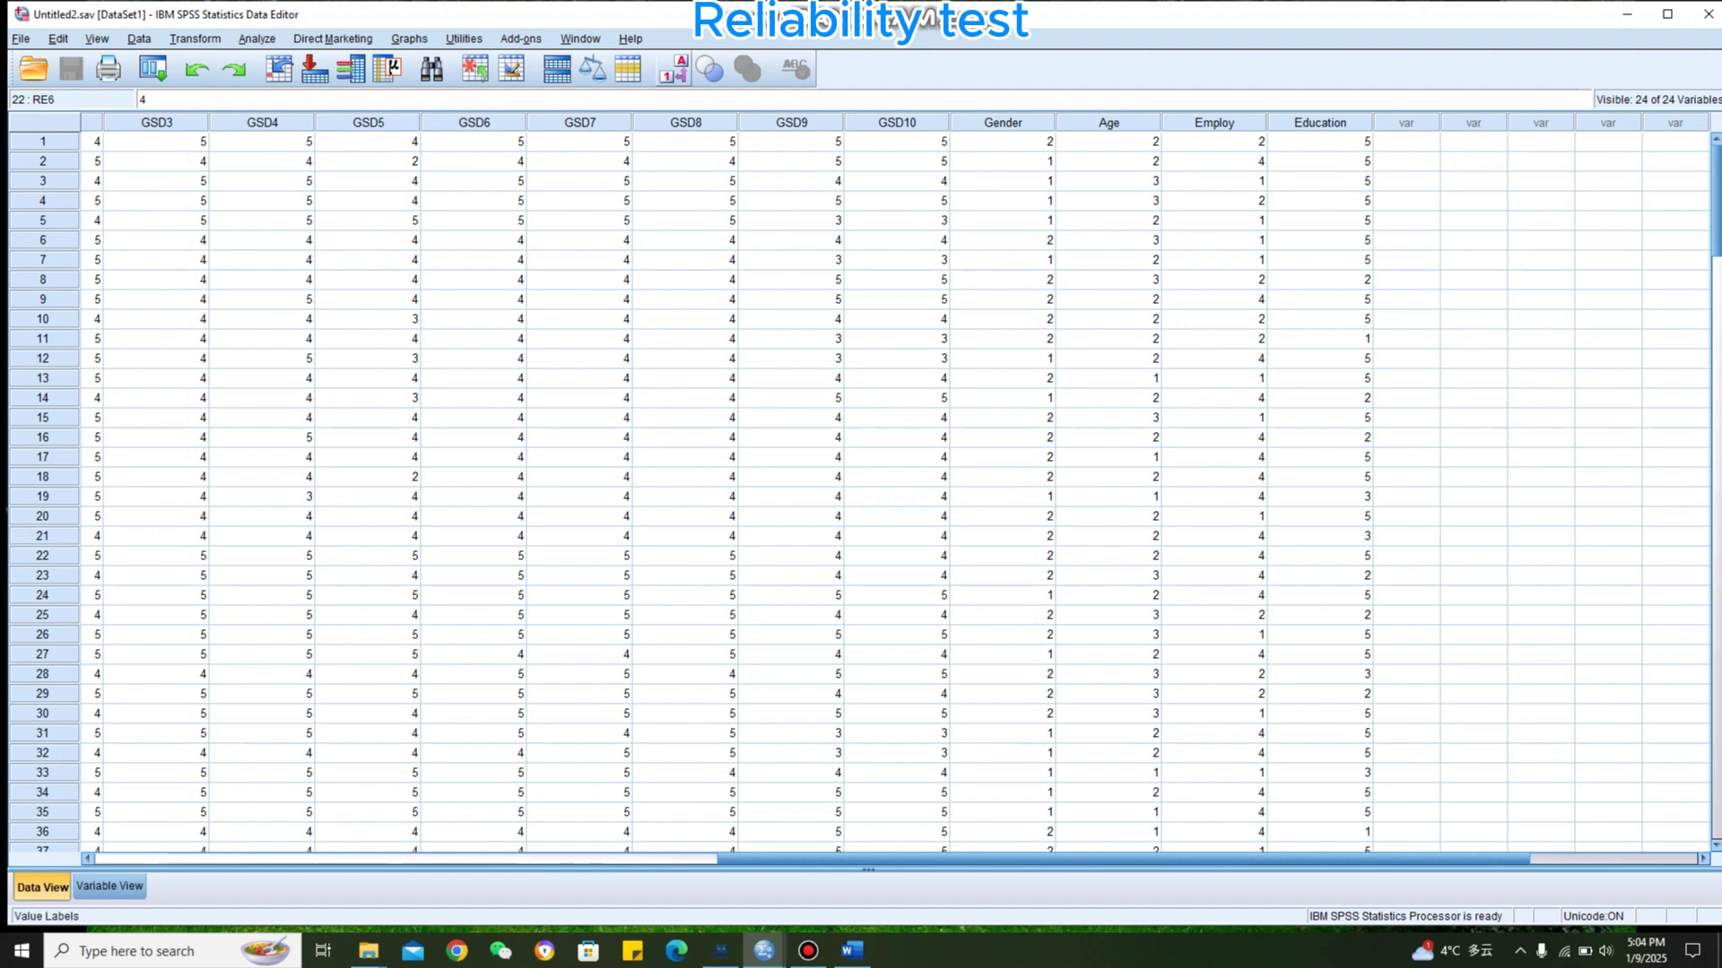
Toggle value labels on and off to compare the codes and labels of Gender, Age, Employ and Education, leaving numeric codes shown
left_click(675, 69)
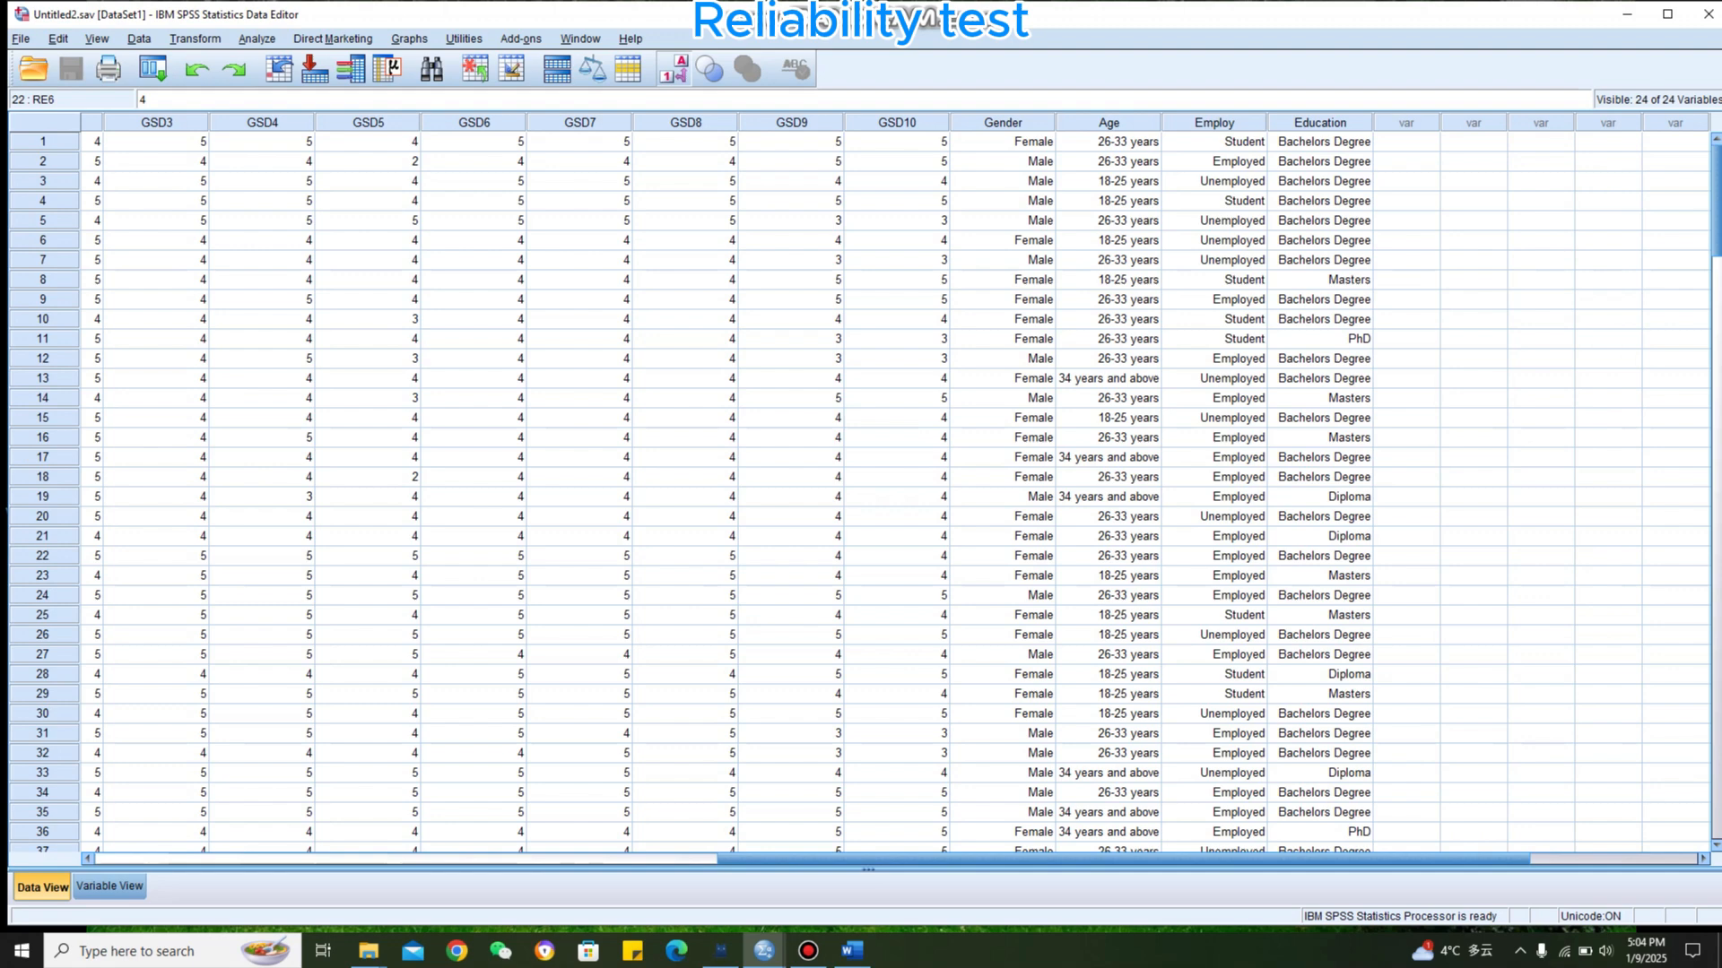
left_click(674, 69)
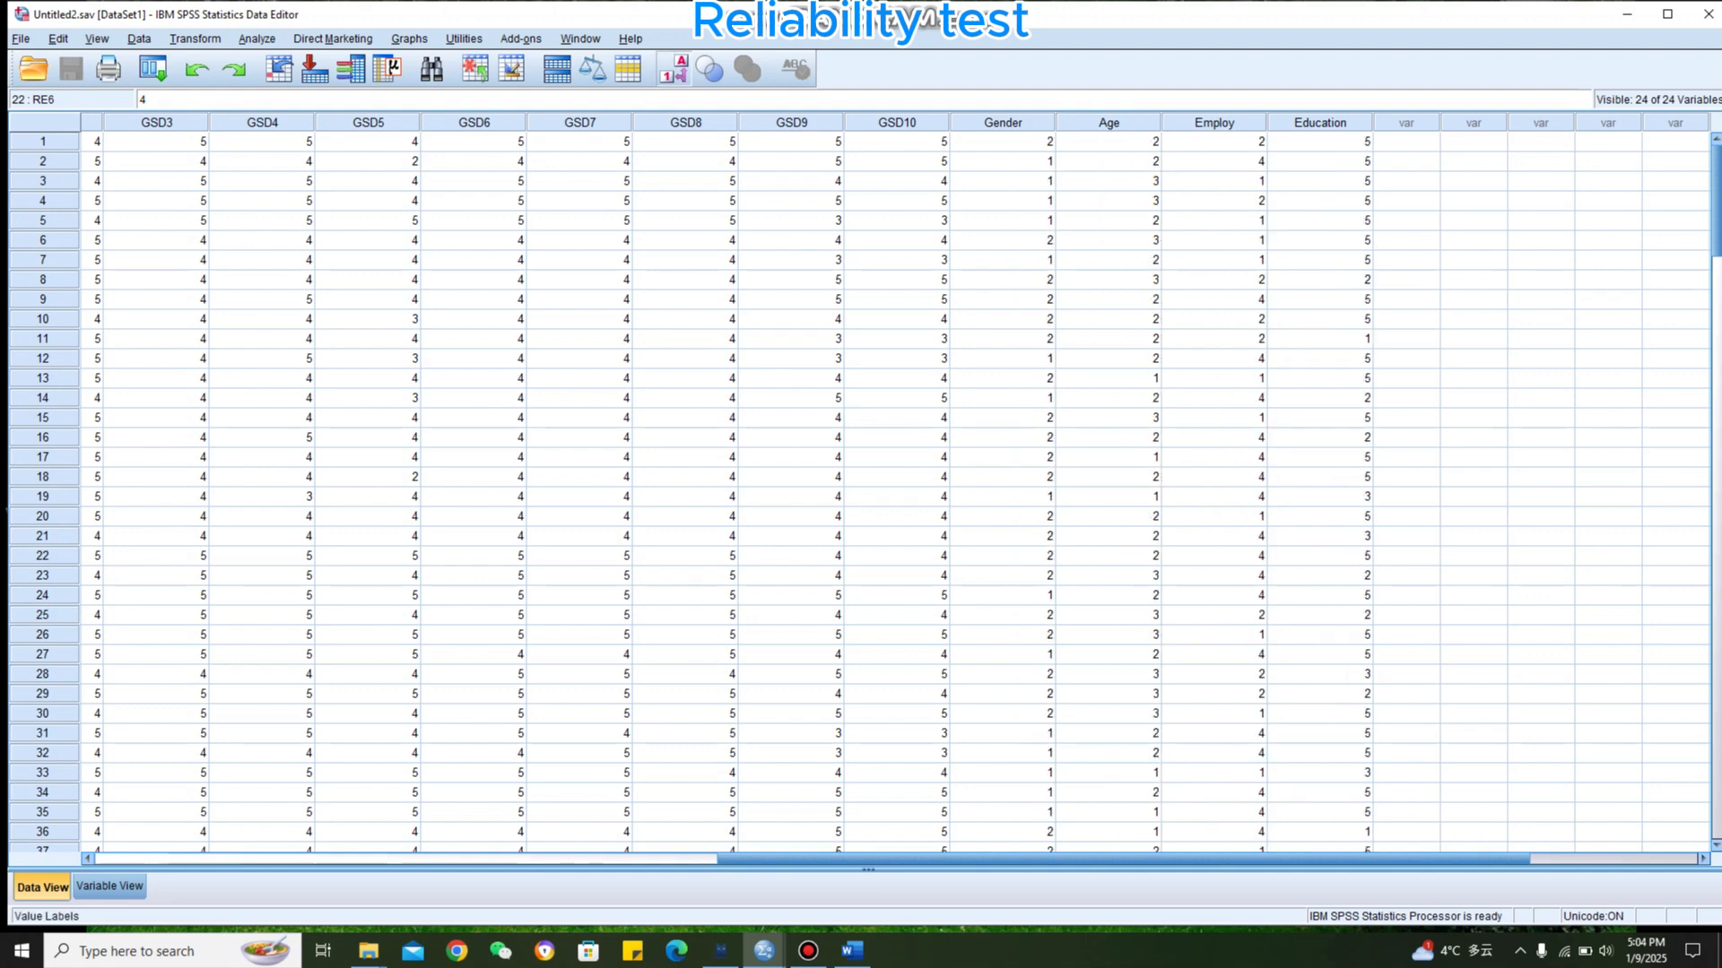
left_click(674, 69)
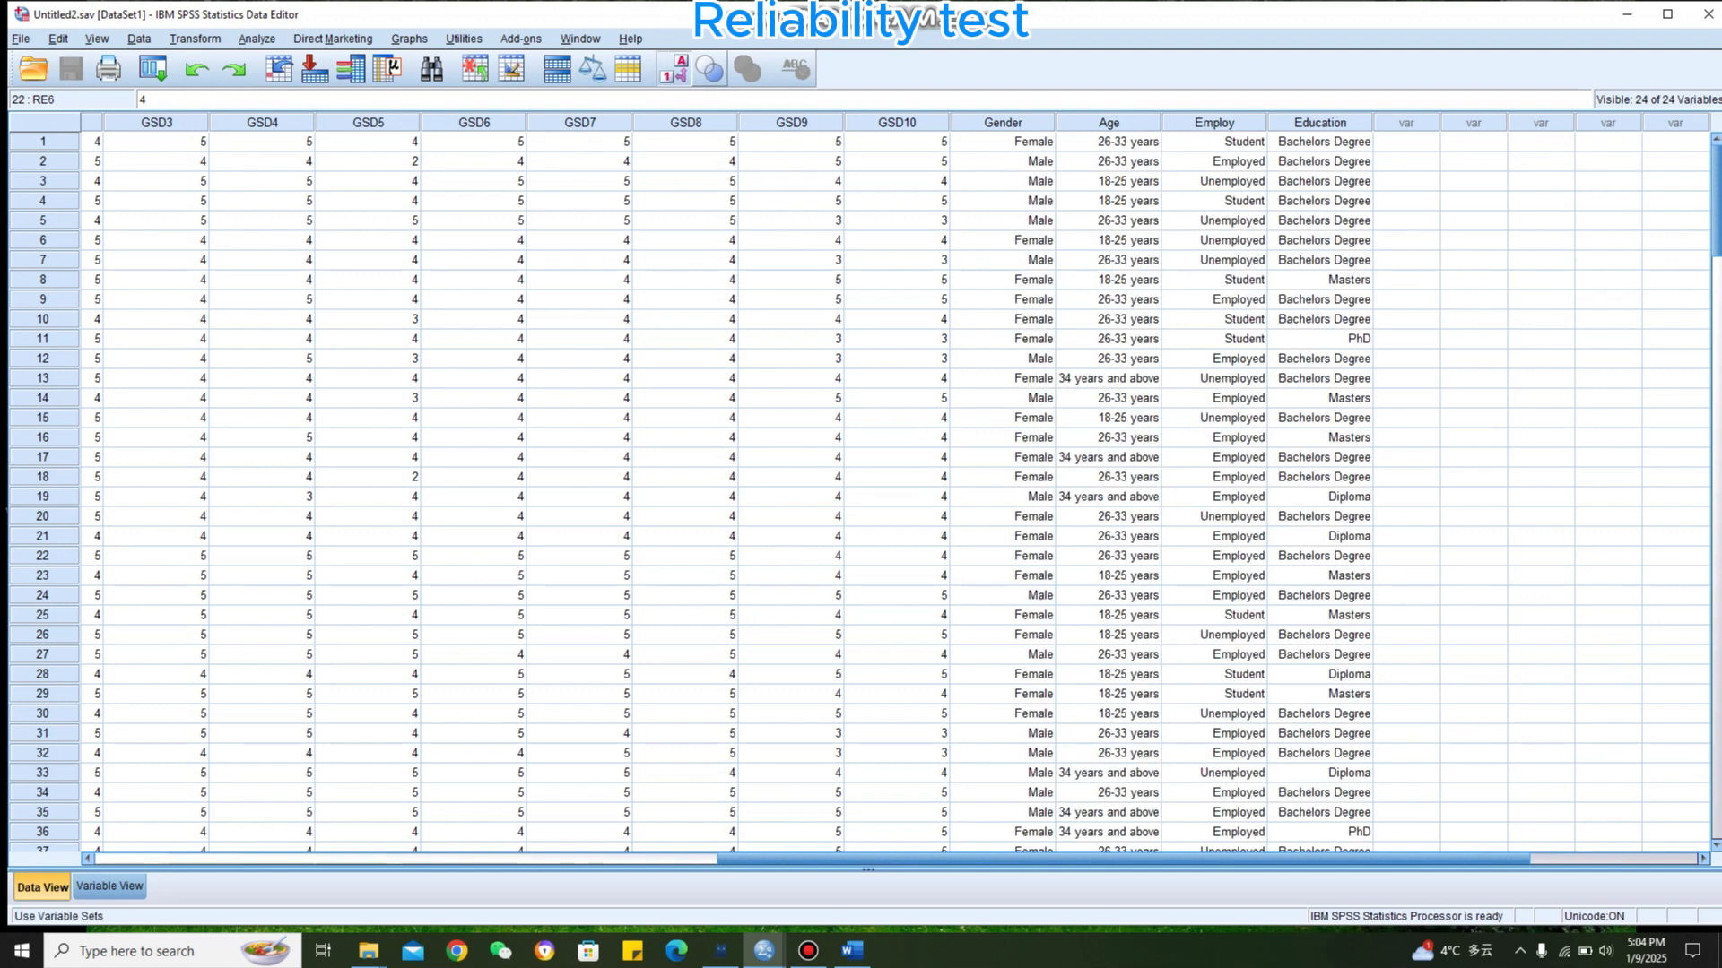
left_click(674, 69)
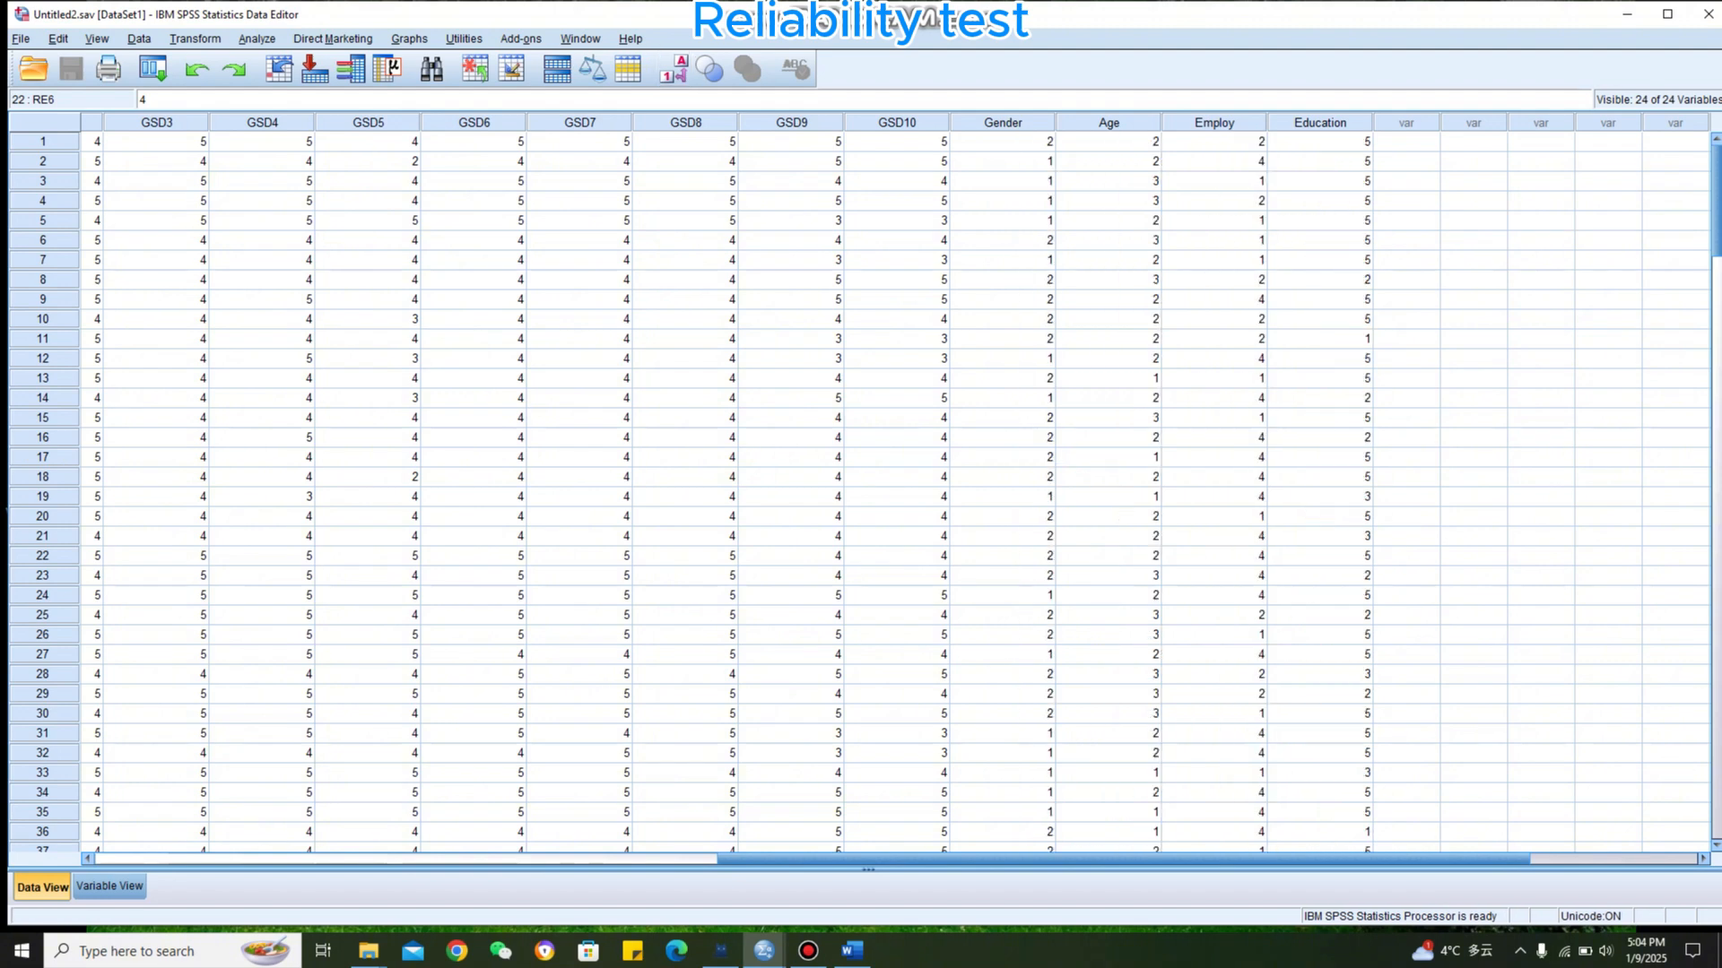
left_click(674, 69)
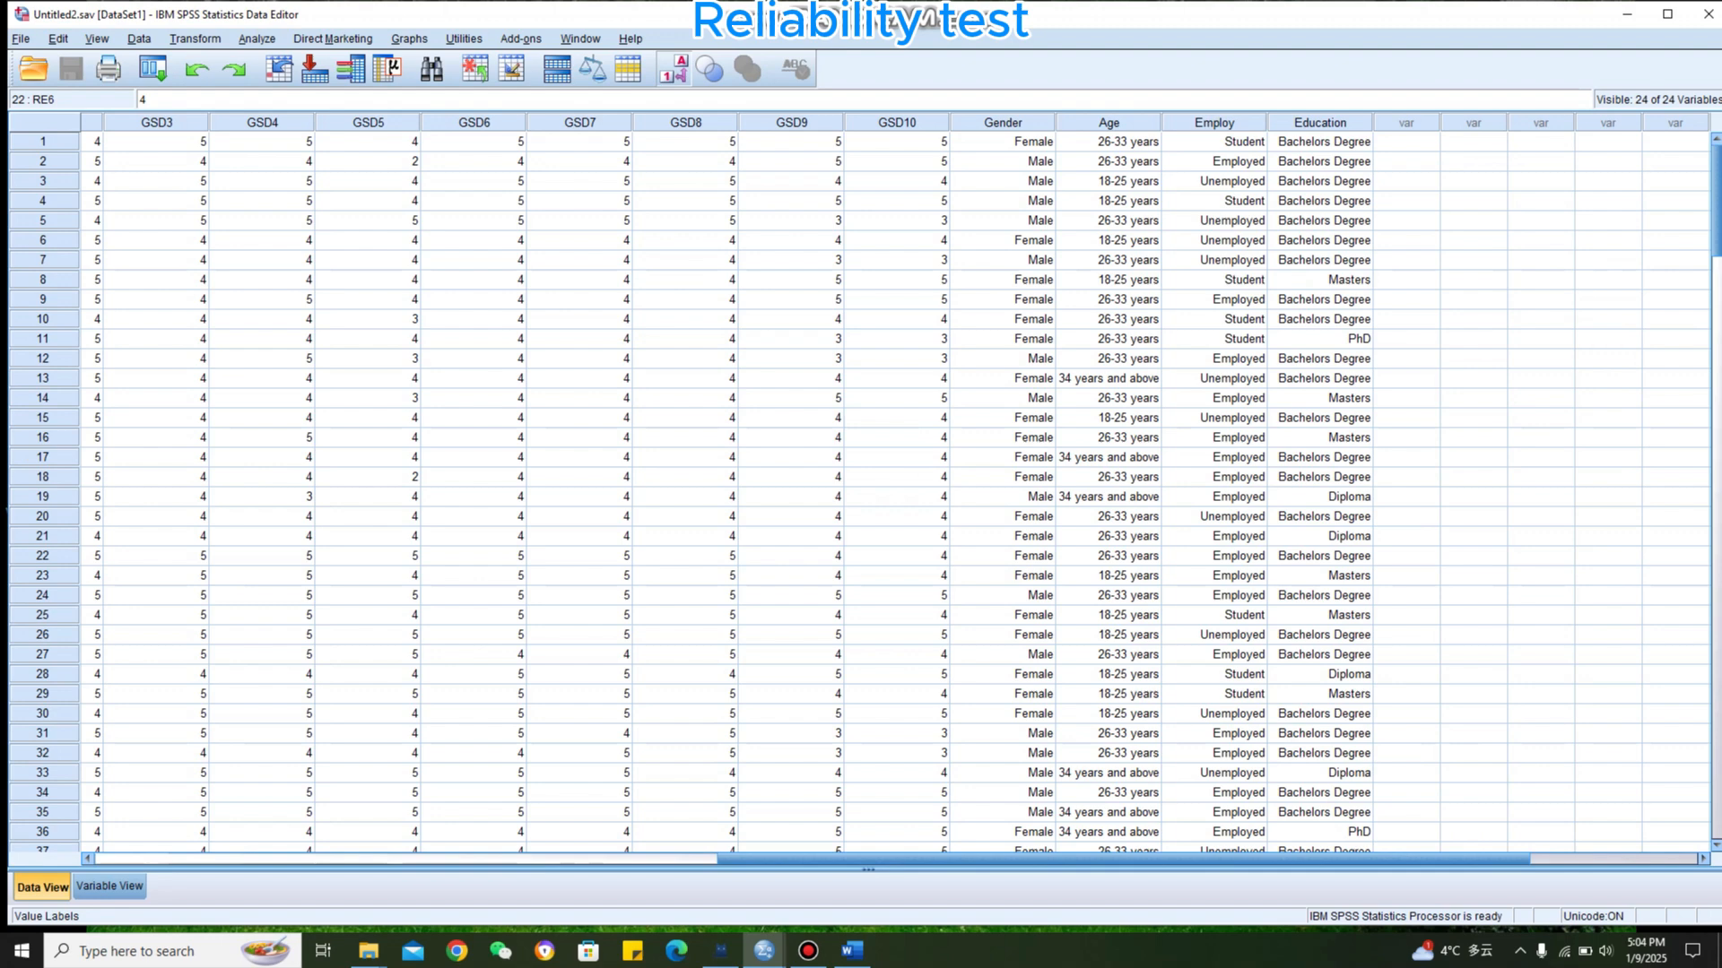
left_click(675, 69)
left_click(674, 69)
left_click(674, 69)
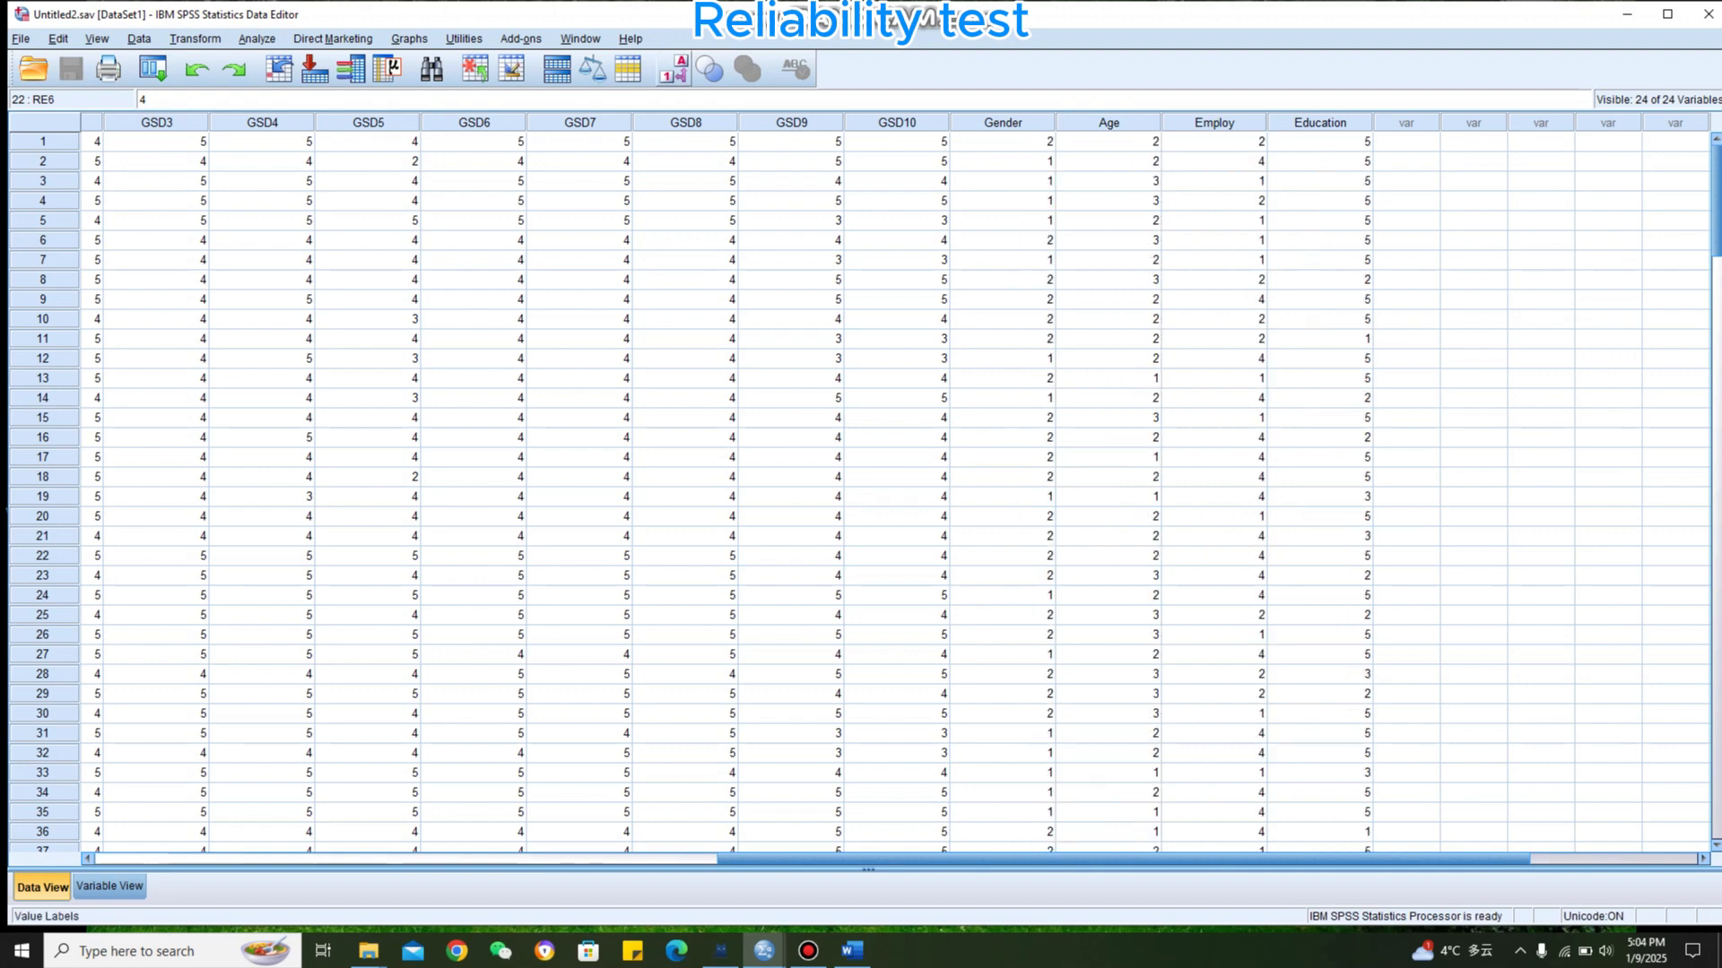
left_click_drag(1124, 859, 501, 859)
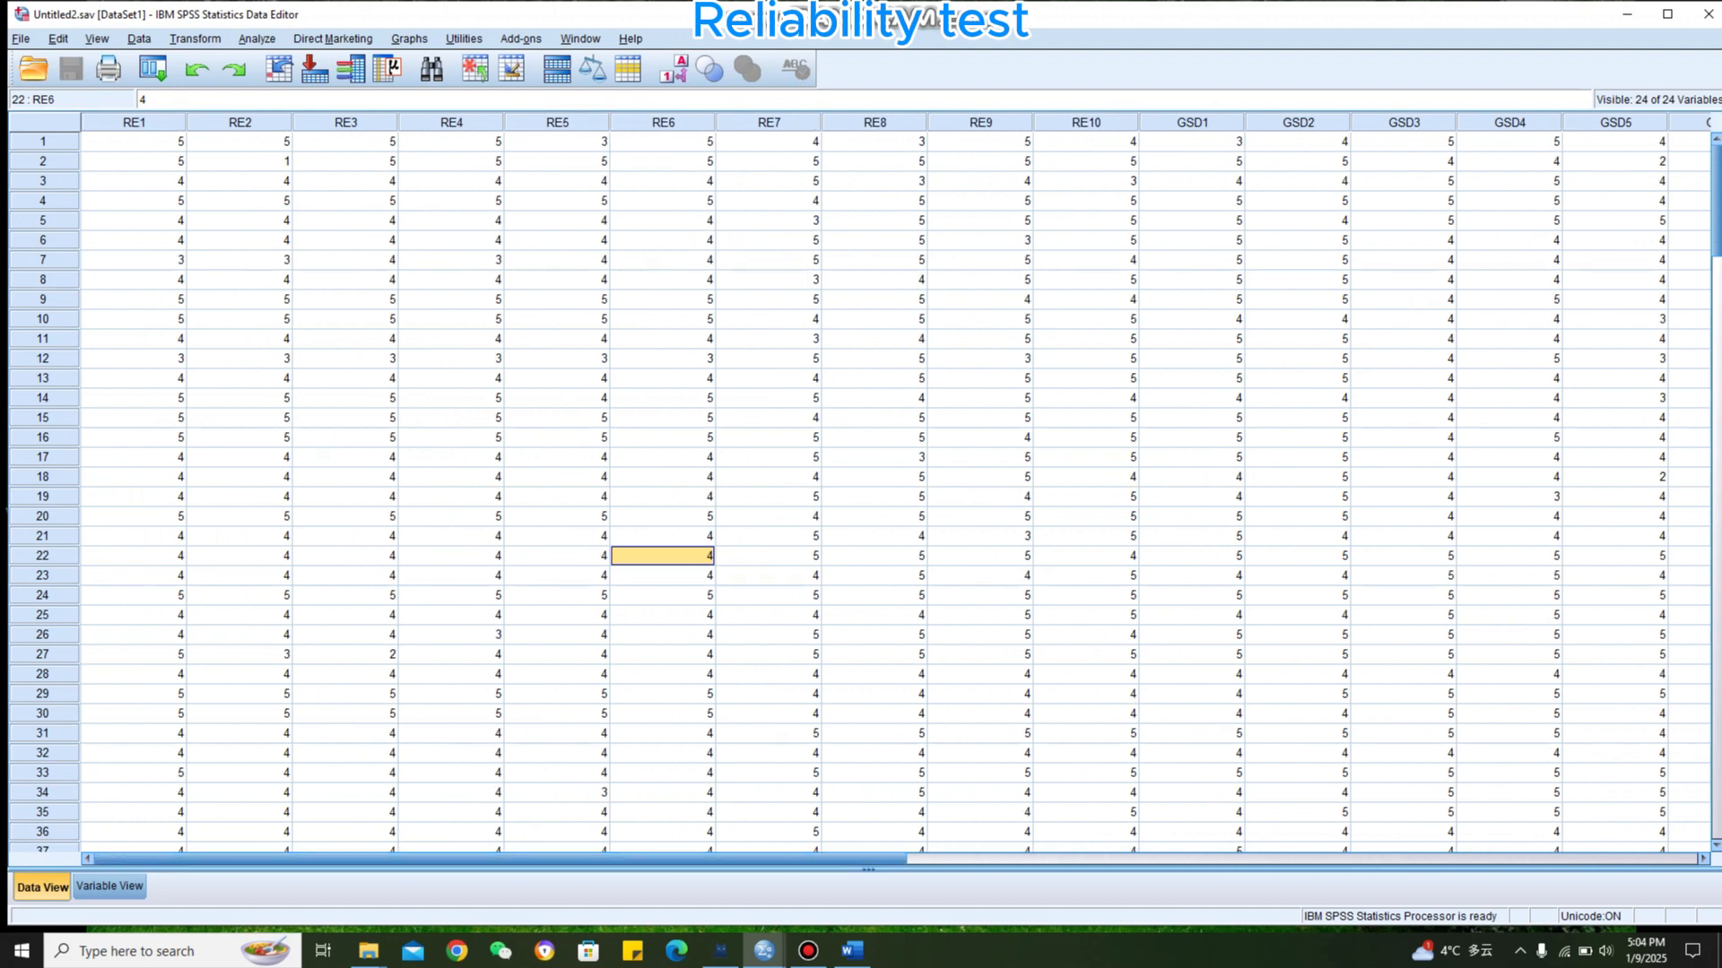
left_click_drag(592, 849, 649, 854)
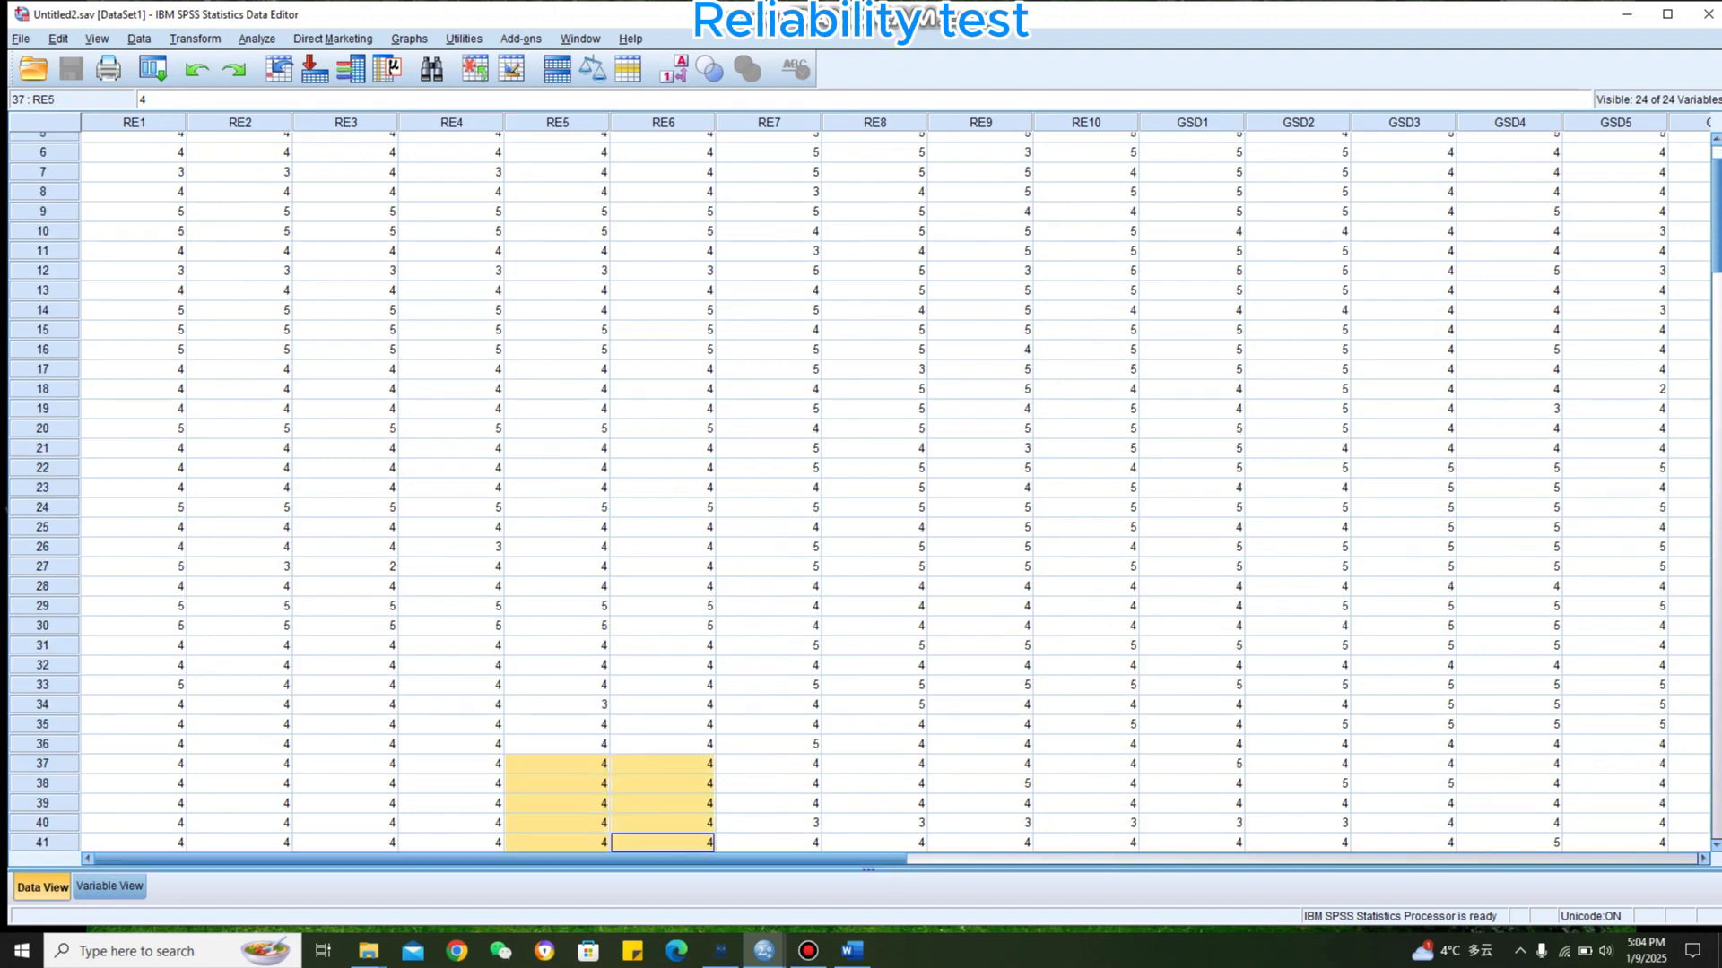
left_click(874, 685)
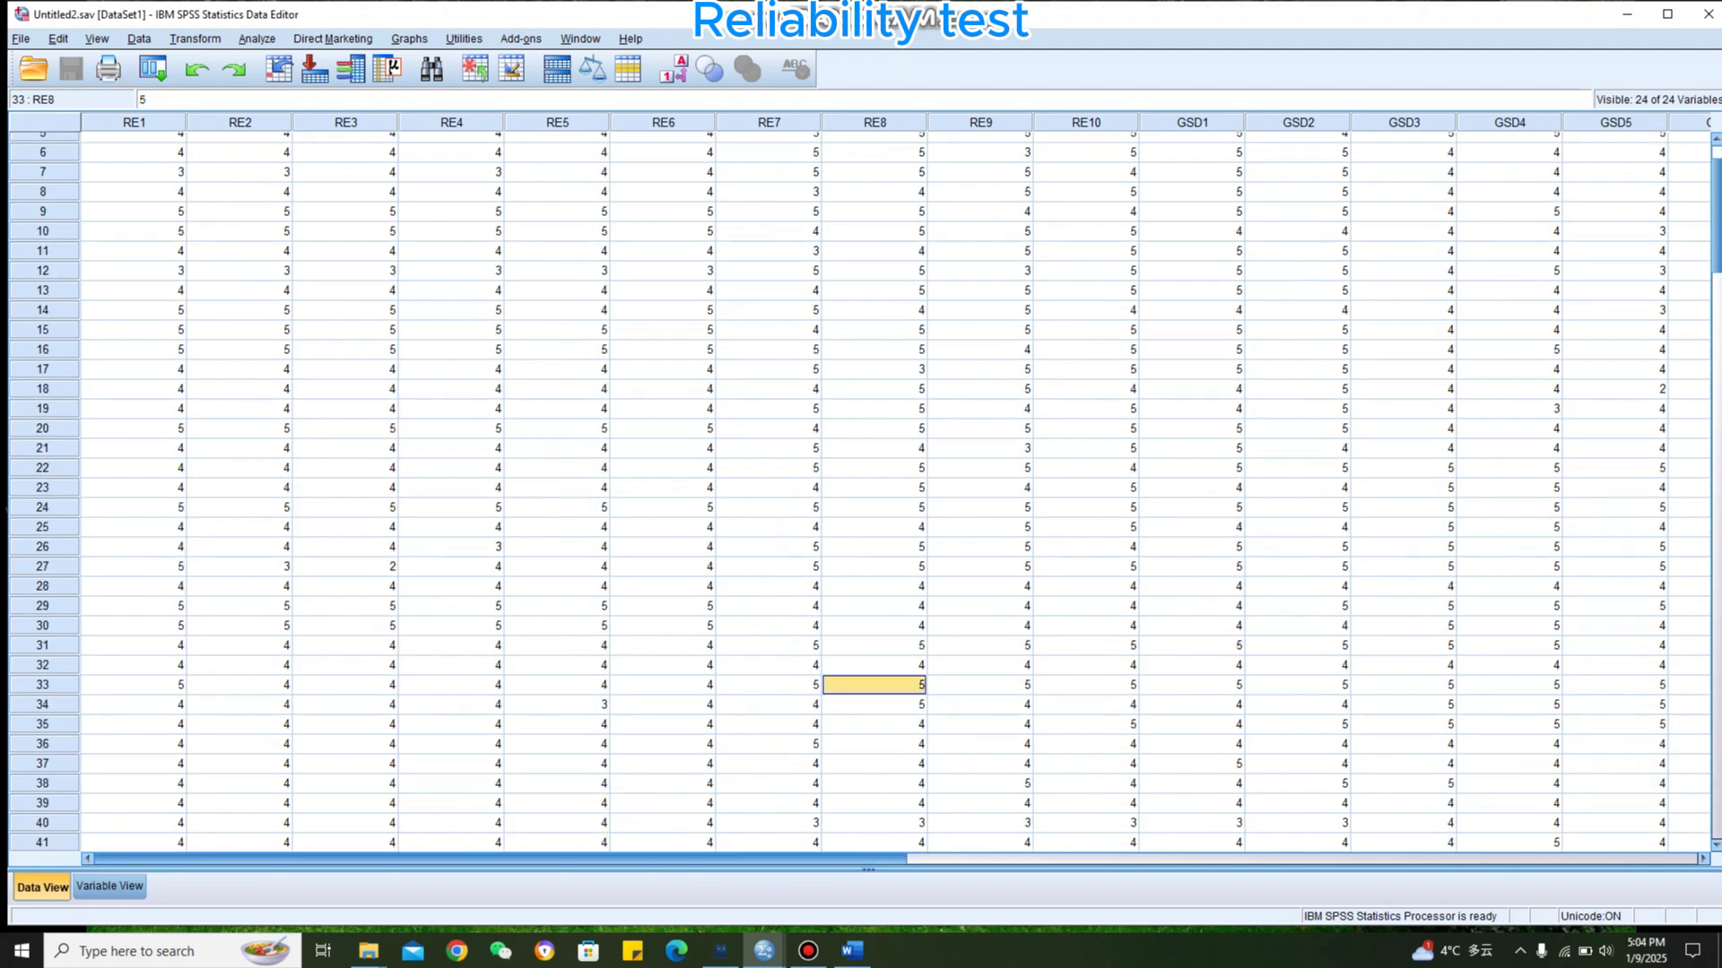
mouse_move(718, 859)
left_mouse_down()
mouse_move(1184, 859)
mouse_move(717, 859)
left_mouse_up()
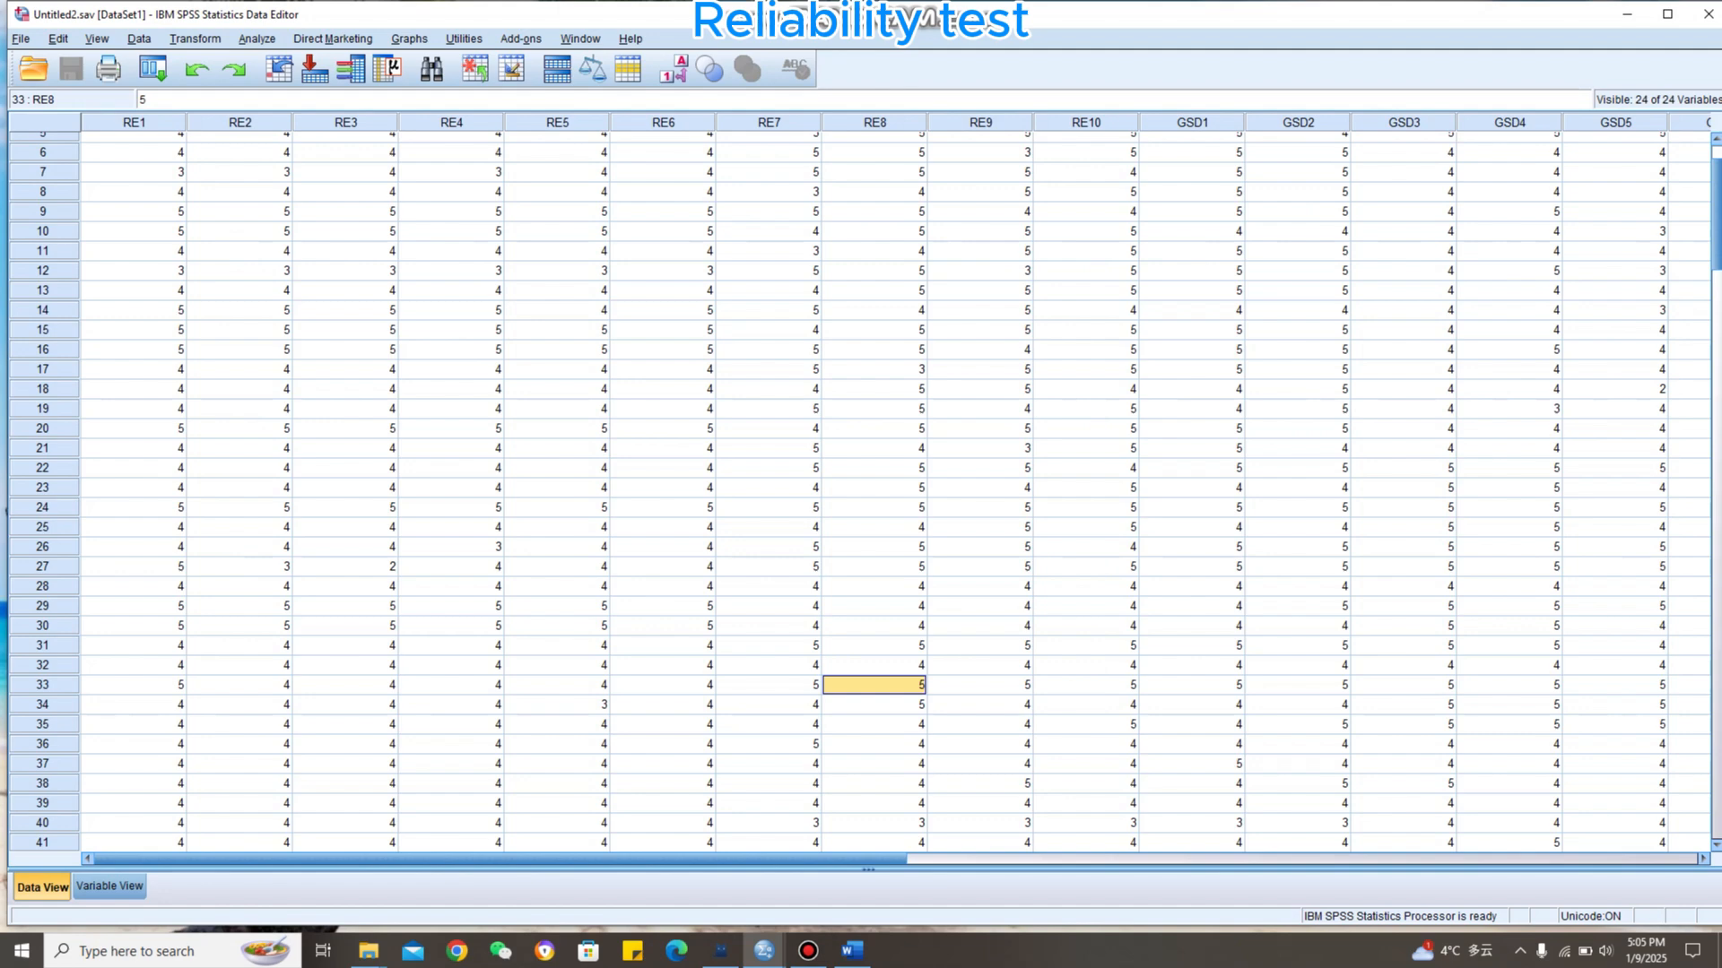
Check the research title in Word, and look over the data set's variable definitions in SPSS before returning to the data
left_click(852, 950)
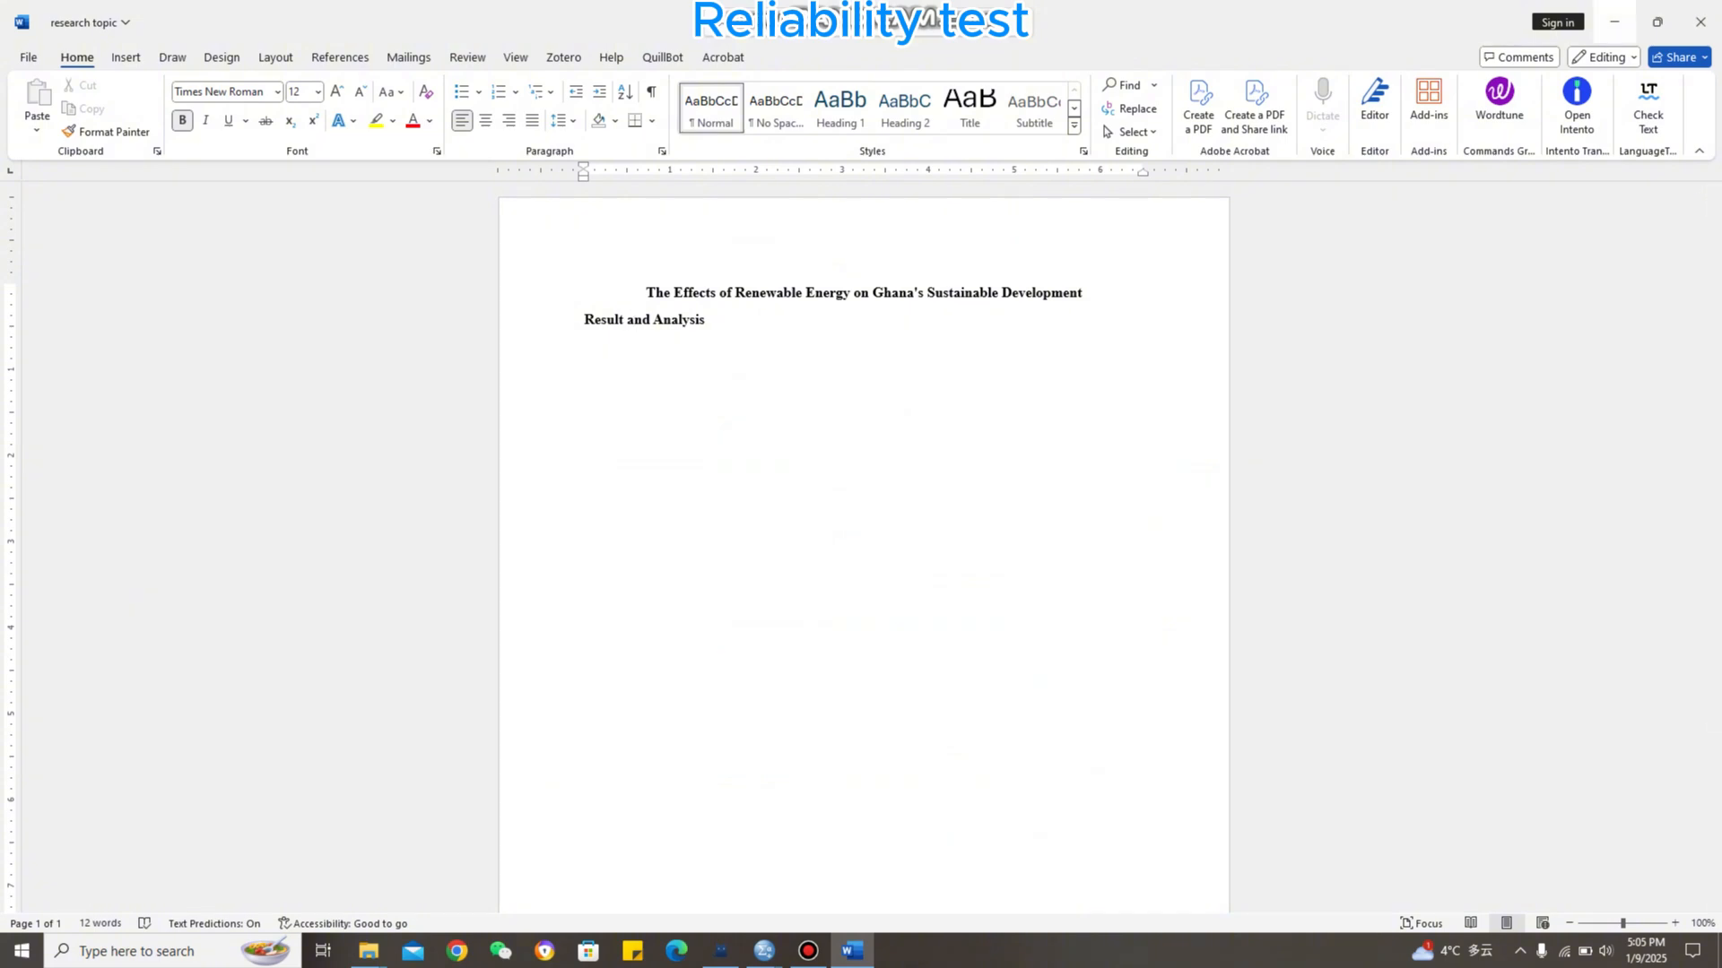
left_click(1614, 22)
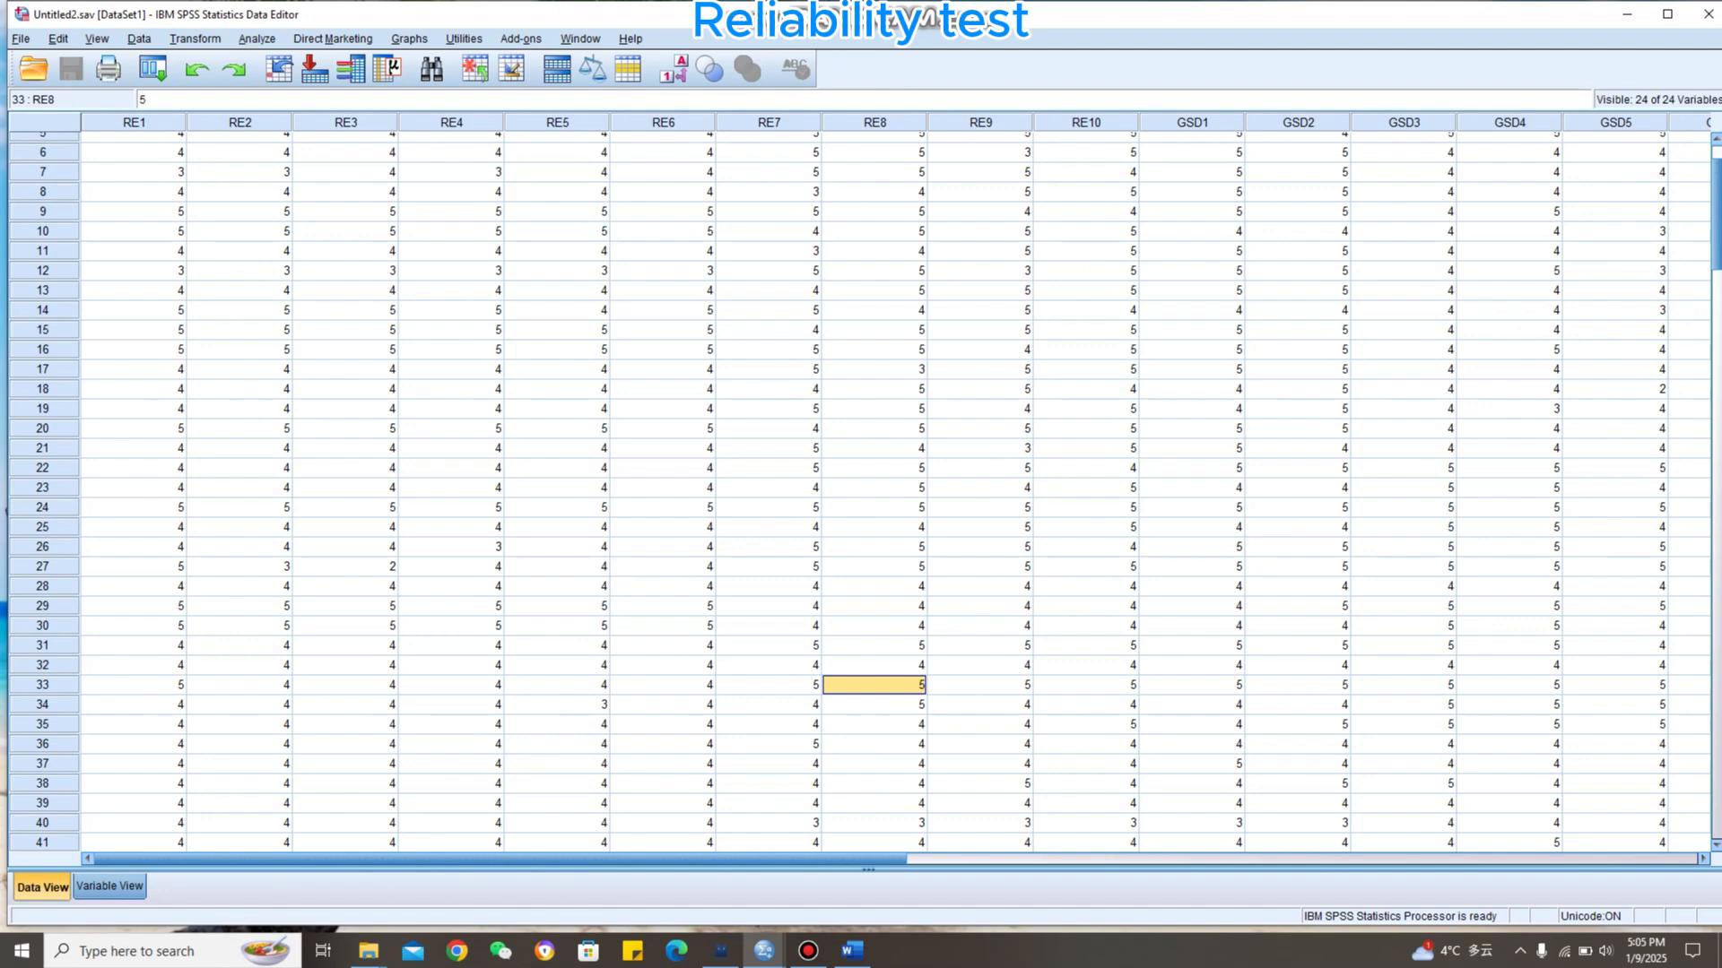
left_click(109, 886)
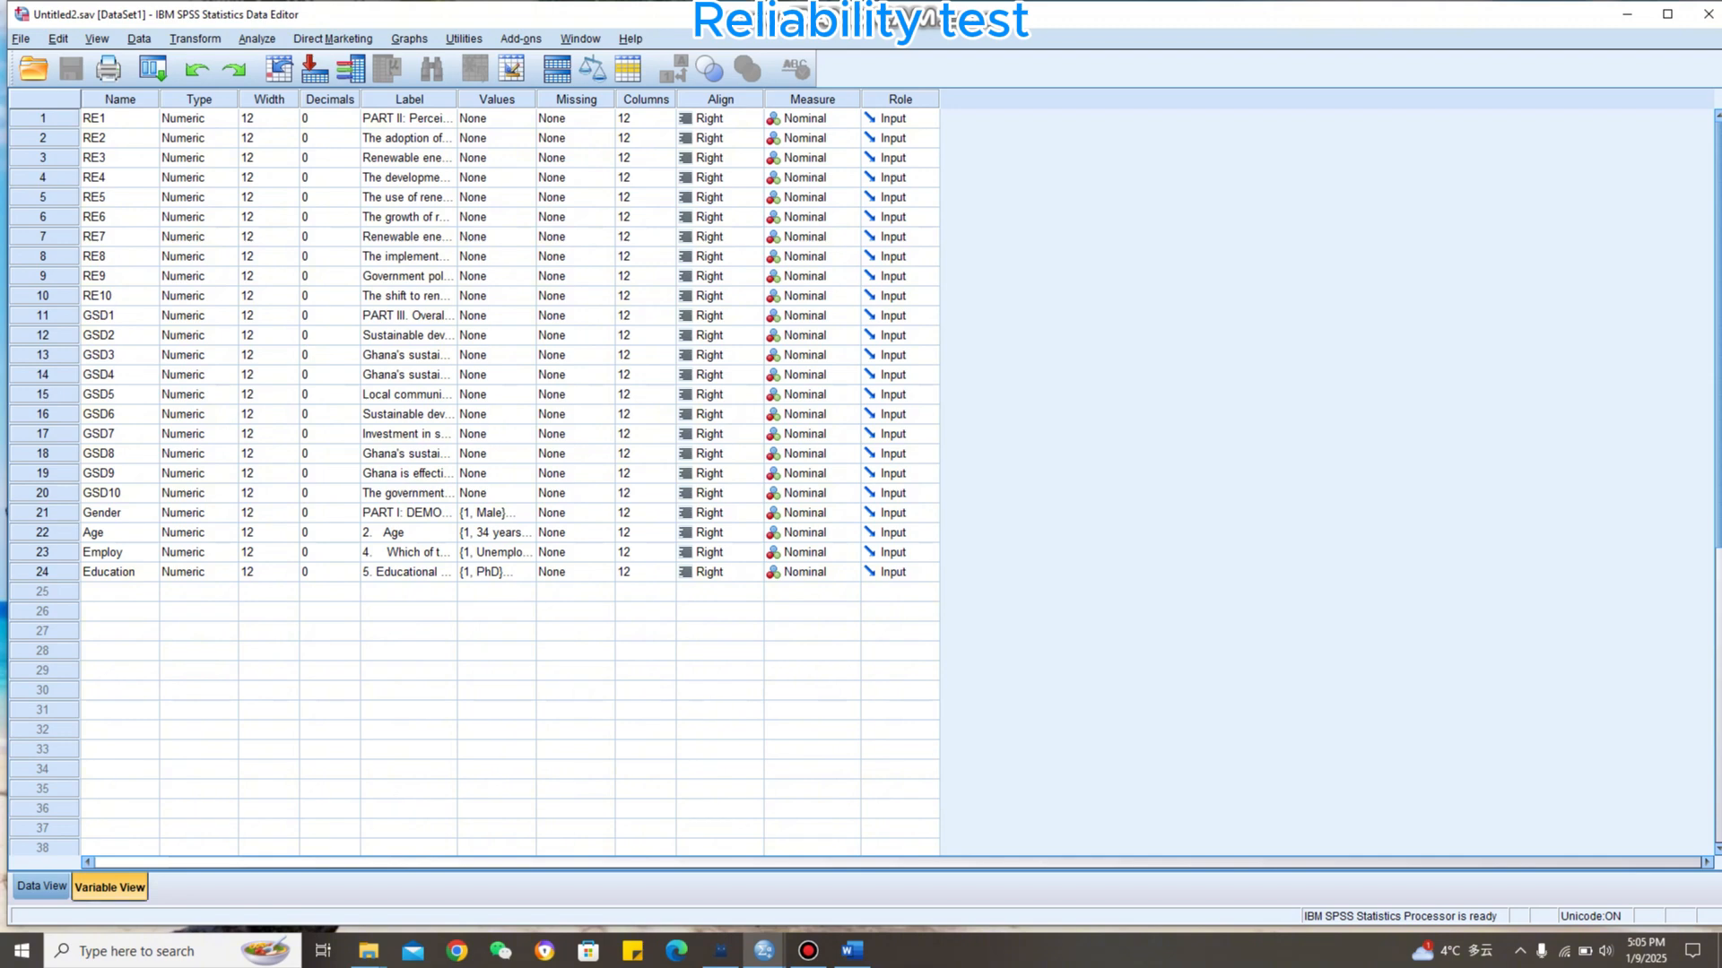
left_click(42, 887)
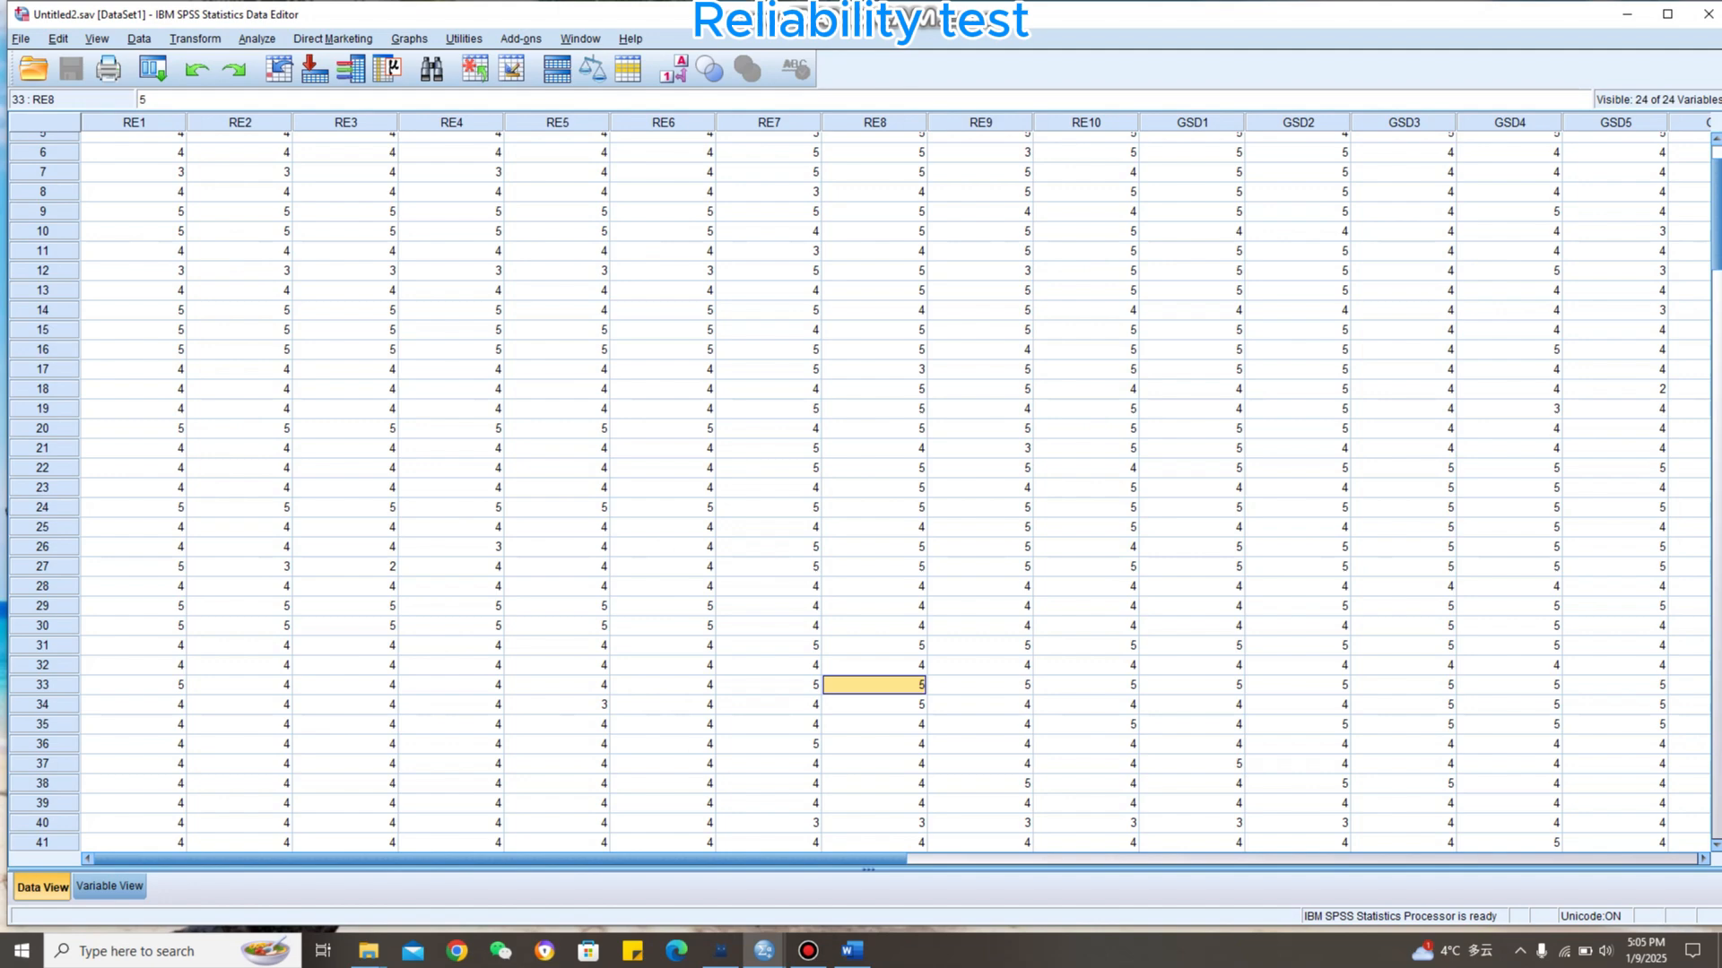
Start a Reliability Analysis on the data set and look through the variables available for it
scroll(865, 492, "up", 2)
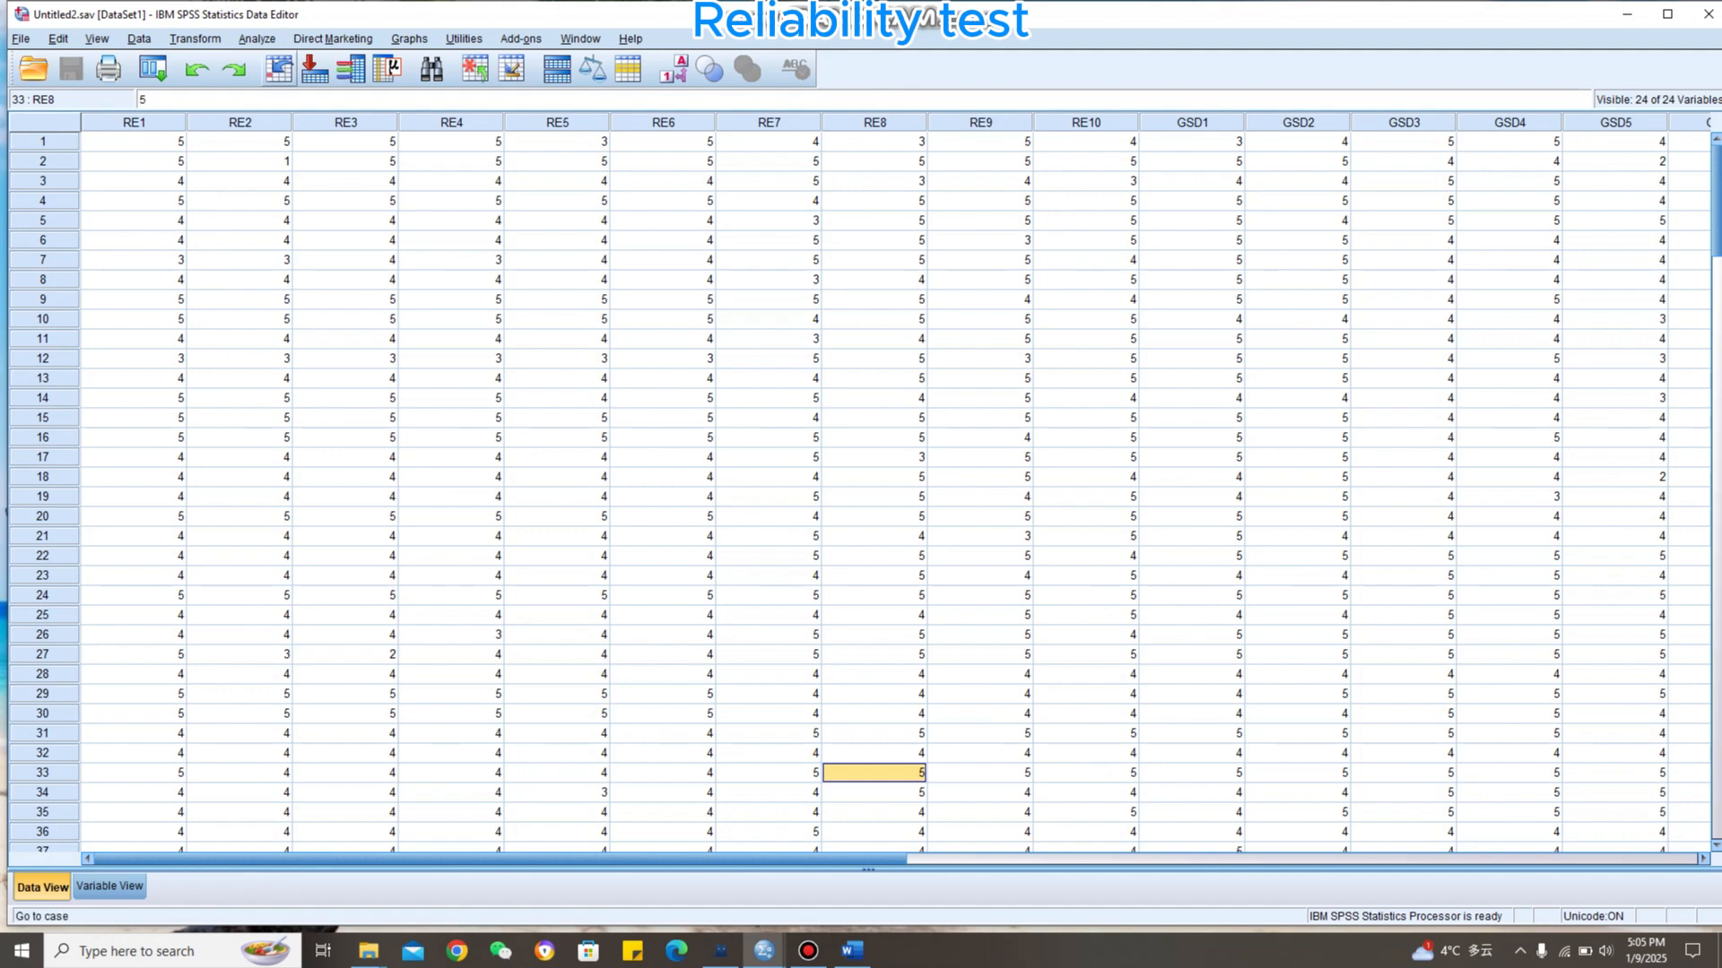
left_click(256, 38)
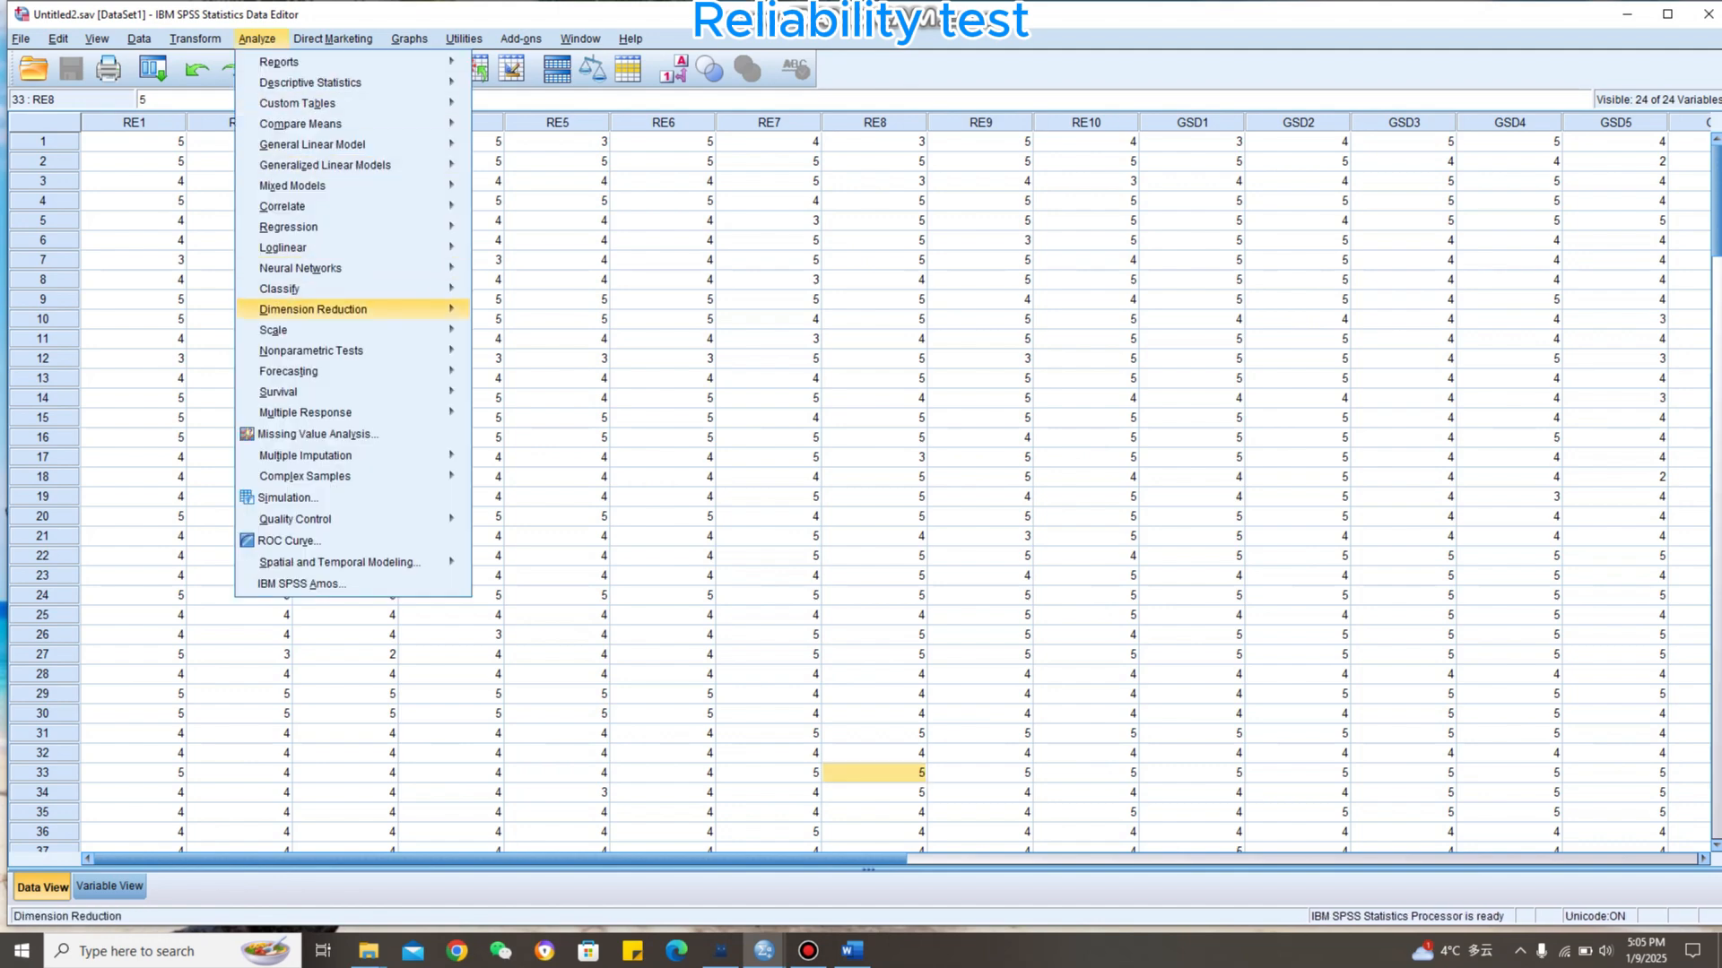
mouse_move(287, 330)
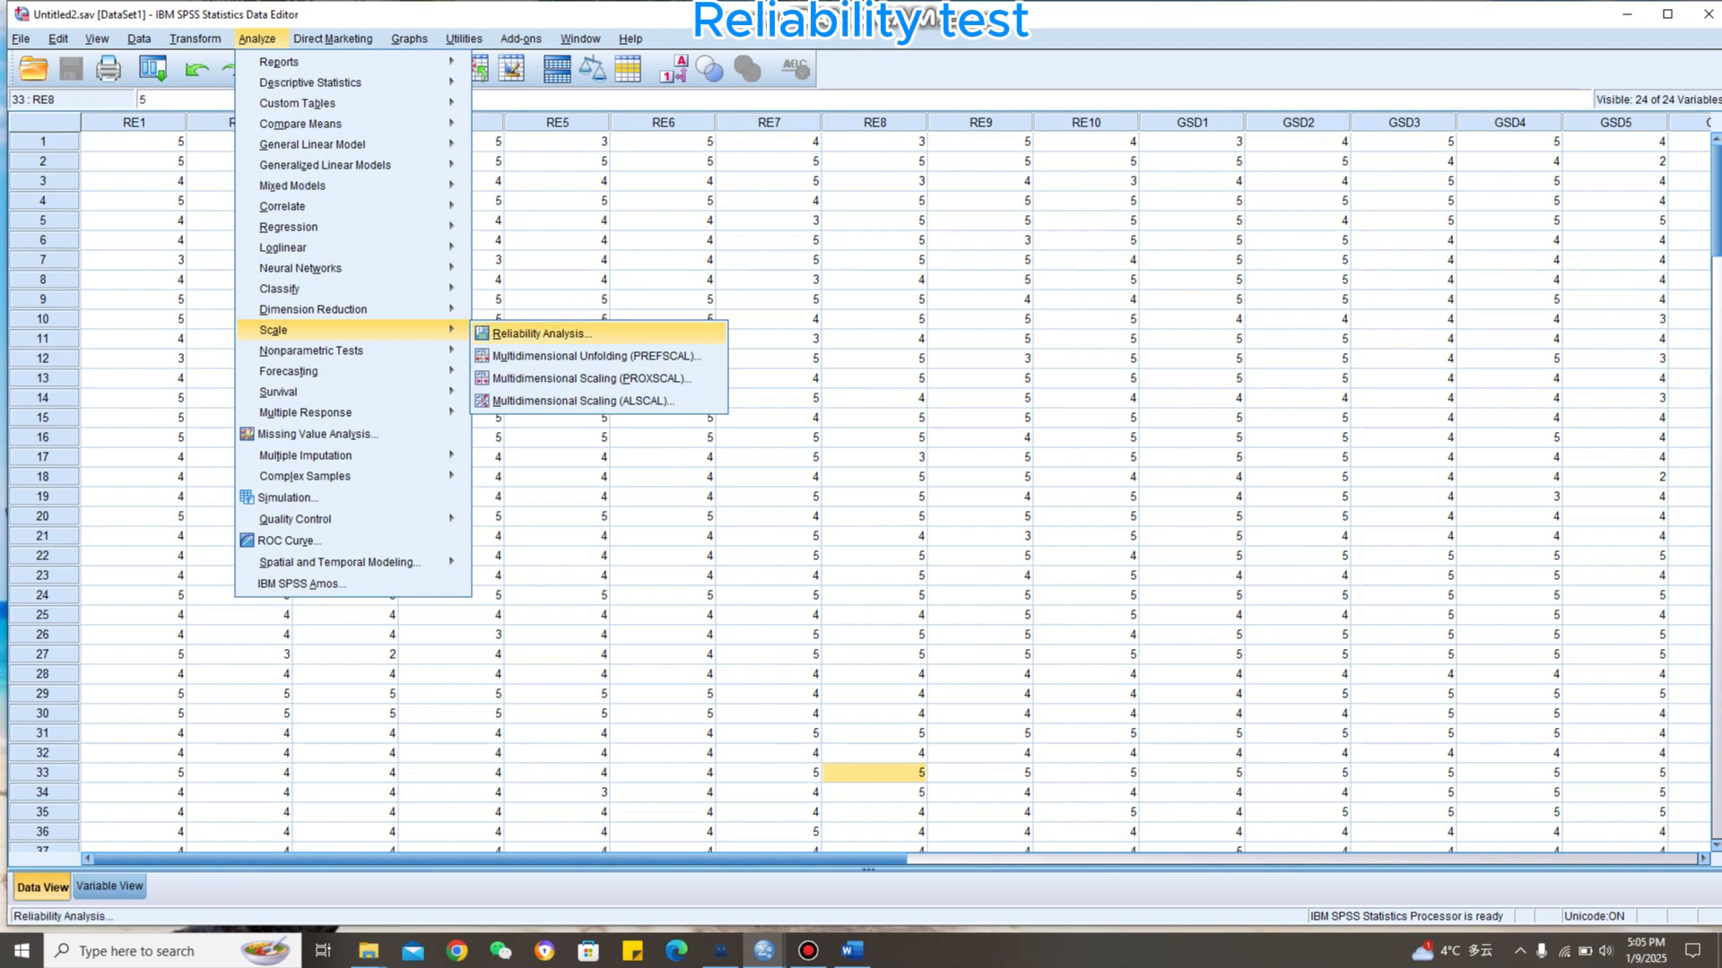
left_click(538, 334)
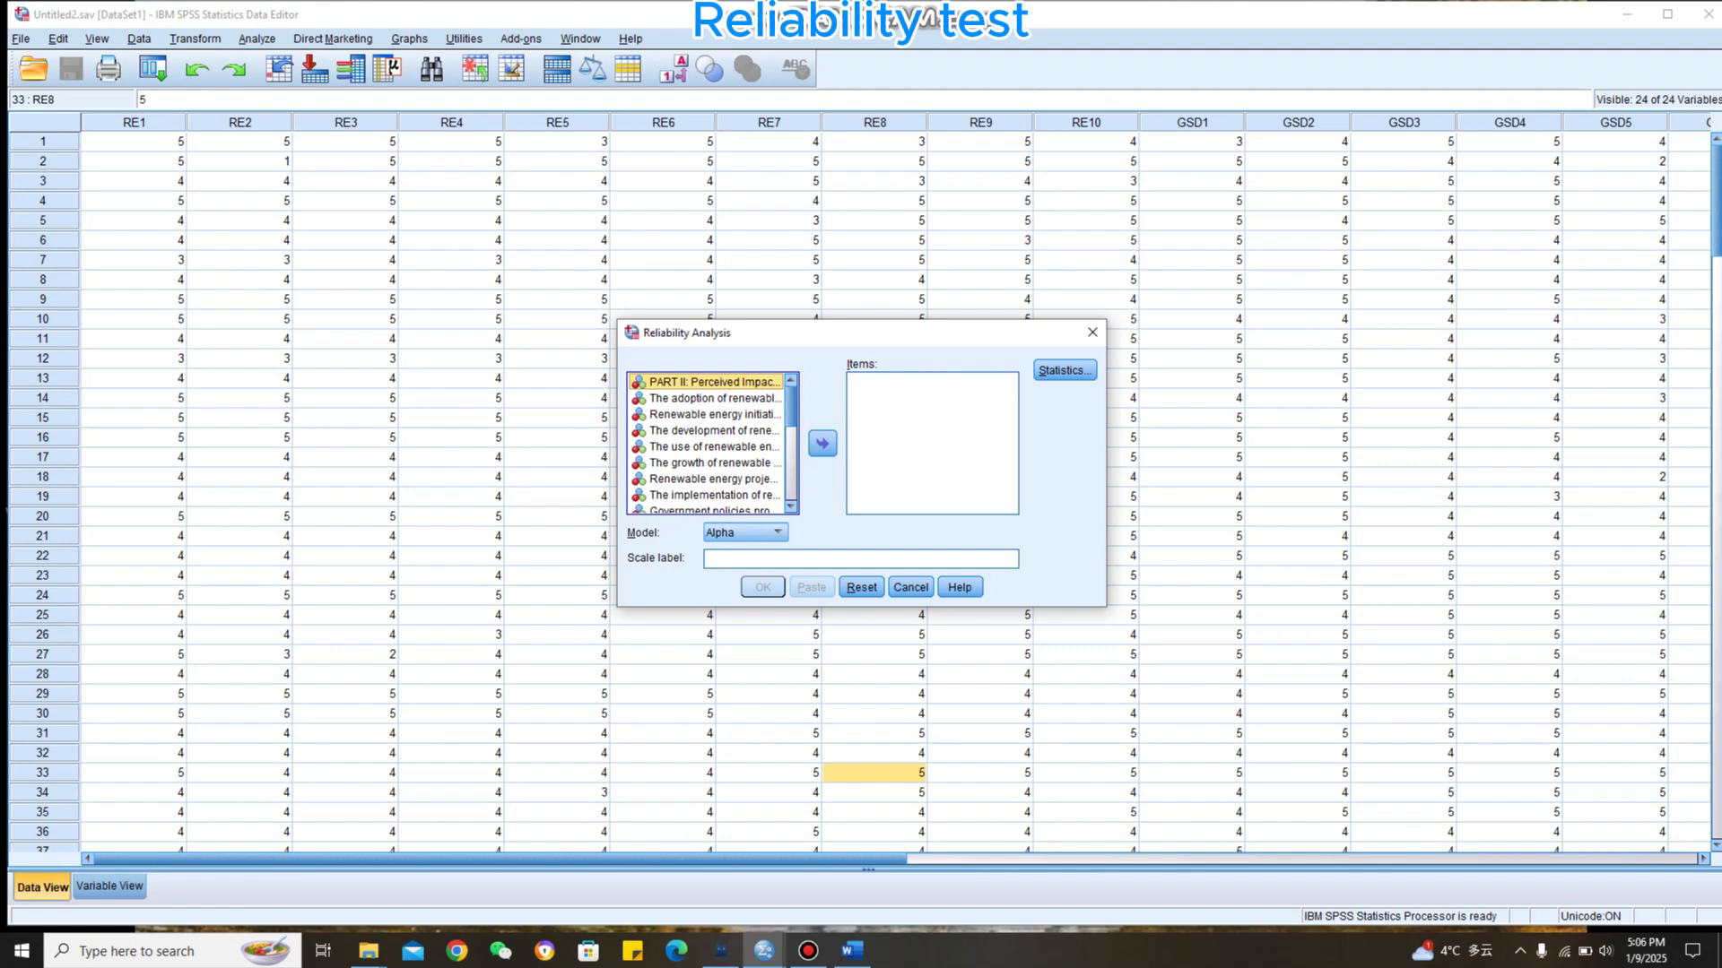
scroll(713, 444, "down", 3)
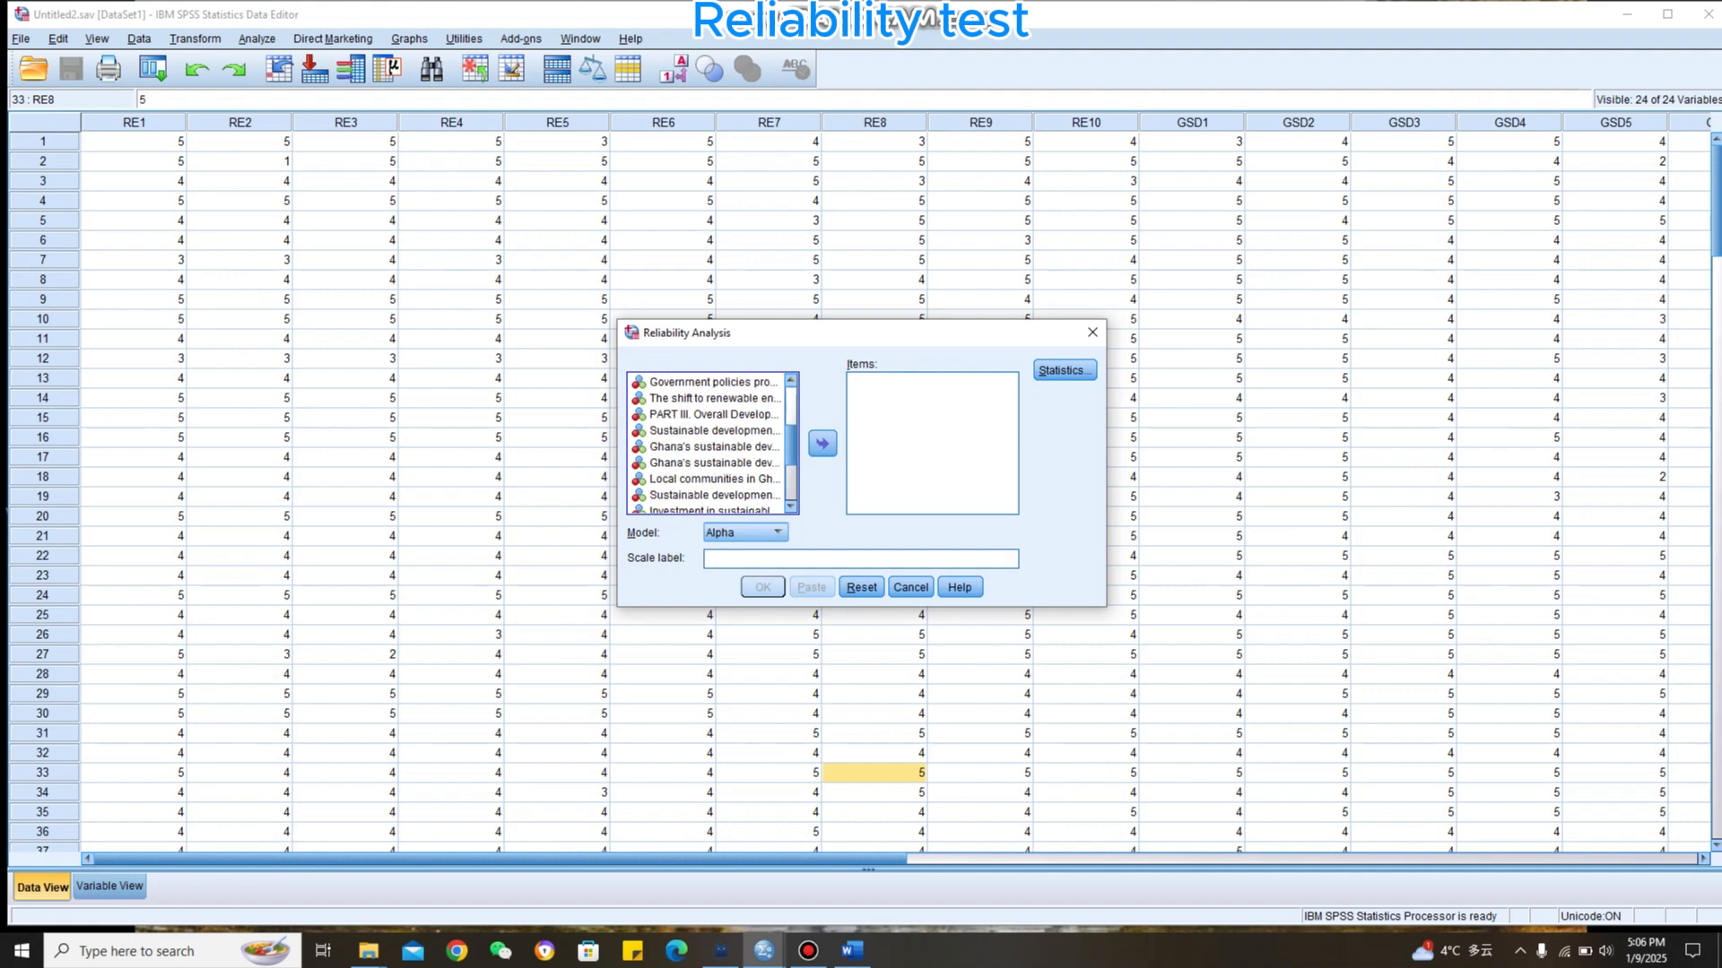
scroll(713, 443, "up", 3)
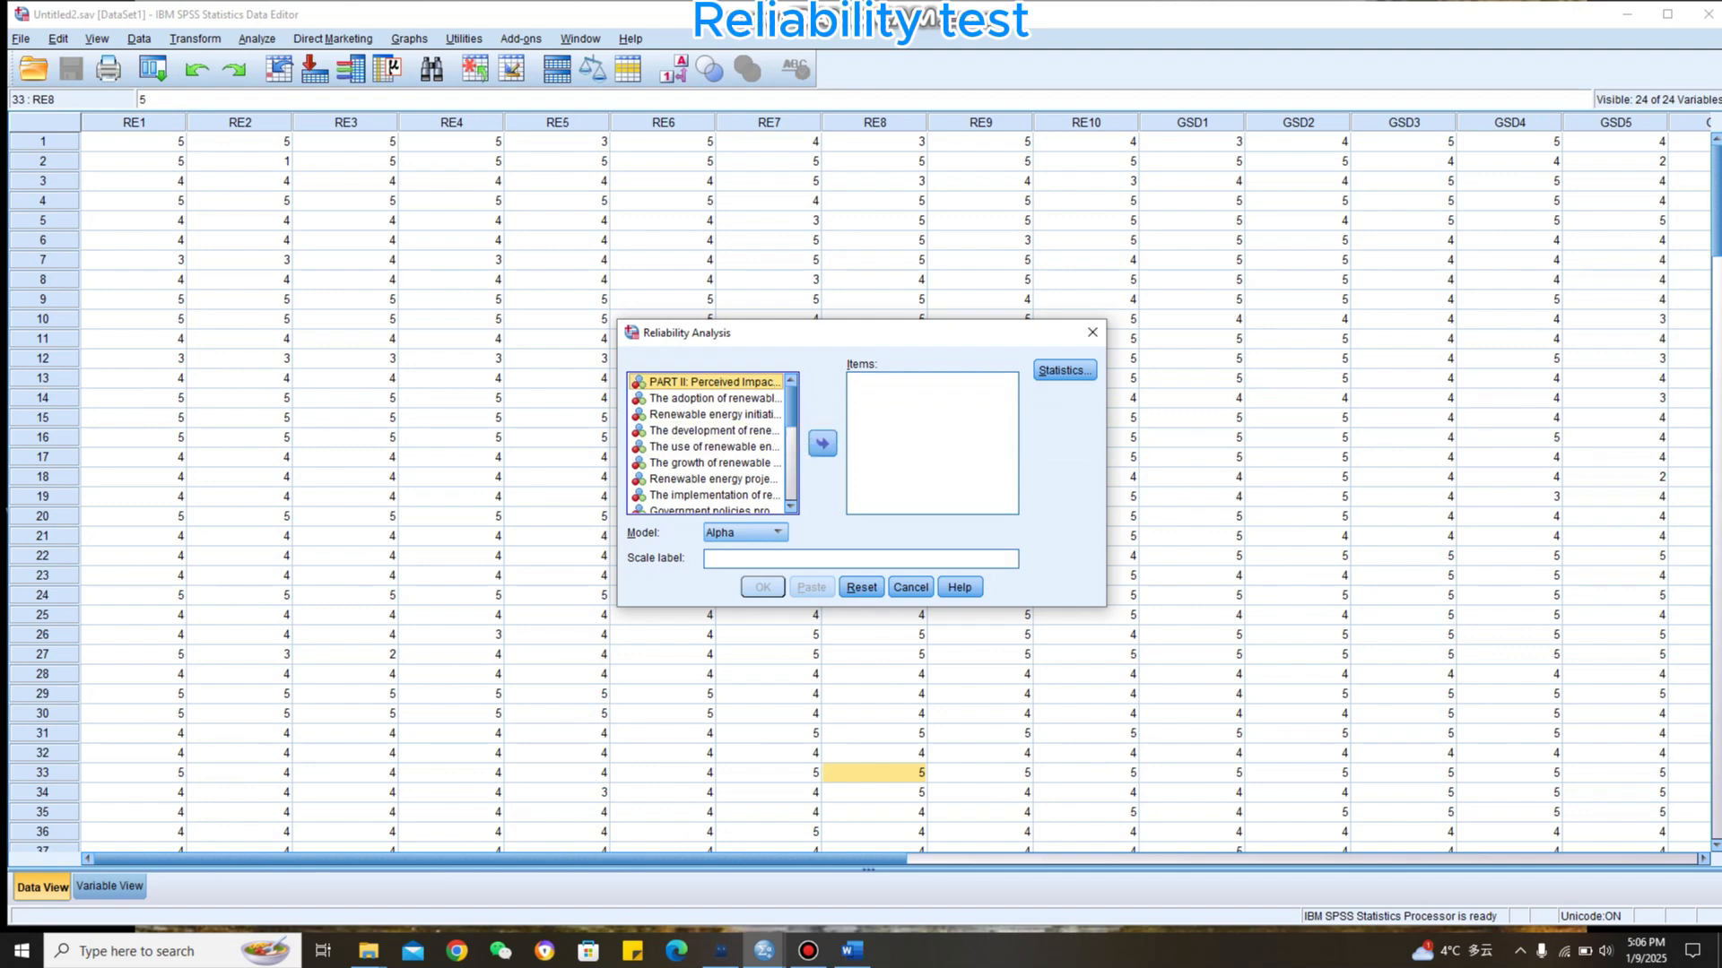
Add the ten renewable energy questions, from the Perceived Impact item through the shift to renewable energy item, as items of the reliability analysis
key("shift+Down")
key("shift+Down")
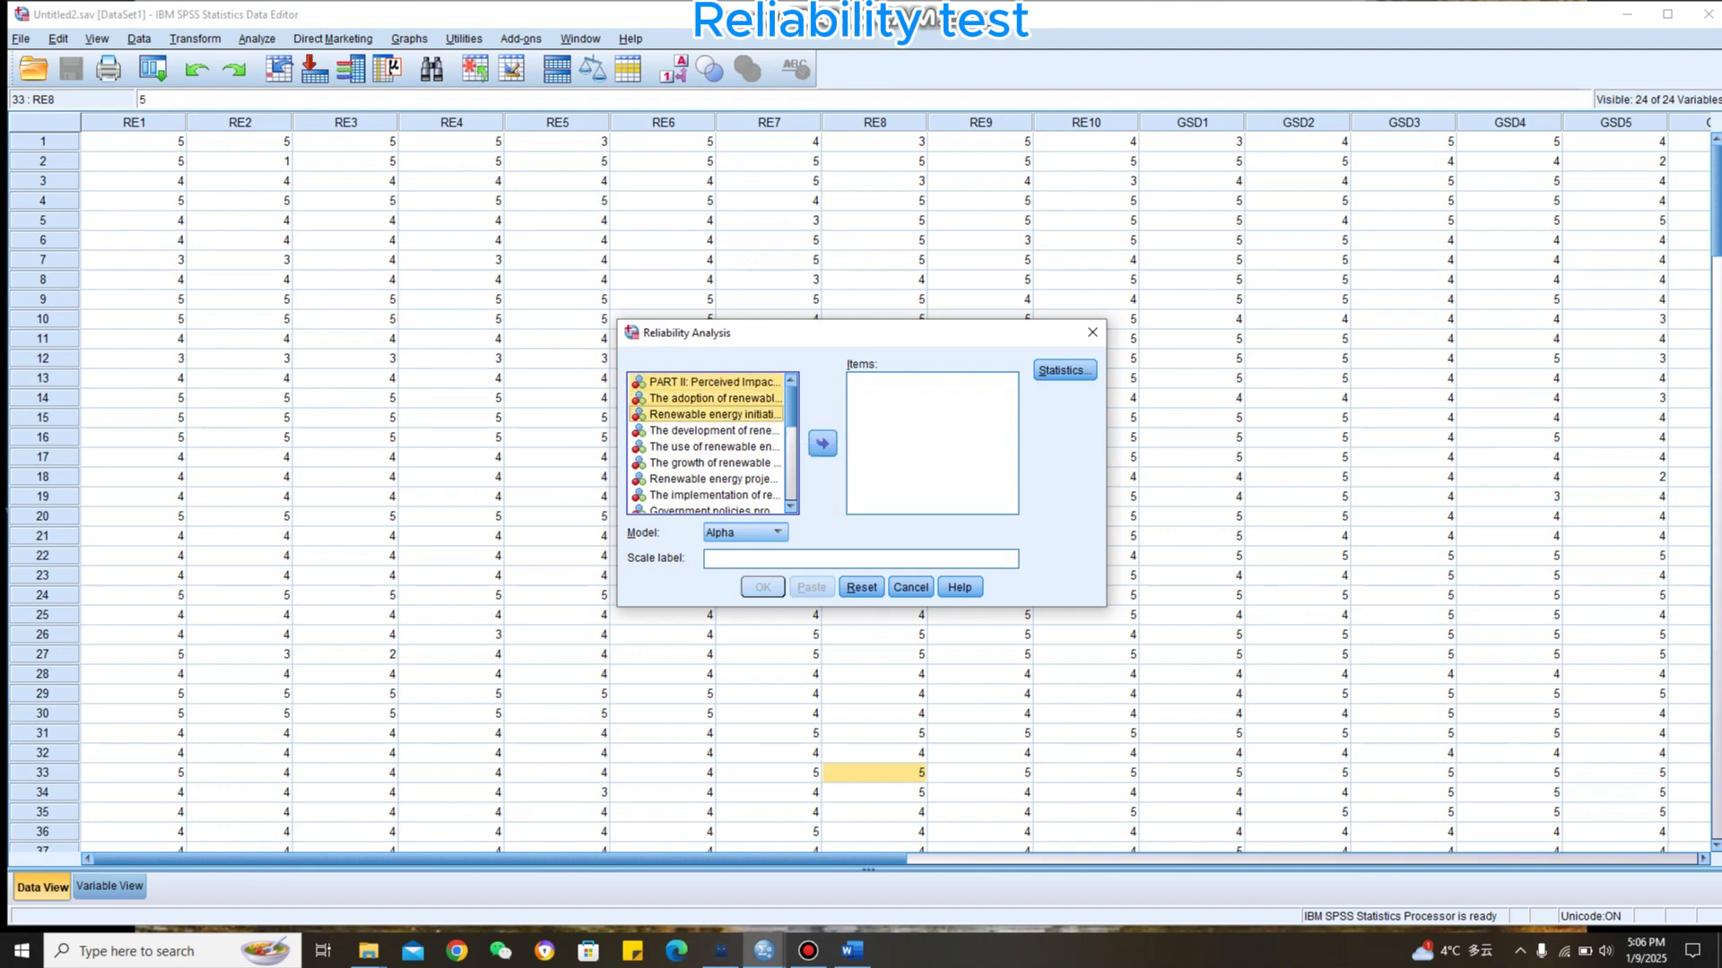
key("shift+Down")
key("shift+Down")
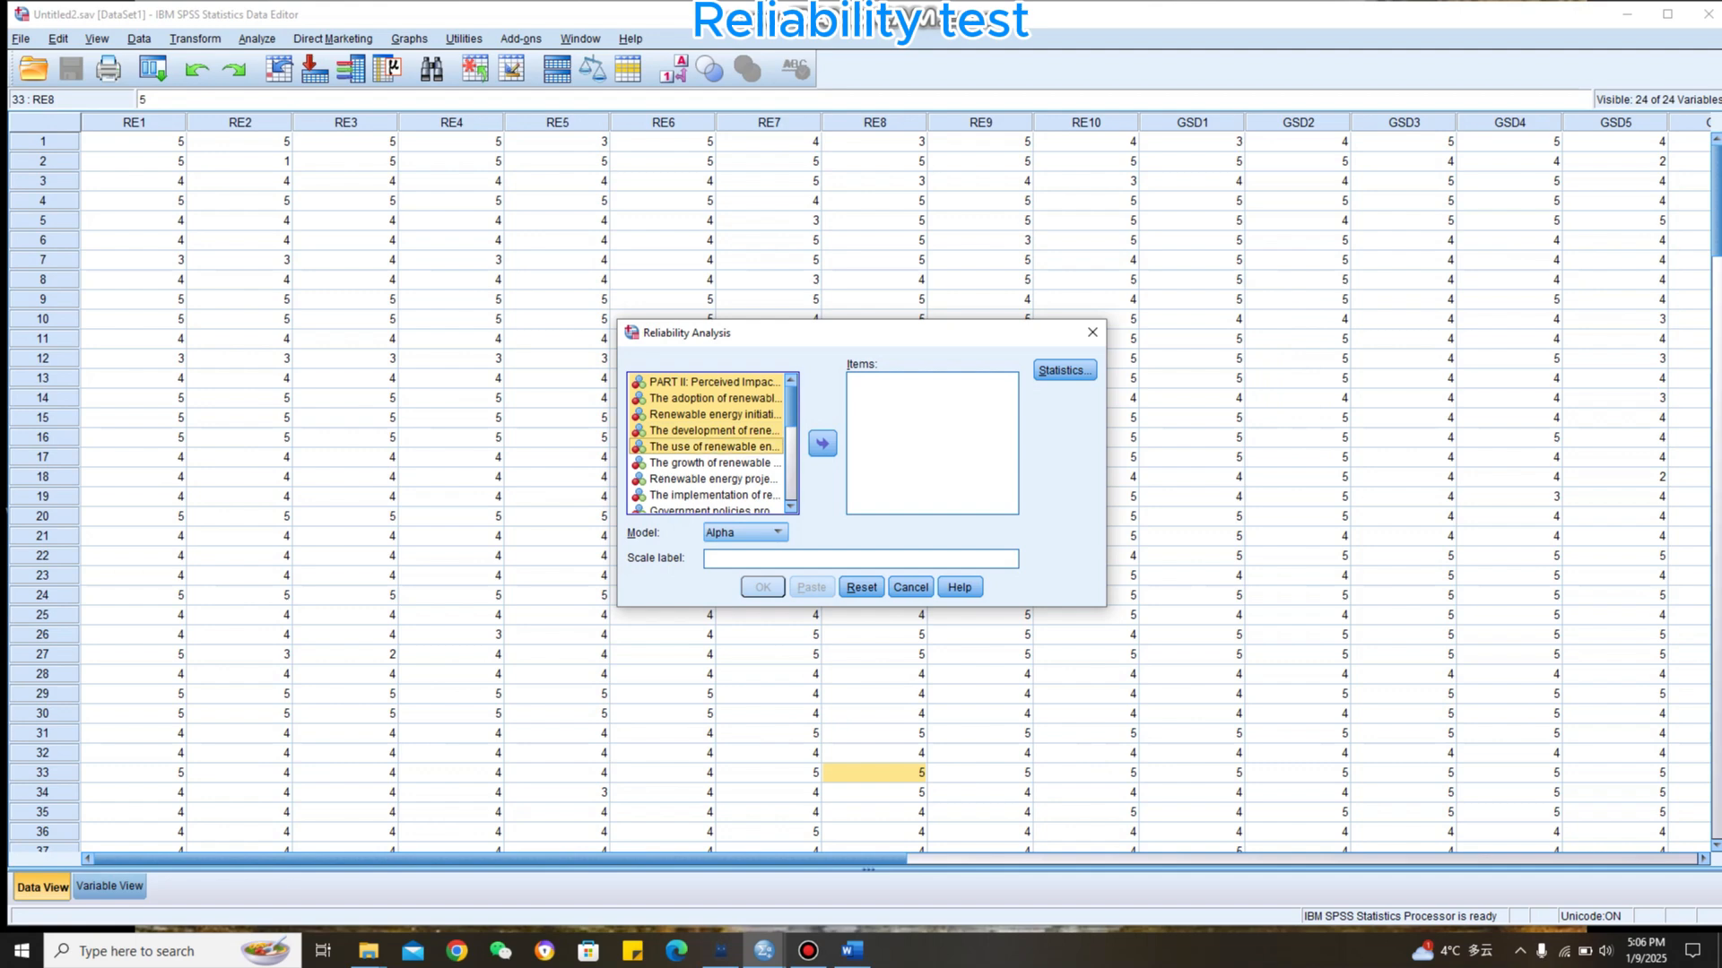
key("shift+Down")
key("shift+Down")
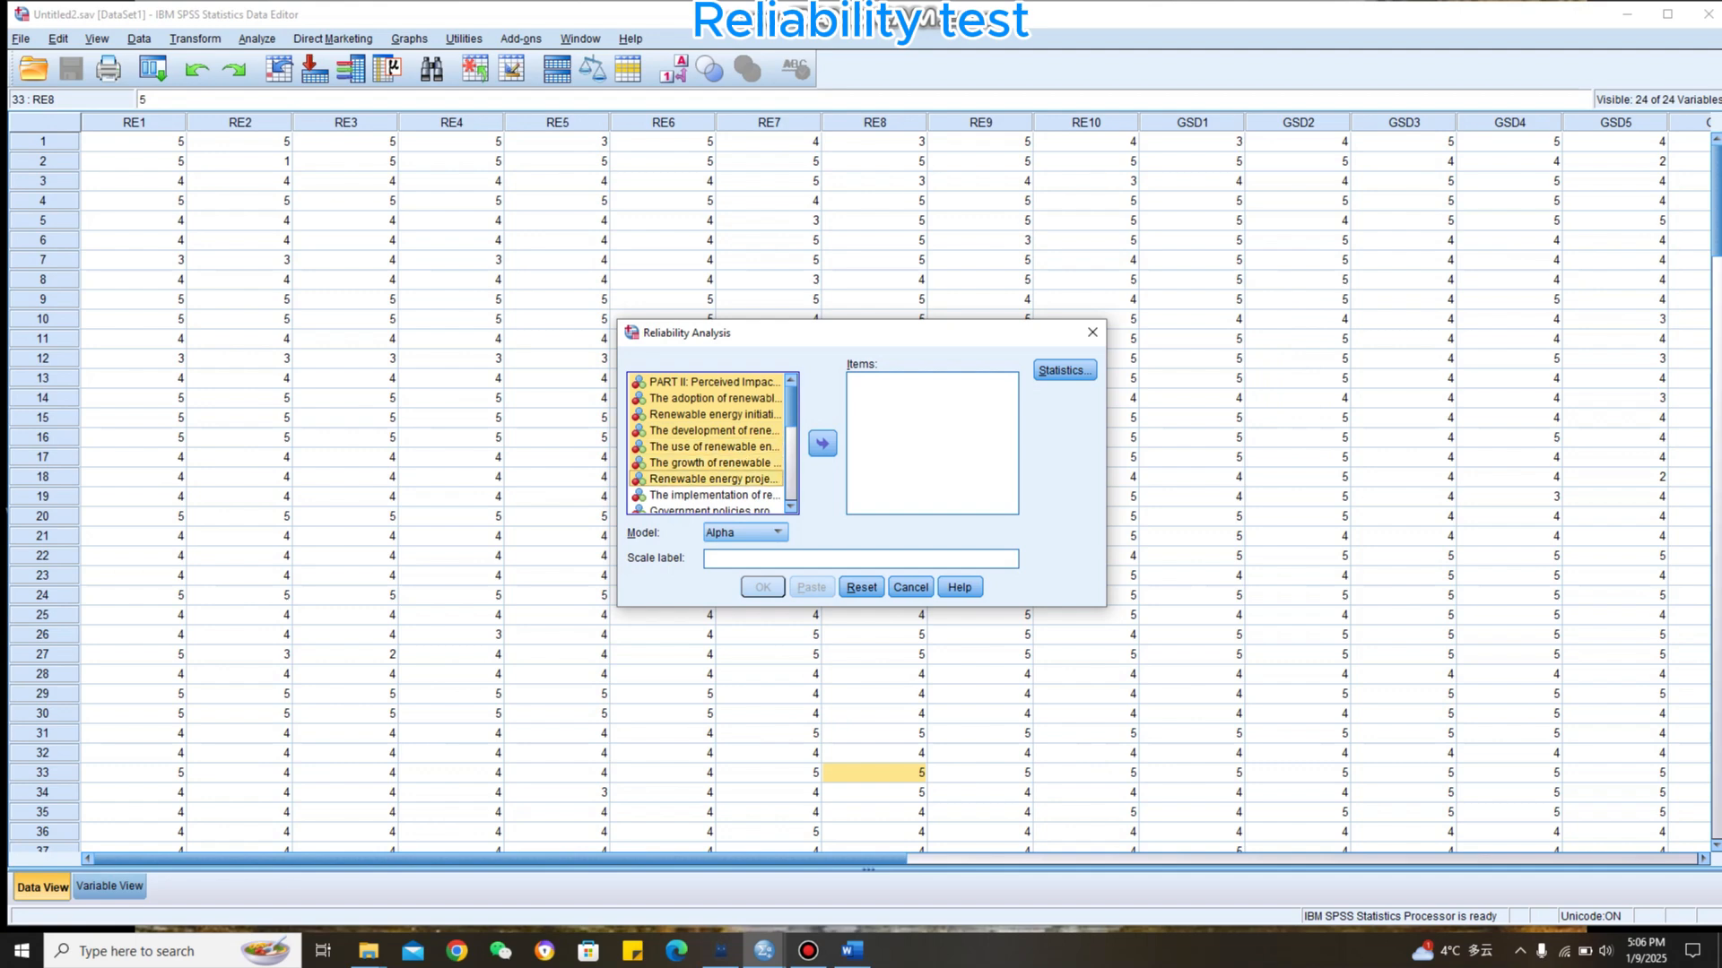
scroll(713, 443, "down", 6)
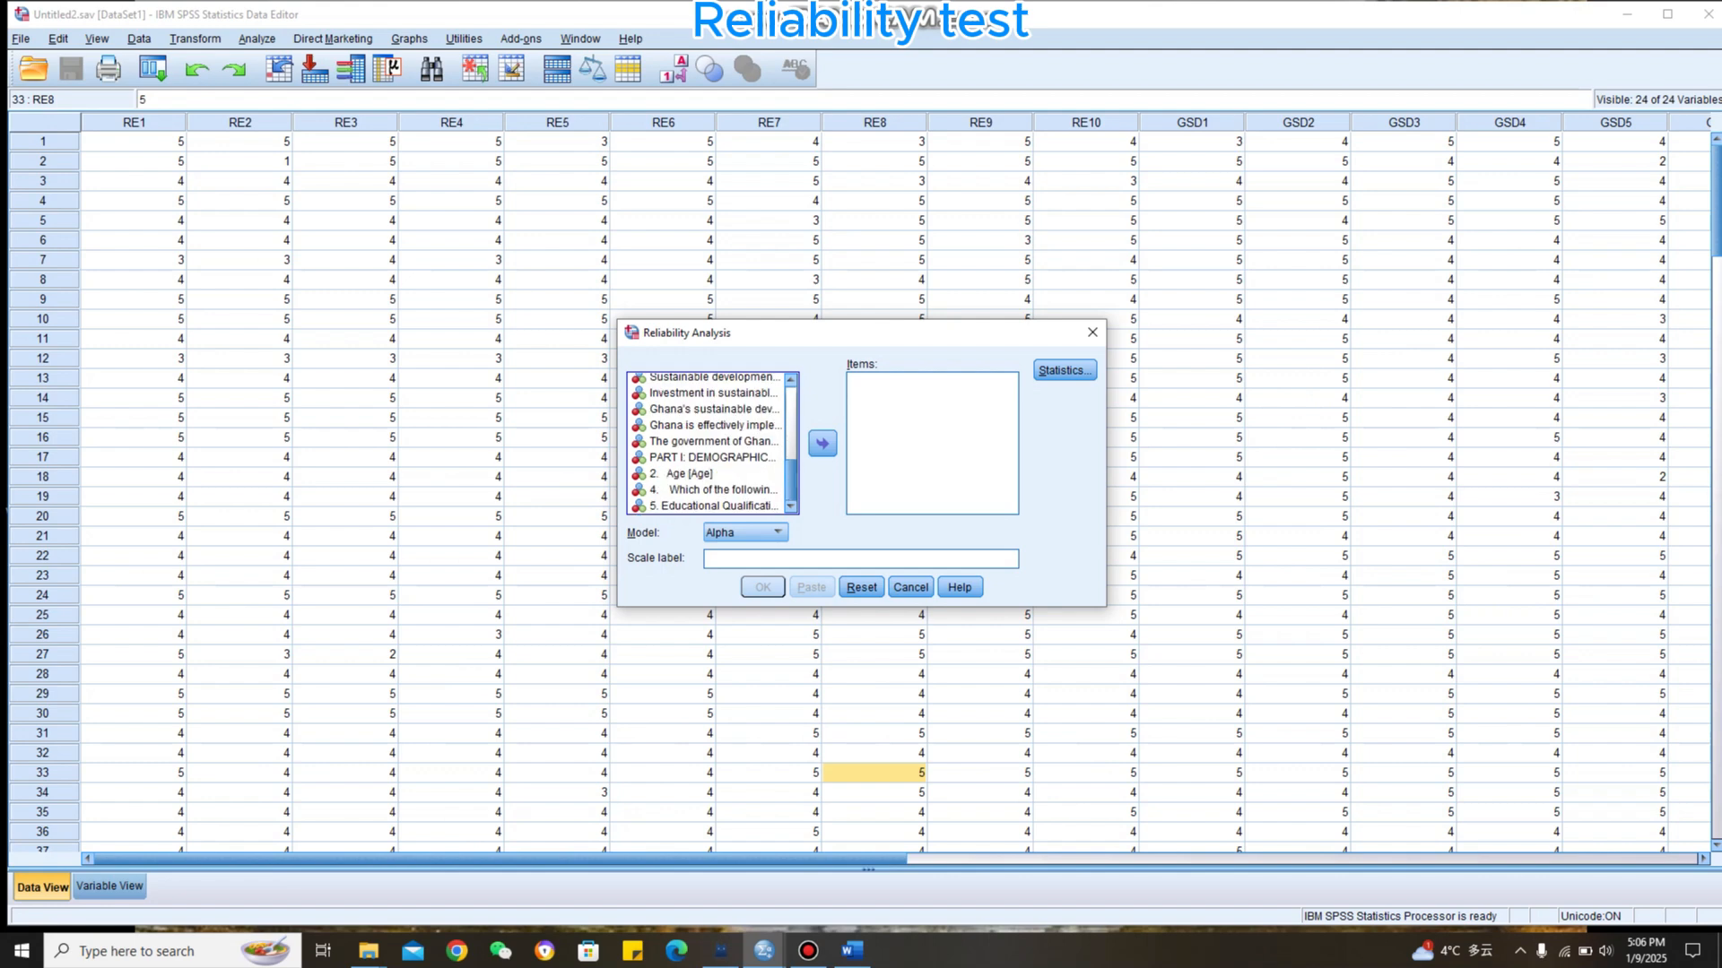
scroll(713, 443, "up", 6)
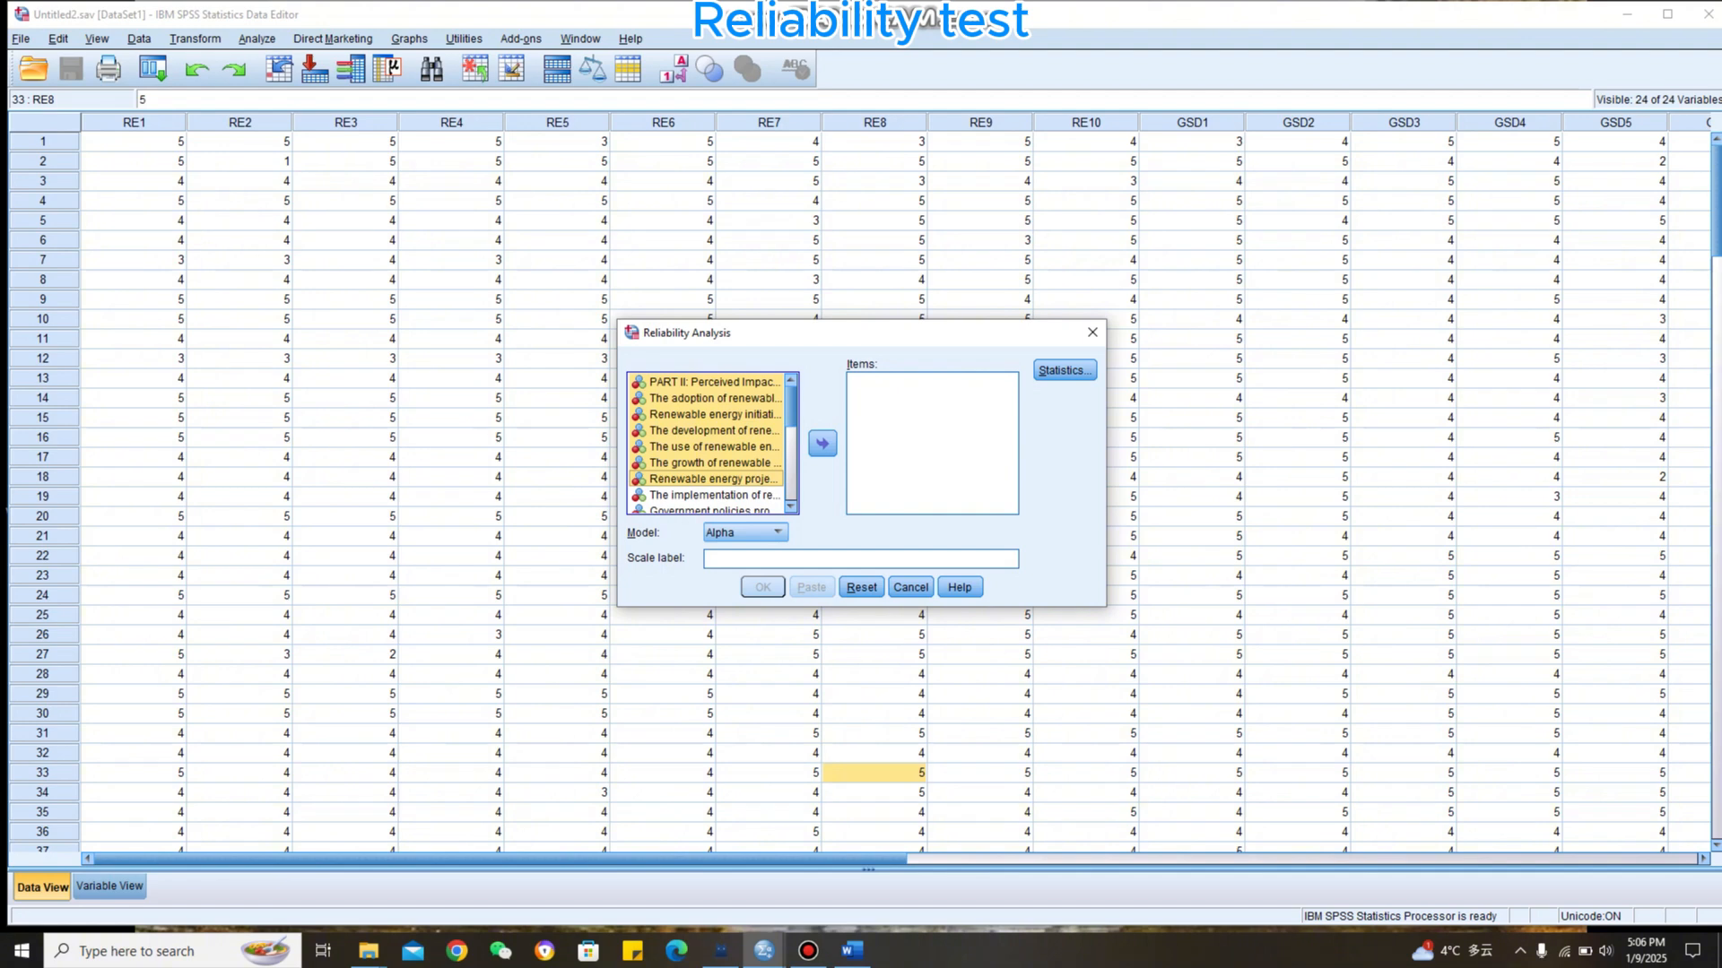
key("shift+Down")
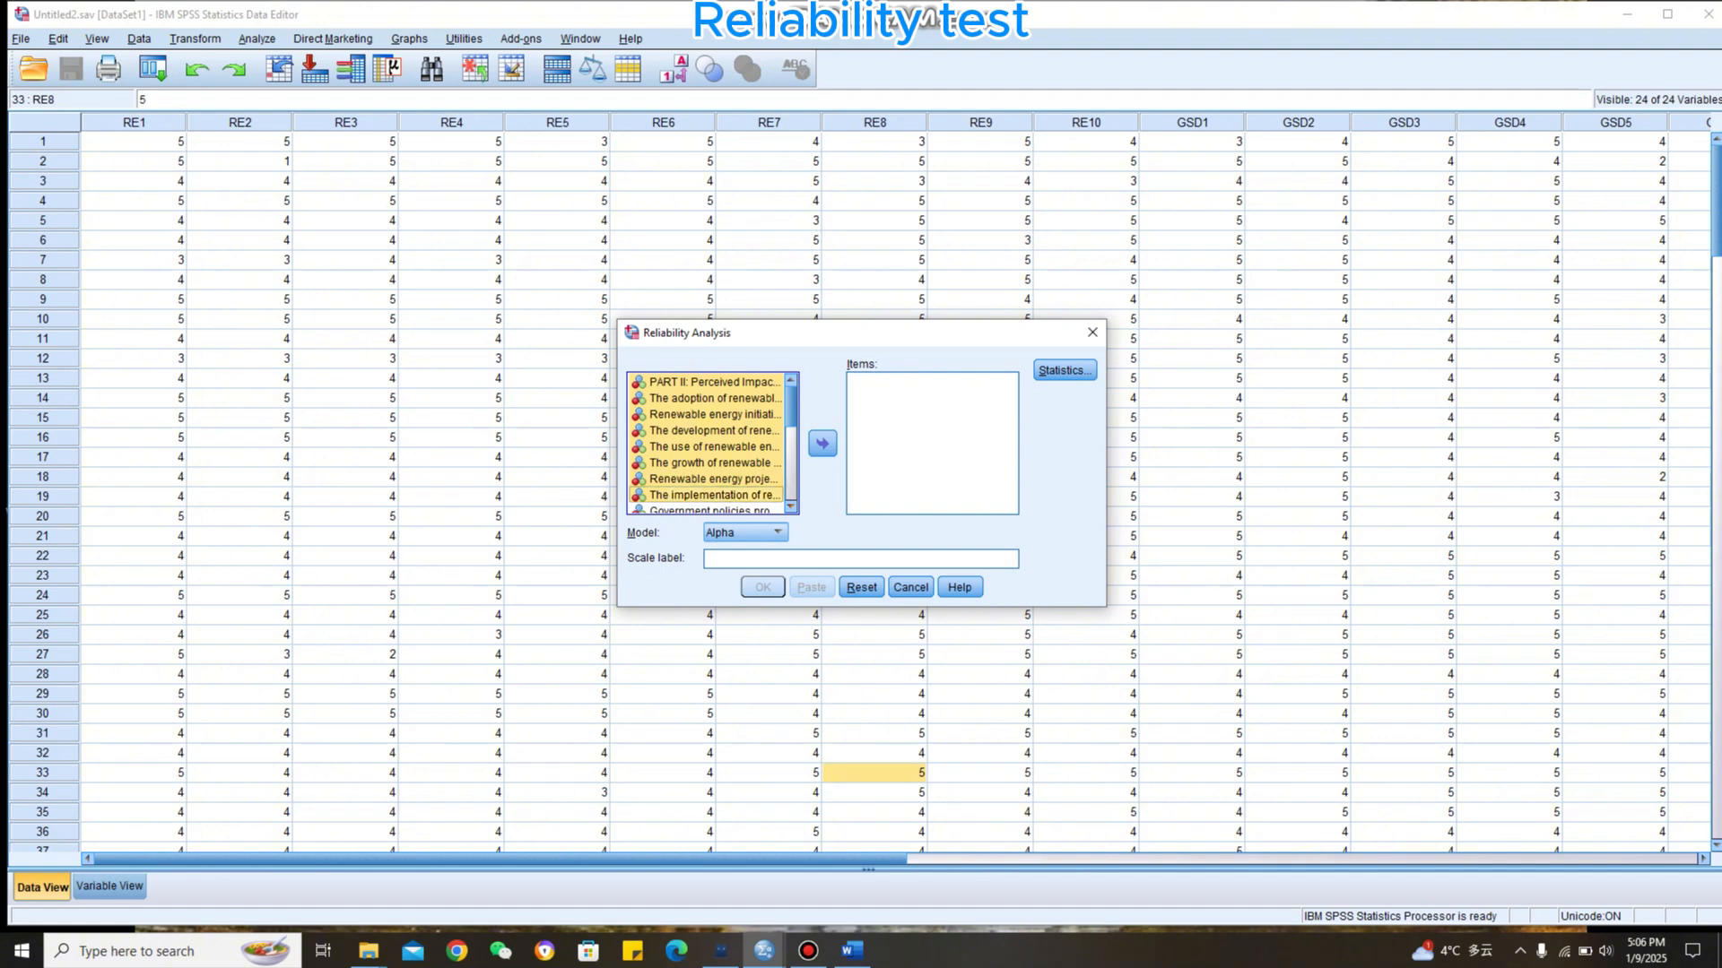
scroll(713, 443, "down", 3)
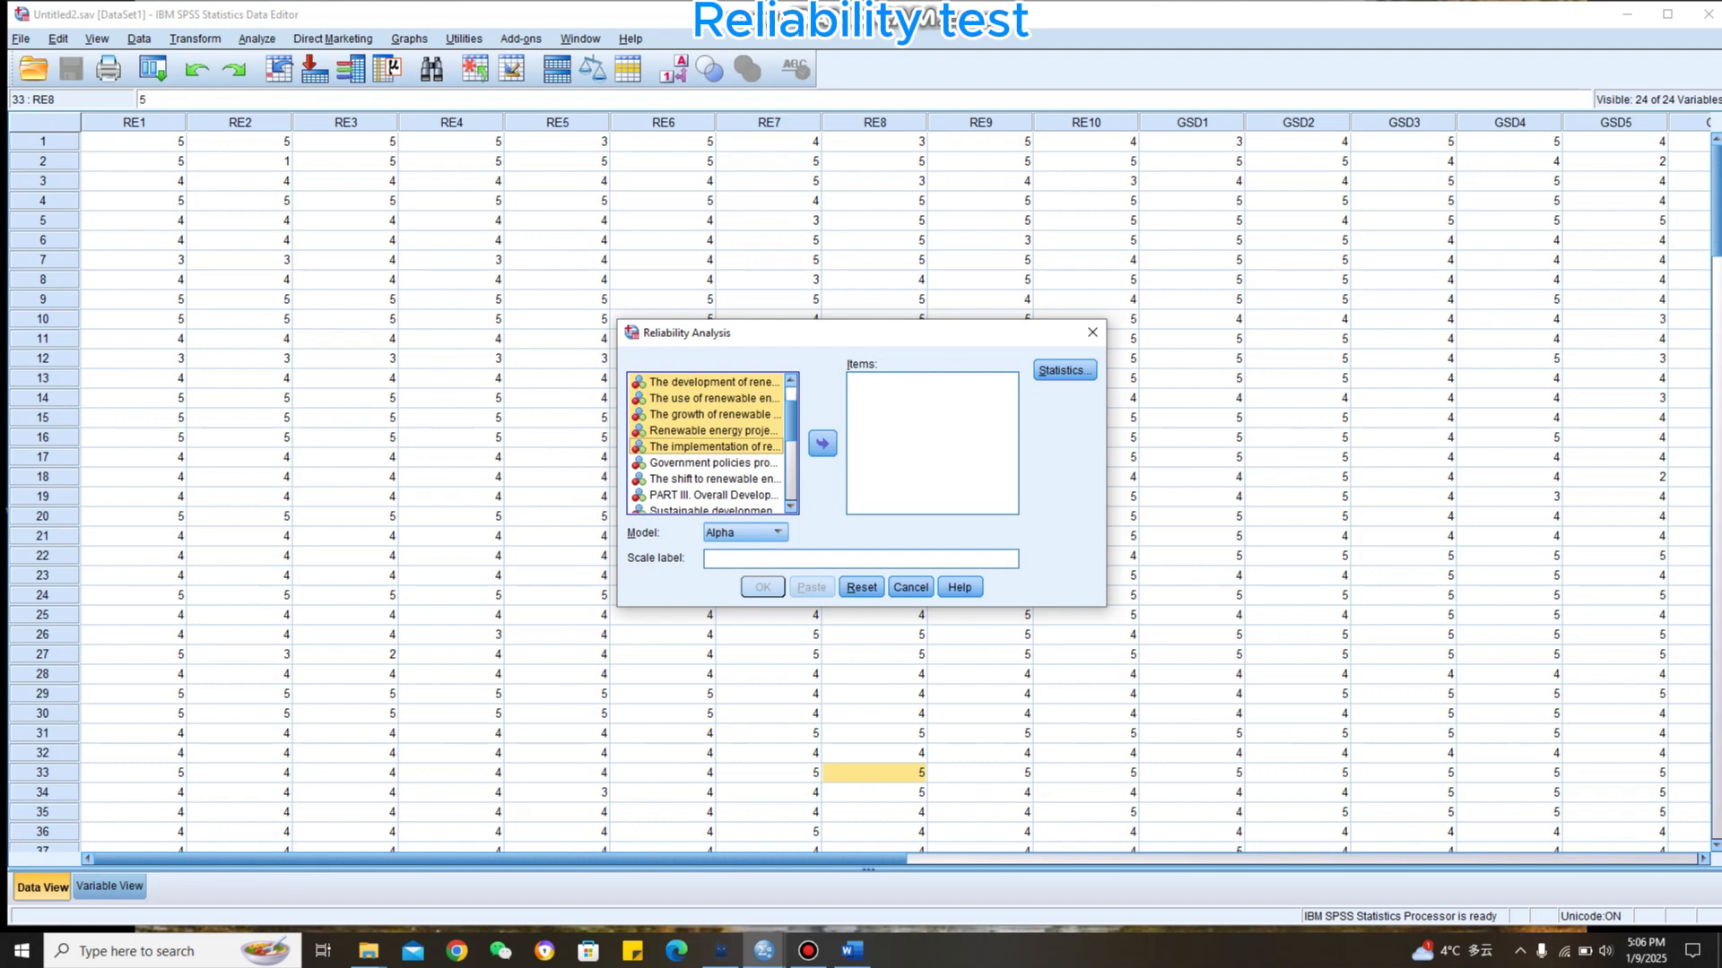
key("shift+Down")
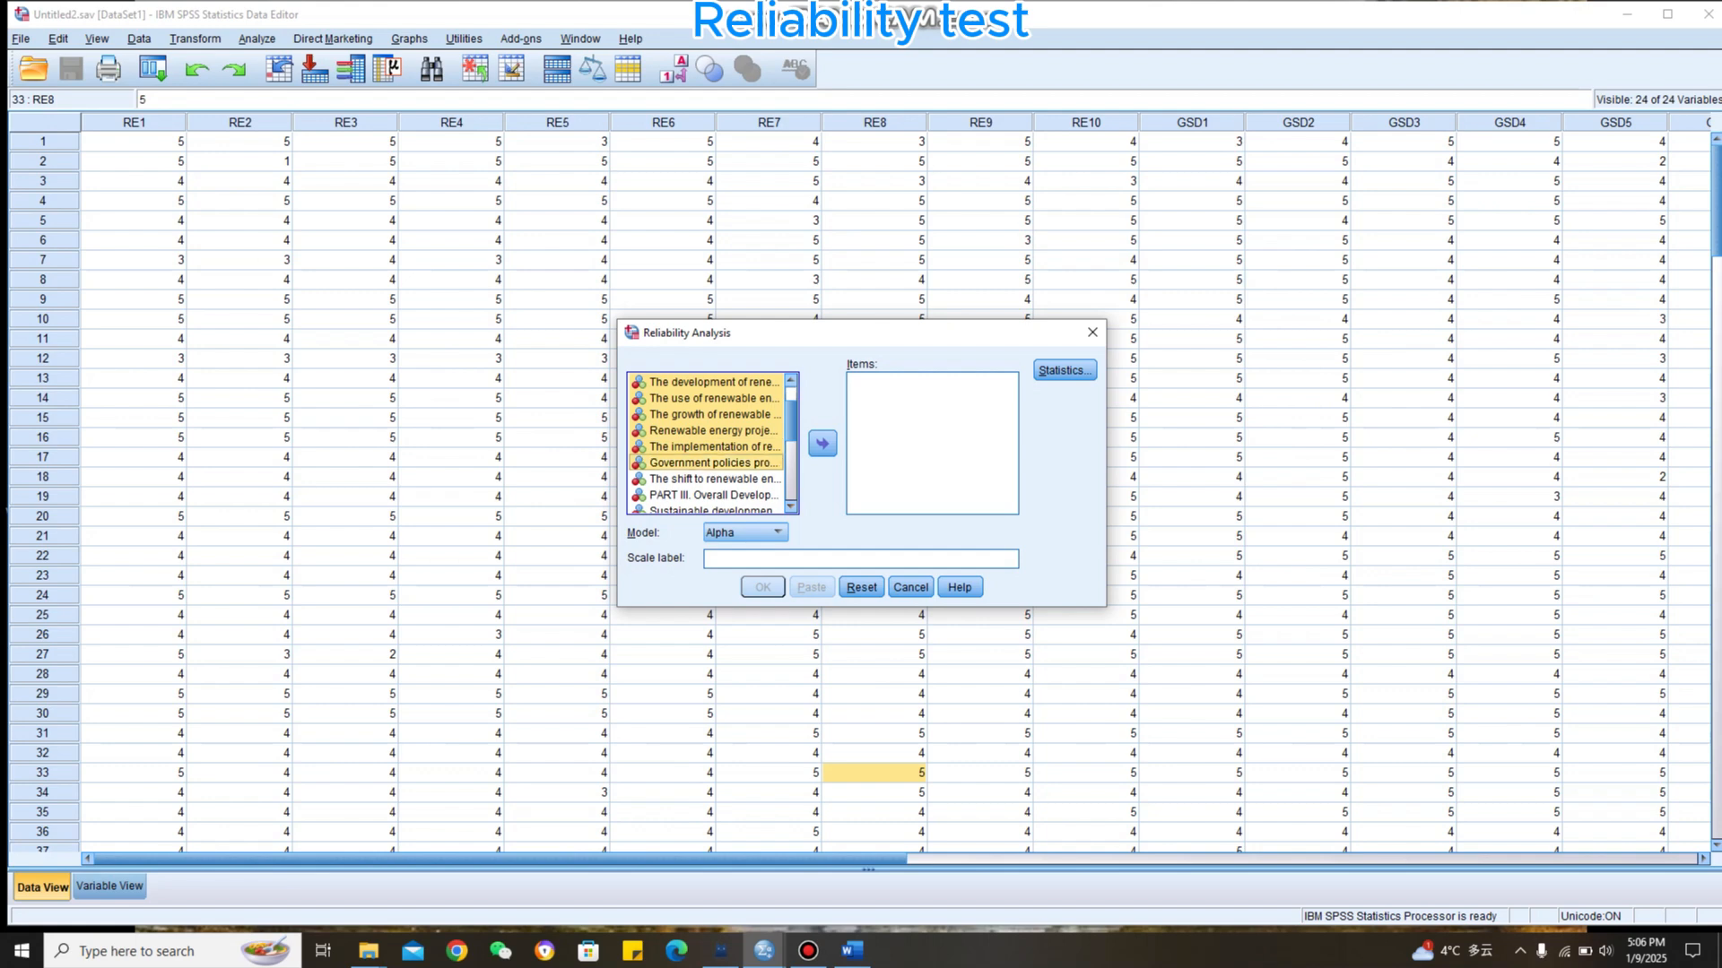
key("shift+Down")
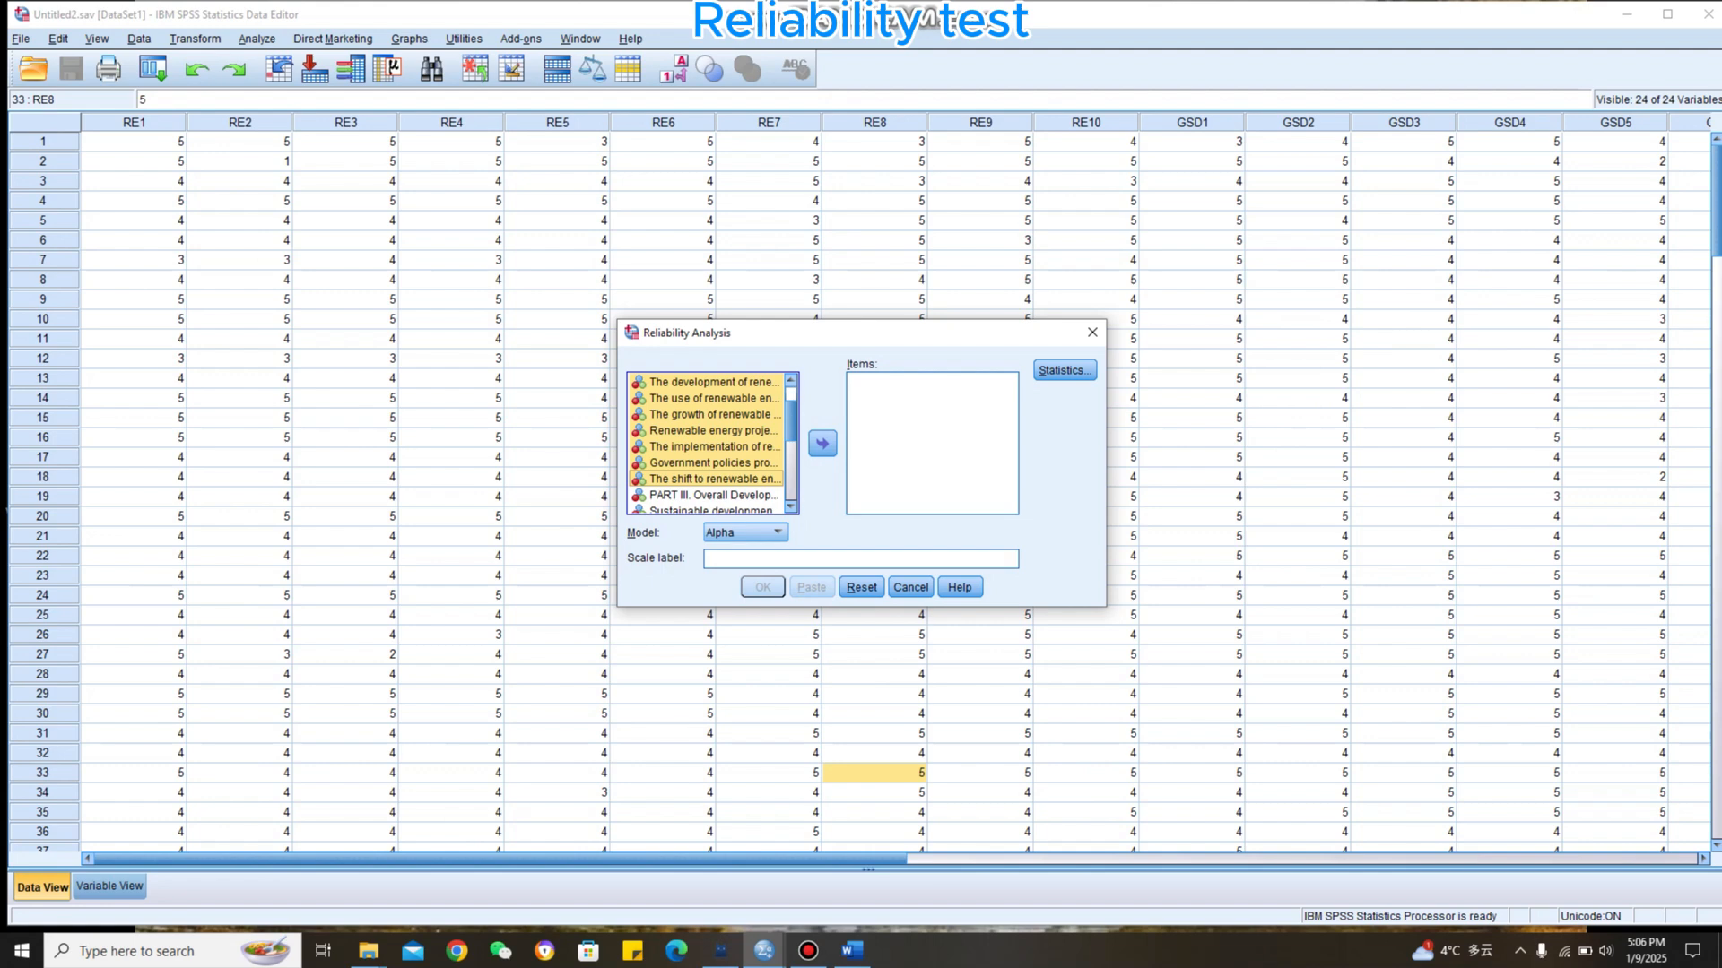
left_click(823, 443)
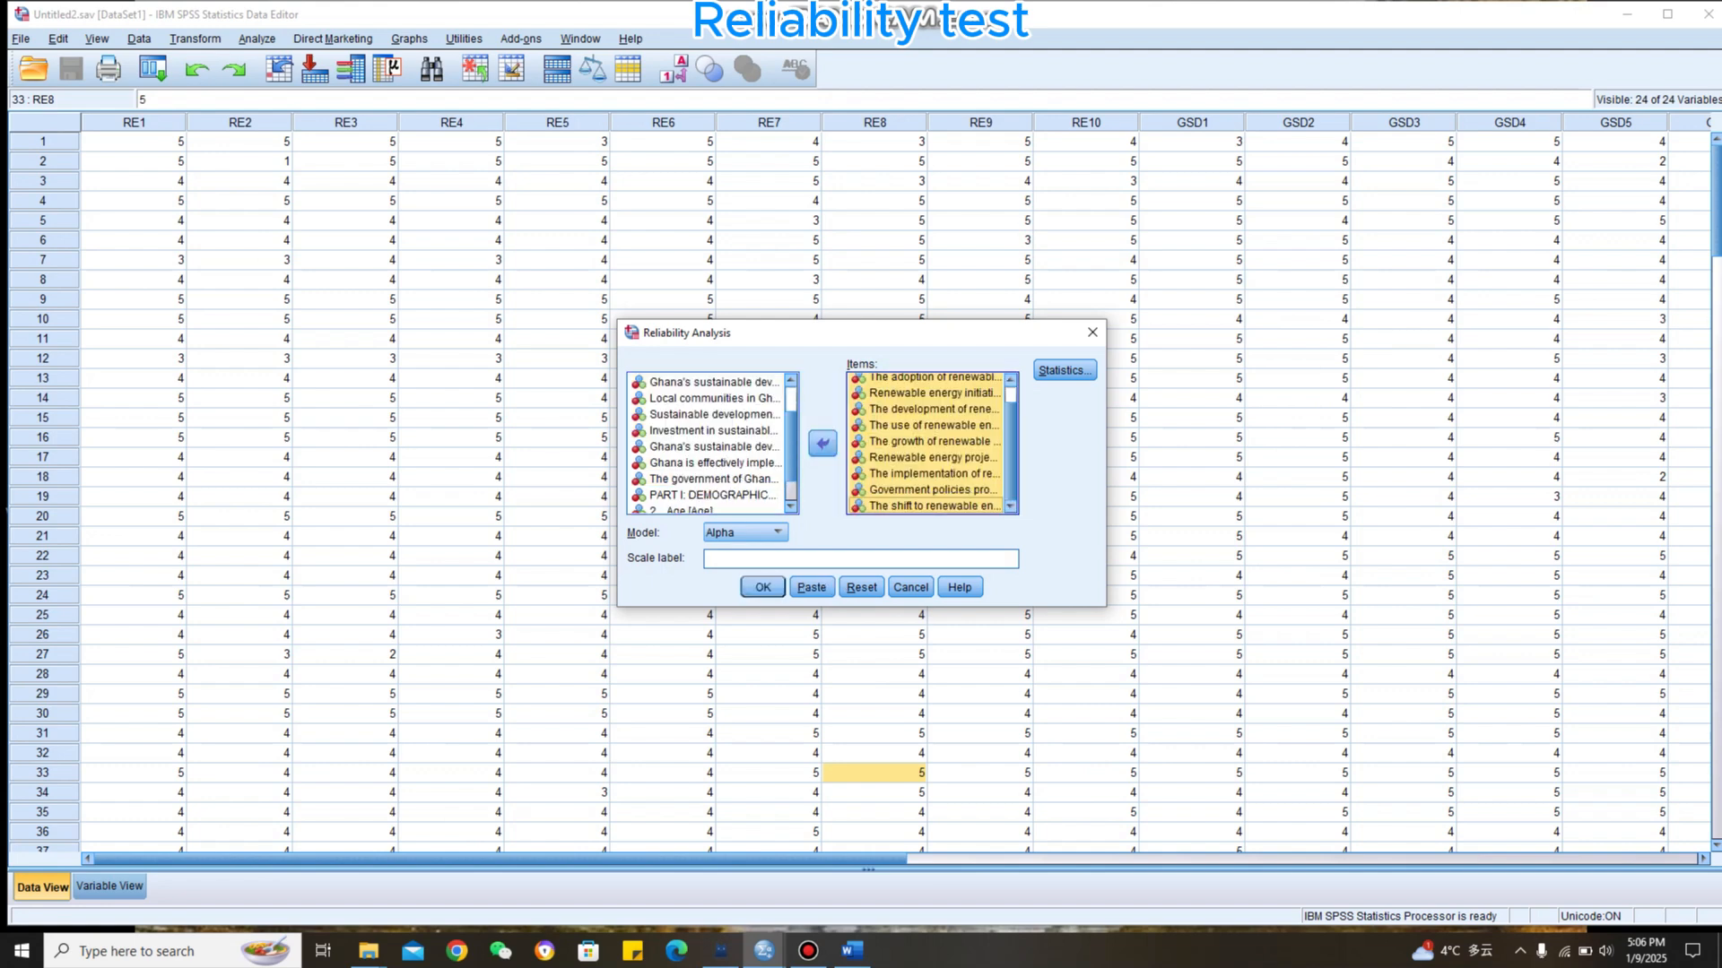
scroll(929, 422, "up", 1)
scroll(928, 421, "down", 1)
Include the Scale if item deleted descriptives and run the reliability analysis with the Alpha model
left_click(1064, 371)
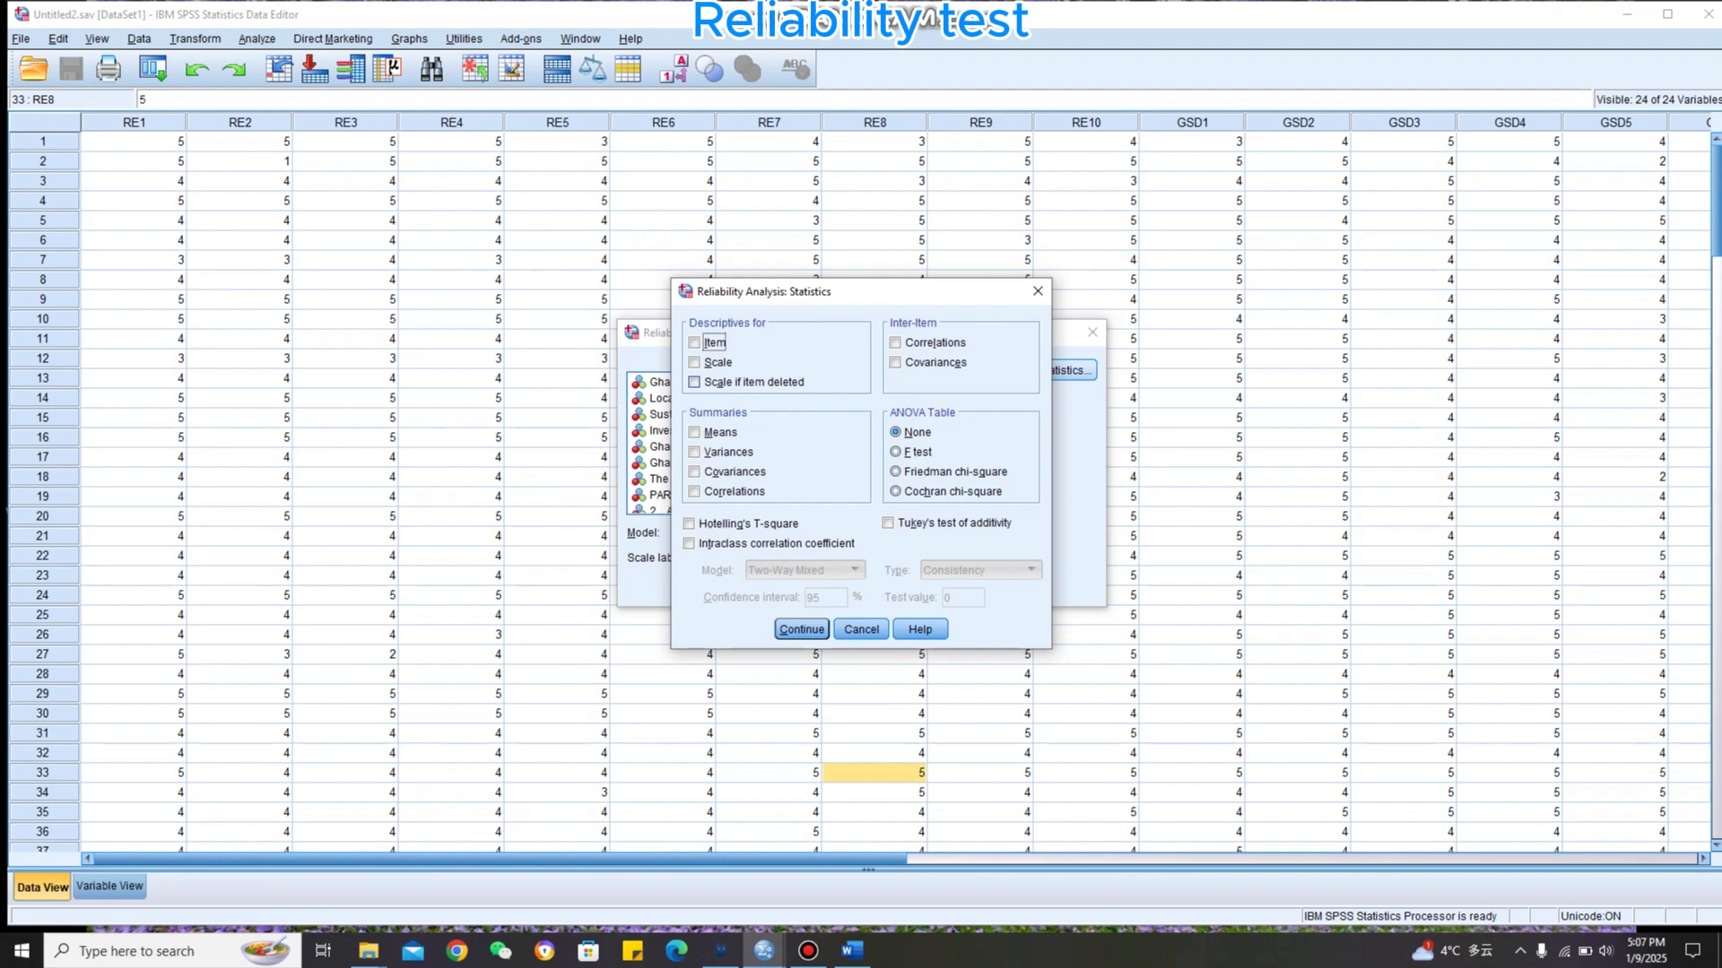
left_click(694, 382)
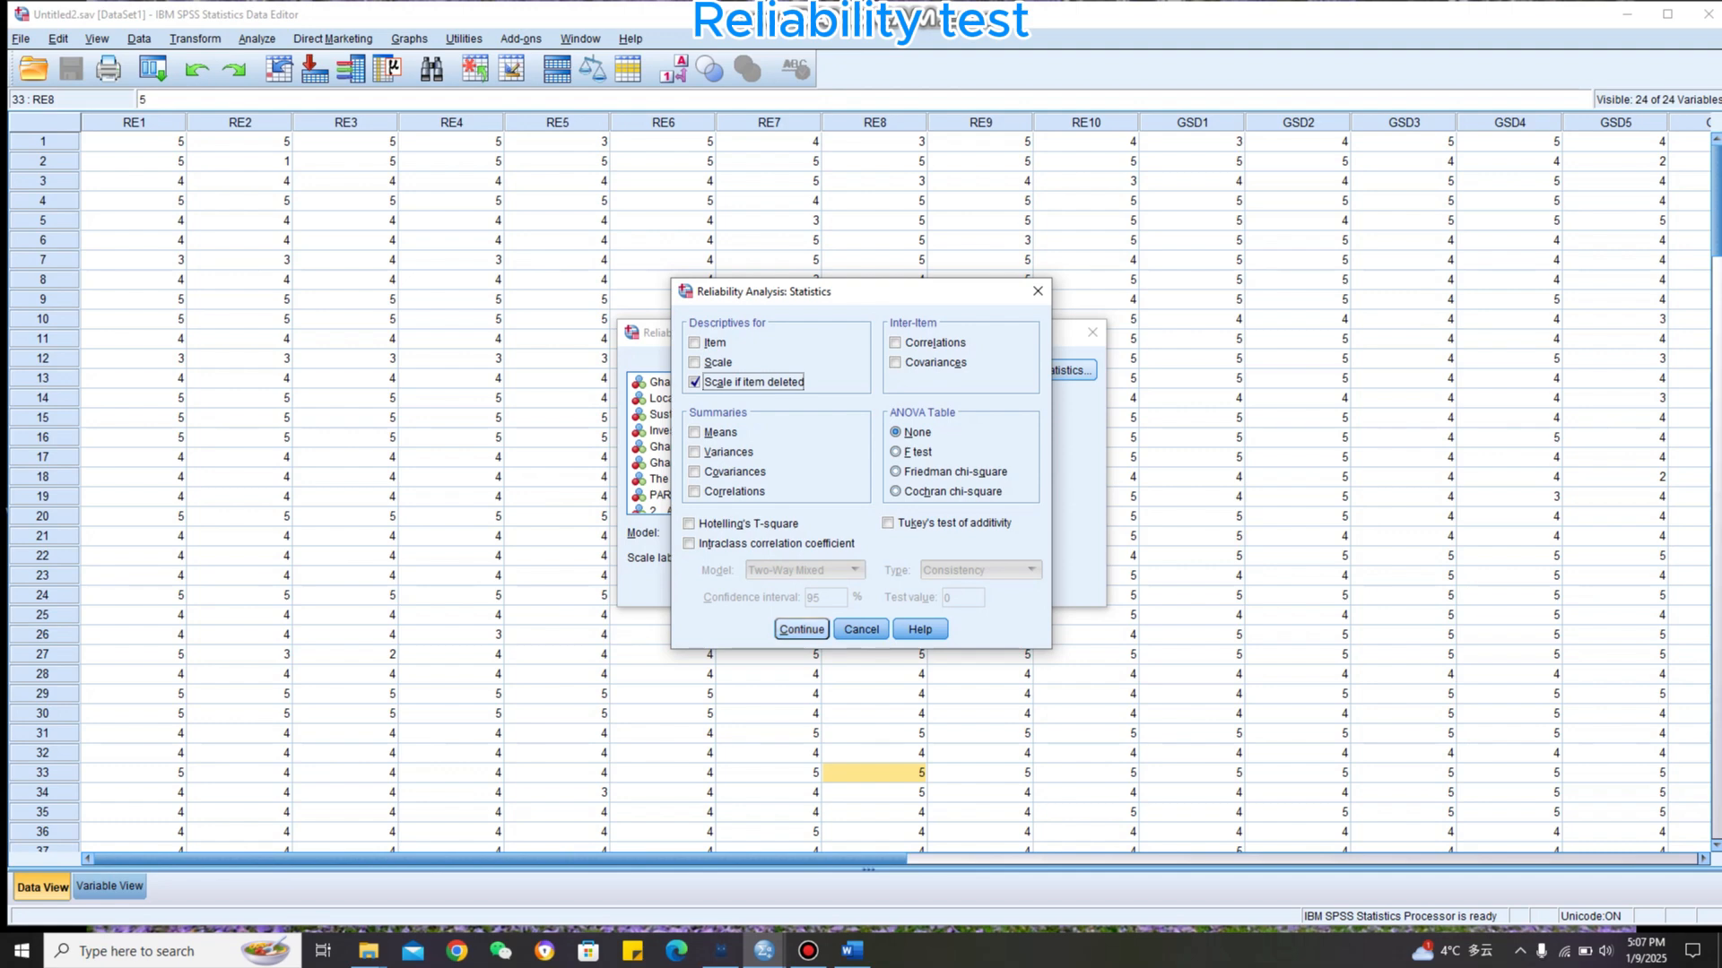
left_click(800, 629)
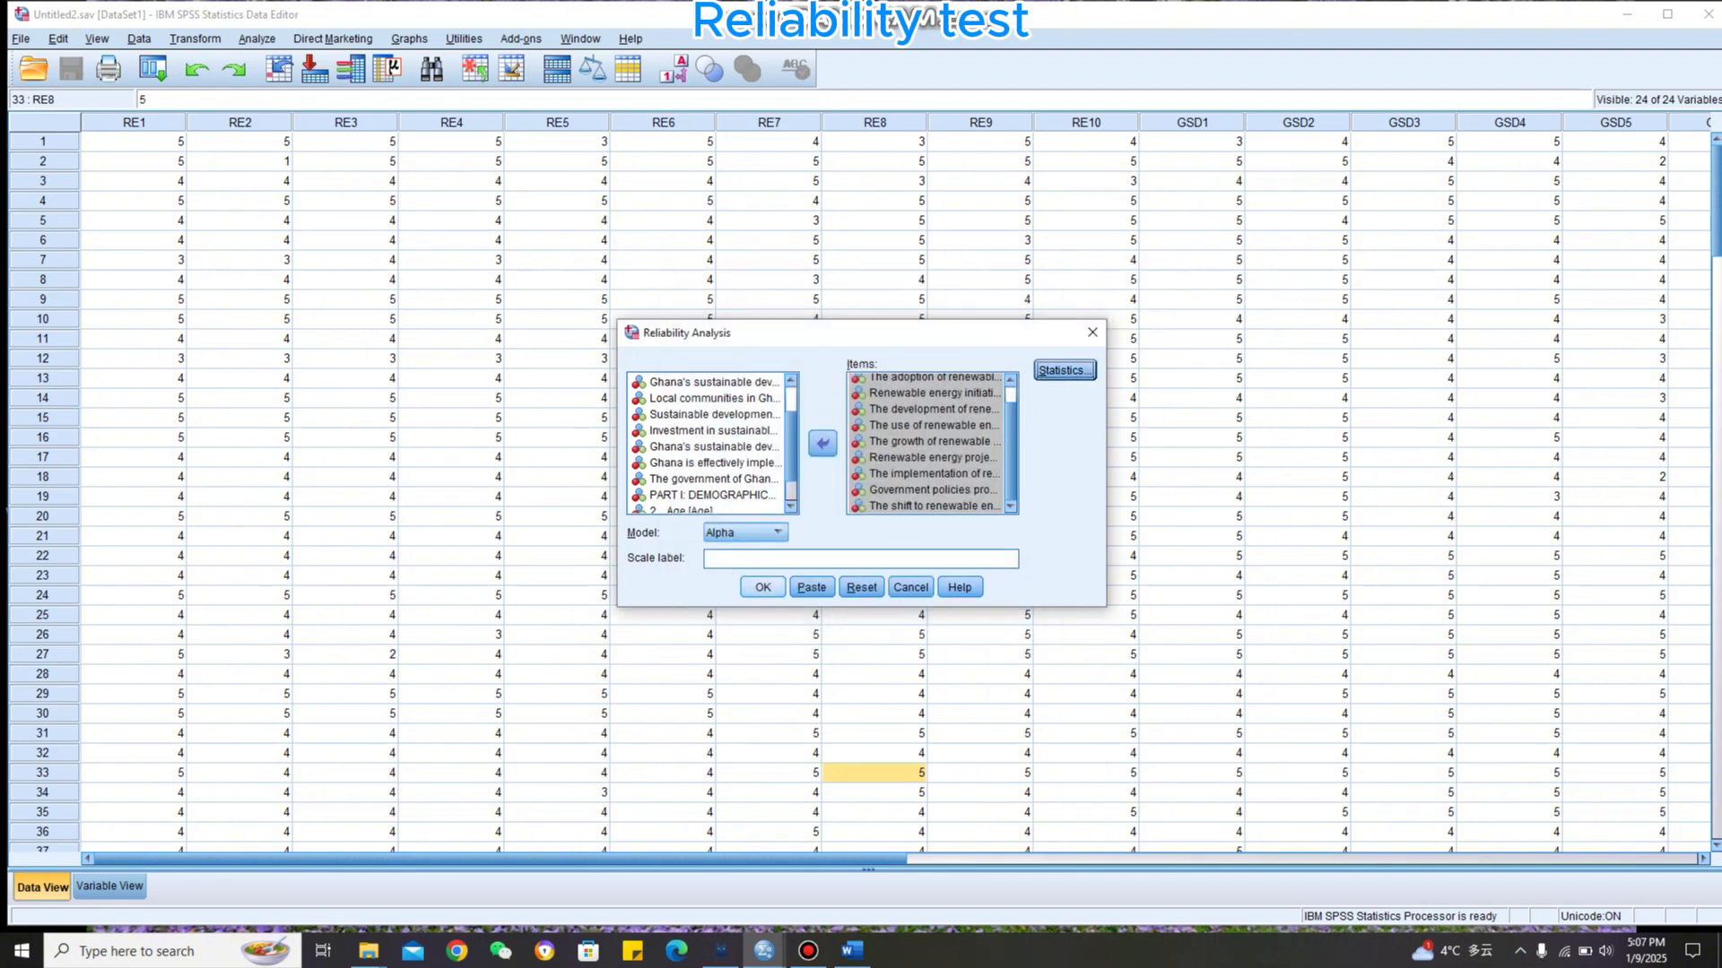
left_click(762, 588)
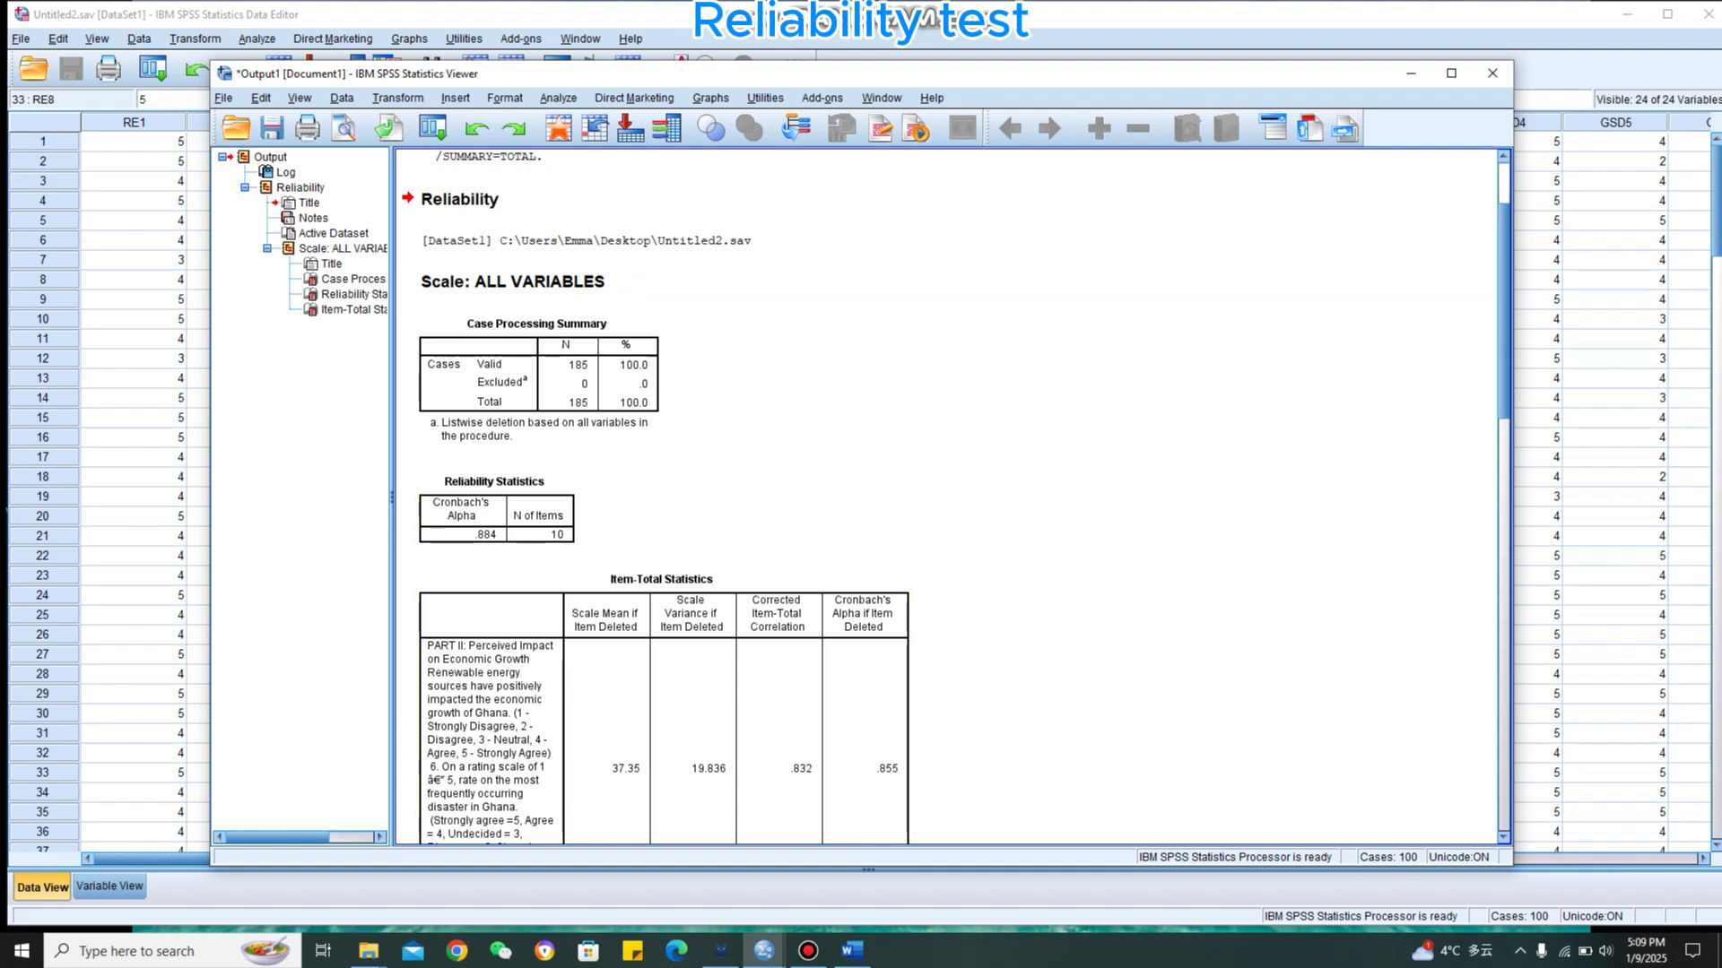
Review the reliability output from Cronbach's Alpha through the end of the Item-Total Statistics table, and minimize the output window
scroll(950, 496, "down", 3)
scroll(950, 496, "down", 2)
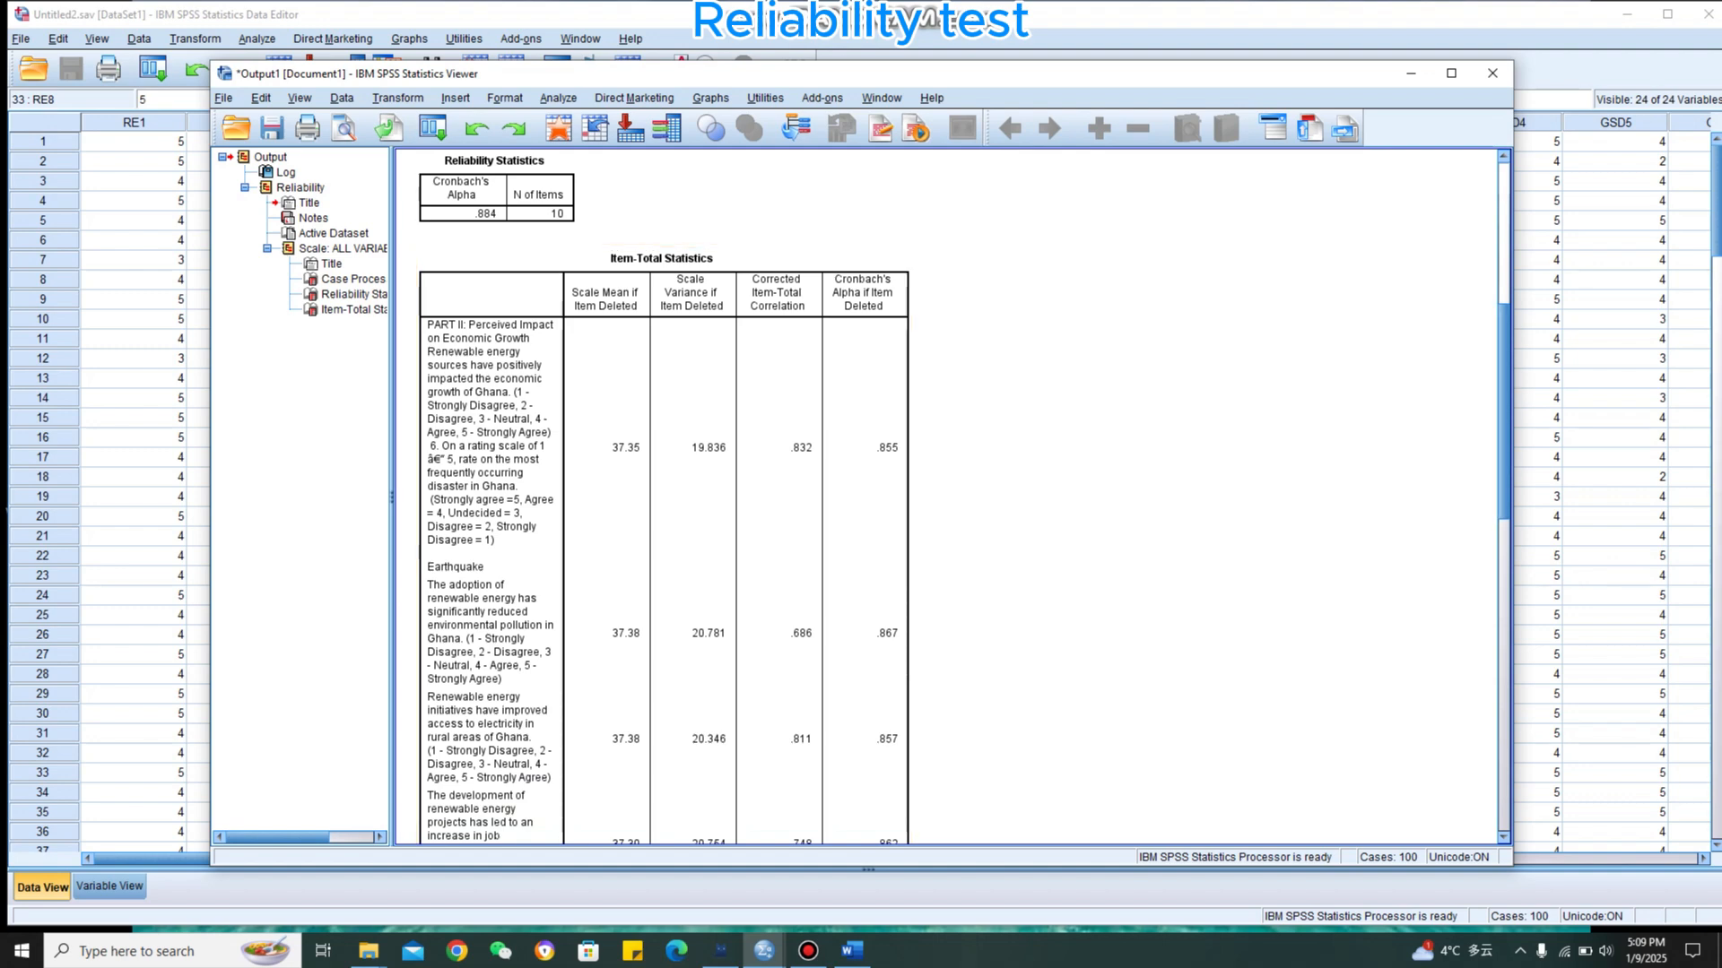
scroll(959, 500, "down", 3)
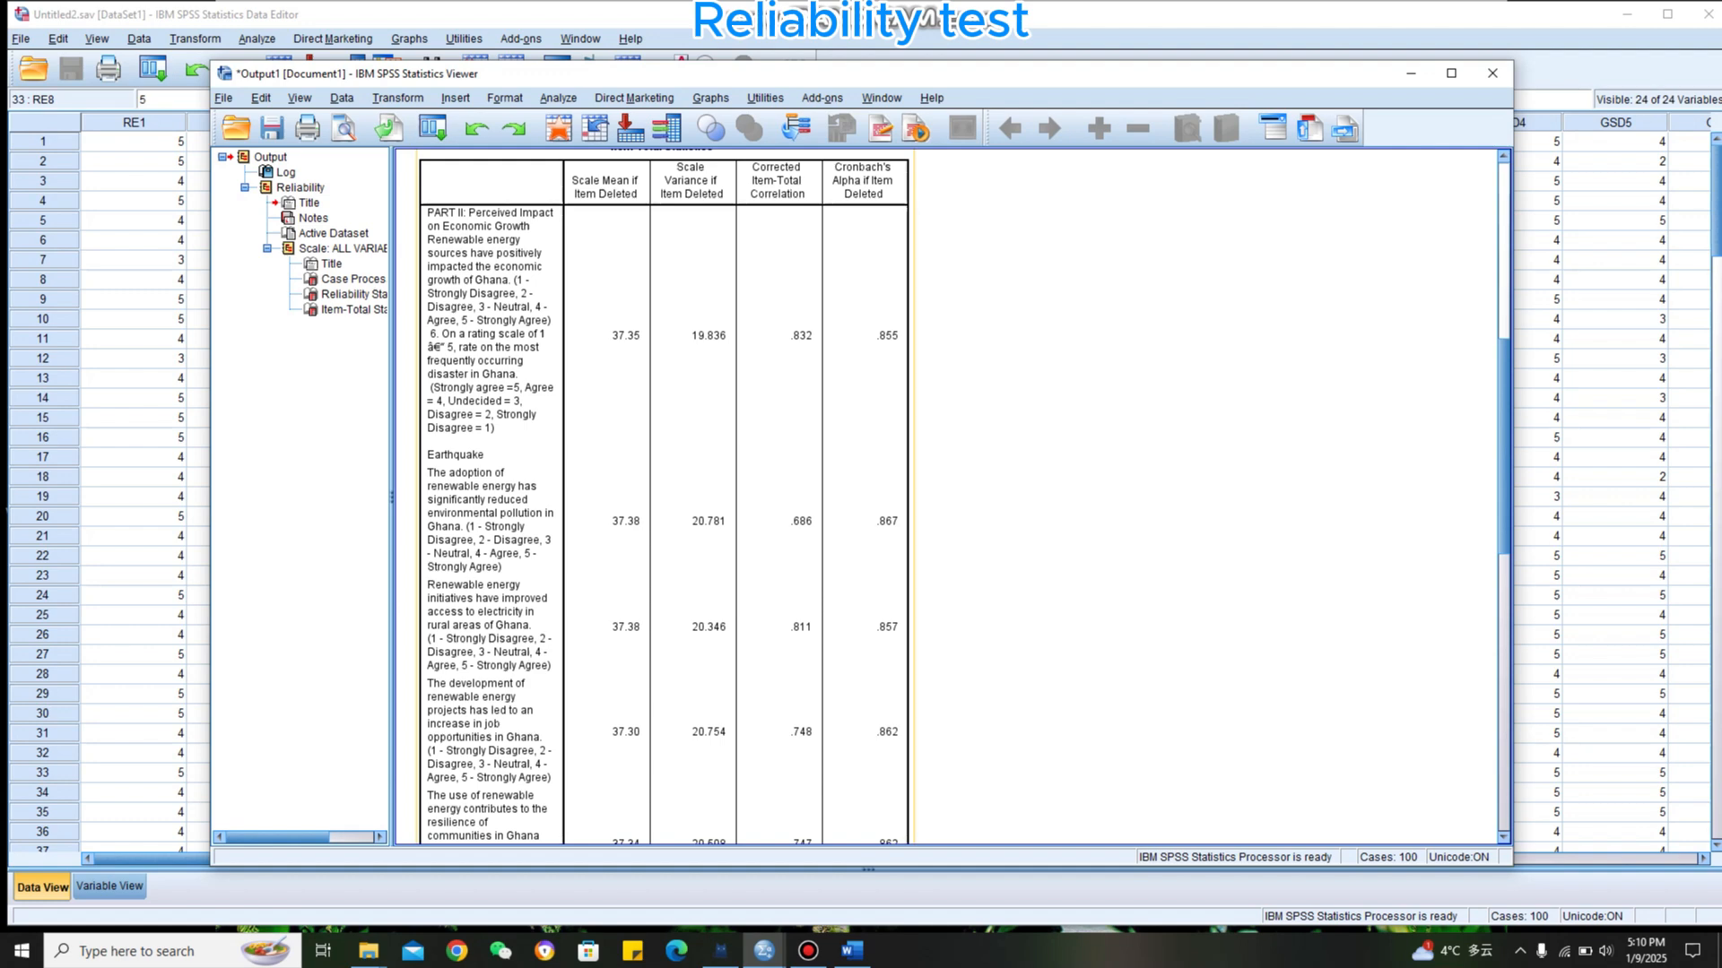
scroll(664, 498, "down", 10)
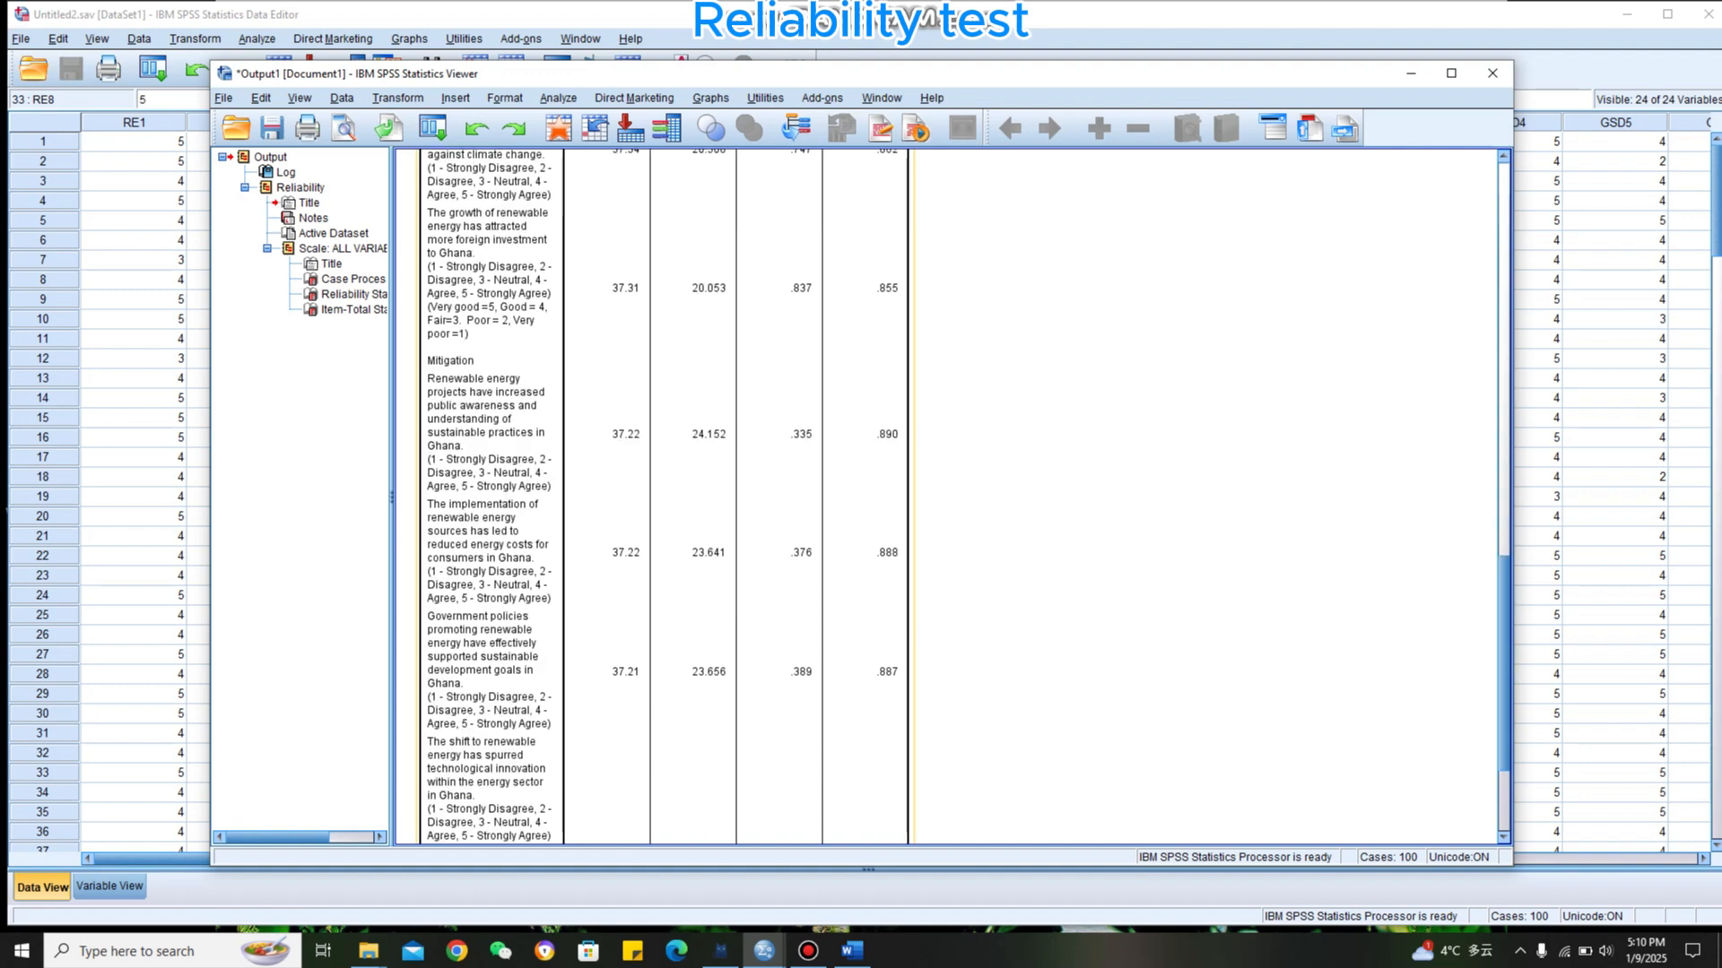
scroll(664, 498, "down", 3)
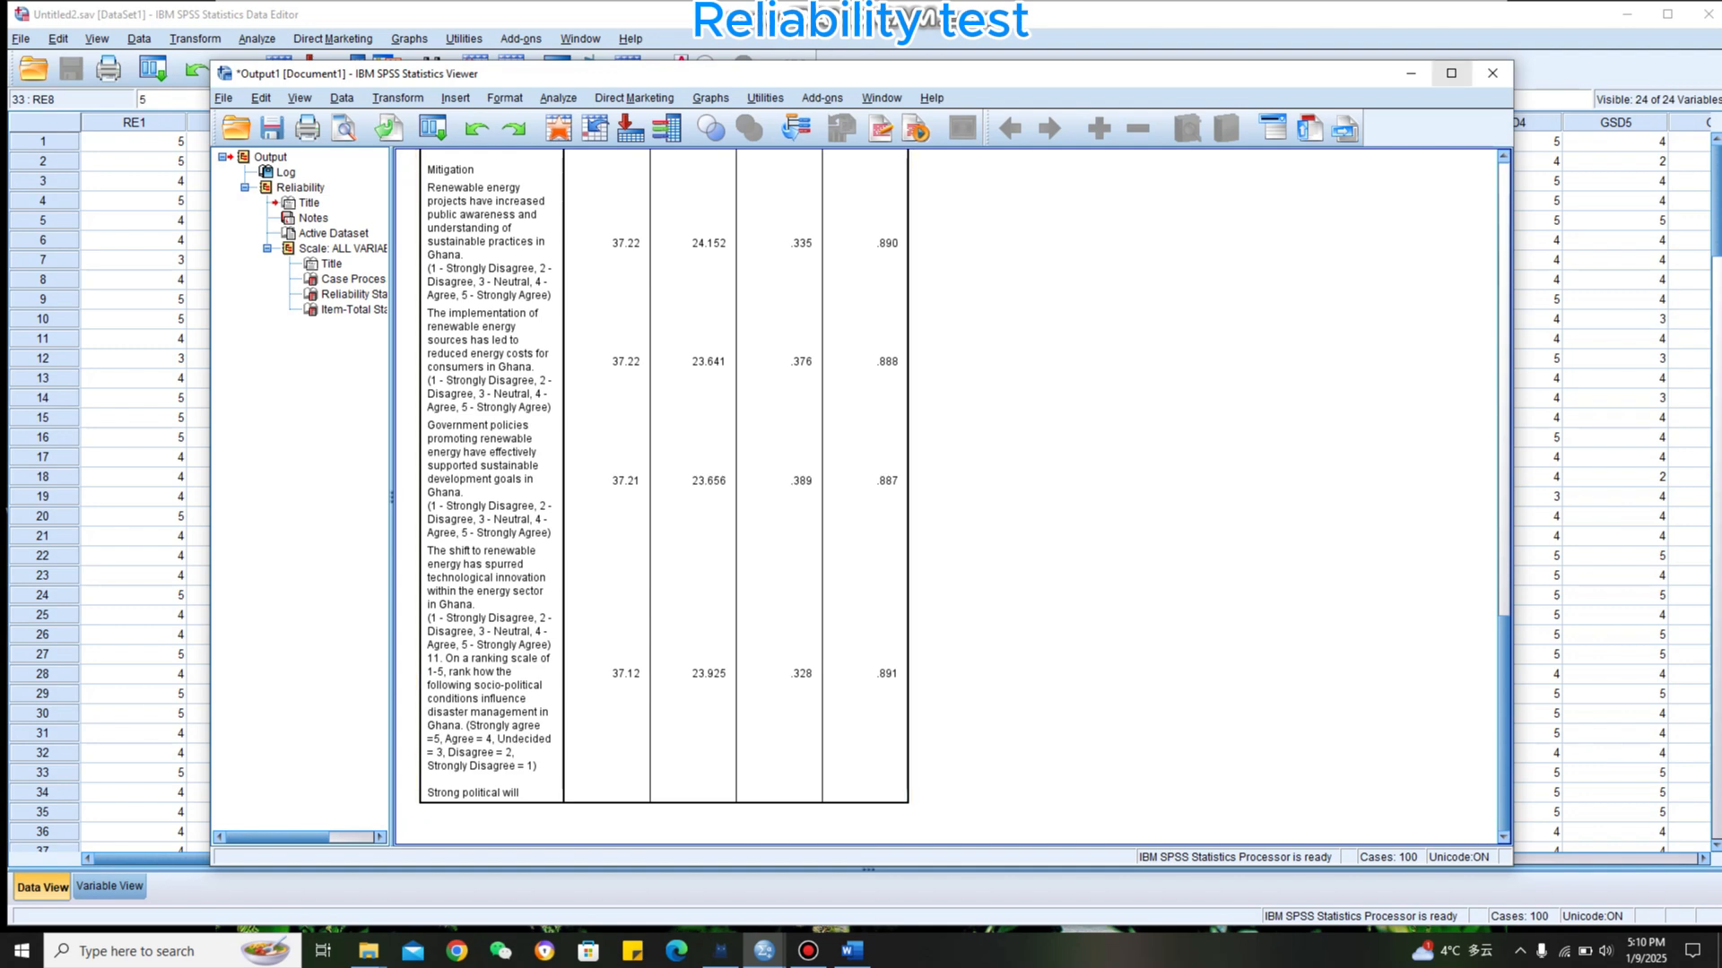
left_click(1411, 72)
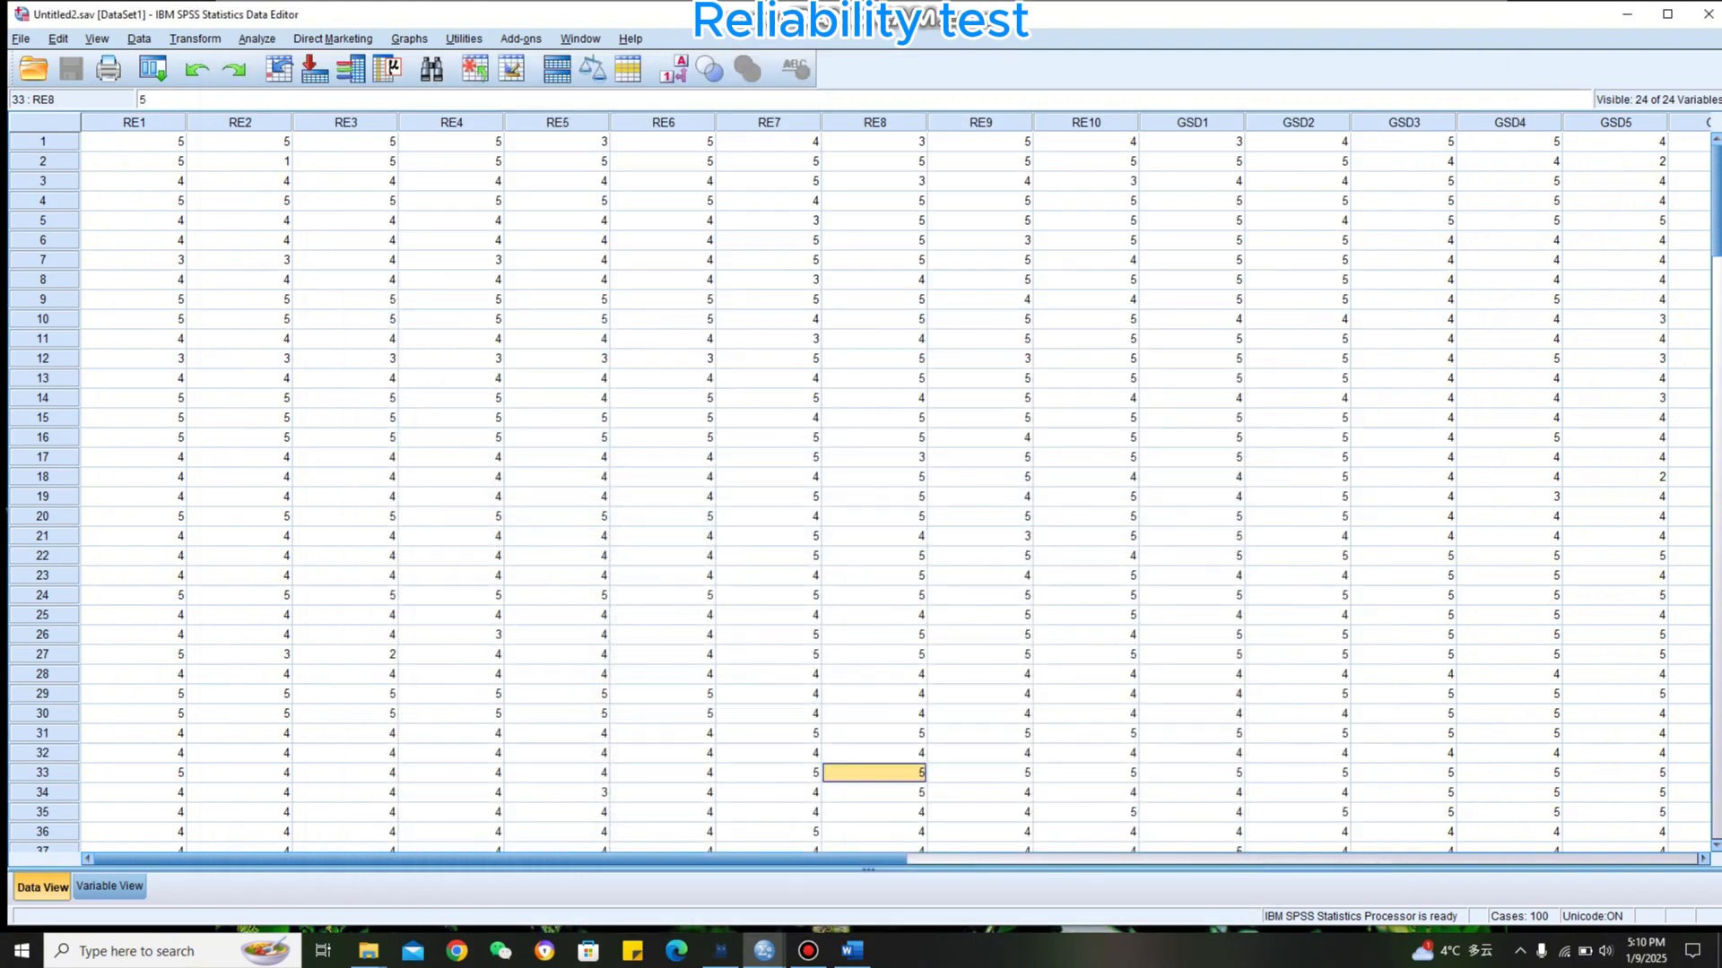
Clear the label text of all 24 variables, from RE1 down to Education, in the variable definitions
left_click(109, 886)
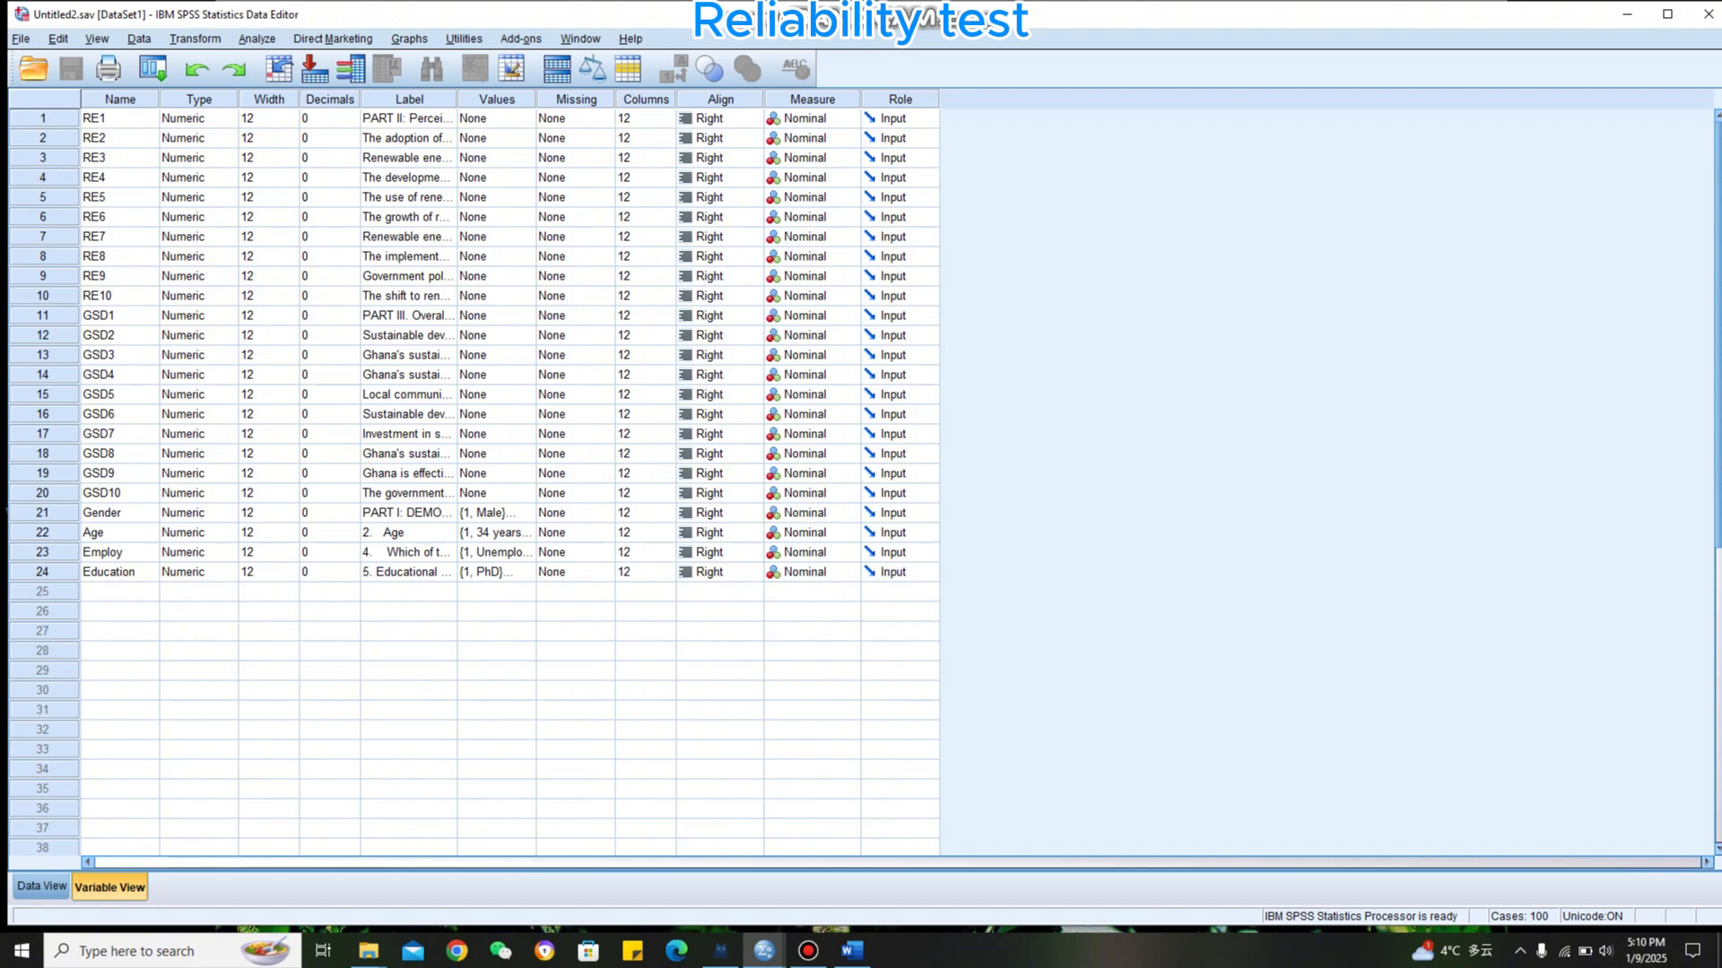
left_click(408, 119)
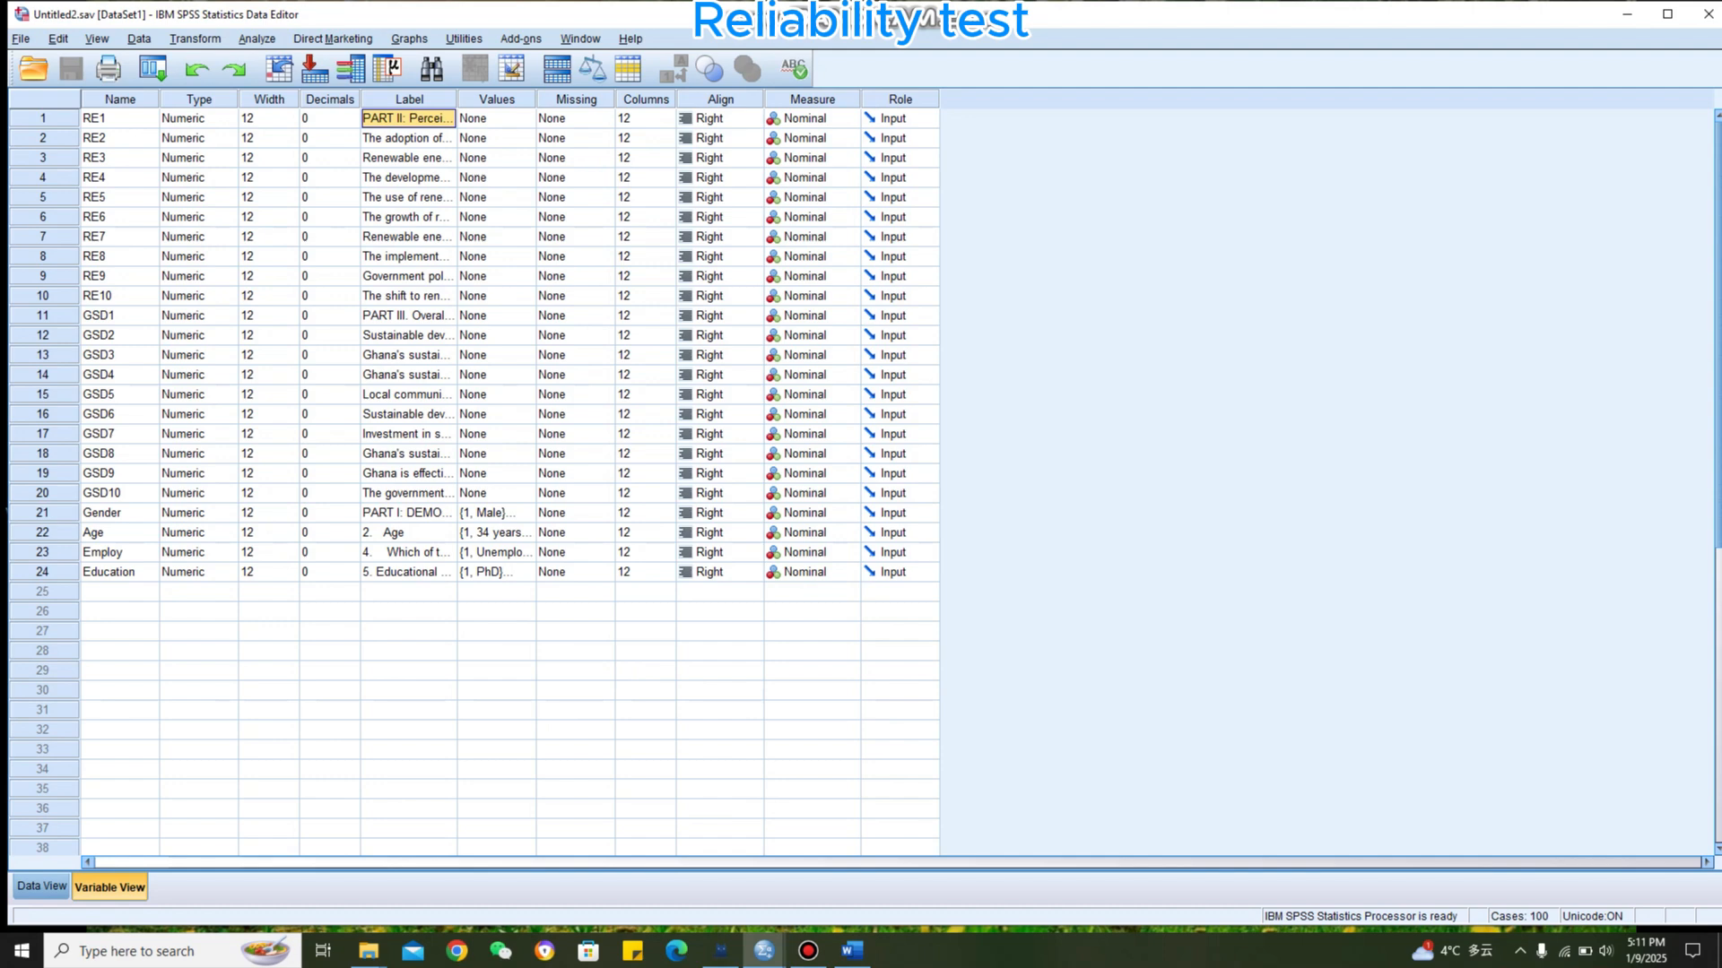
key("BackSpace")
key("Return")
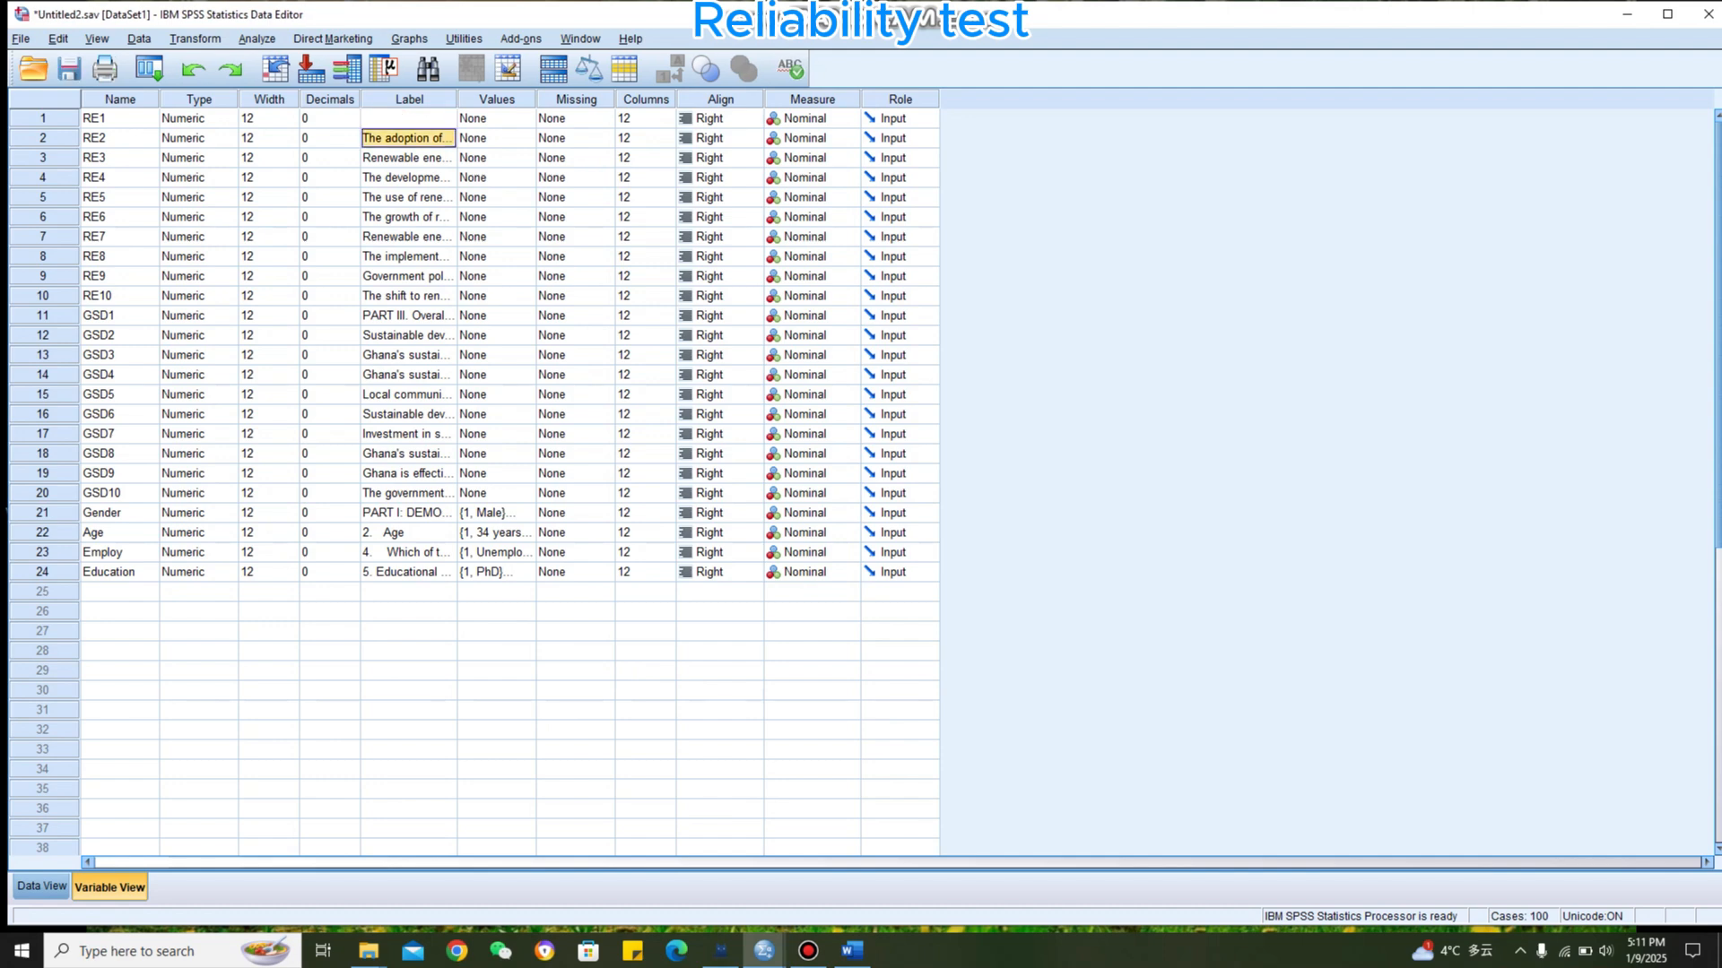
key("BackSpace")
key("Return")
key("BackSpace")
key("Return")
key("BackSpace")
key("Return")
key("BackSpace")
key("Return")
key("BackSpace")
key("Return")
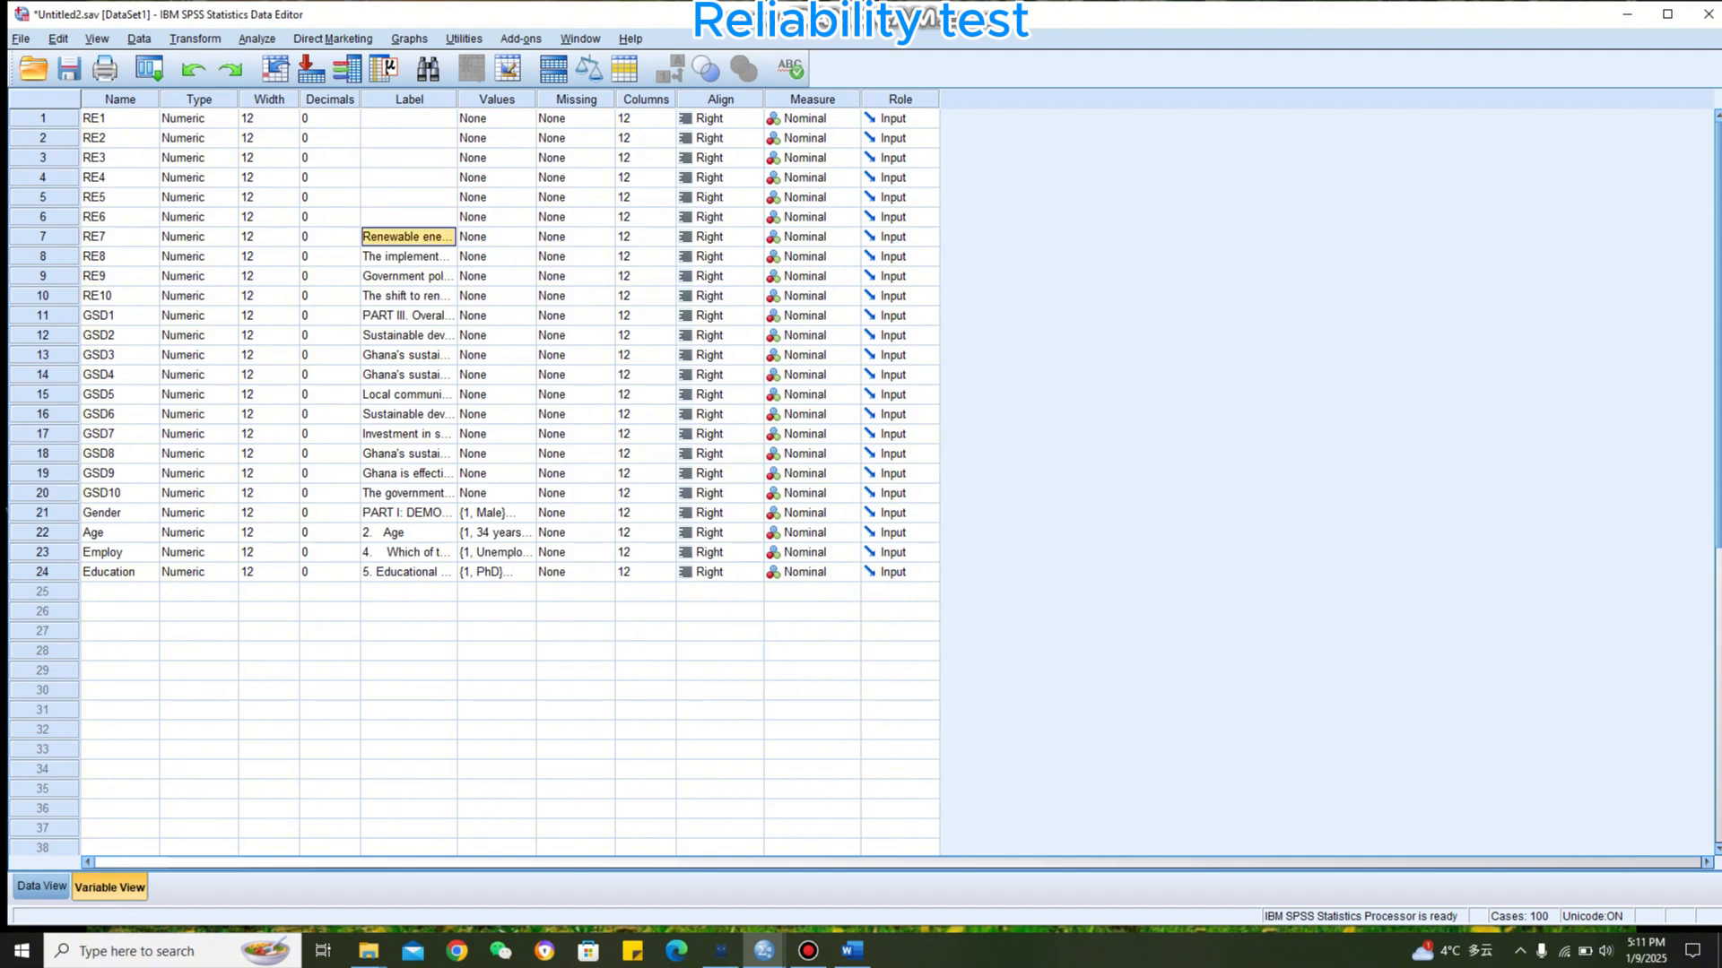
key("BackSpace")
key("Return")
key("BackSpace")
key("Return")
key("BackSpace")
key("Return")
key("BackSpace")
key("Return")
key("BackSpace")
key("Return")
key("BackSpace")
key("Return")
key("BackSpace")
key("Return")
key("BackSpace")
key("Return")
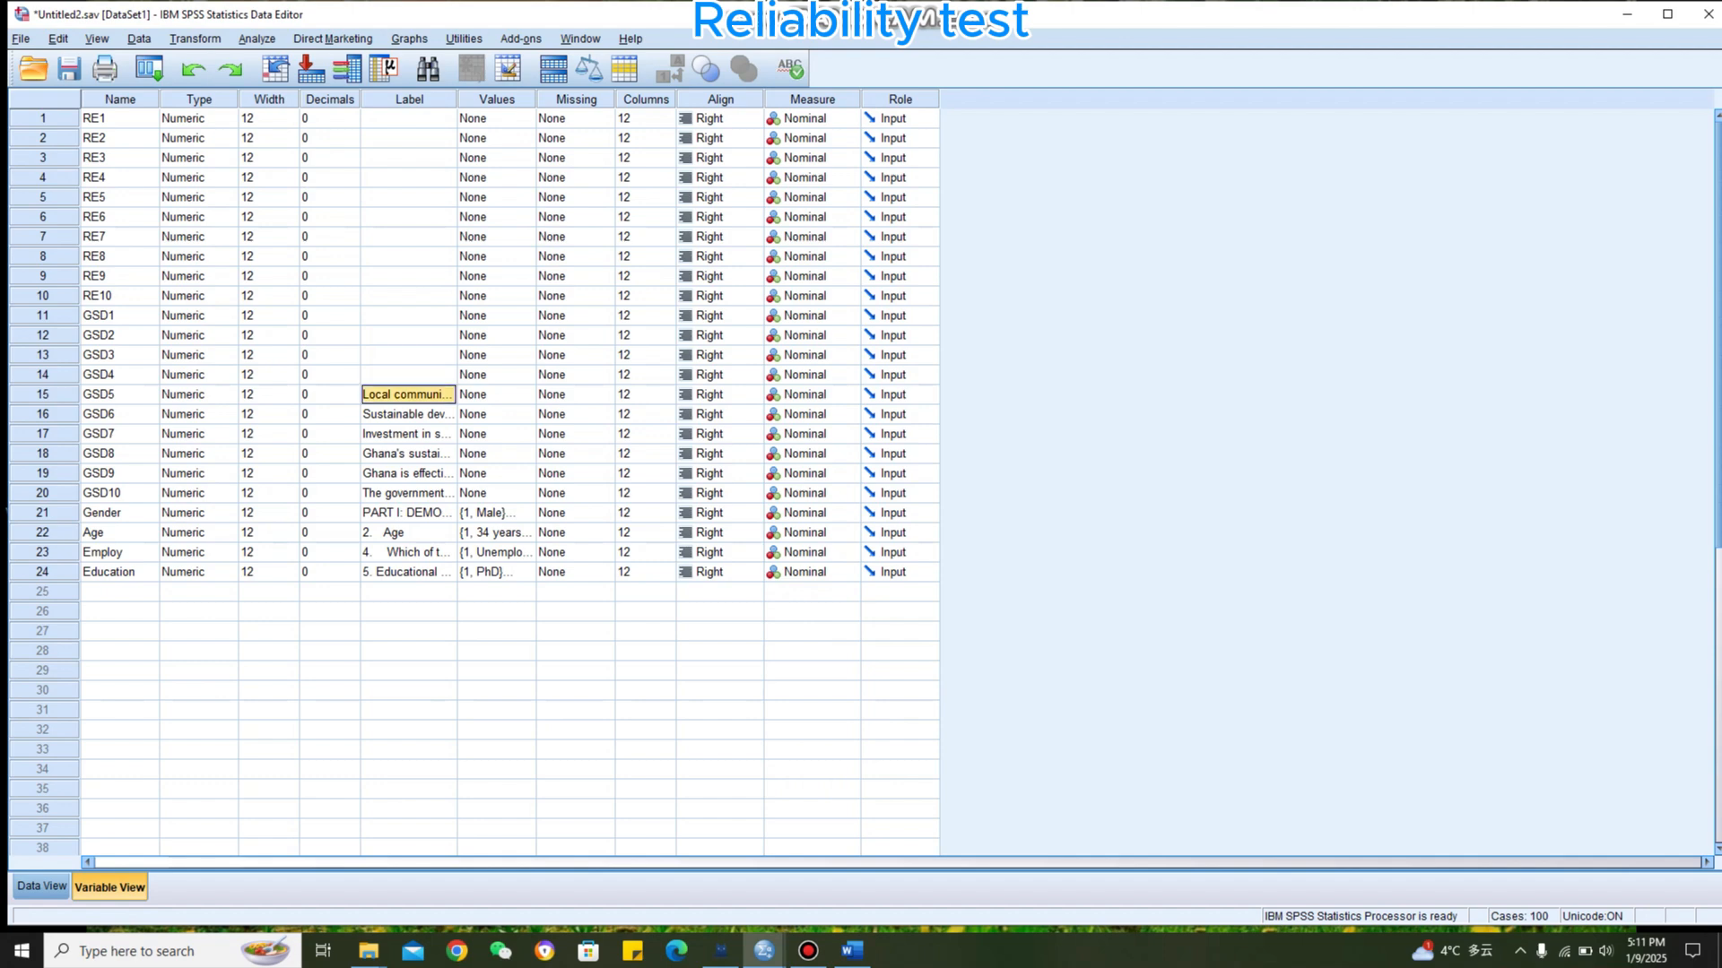
key("BackSpace")
key("Return")
key("BackSpace")
key("Return")
key("BackSpace")
key("Return")
key("BackSpace")
key("Return")
key("BackSpace")
key("Return")
key("BackSpace")
key("Return")
key("BackSpace")
key("Return")
key("BackSpace")
key("Return")
key("BackSpace")
key("Return")
key("BackSpace")
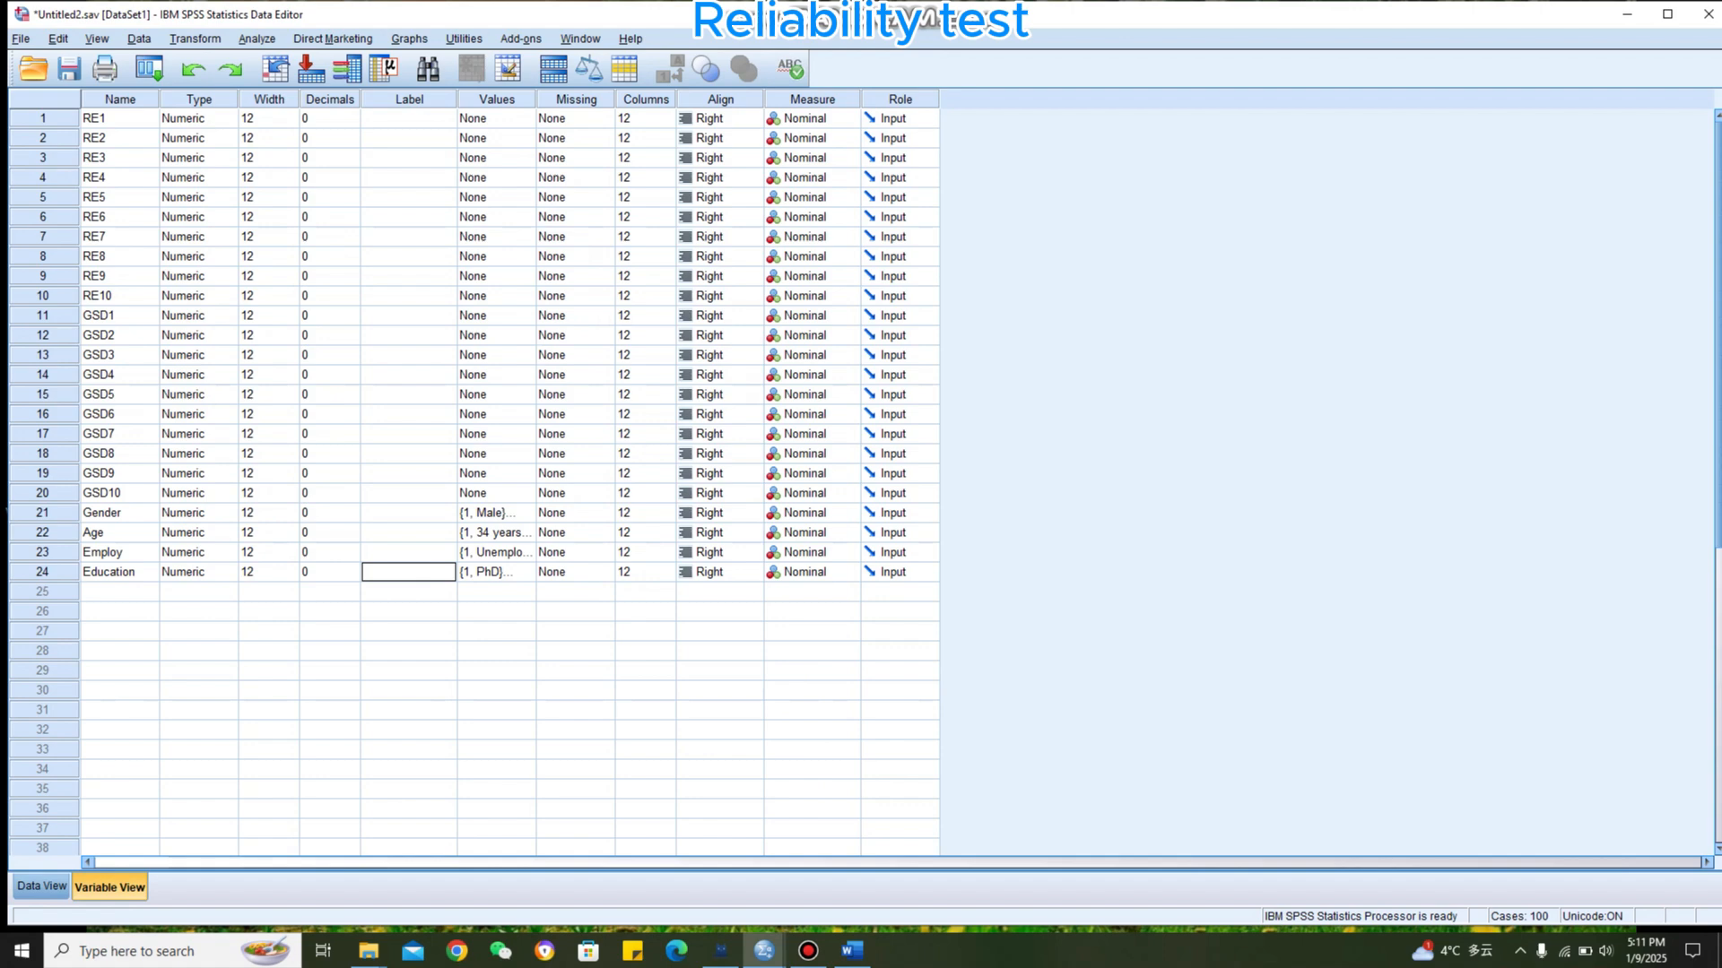
left_click(409, 335)
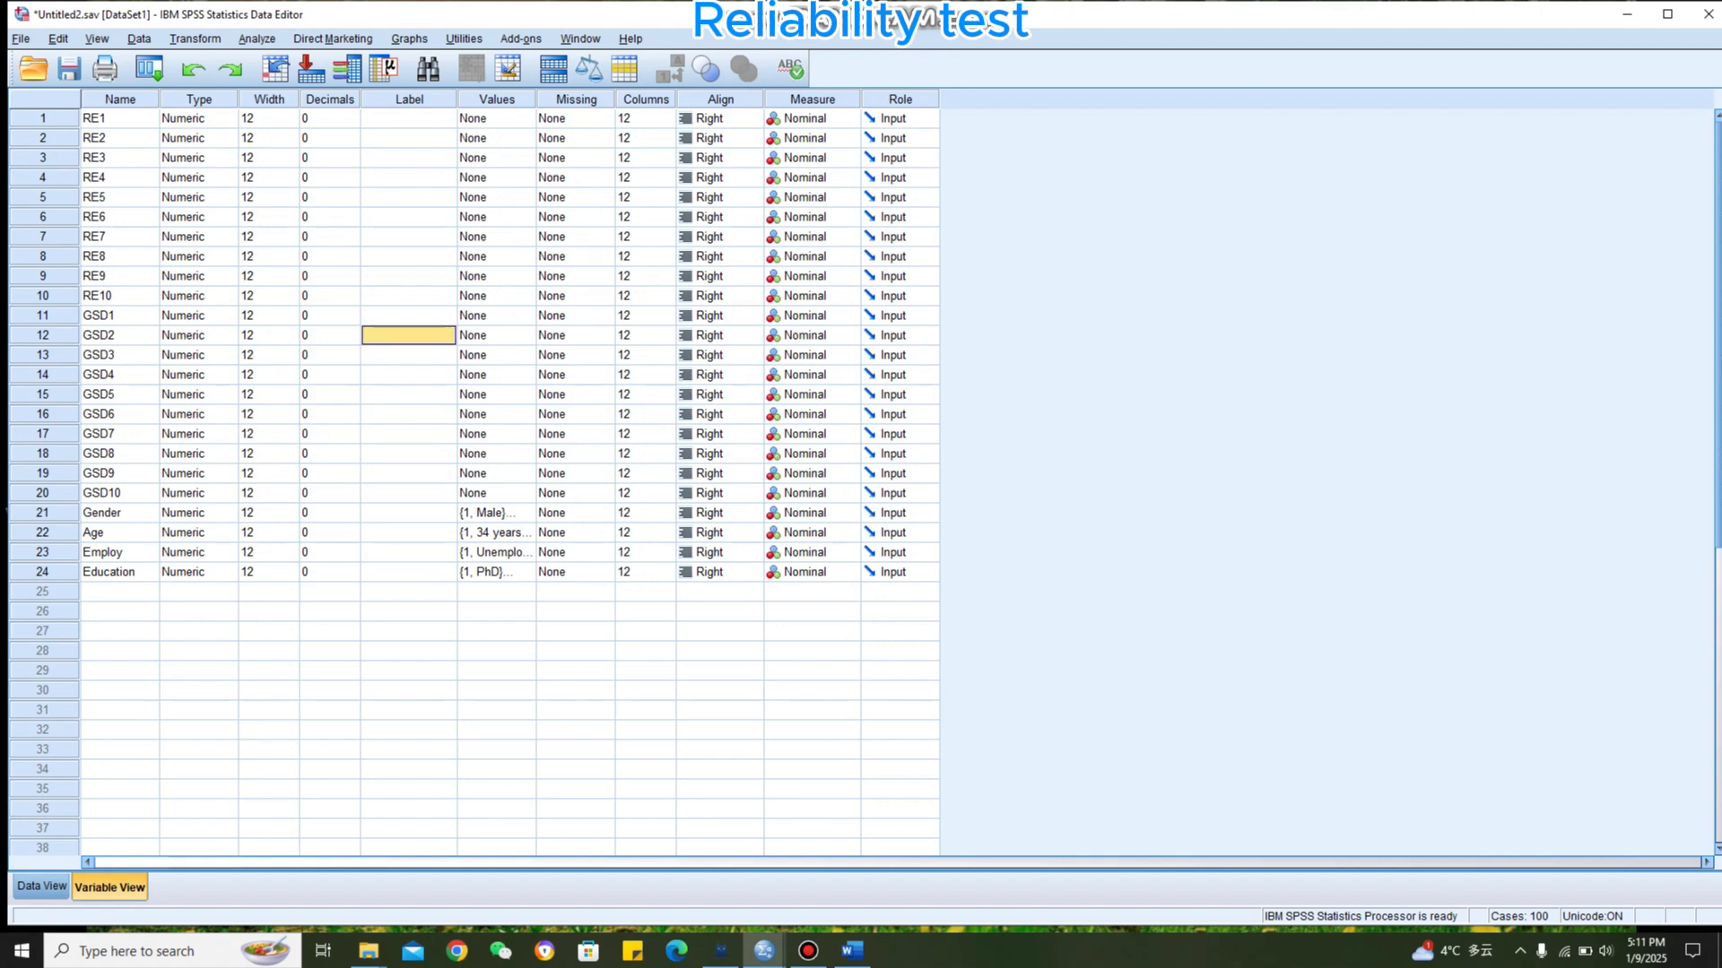
Return to the data values and look across the columns from RE1 to Education
left_click(42, 887)
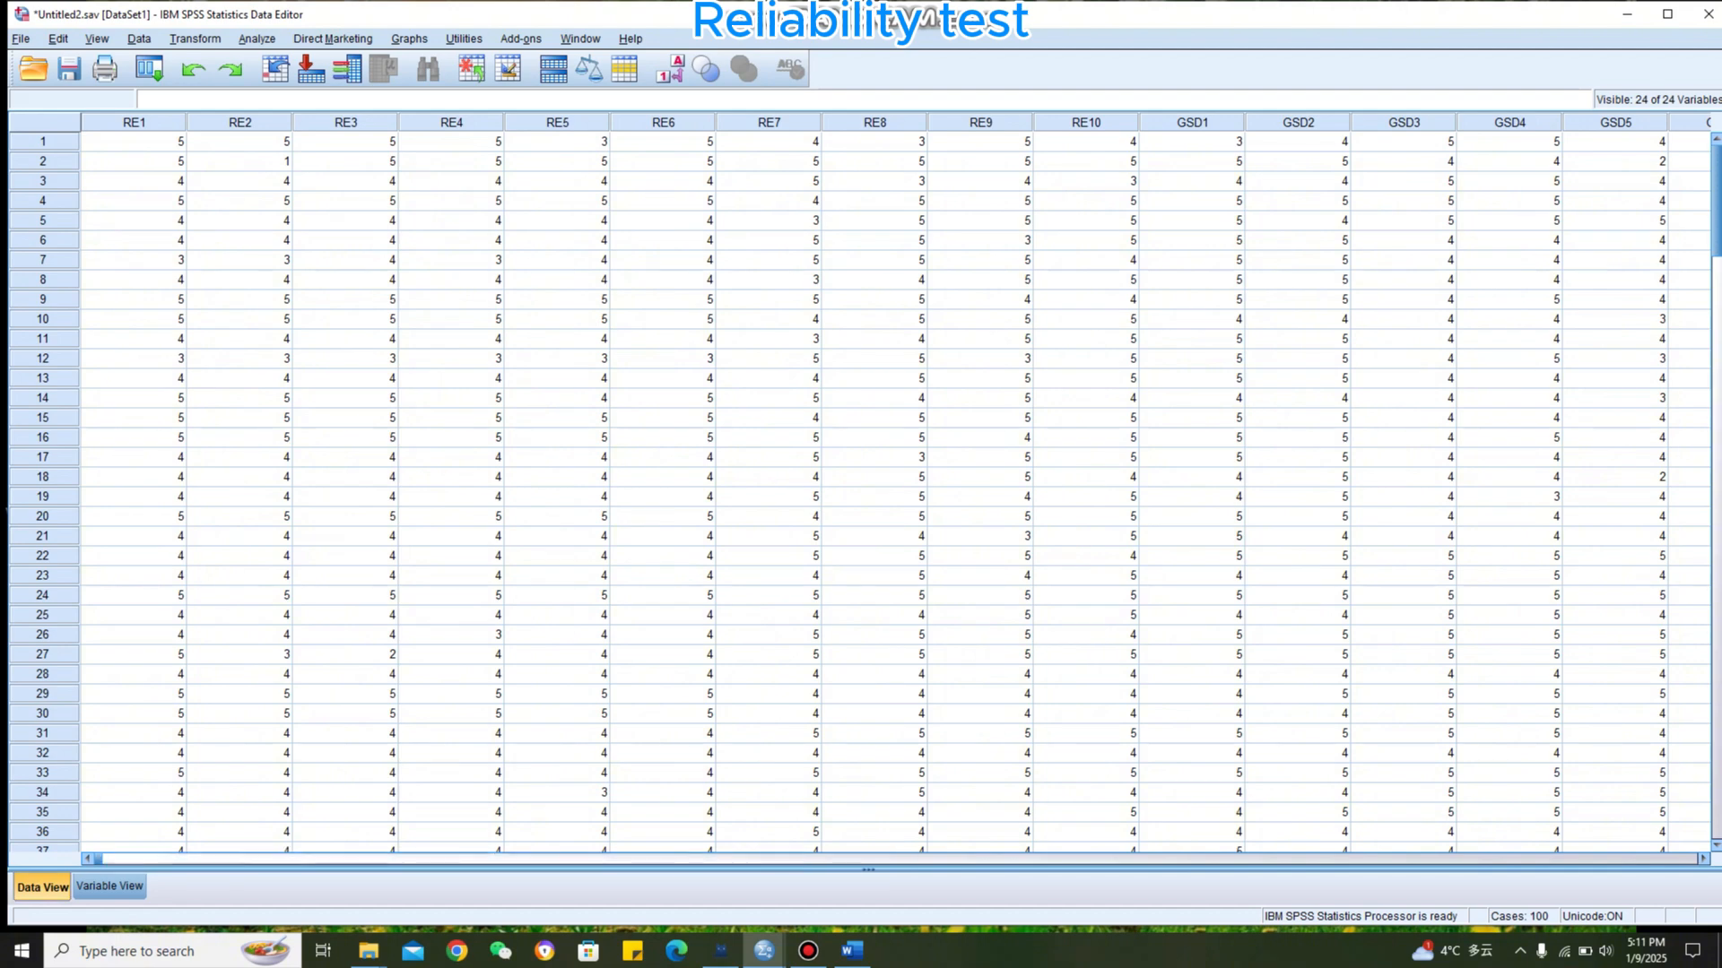
scroll(902, 490, "right", 4)
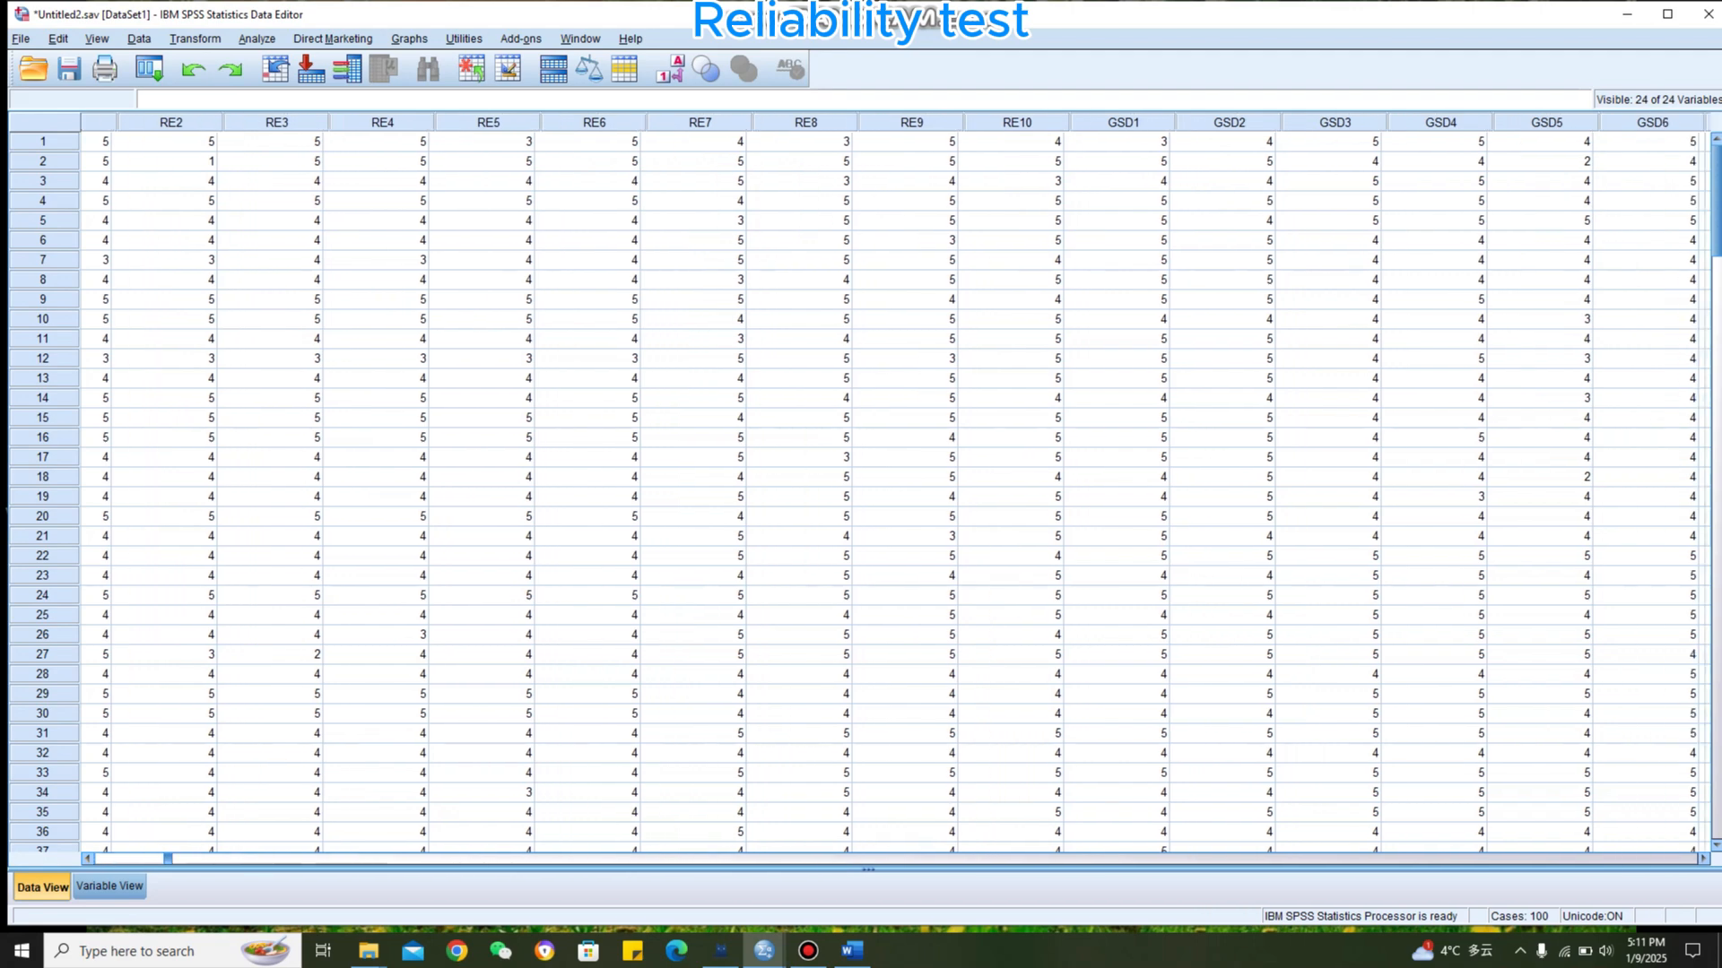
scroll(902, 489, "right", 9)
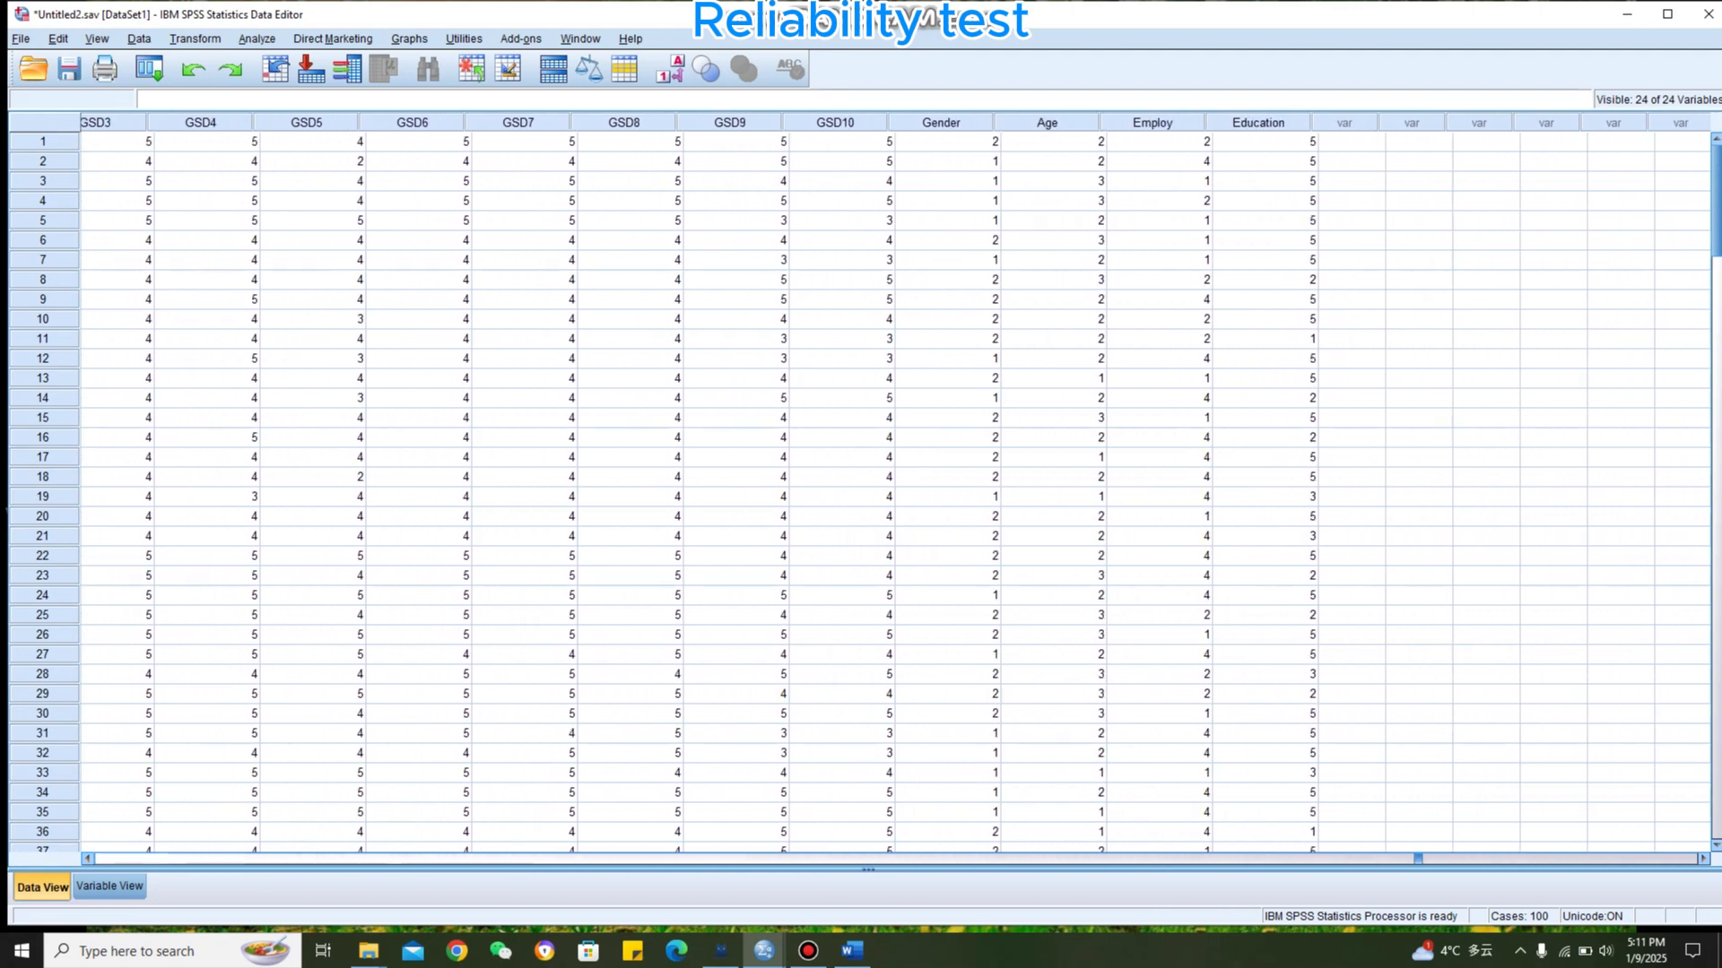
scroll(902, 490, "left", 13)
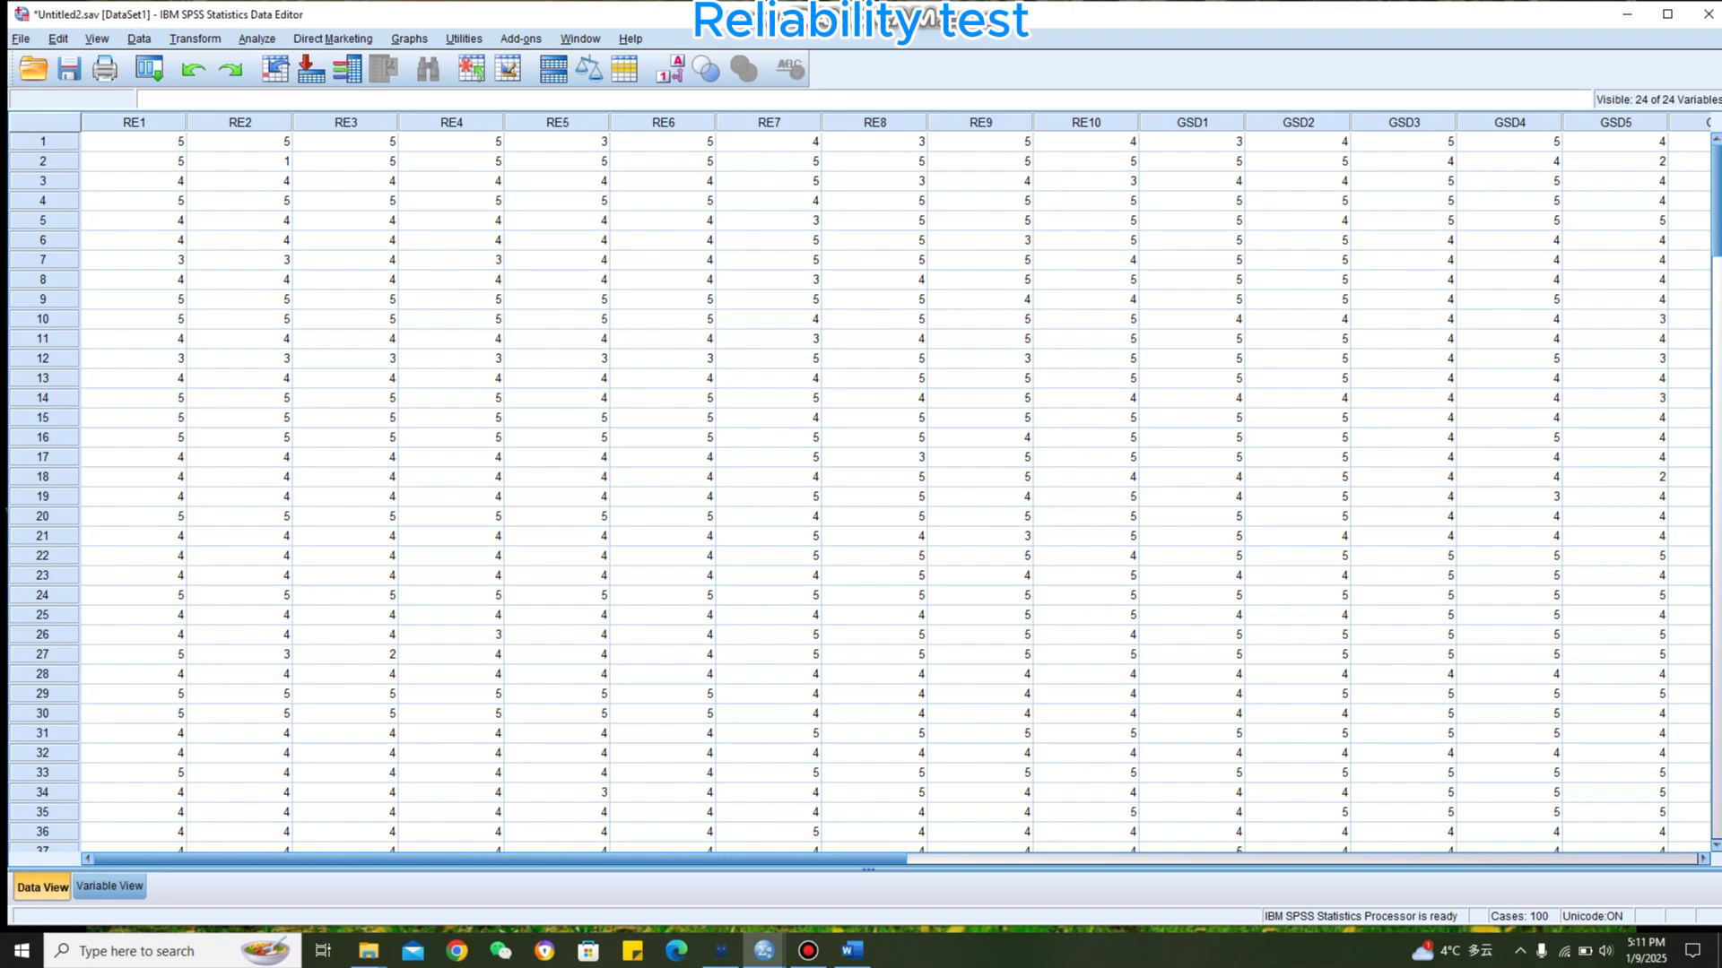
Reopen the Reliability Analysis and reset it so that no items are selected
left_click(256, 38)
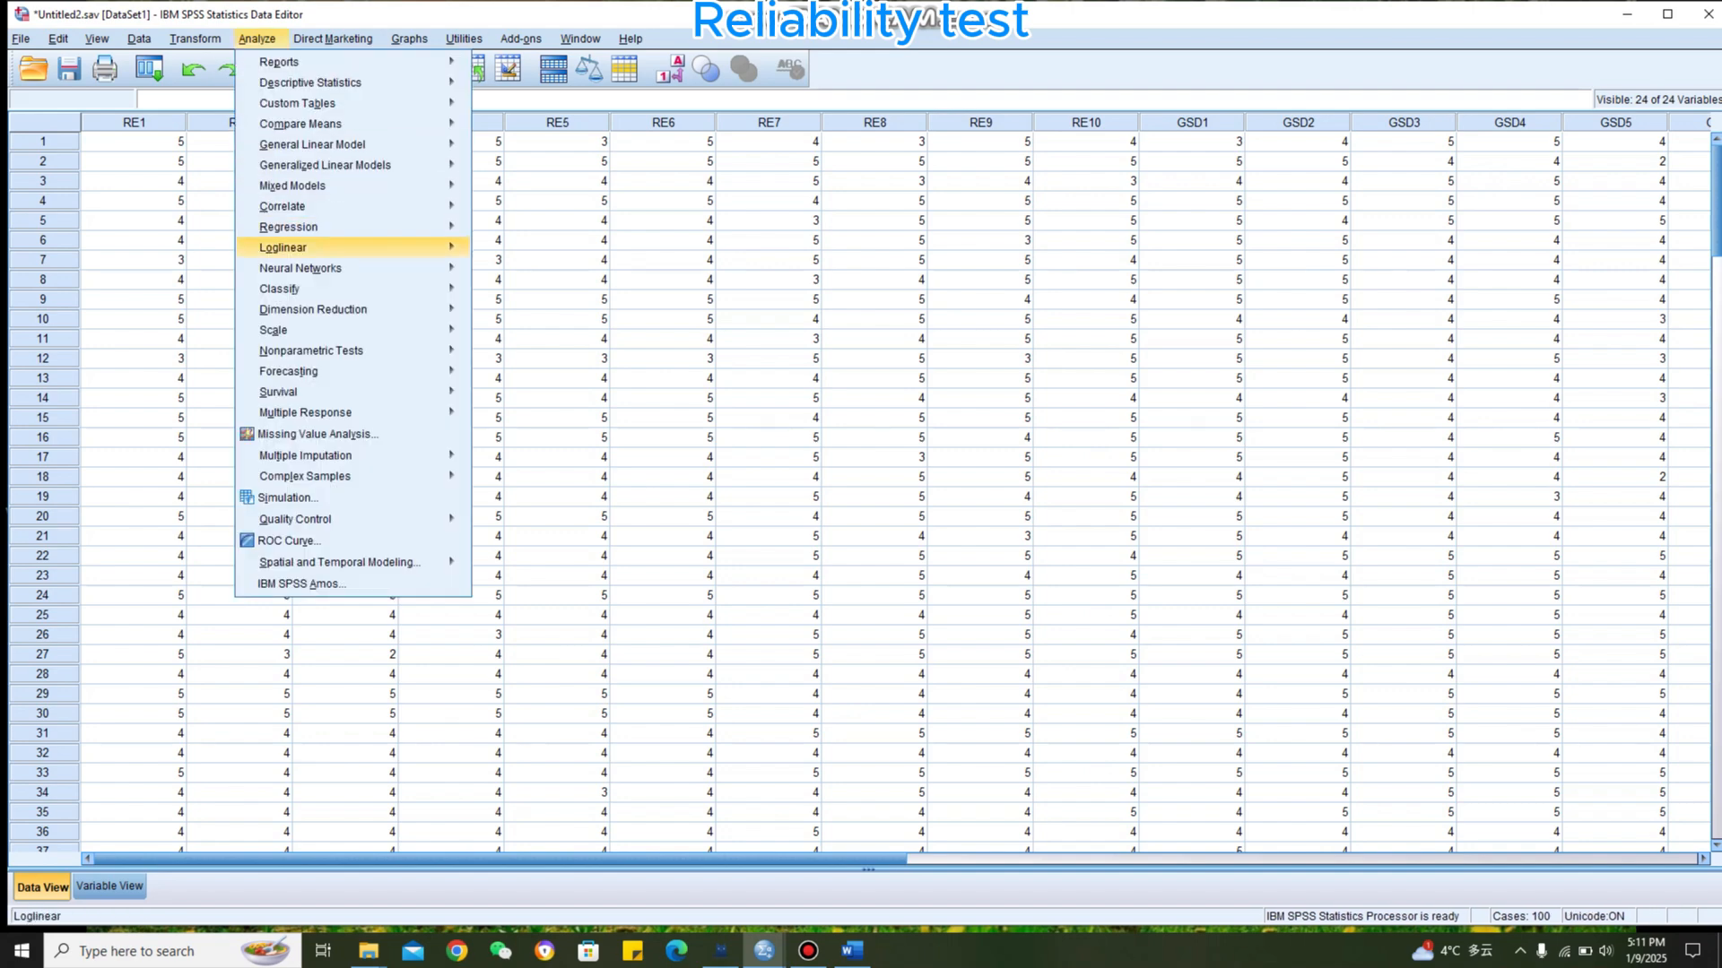
mouse_move(273, 330)
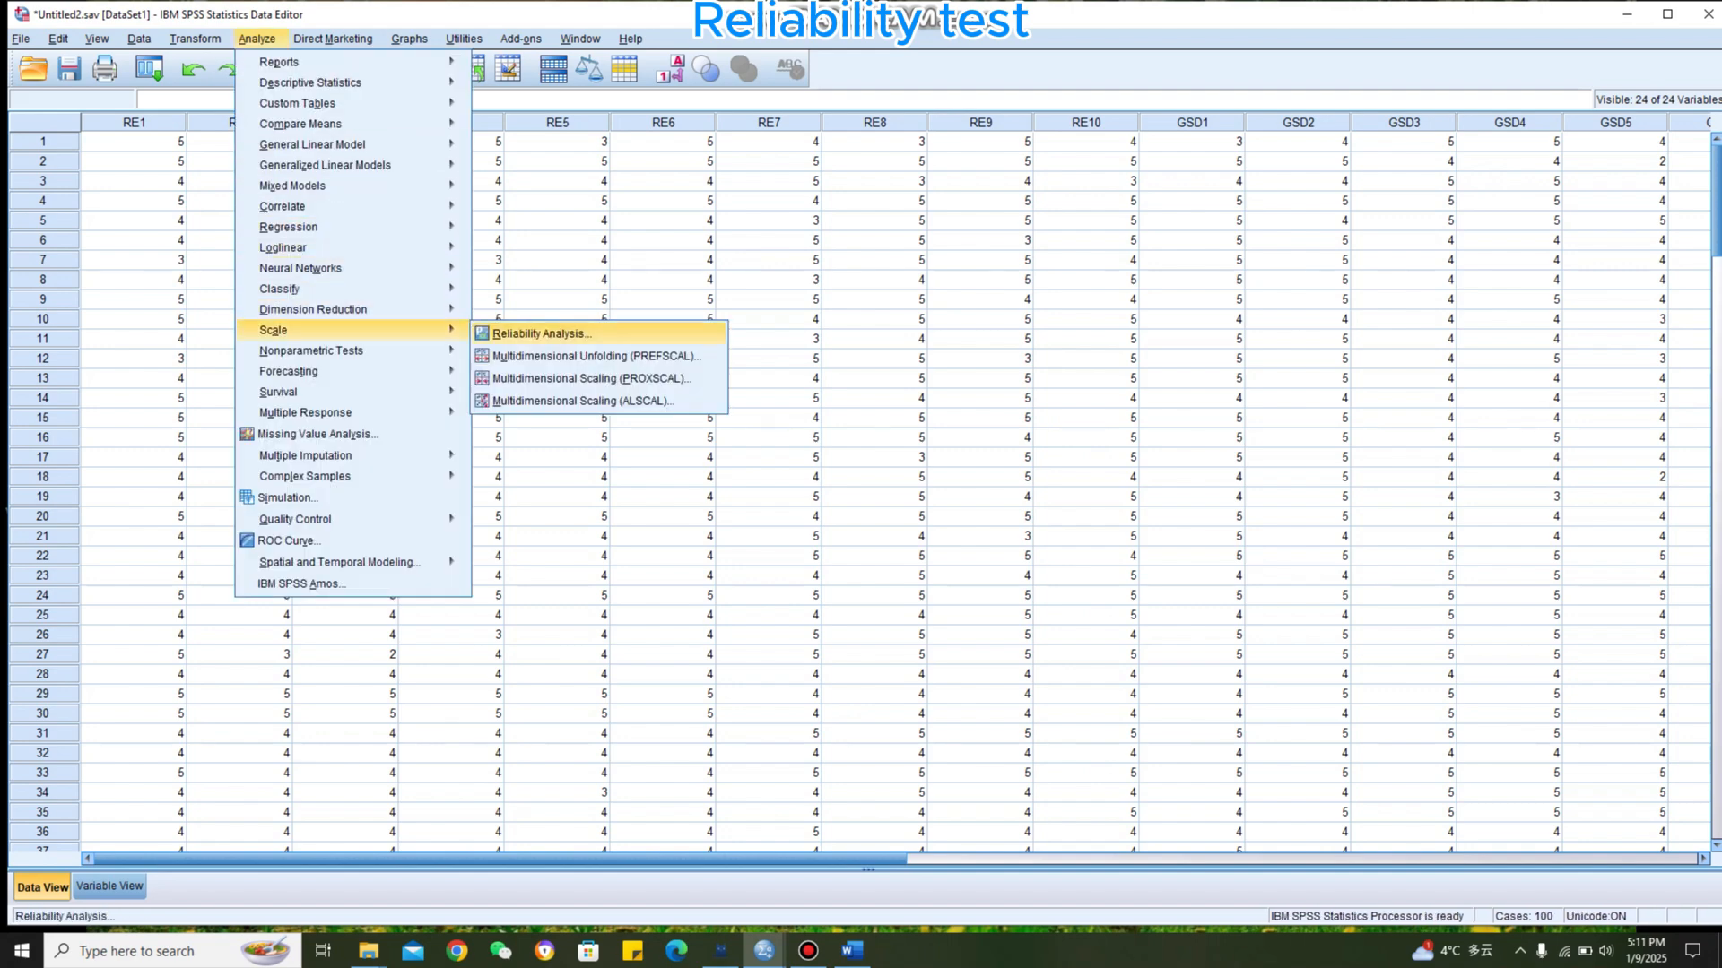
left_click(538, 334)
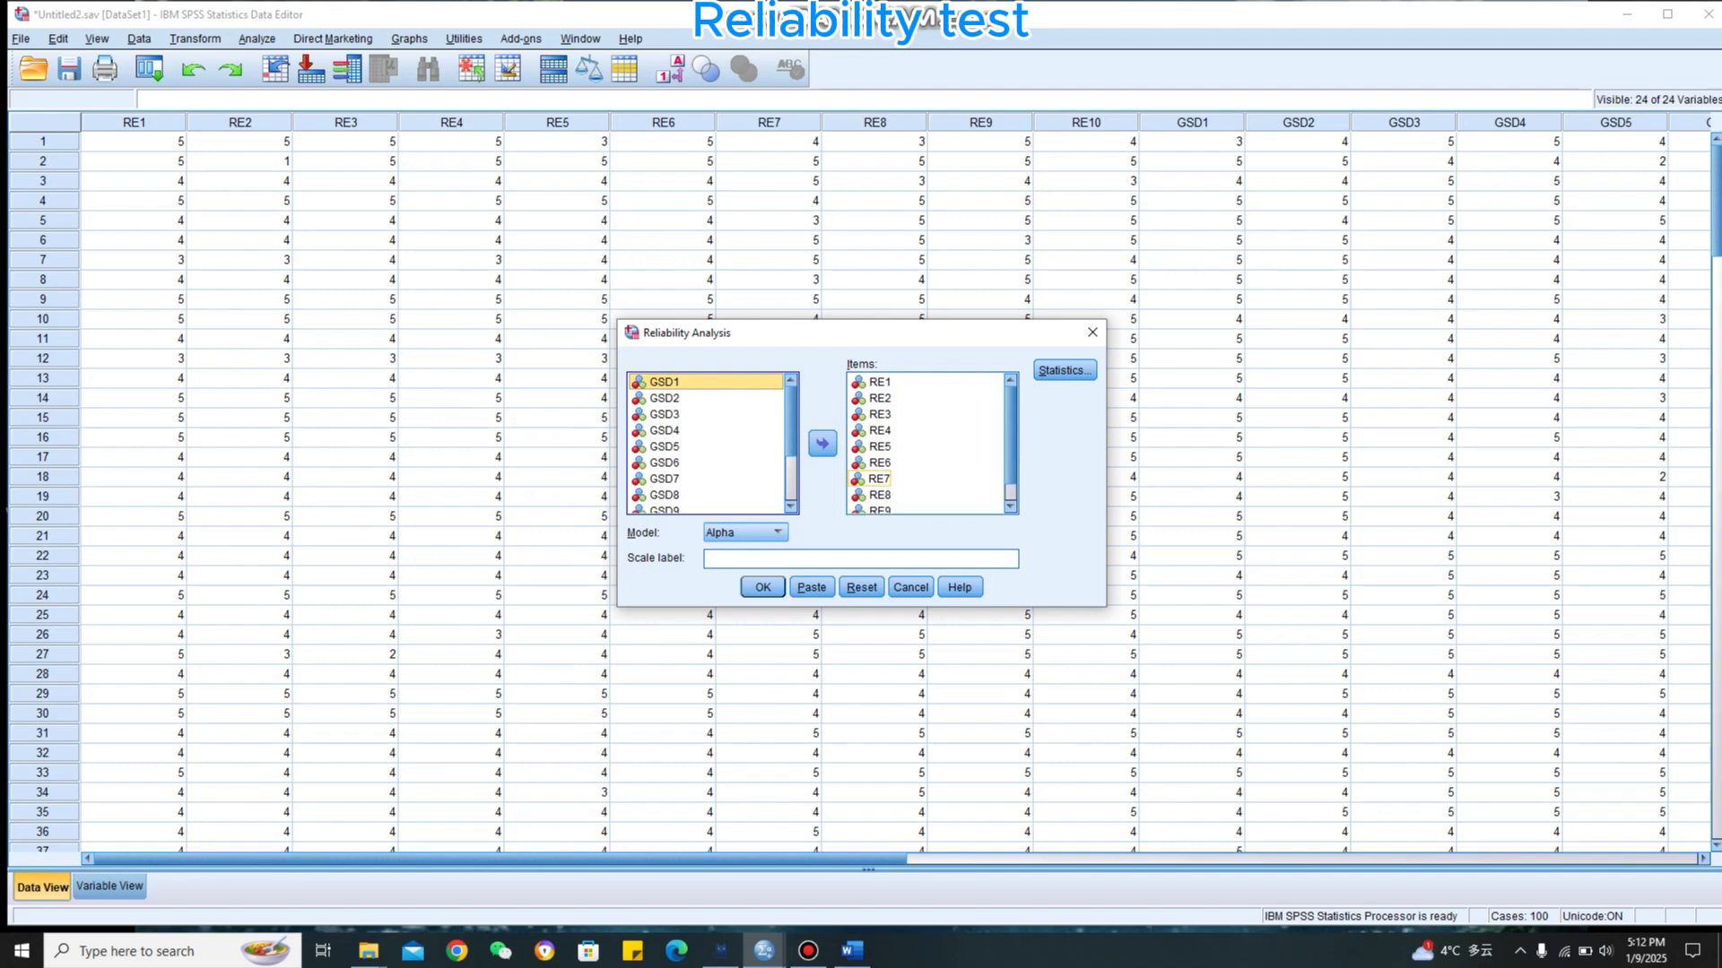
left_click(860, 588)
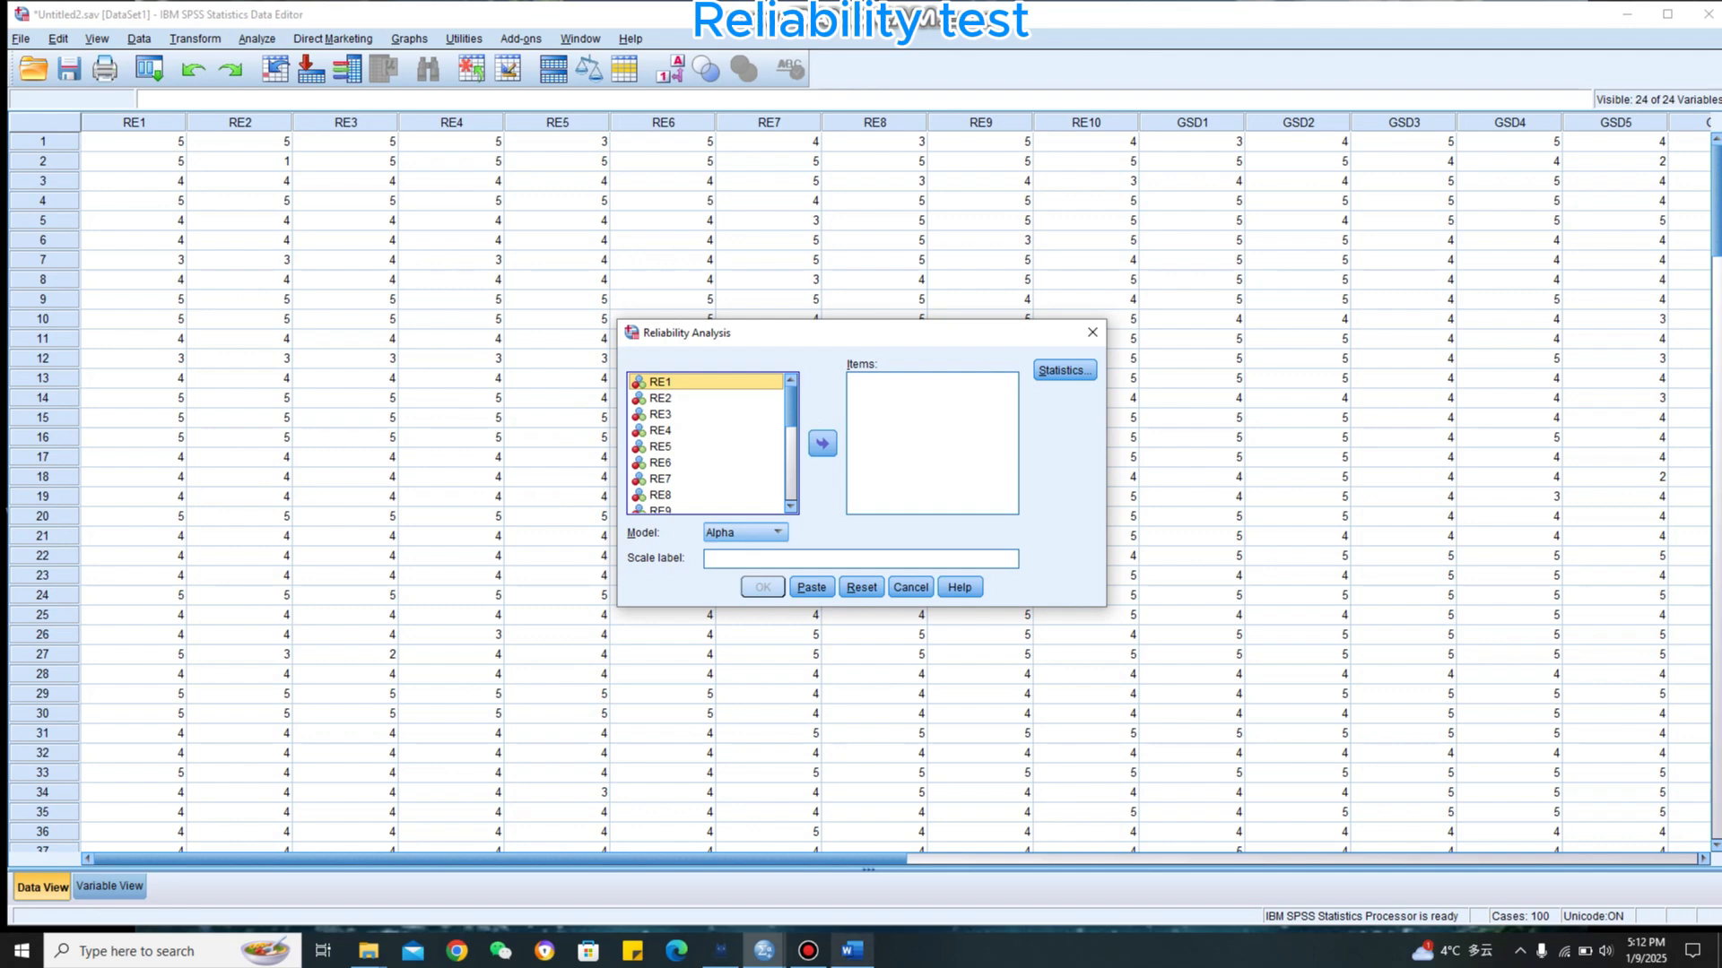
Add the ten renewable energy variables RE1 through RE10 to the reliability analysis items
left_click(852, 951)
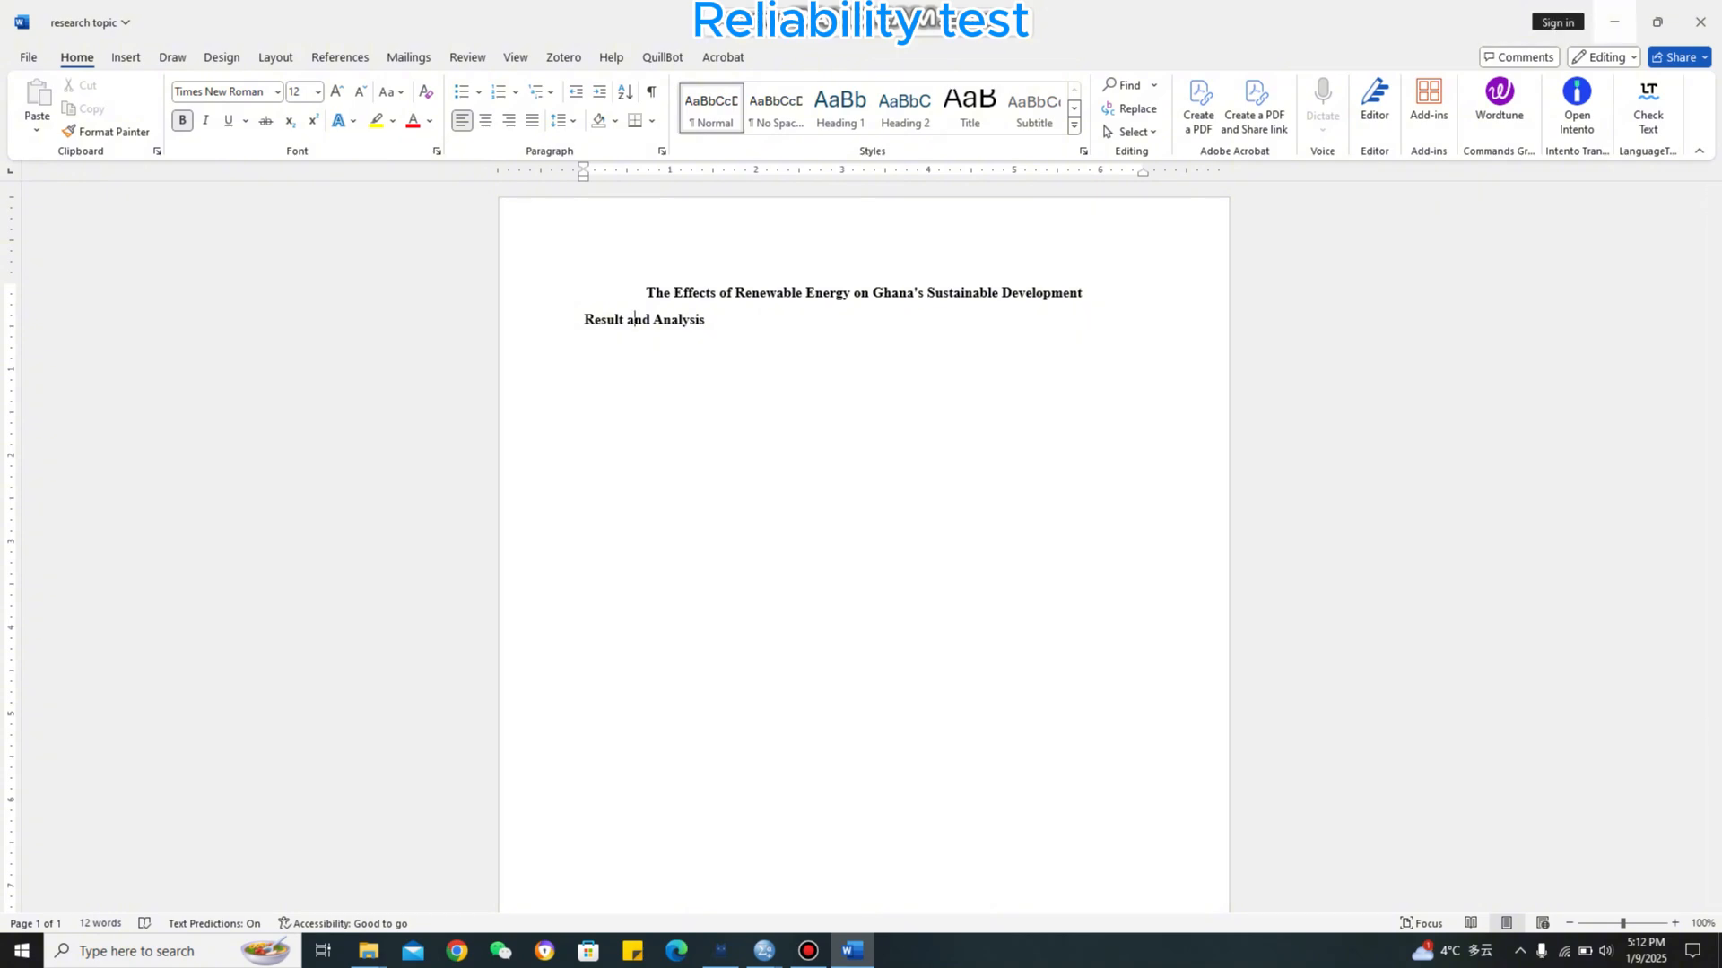
left_click(1614, 21)
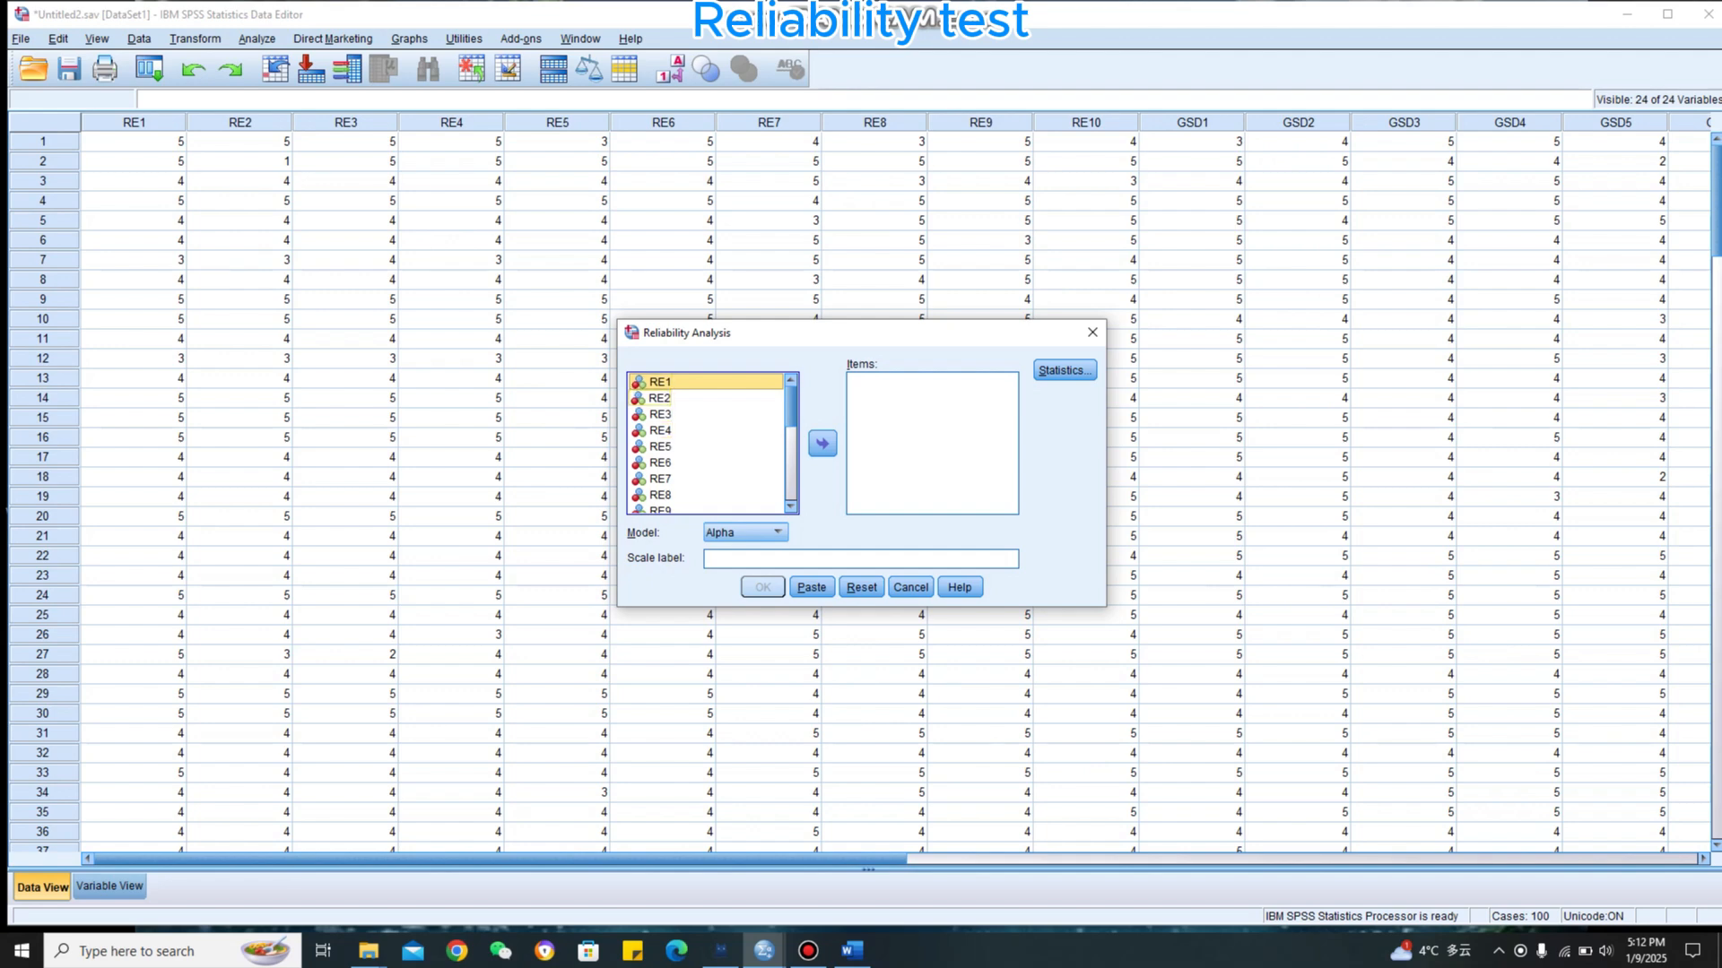
left_click(660, 398, "ctrl")
left_click(660, 414, "ctrl")
left_click(660, 431, "ctrl")
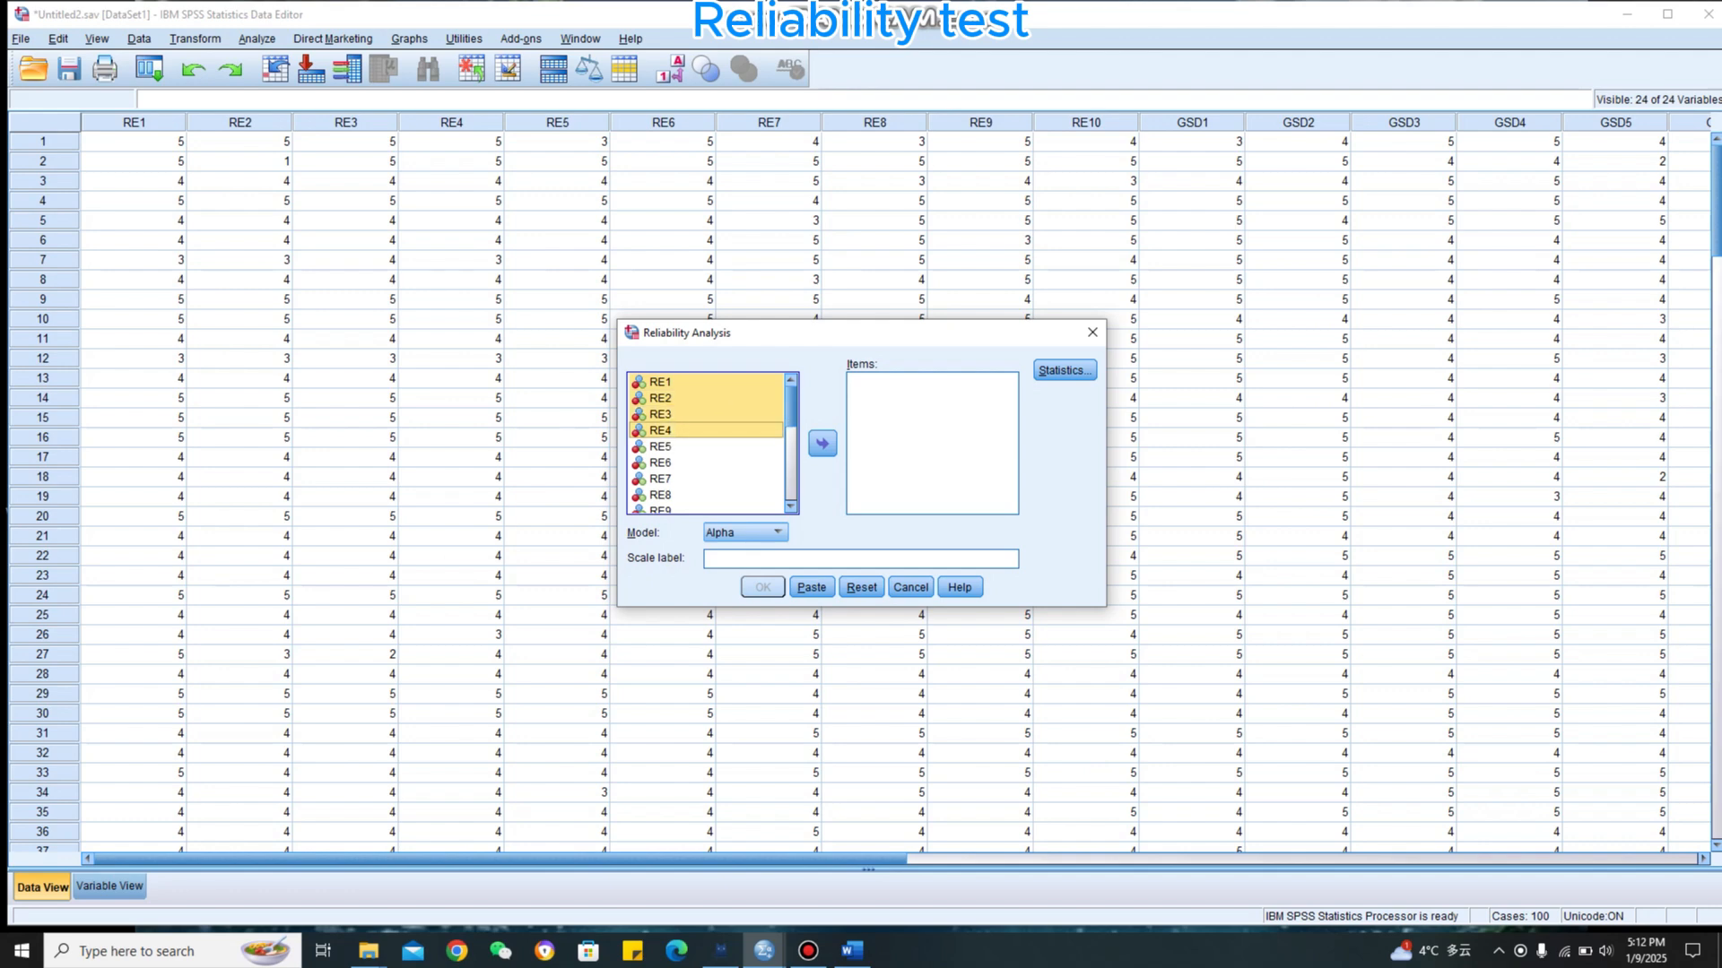
left_click(660, 447, "ctrl")
left_click(660, 463, "ctrl")
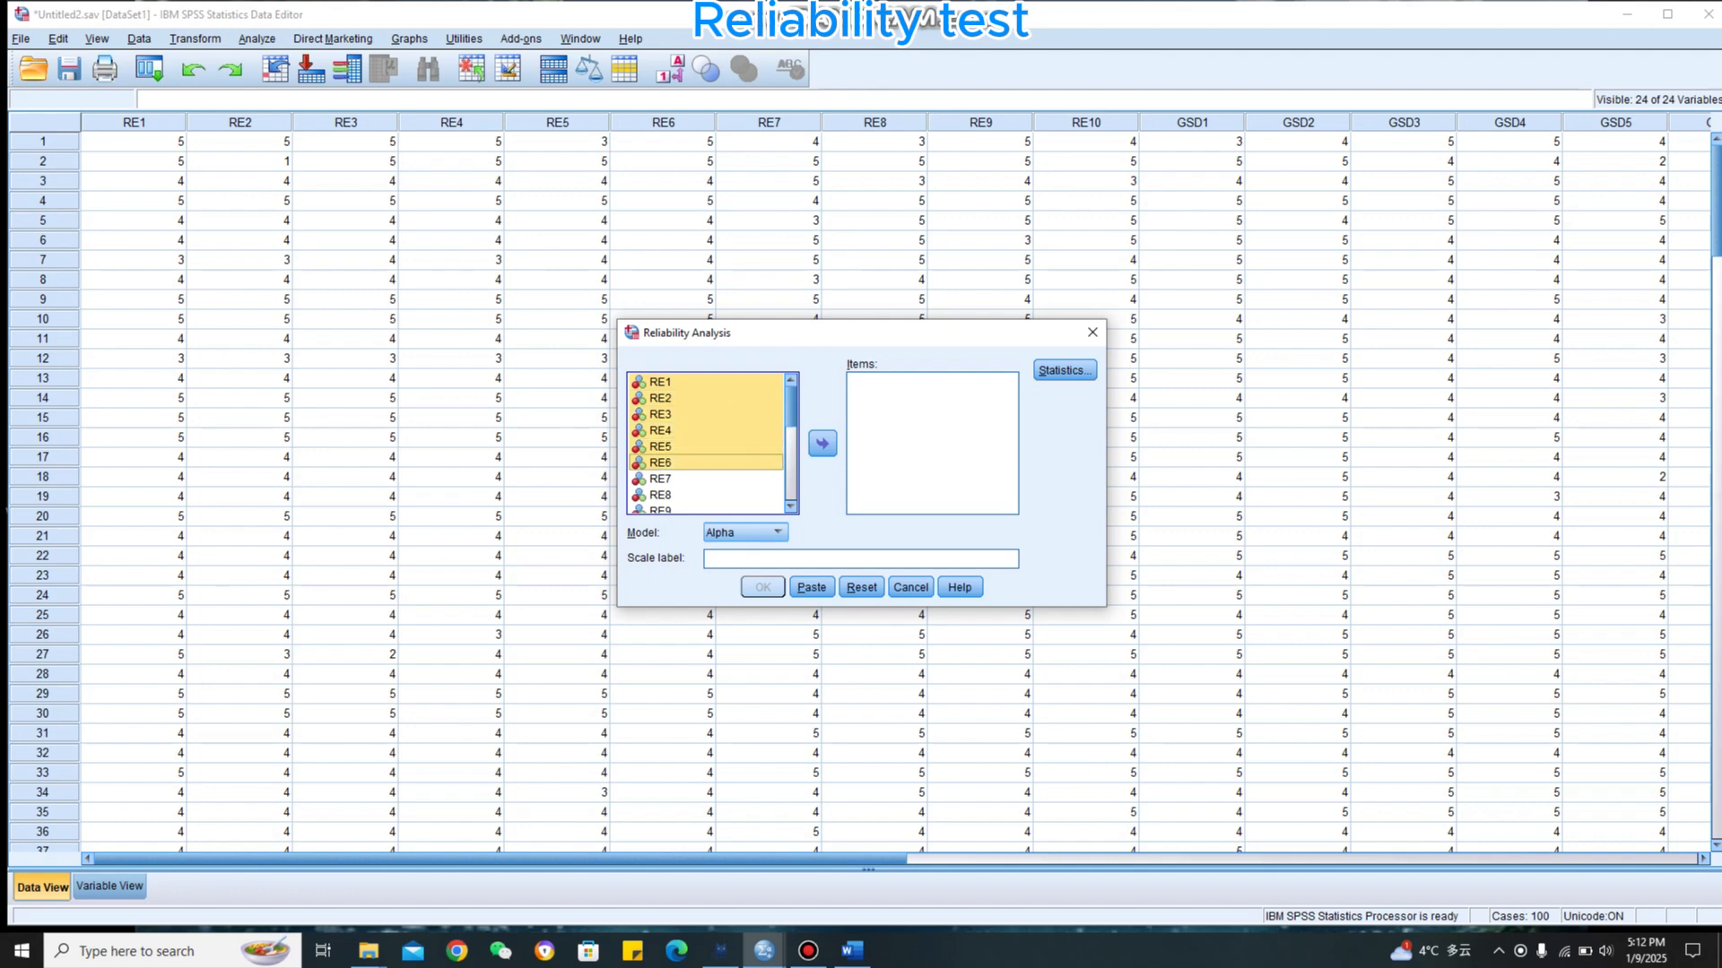
left_click(660, 479, "ctrl")
left_click(660, 495, "ctrl")
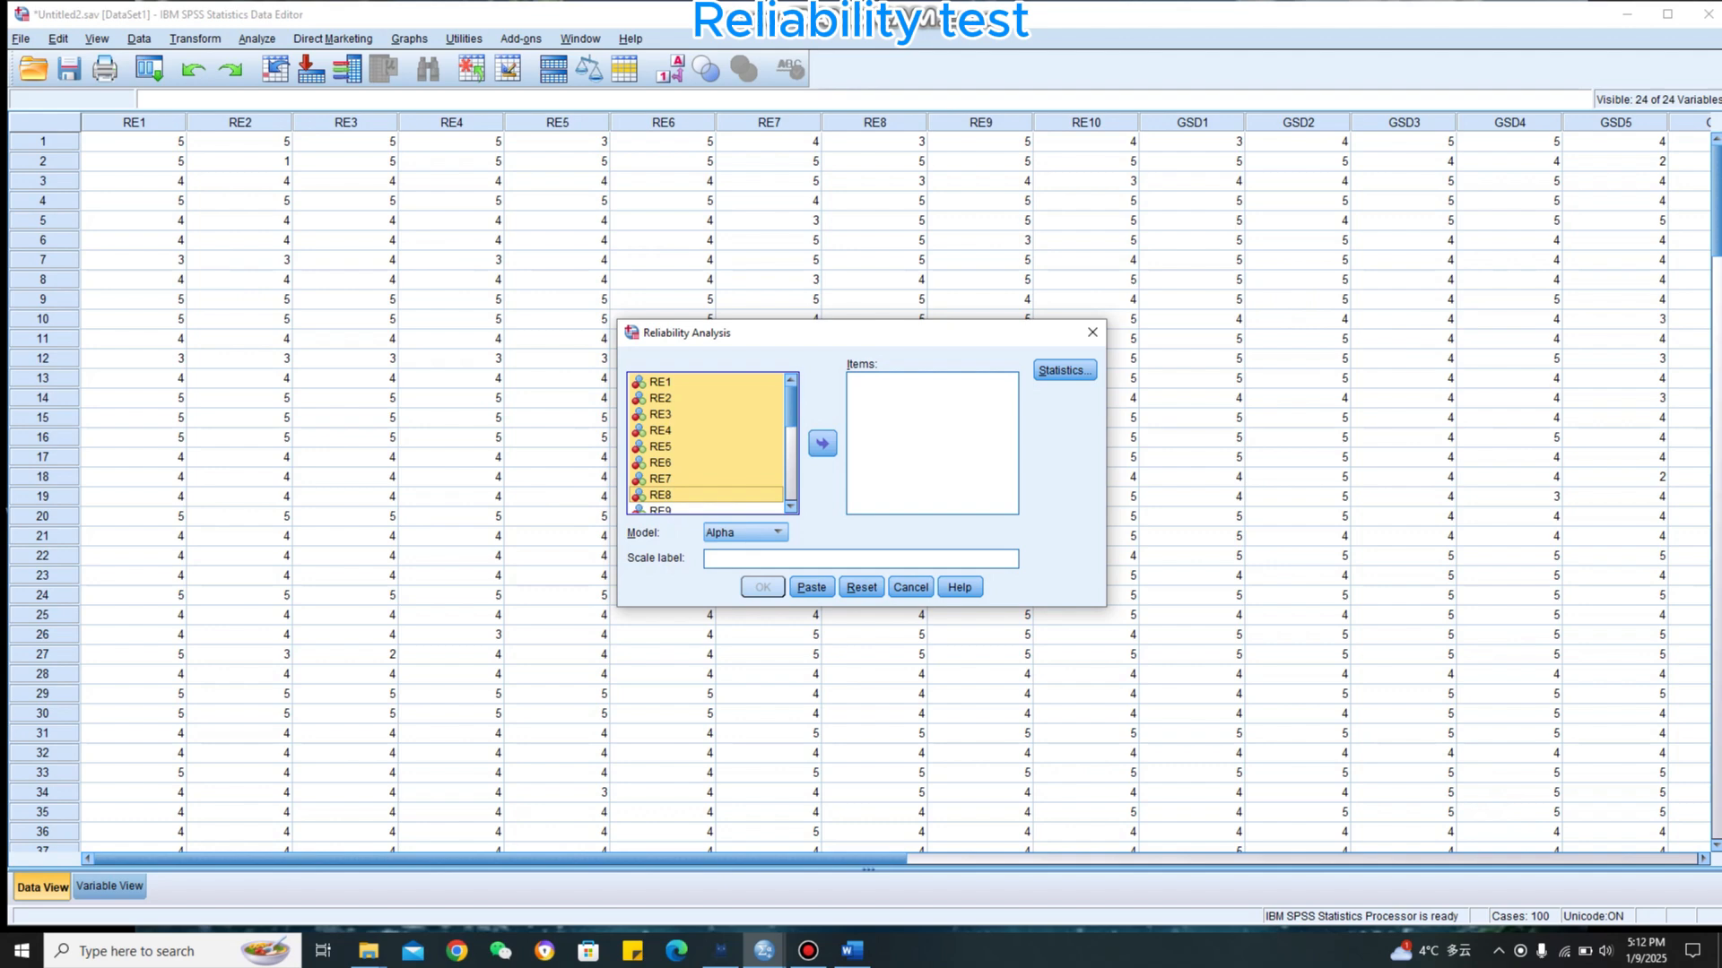
scroll(706, 444, "down", 1)
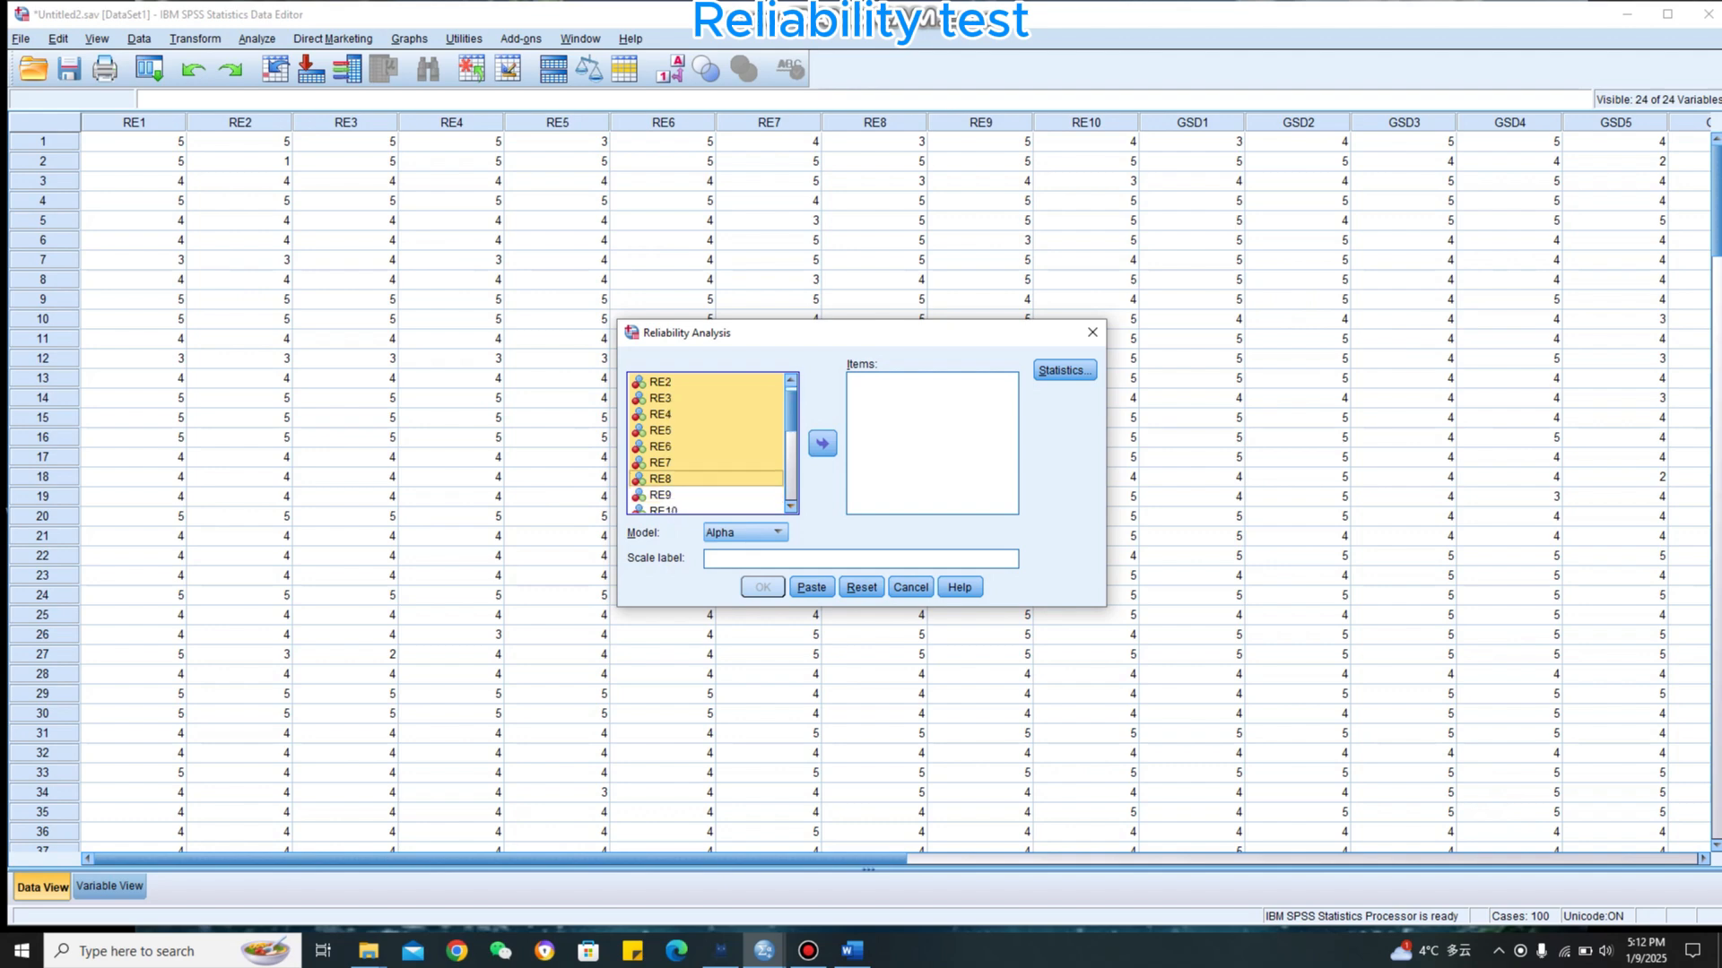
left_click(660, 495, "ctrl")
scroll(706, 444, "down", 1)
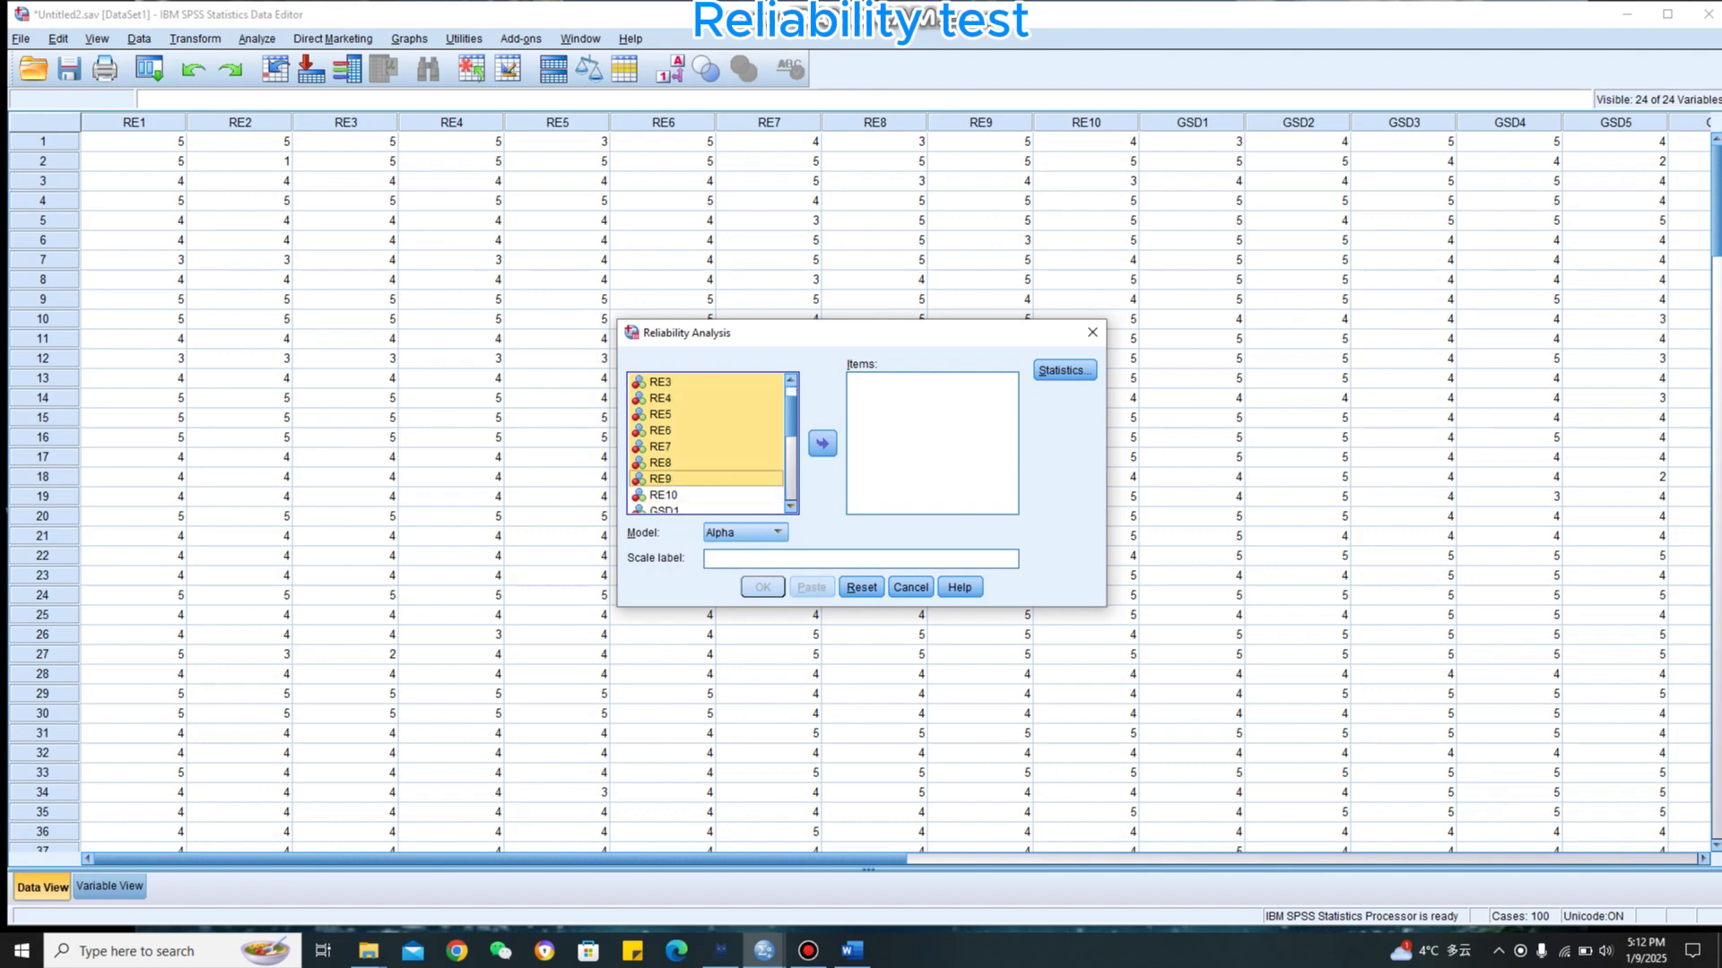
left_click(664, 495, "ctrl")
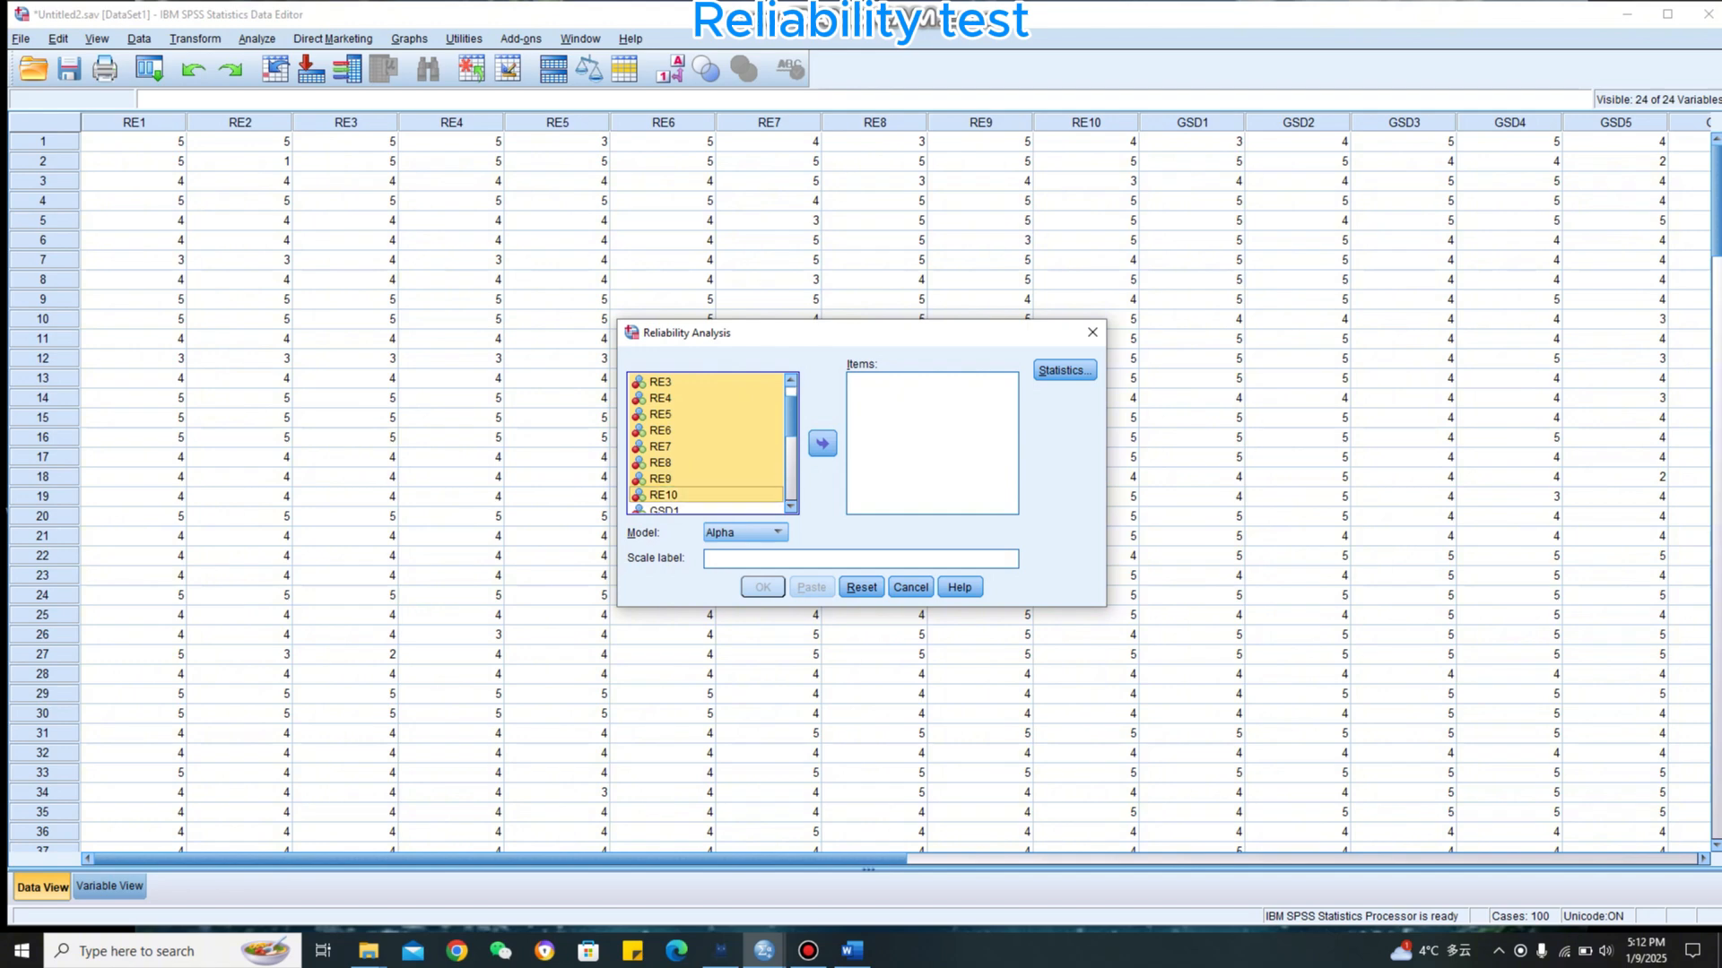
left_click(822, 443)
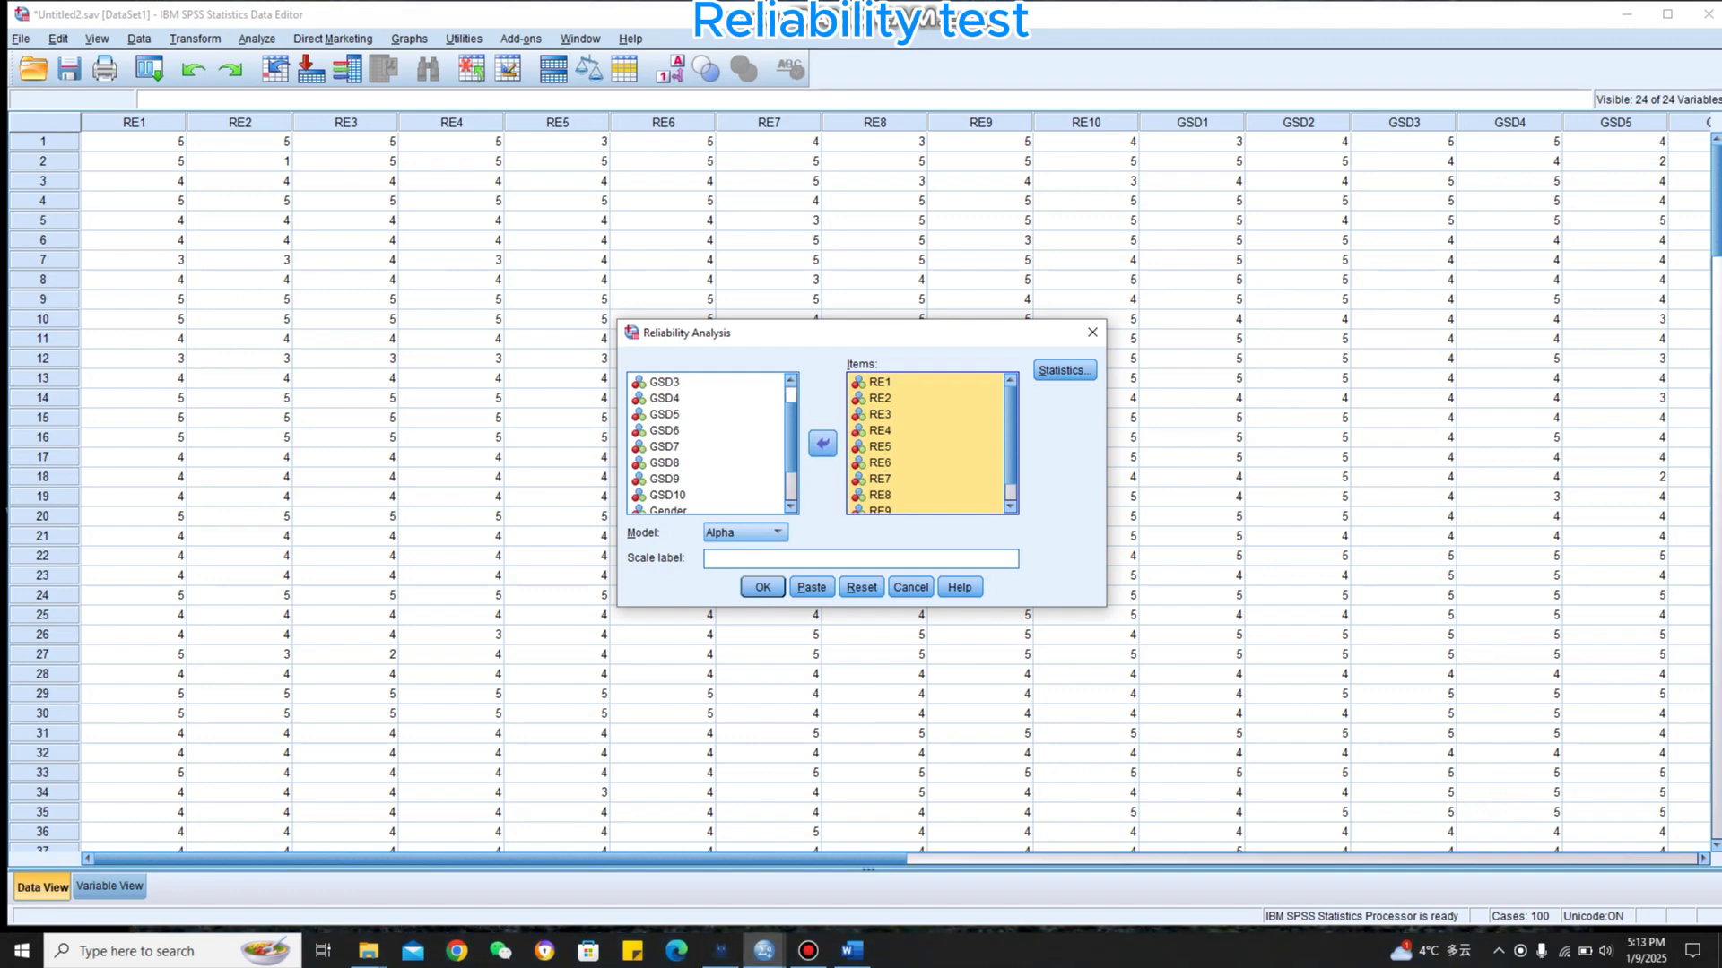
Request the Scale if item deleted descriptives and run the Alpha reliability analysis
left_click(1064, 370)
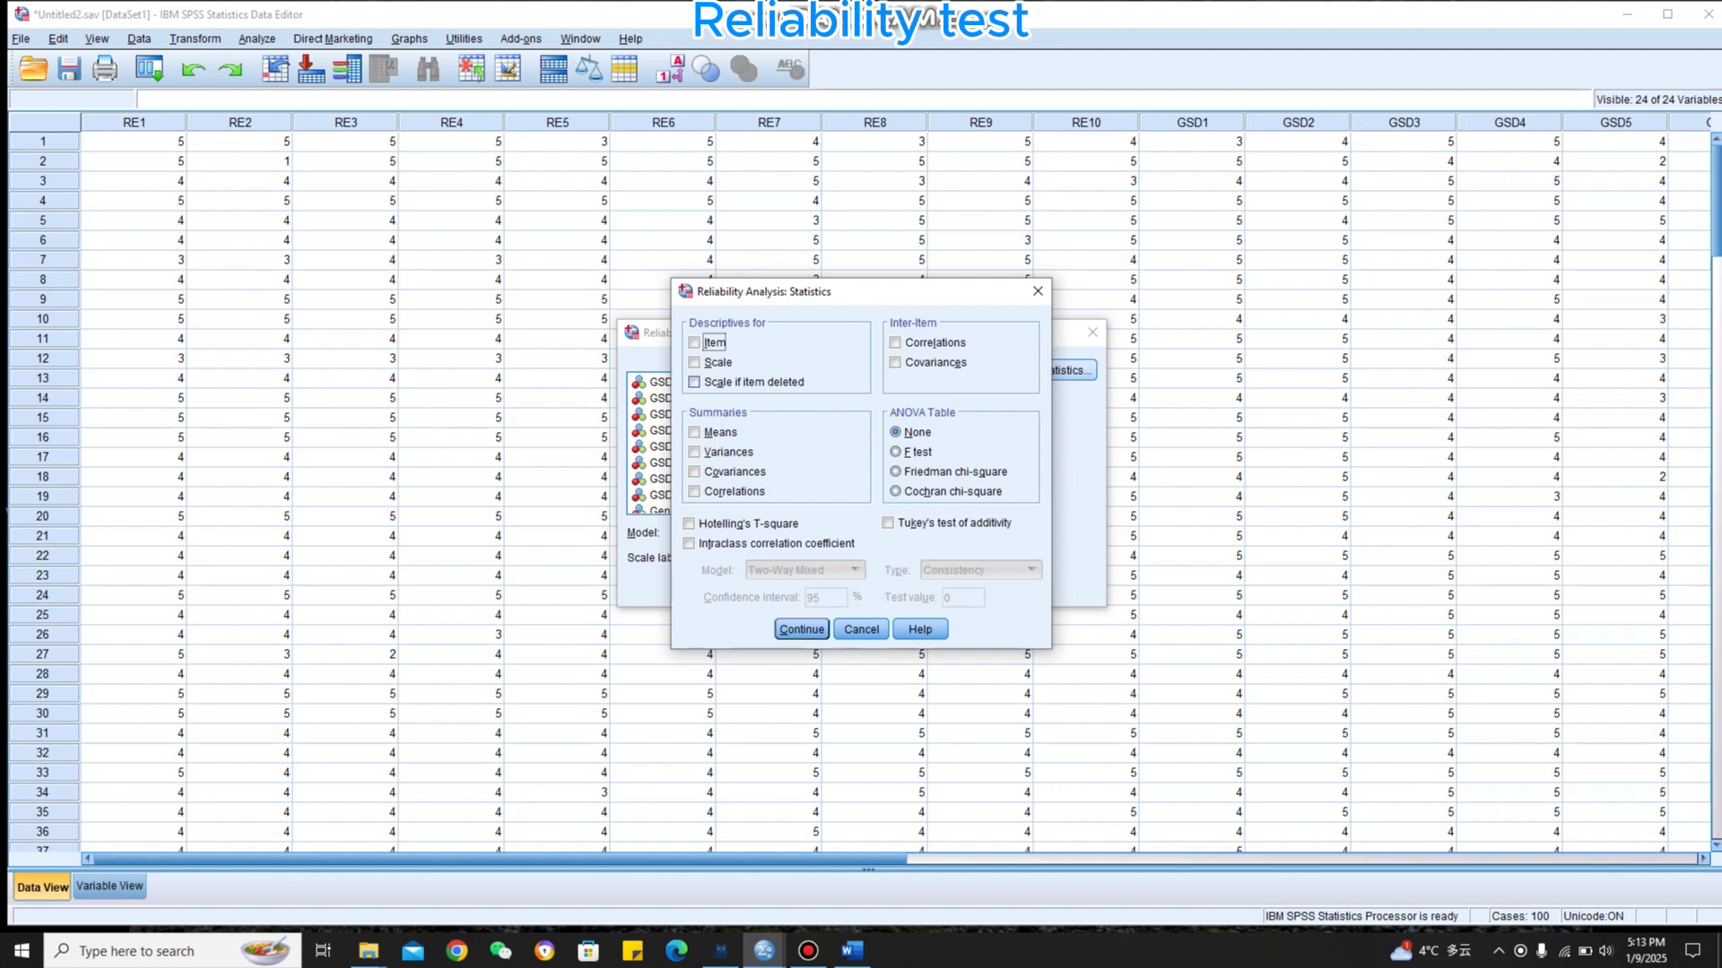
left_click(695, 382)
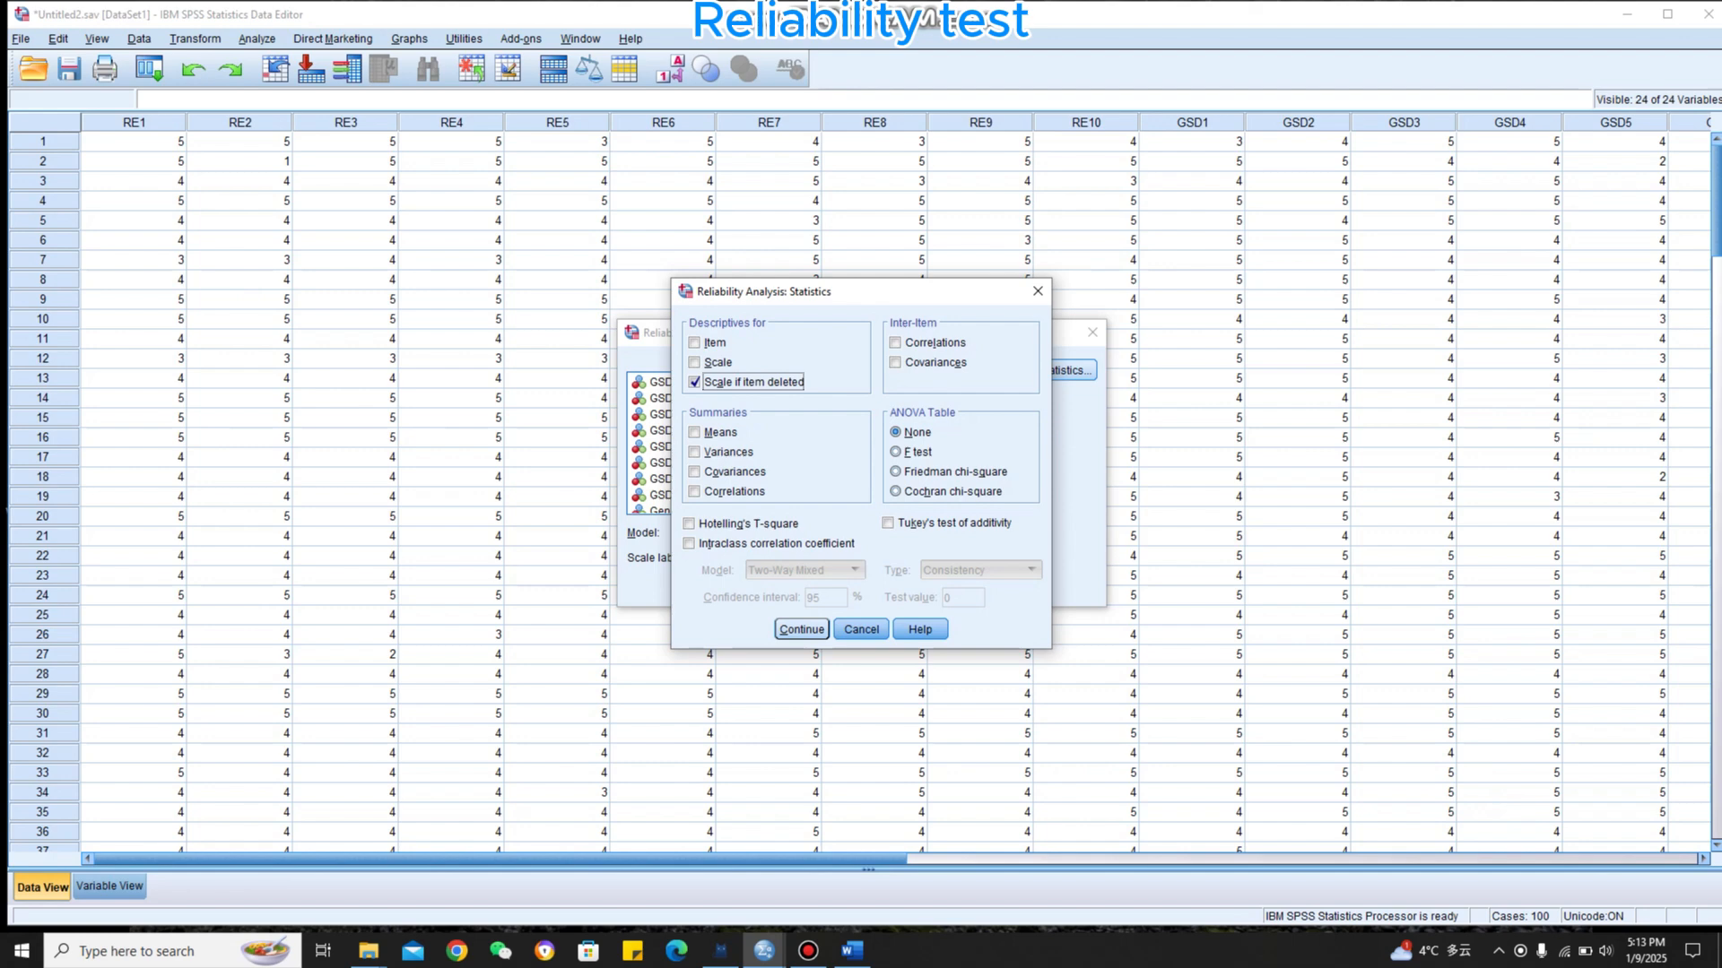
left_click(801, 629)
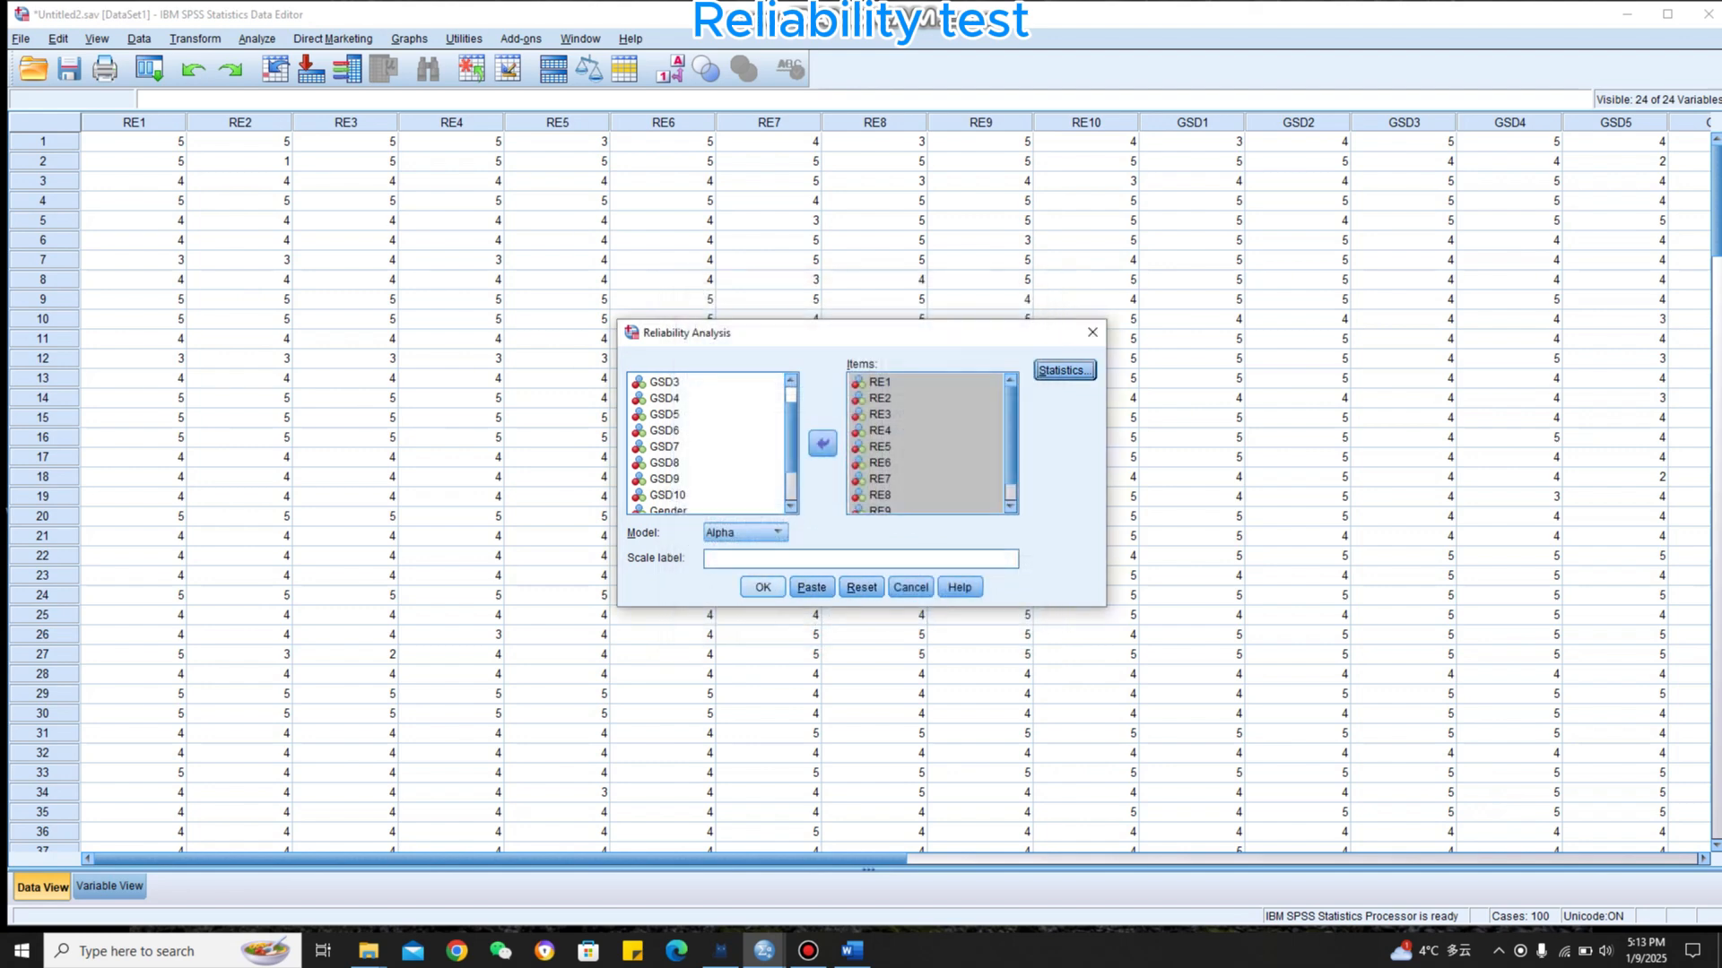
left_click(762, 587)
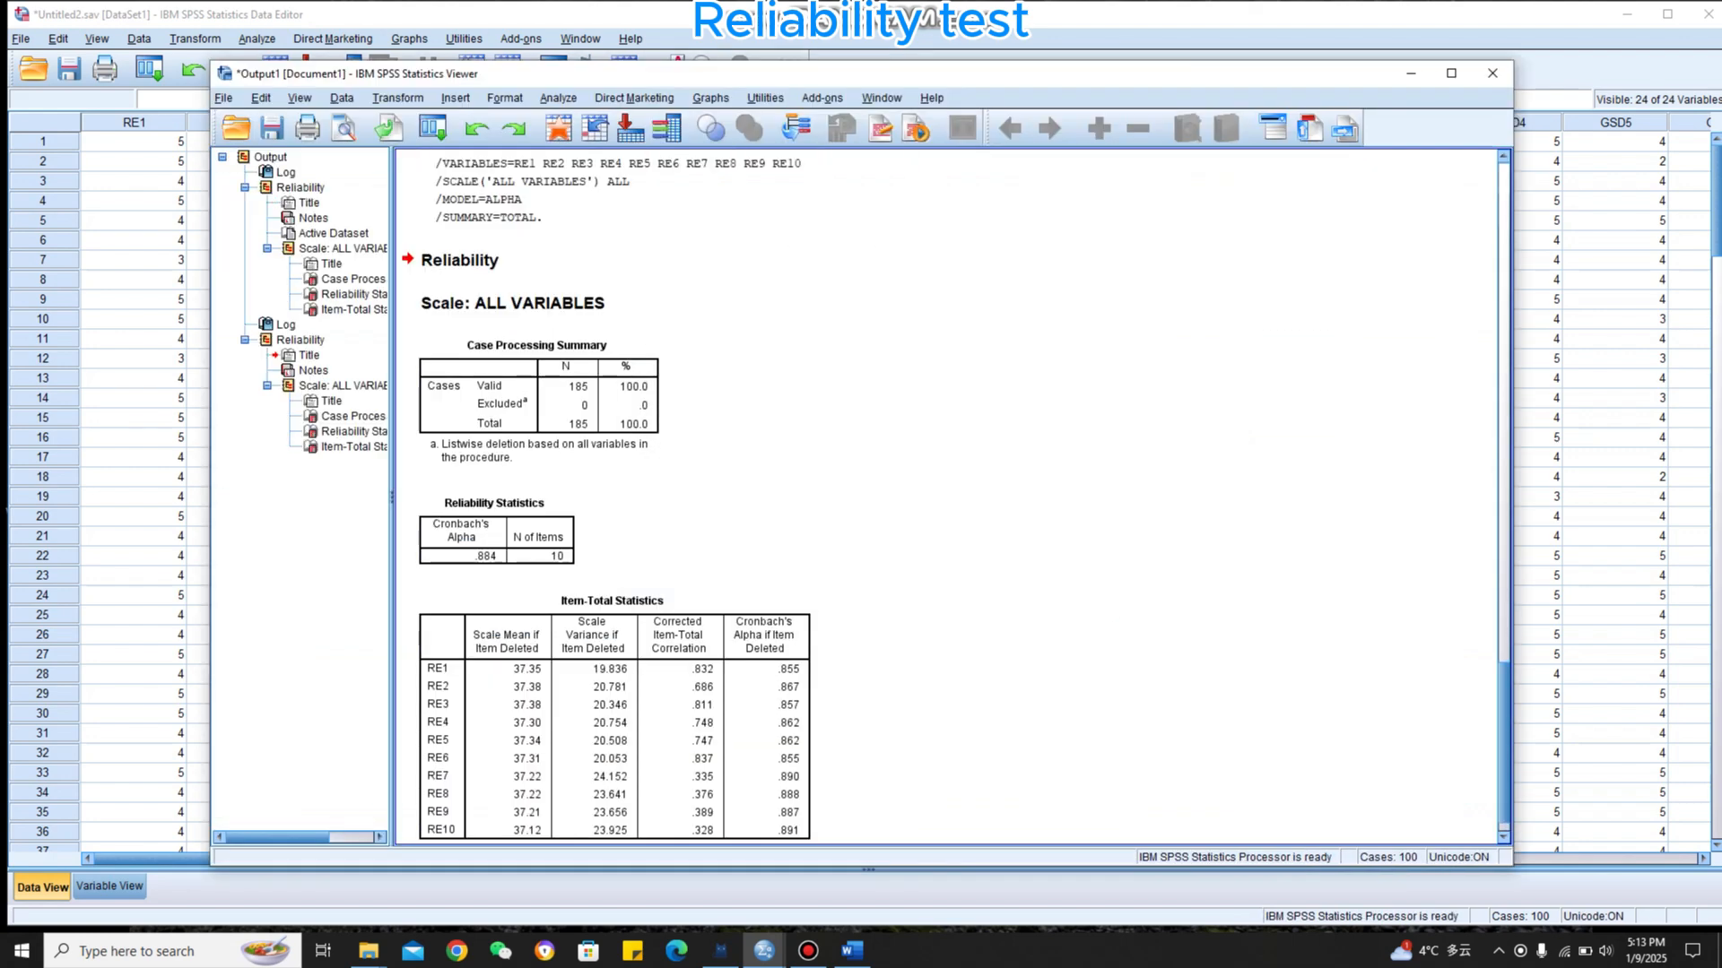
Compare the new RE1–RE10 reliability output with the earlier run, checking the item names in both Item-Total Statistics tables
scroll(950, 501, "up", 3)
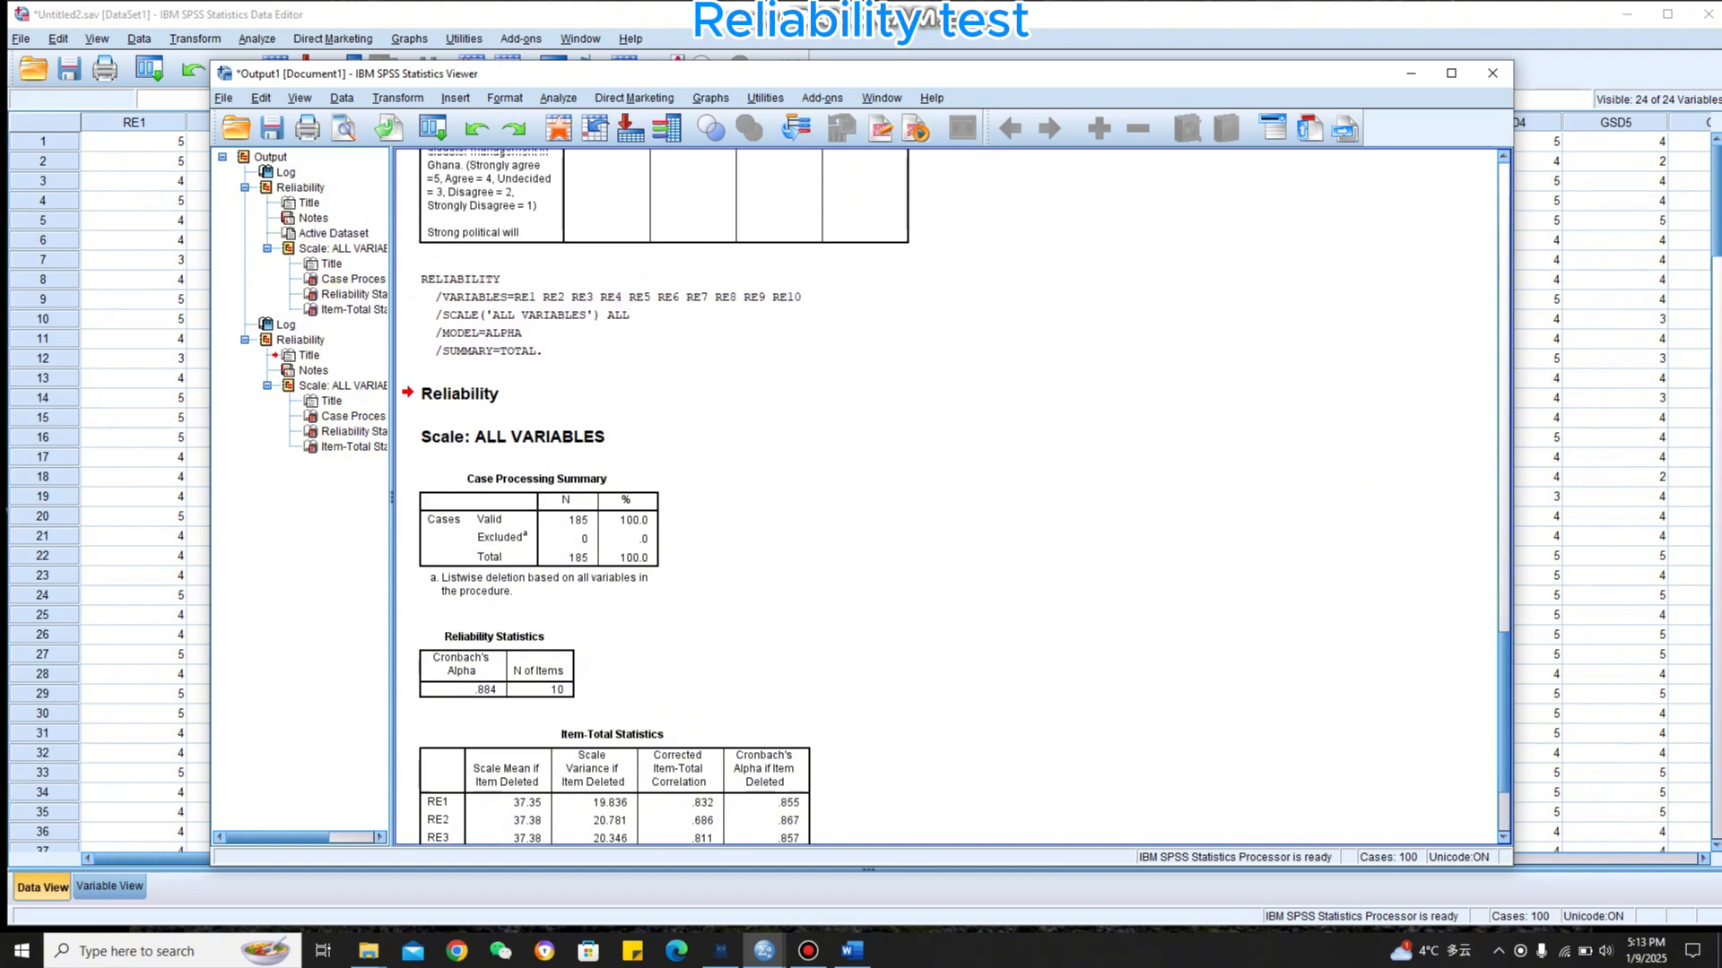
scroll(951, 501, "down", 4)
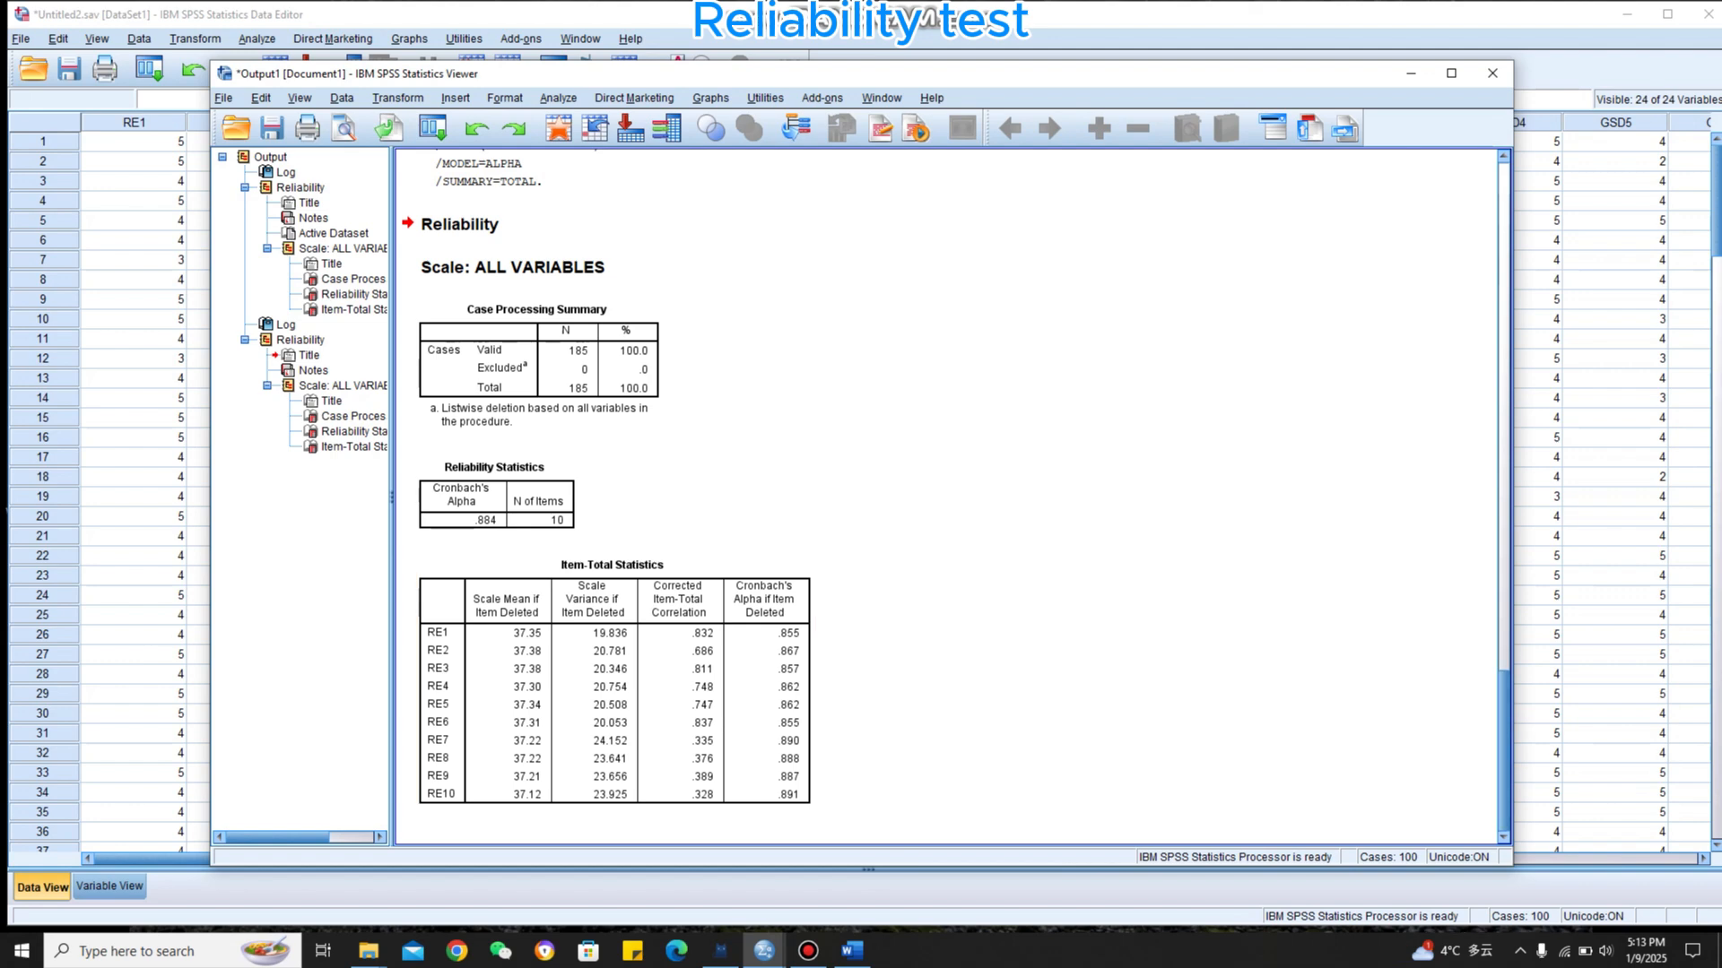
scroll(946, 494, "up", 15)
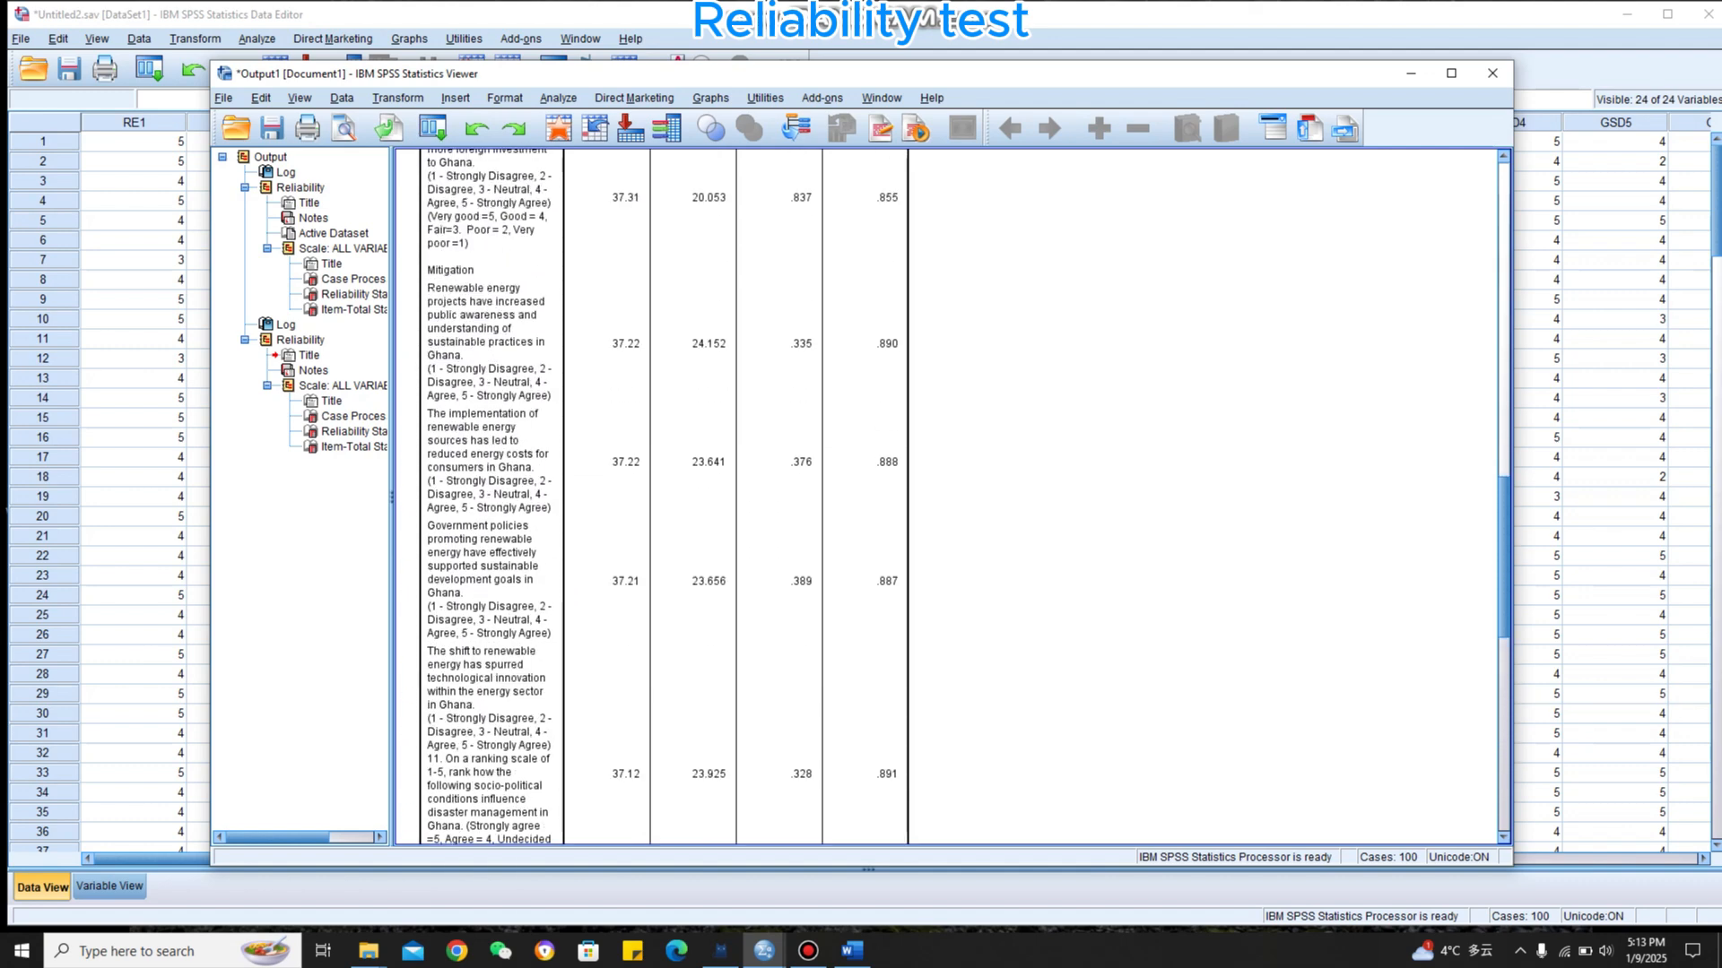
scroll(946, 493, "up", 15)
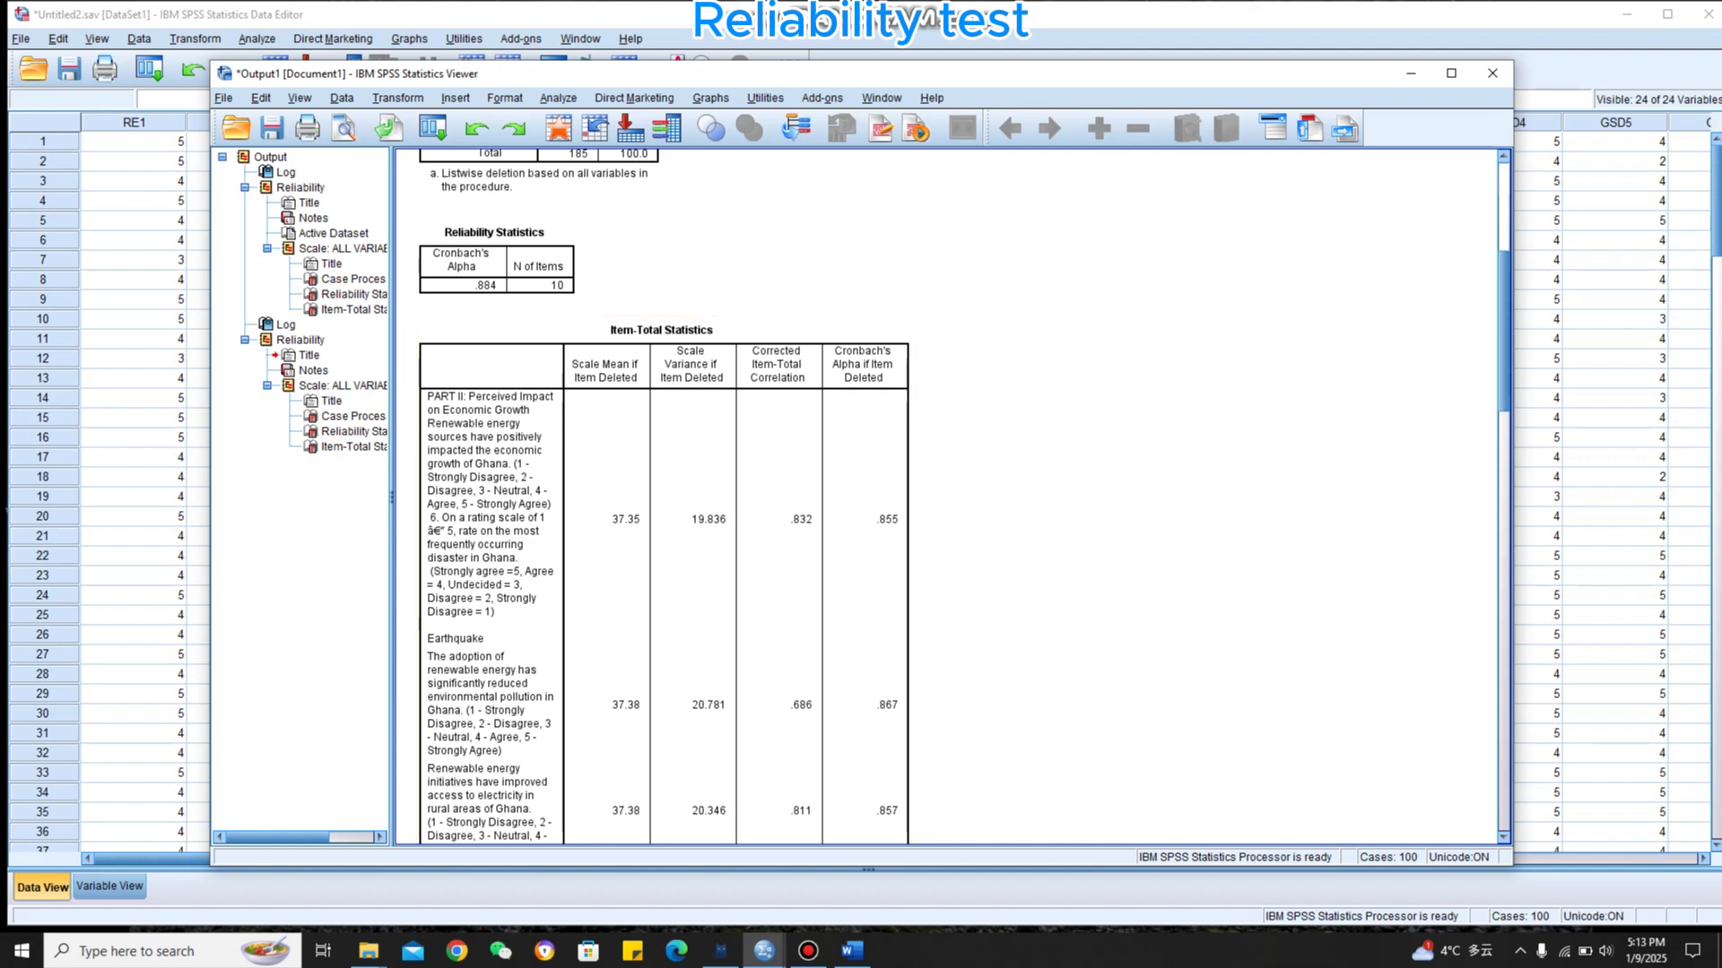
scroll(664, 498, "down", 10)
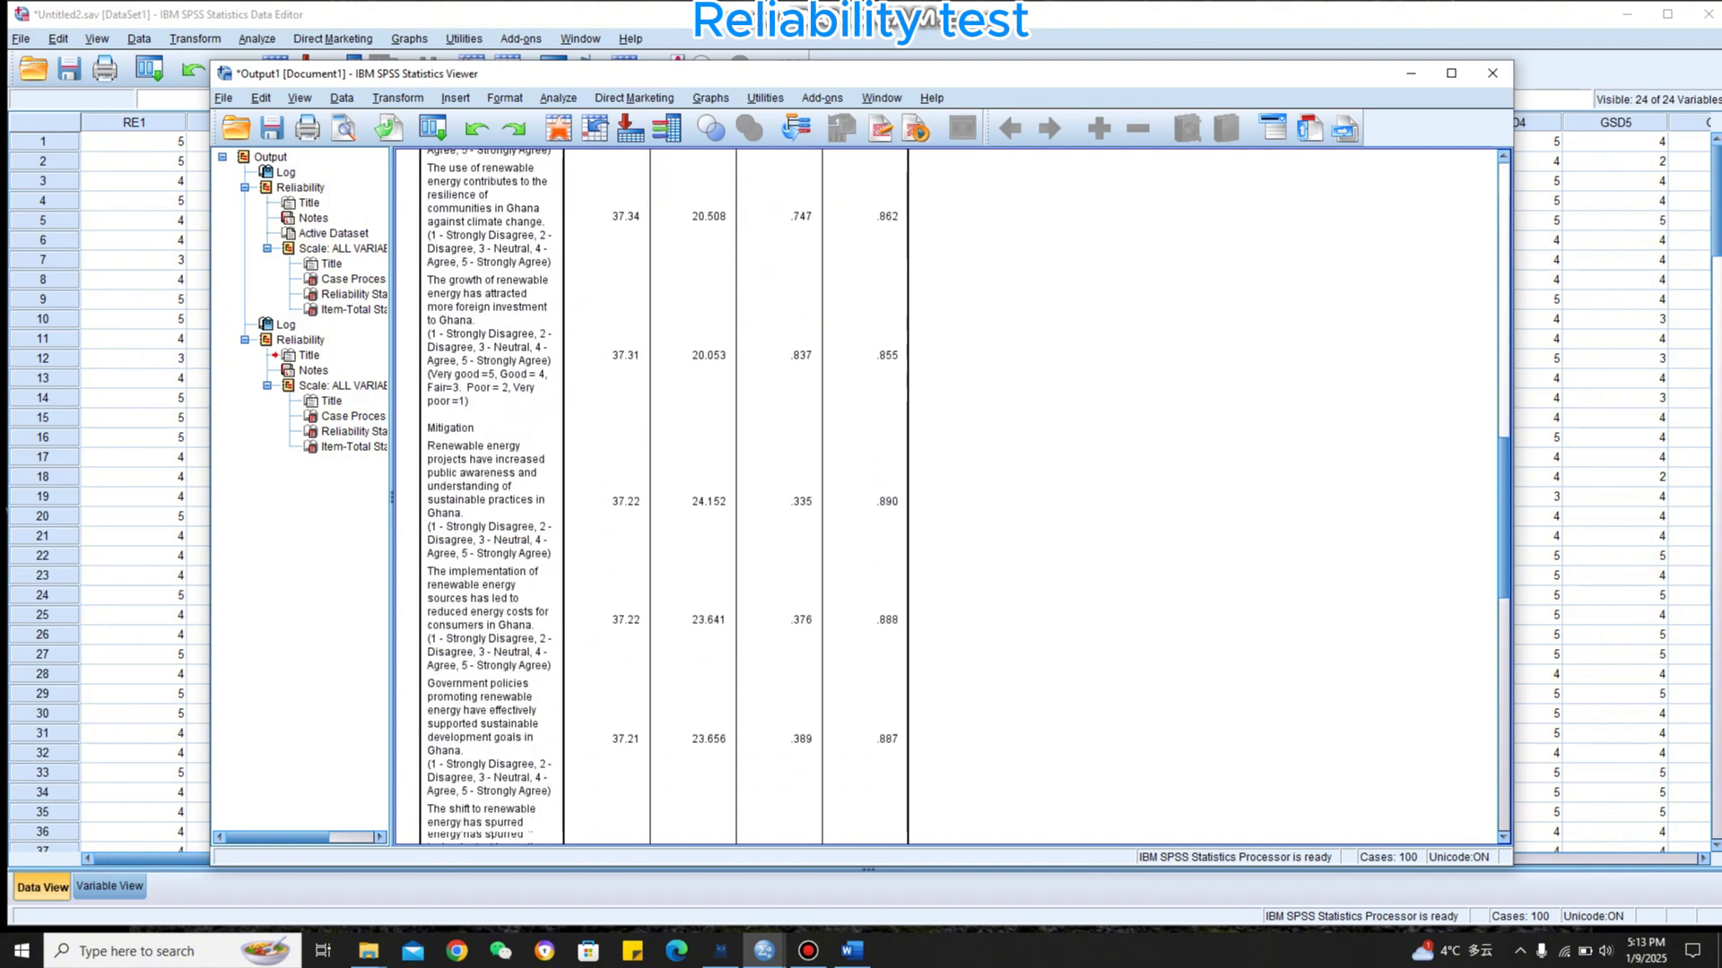
scroll(663, 498, "down", 8)
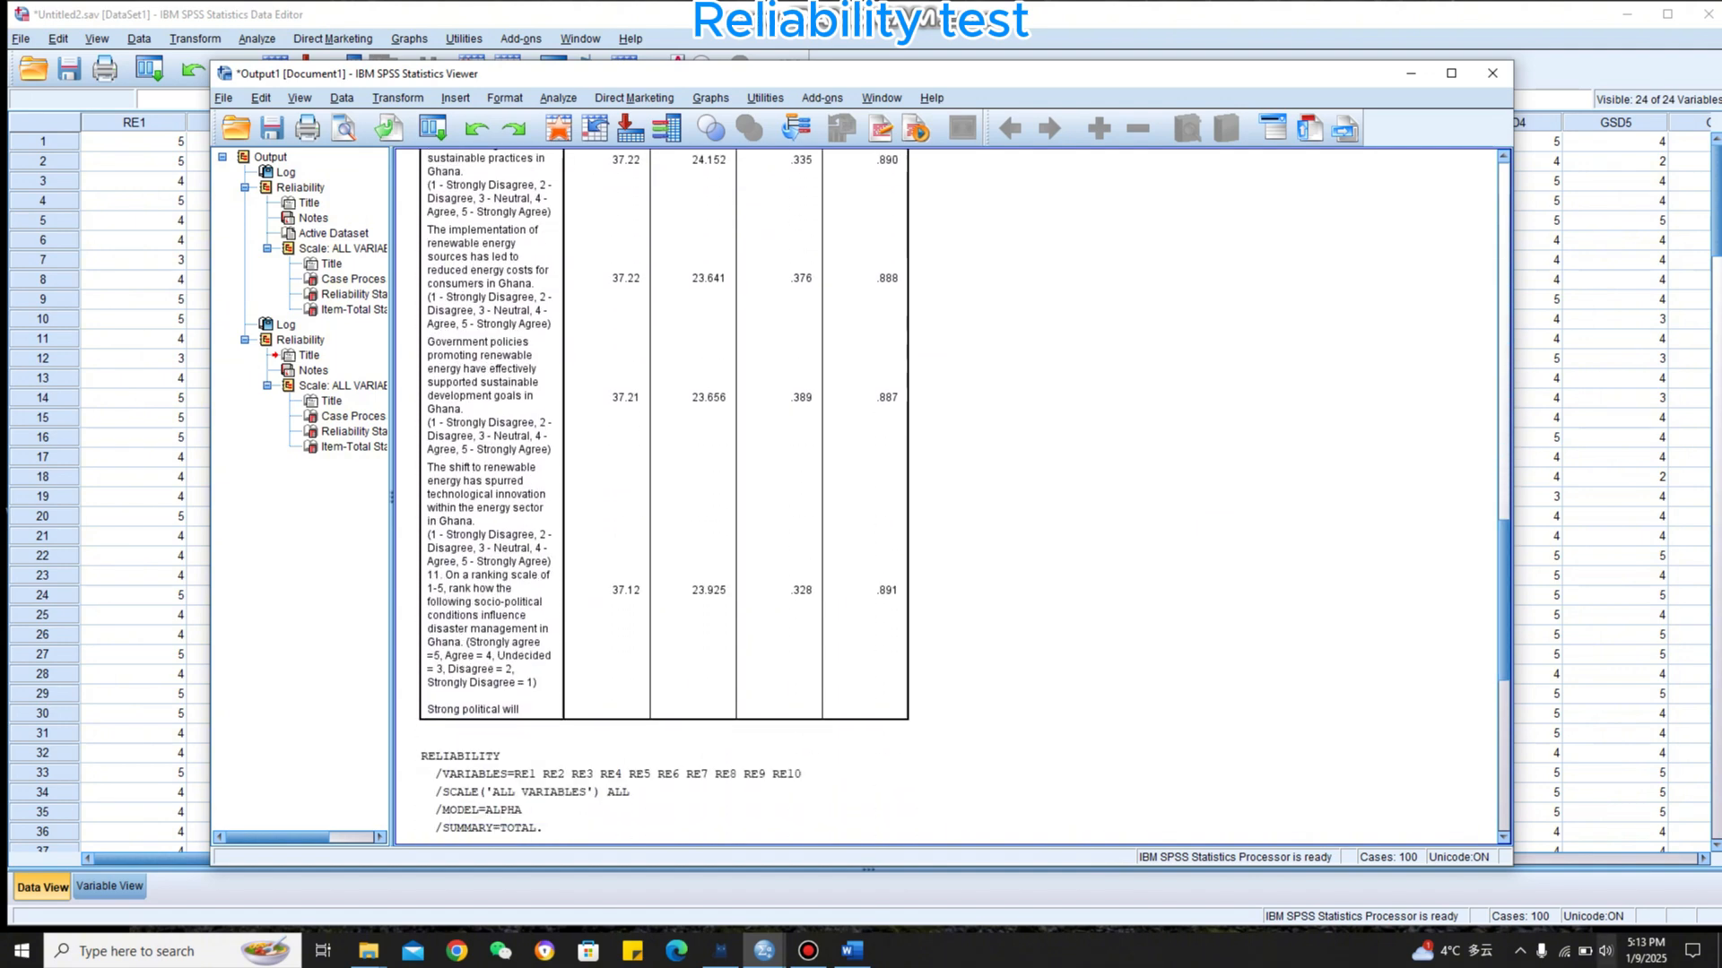
left_click(1606, 950)
scroll(1606, 950, "down", 20)
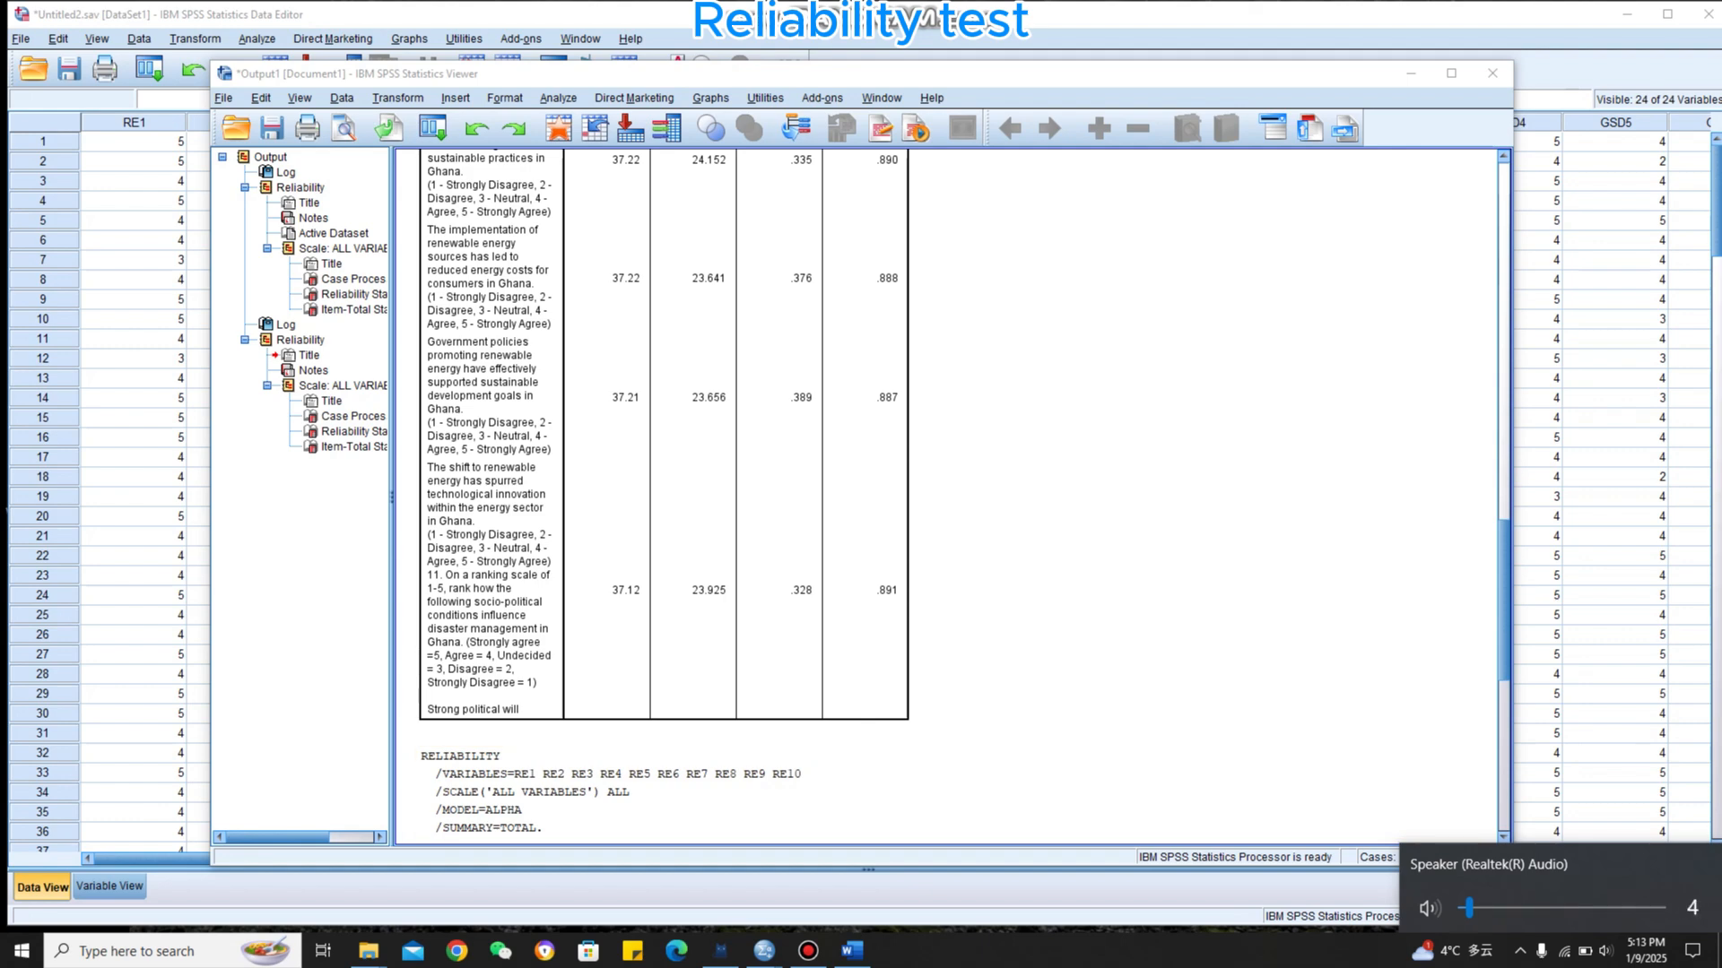
scroll(1606, 951, "down", 2)
left_click(1112, 502)
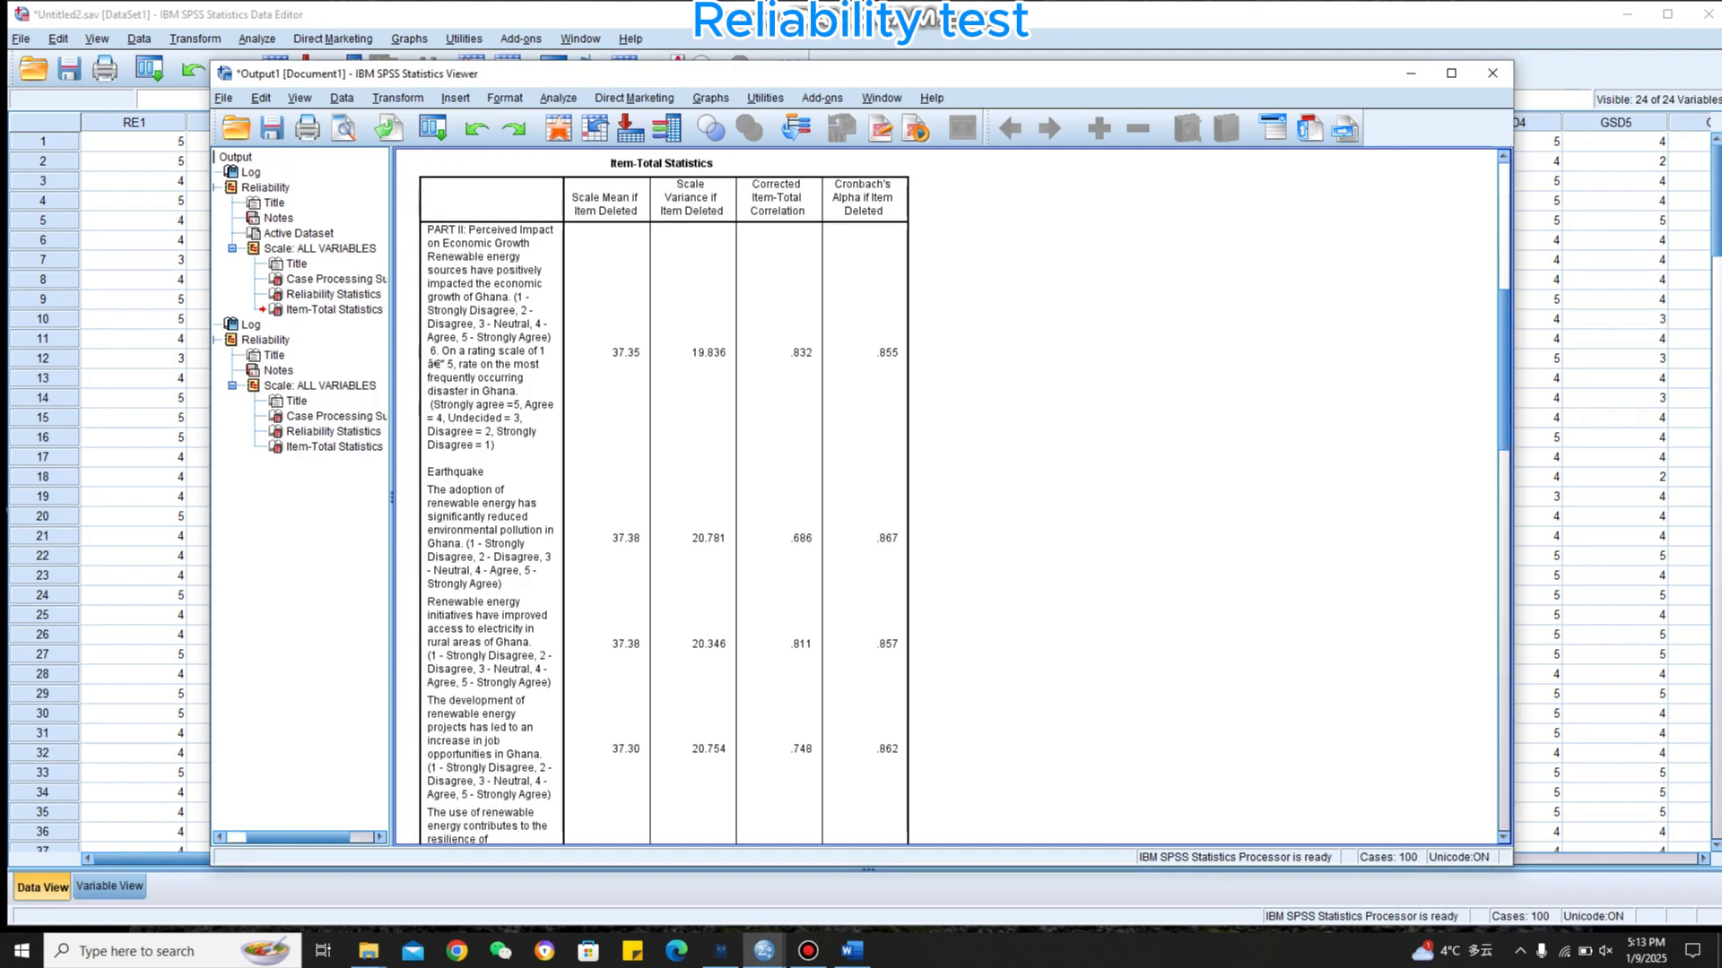
scroll(955, 496, "down", 5)
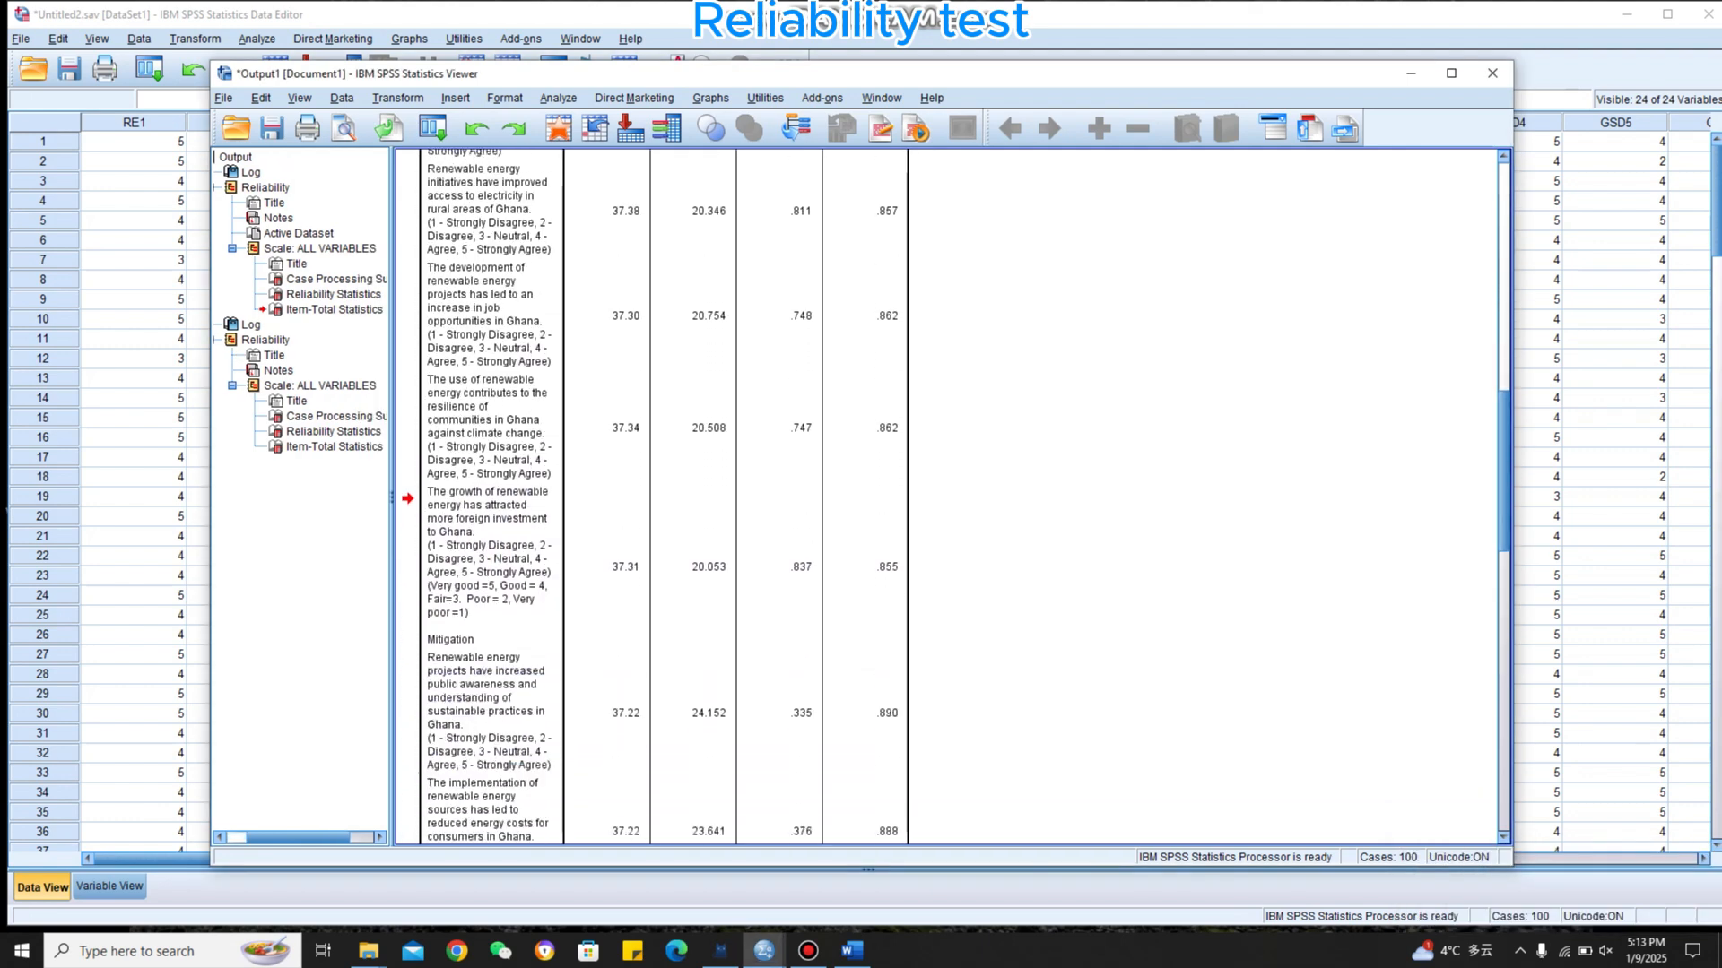
scroll(955, 496, "down", 12)
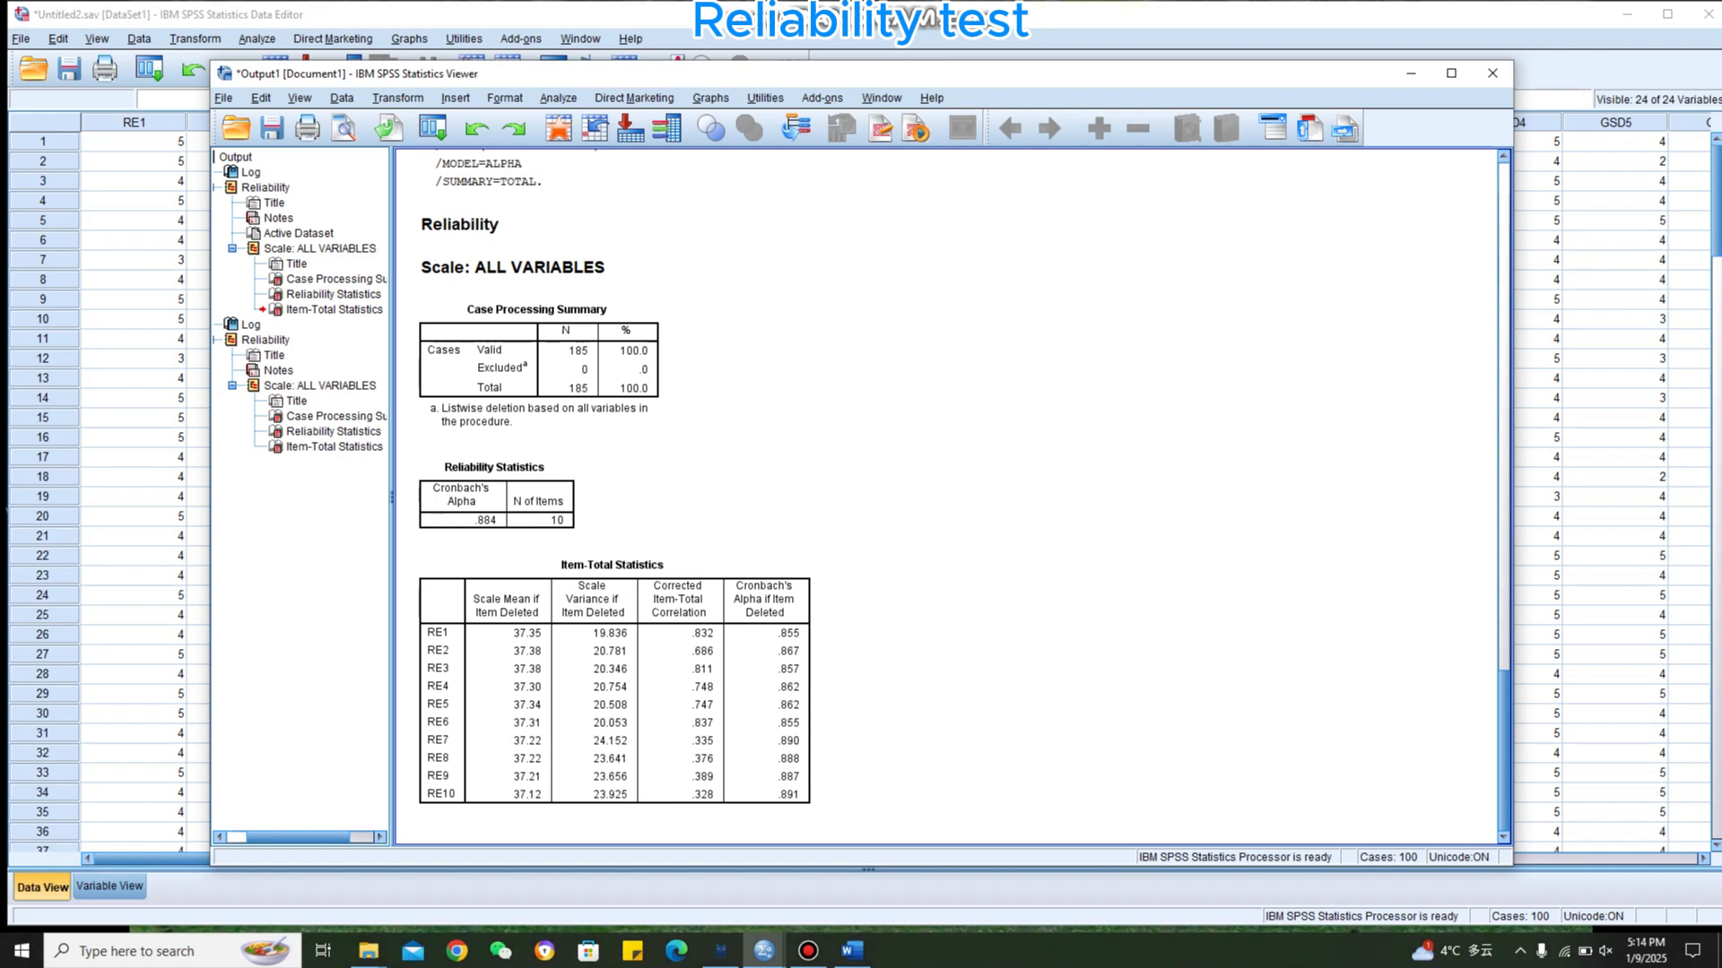
scroll(897, 493, "up", 10)
scroll(663, 493, "up", 10)
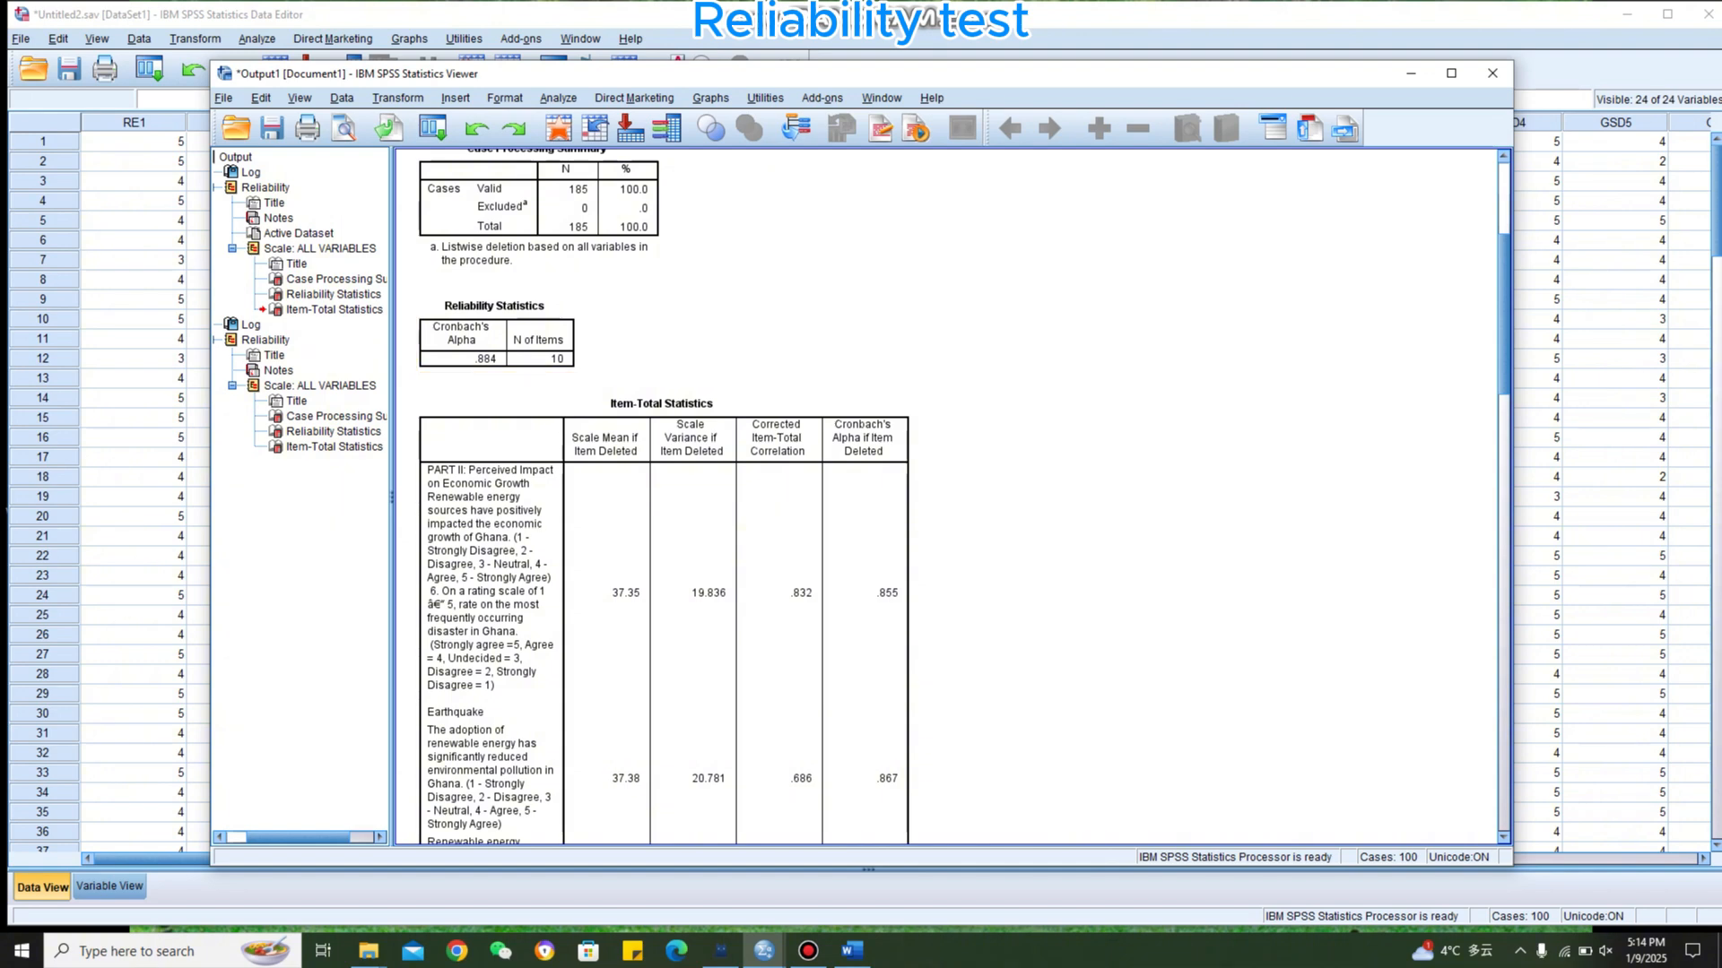
scroll(951, 495, "down", 10)
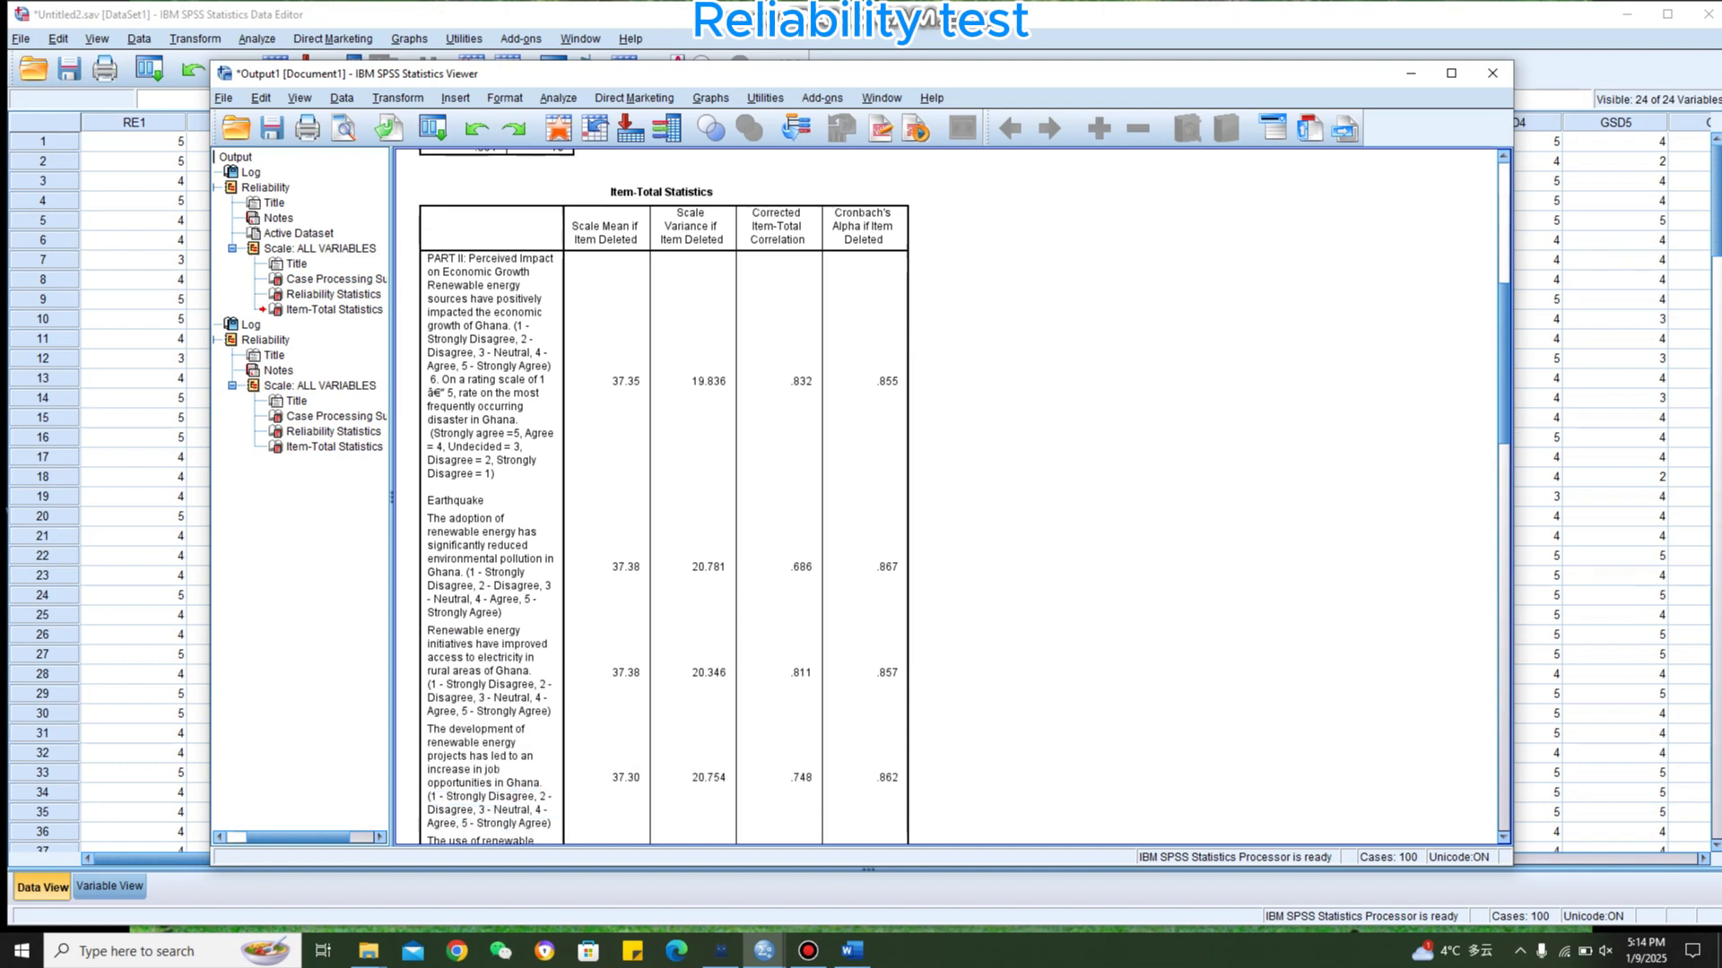
scroll(950, 496, "down", 15)
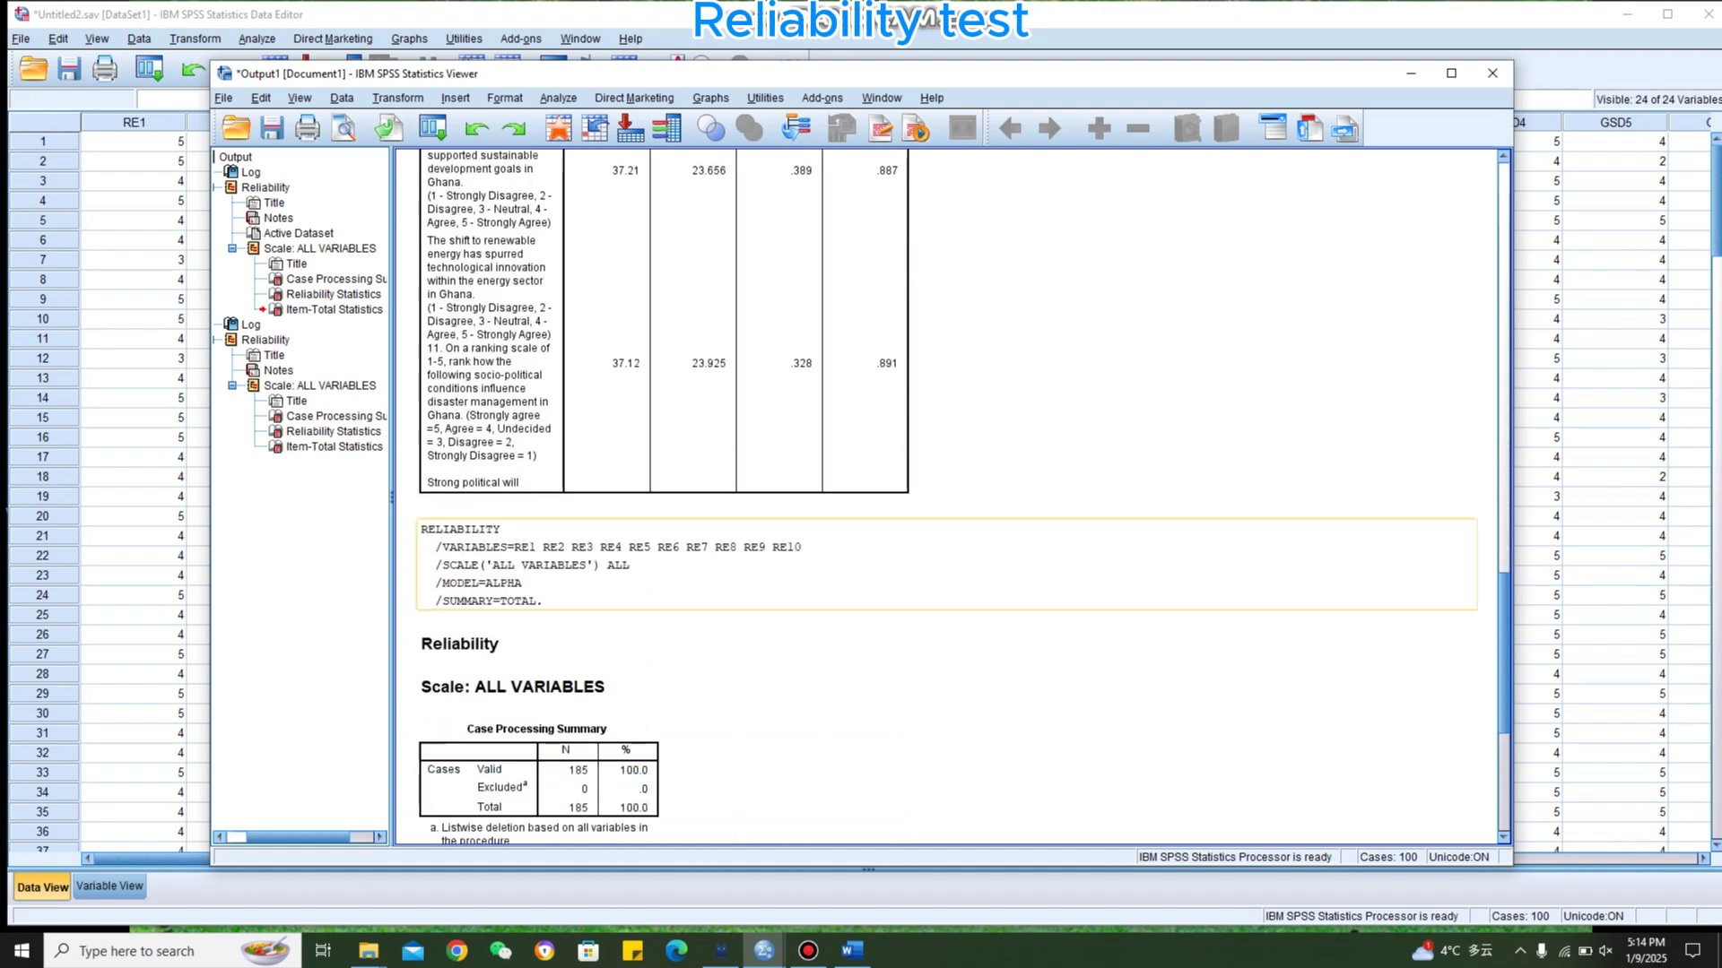
scroll(950, 496, "down", 1)
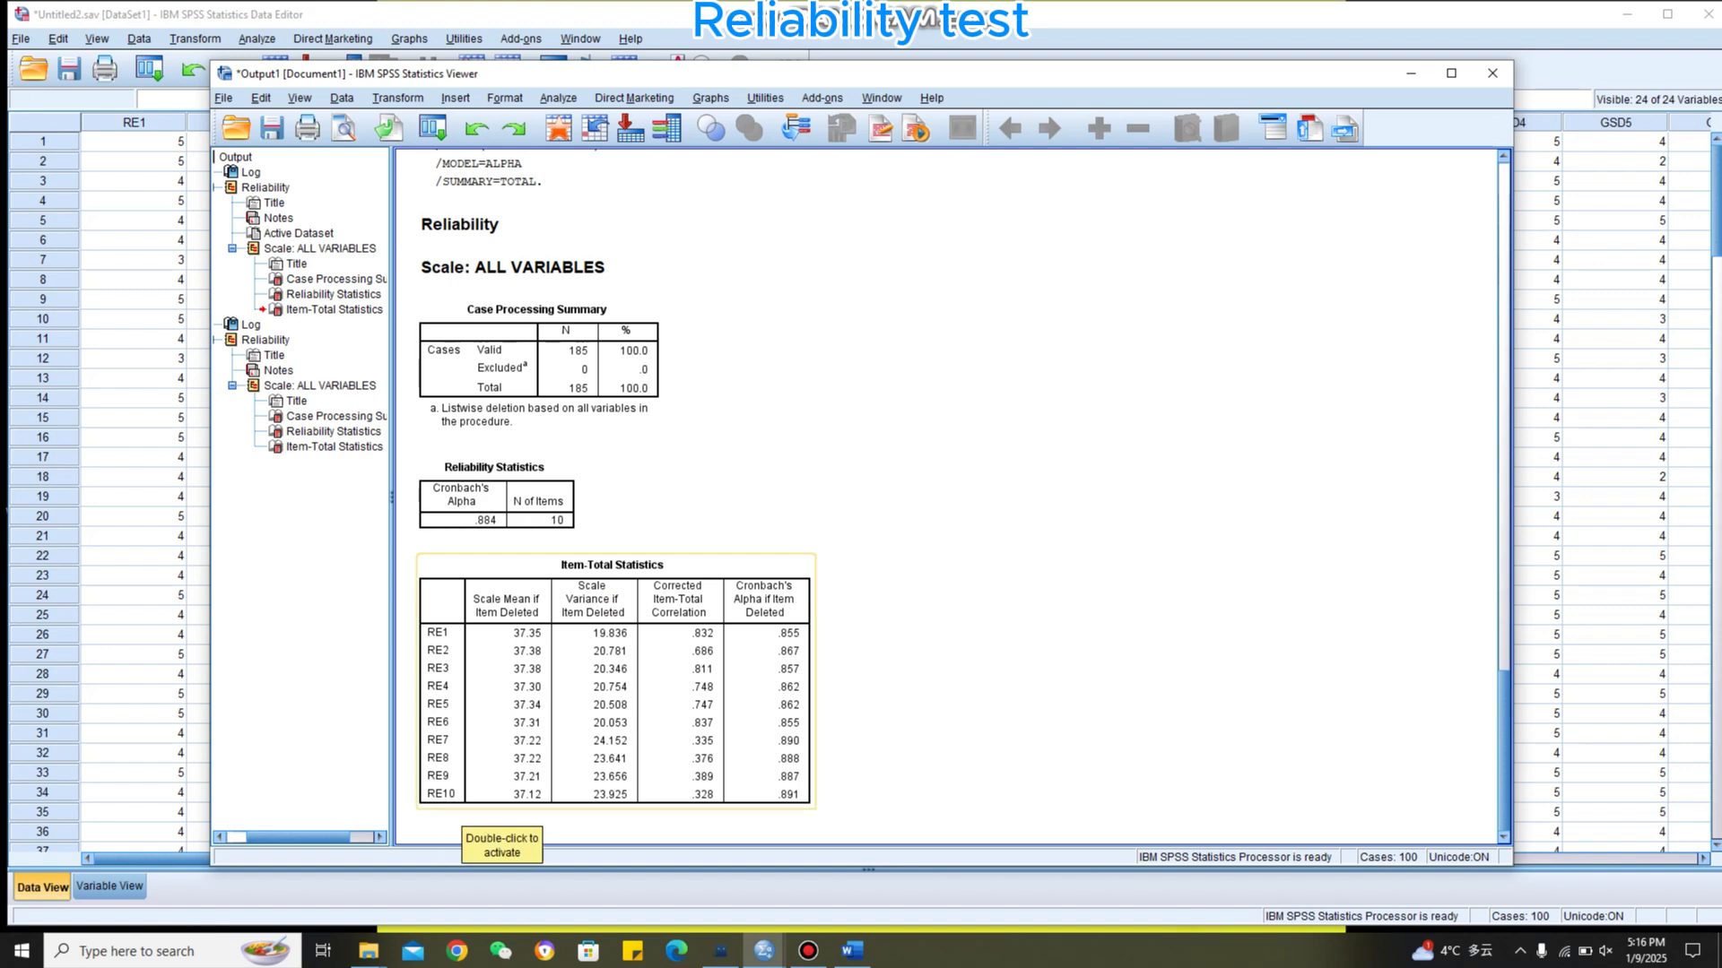
left_click(687, 563)
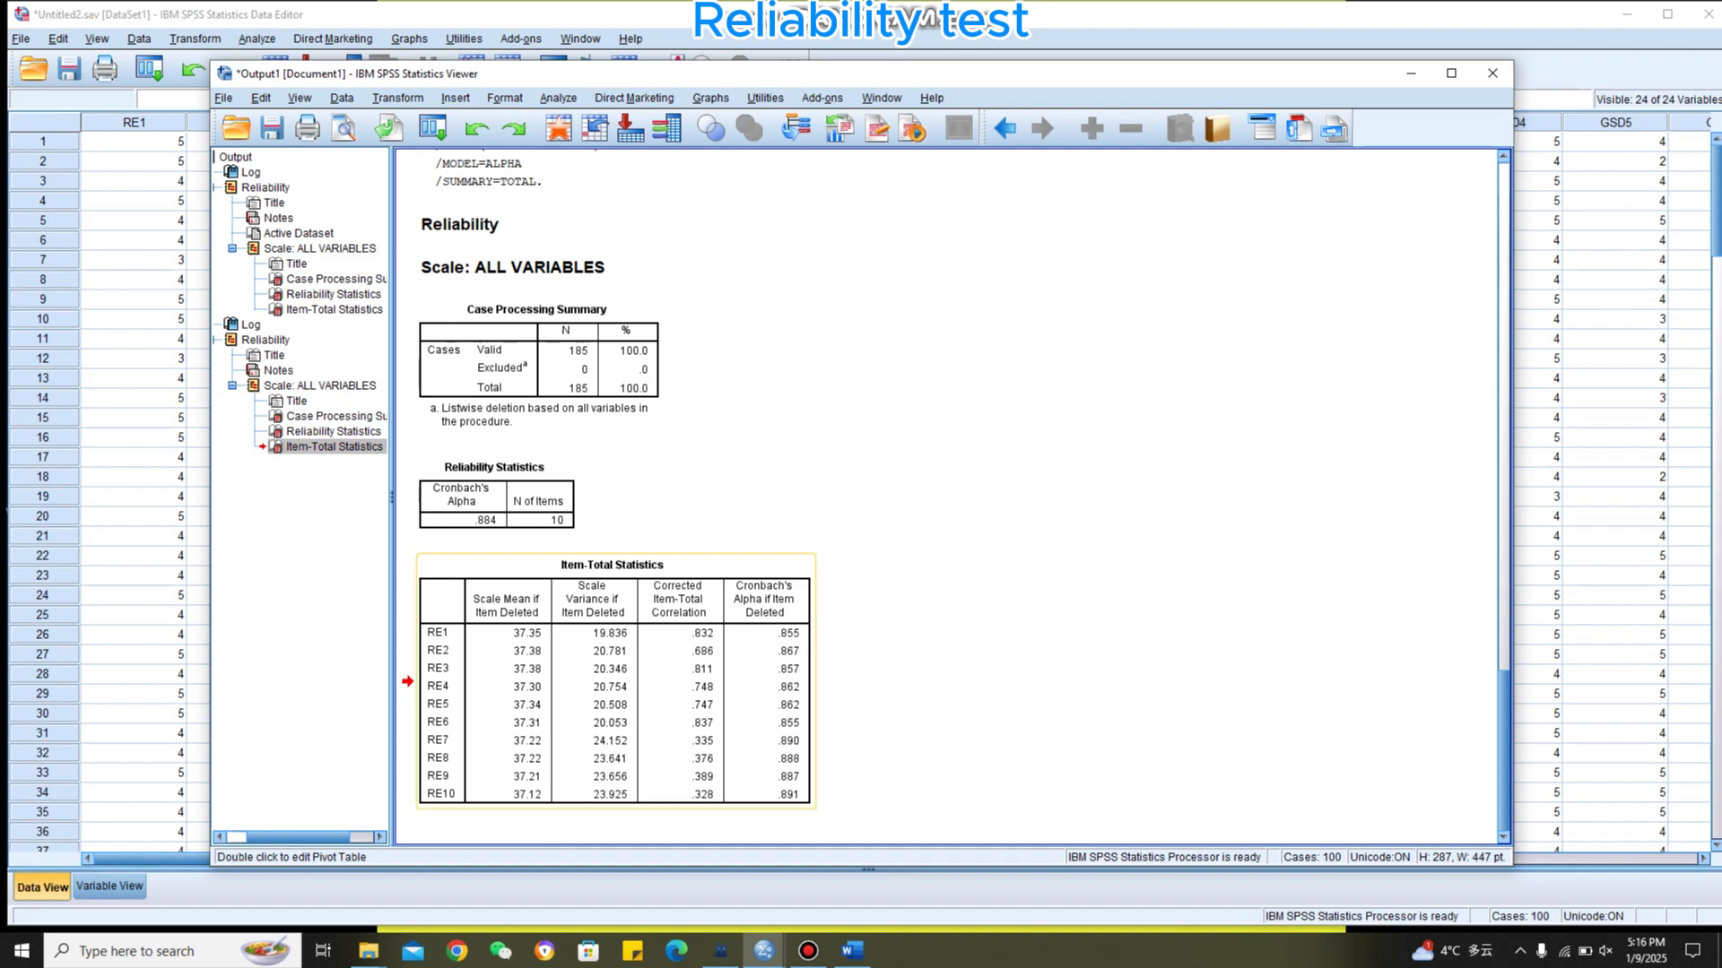
right_click(687, 563)
left_click(907, 618)
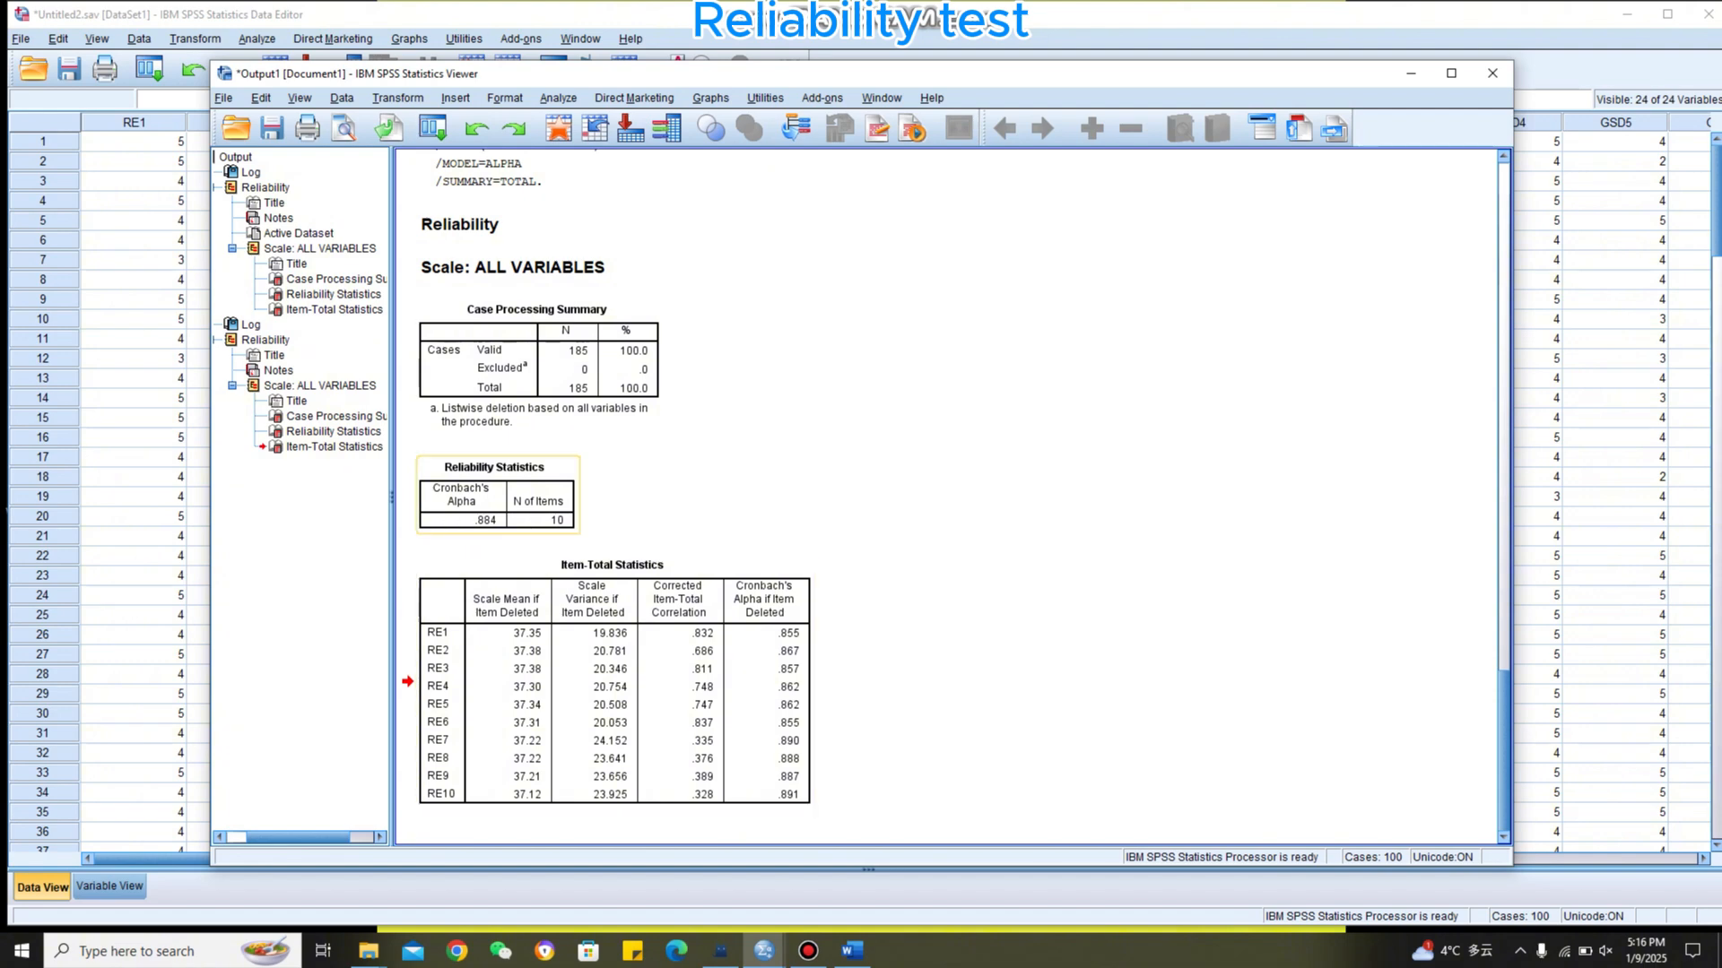
Copy the Reliability Statistics table from the latest run and paste it below the Result and Analysis heading in the Word document
left_click(534, 491)
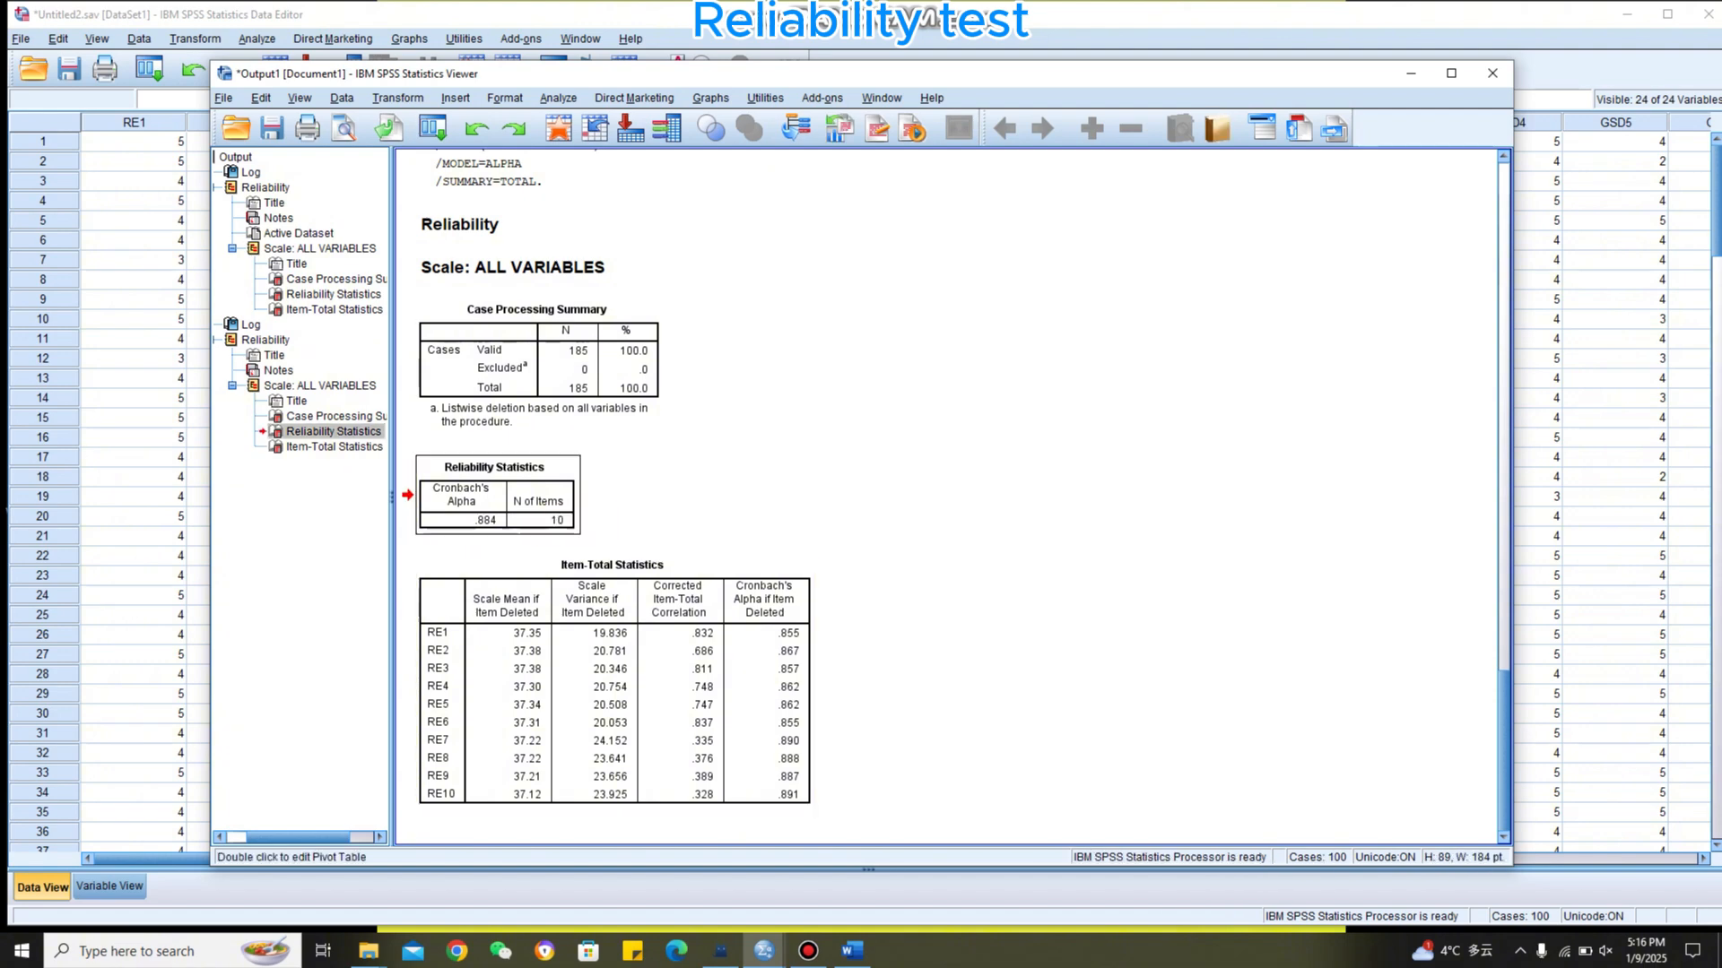
right_click(534, 492)
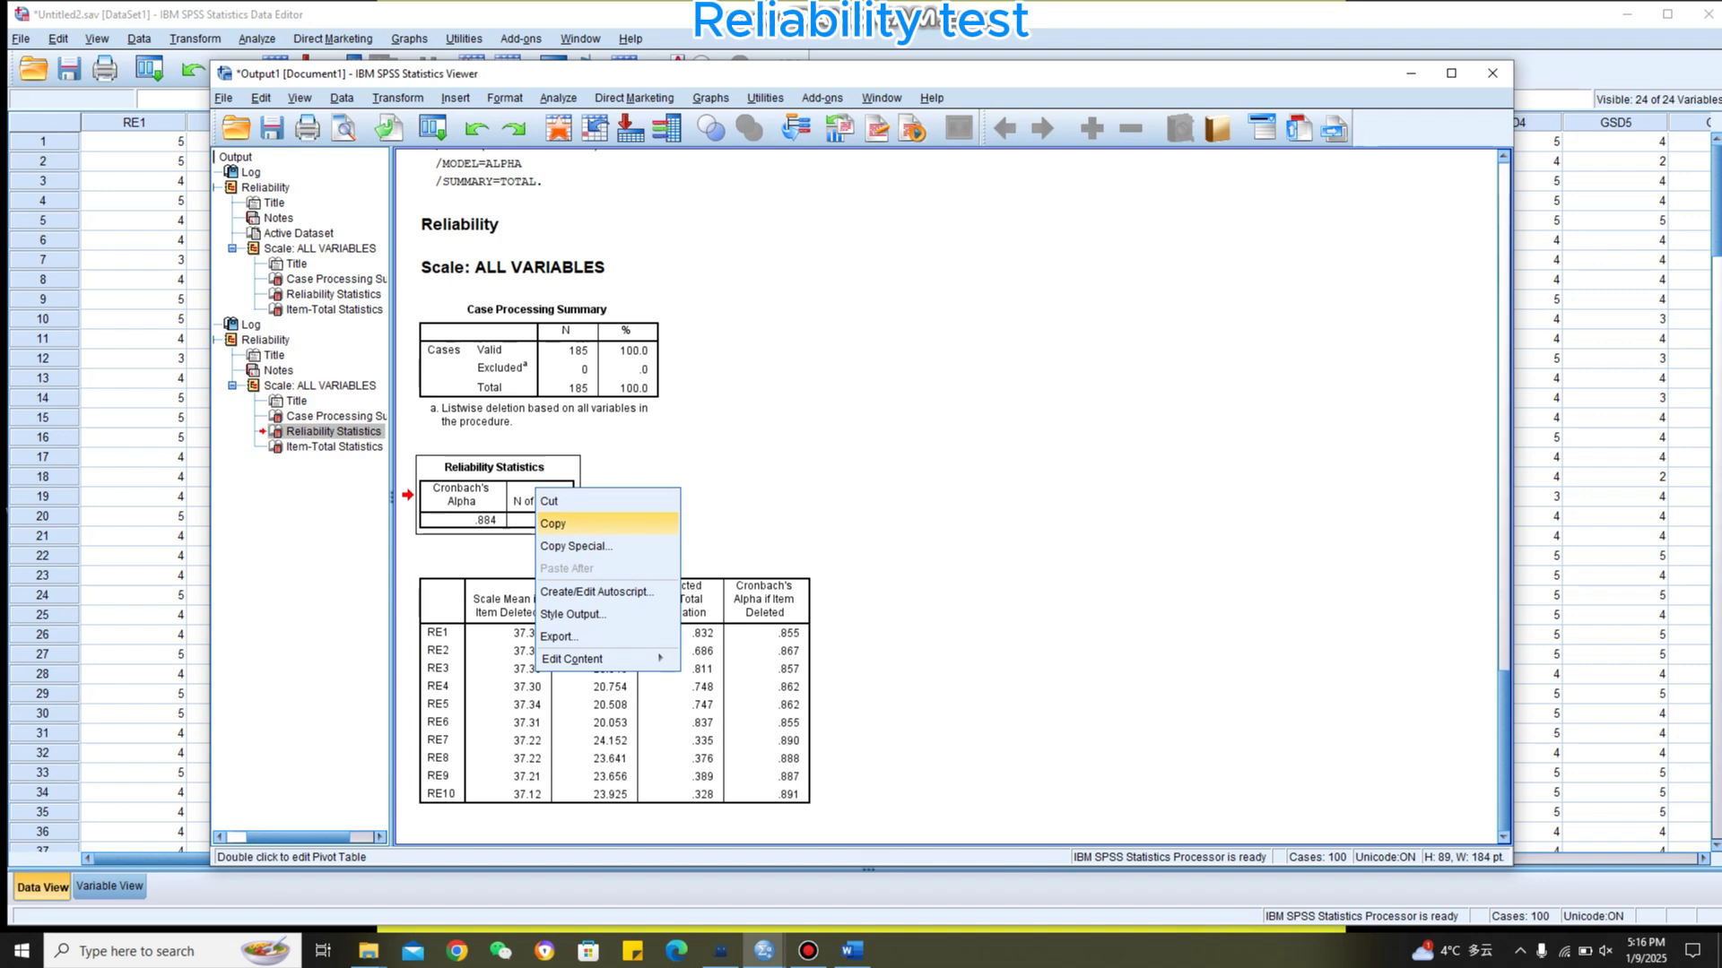
left_click(552, 524)
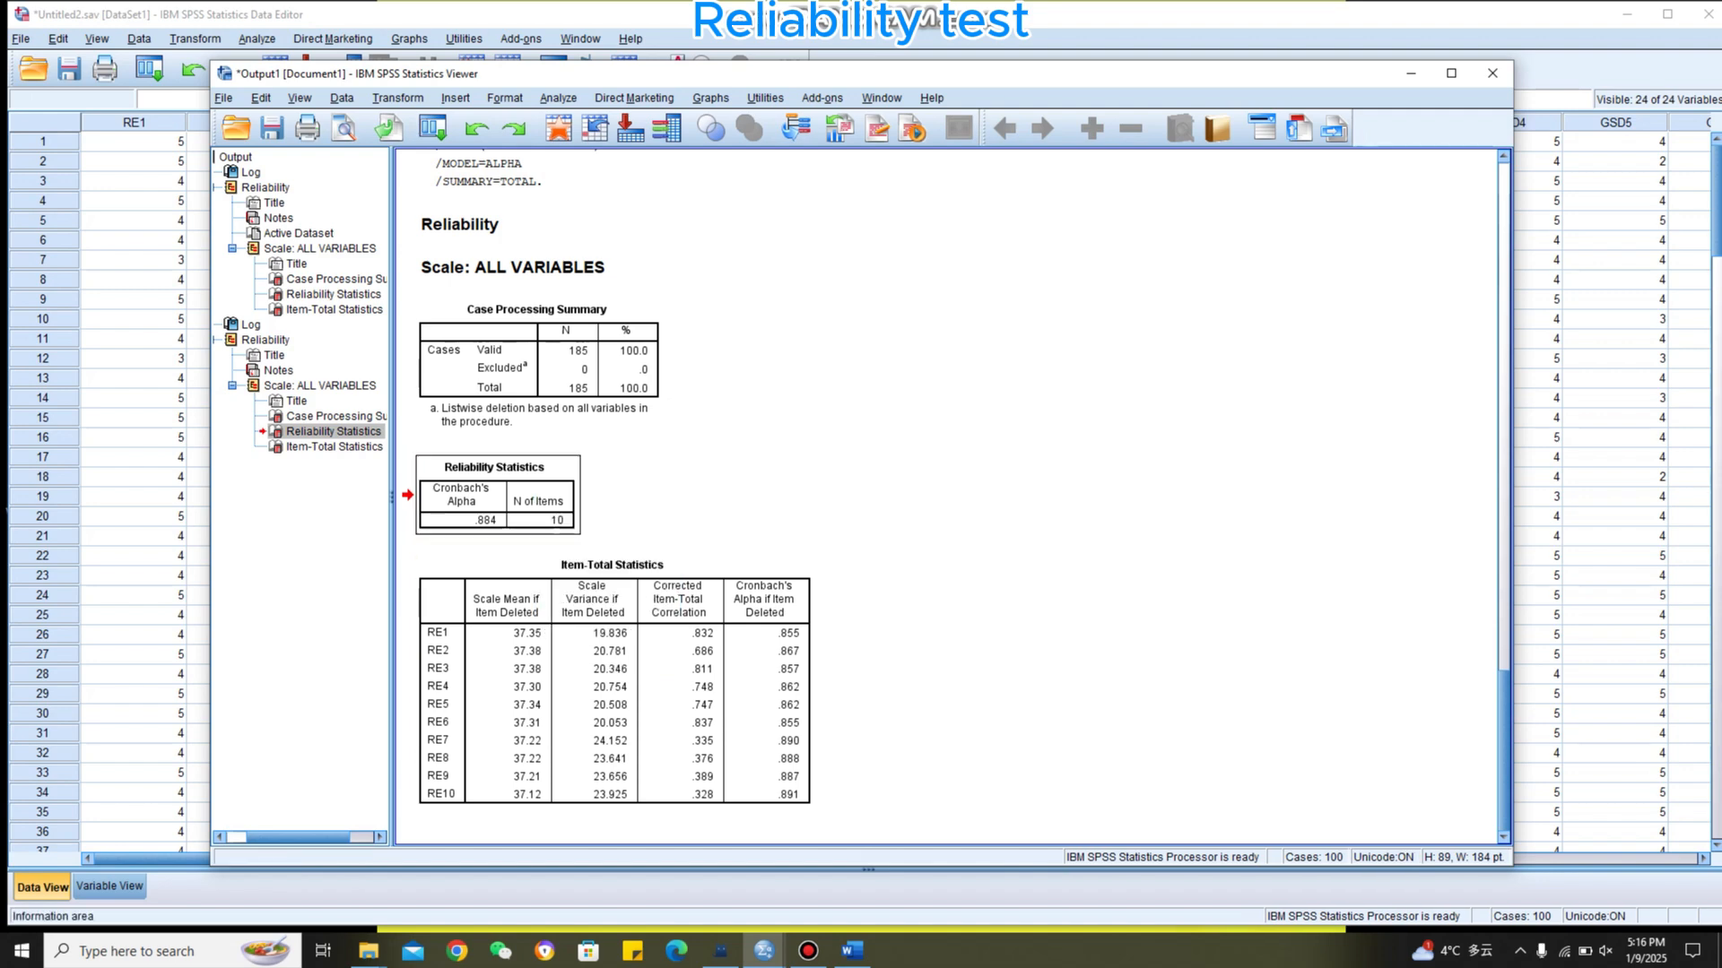
left_click(852, 951)
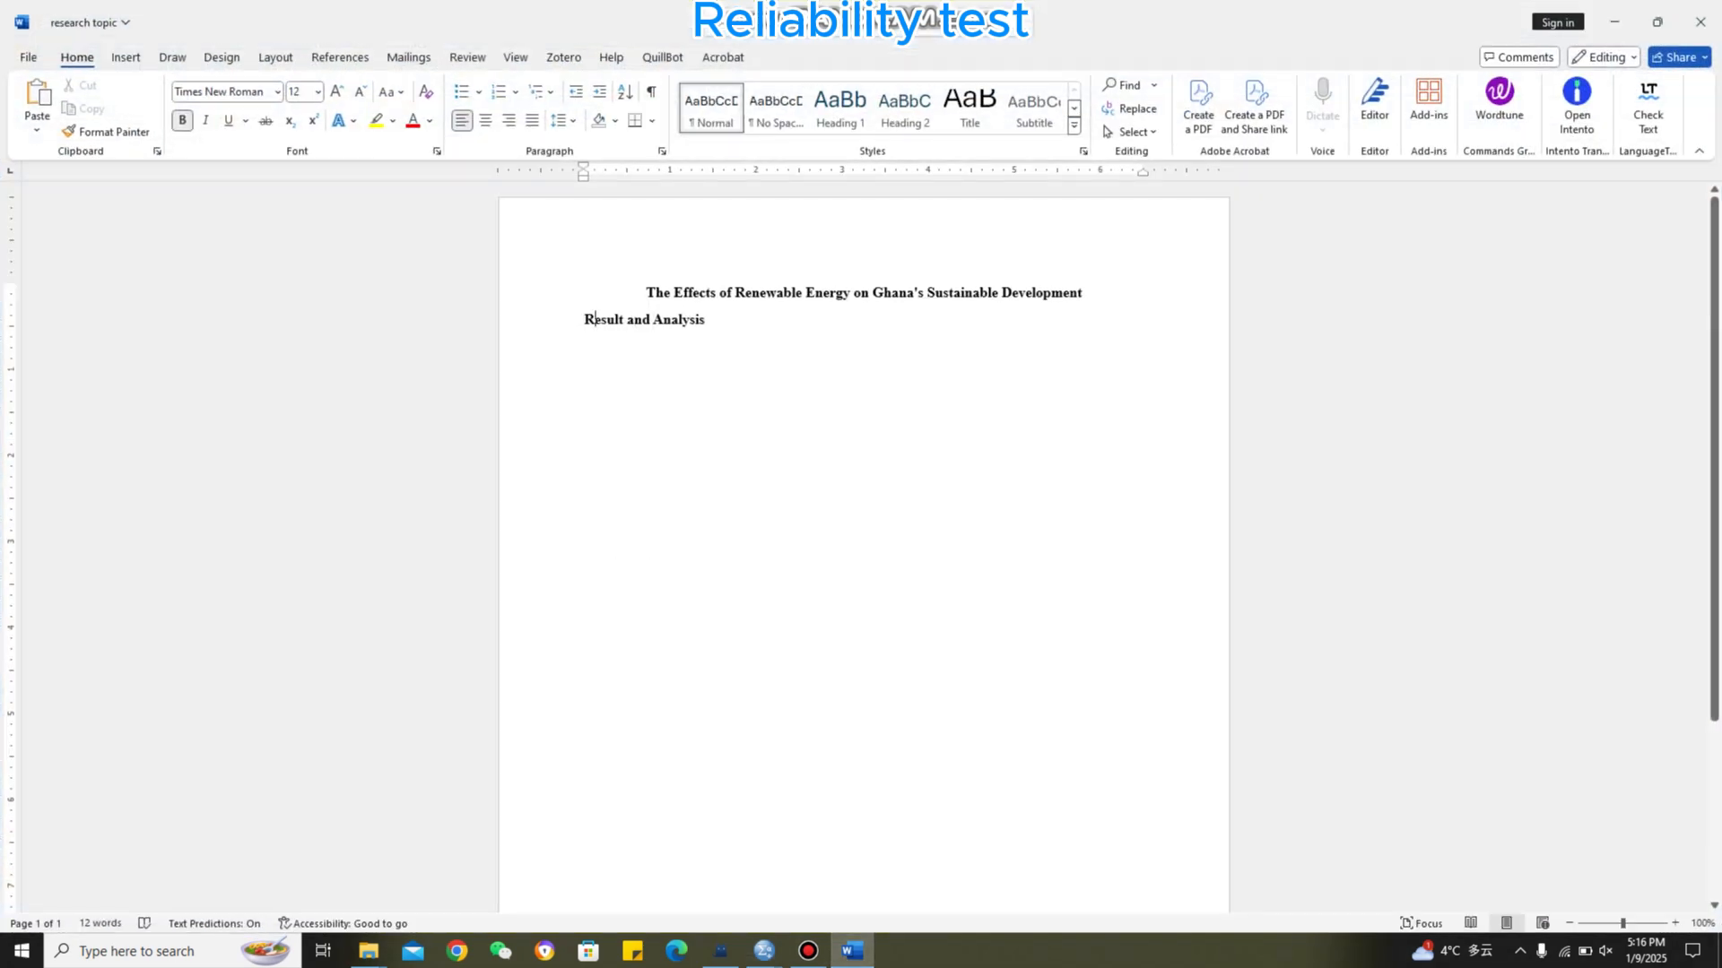
left_click(583, 536)
right_click(584, 536)
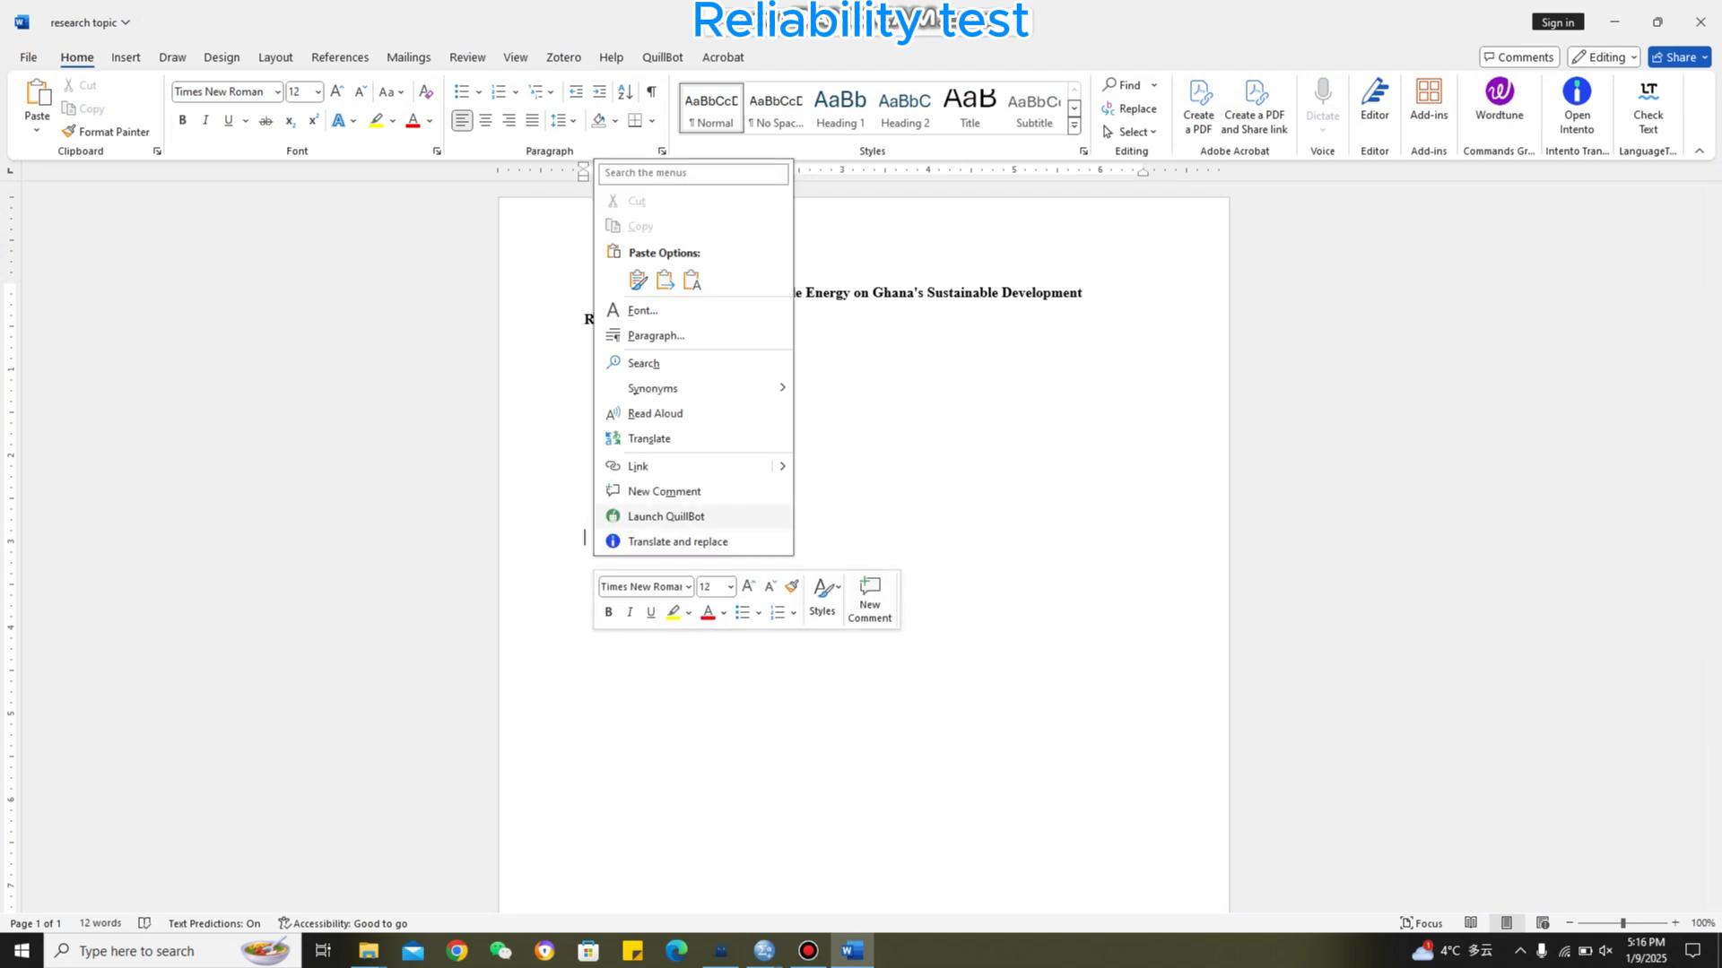
left_click(638, 280)
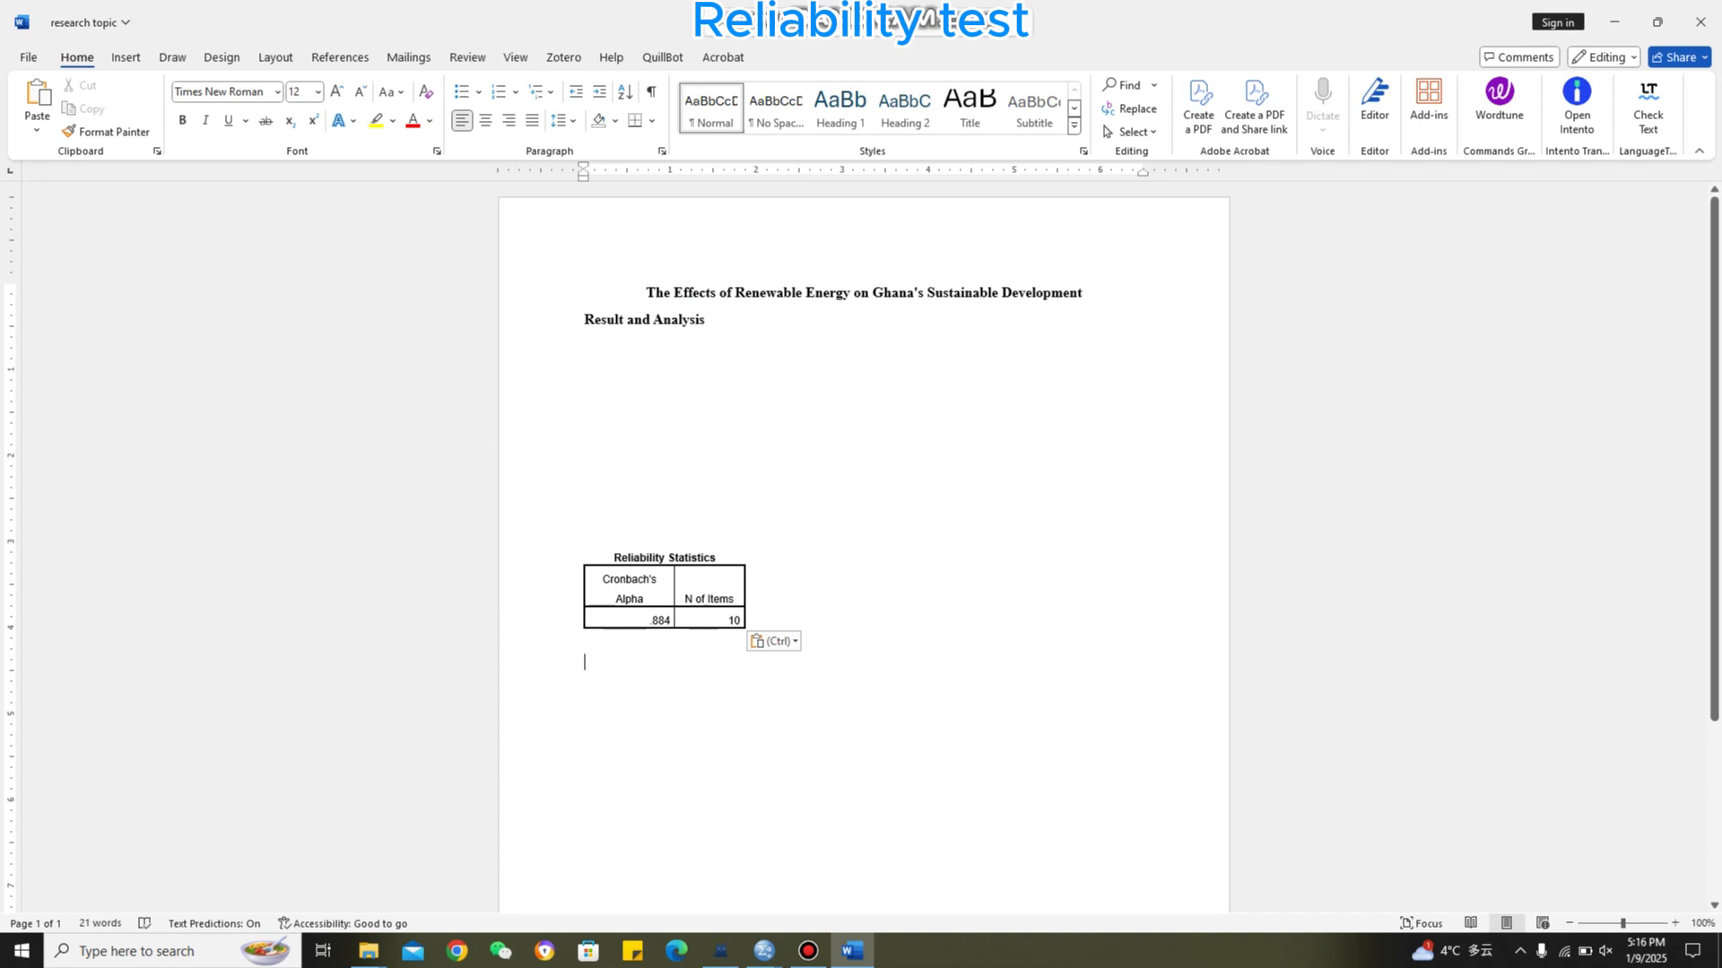
Label the pasted Reliability Statistics table RE in the Word document and save the document
left_click(585, 483)
type("R")
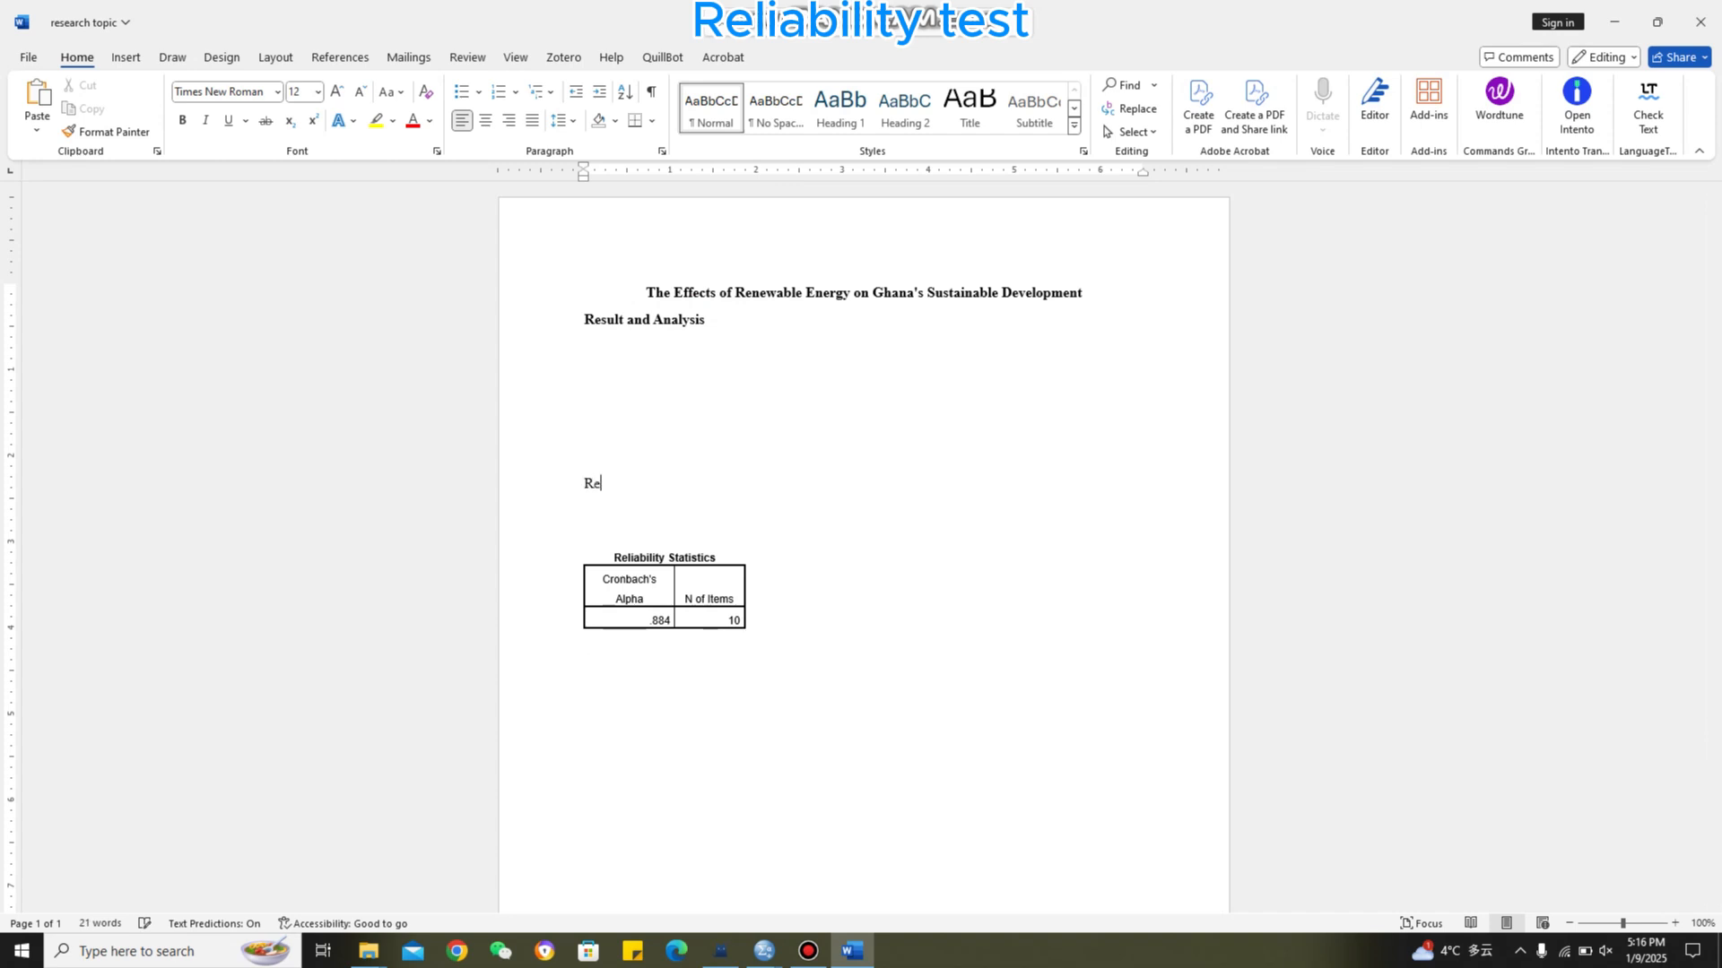
type("E")
left_click(28, 58)
left_click(24, 61)
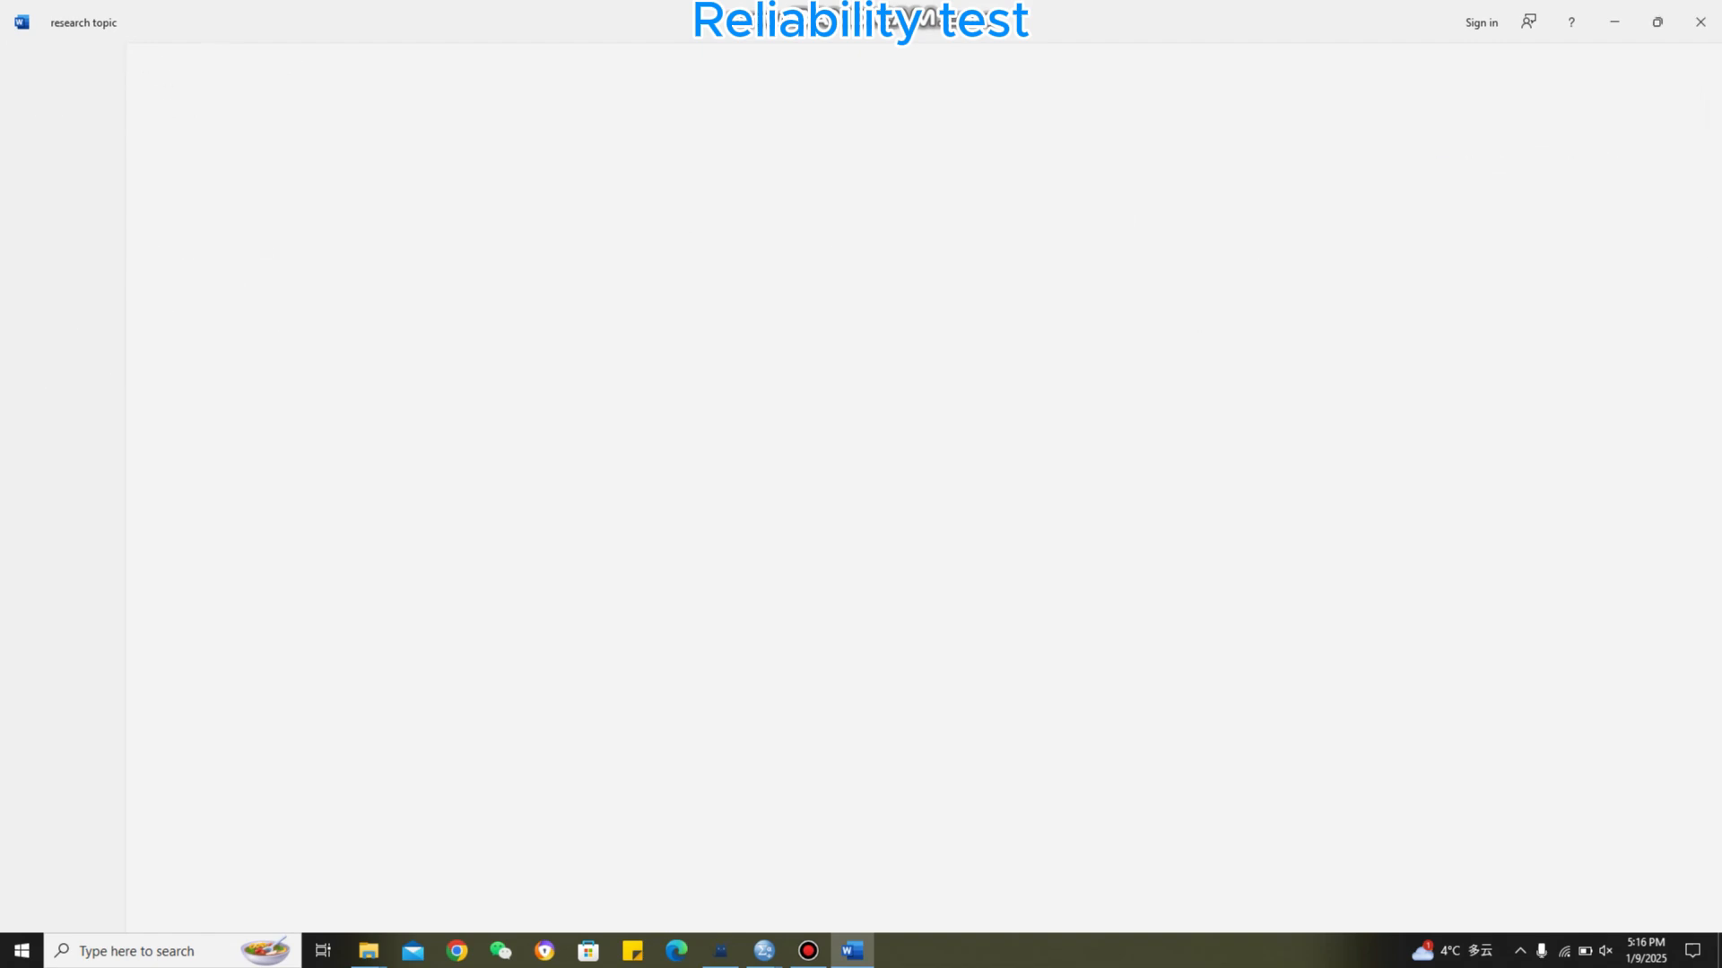
key("ctrl+s")
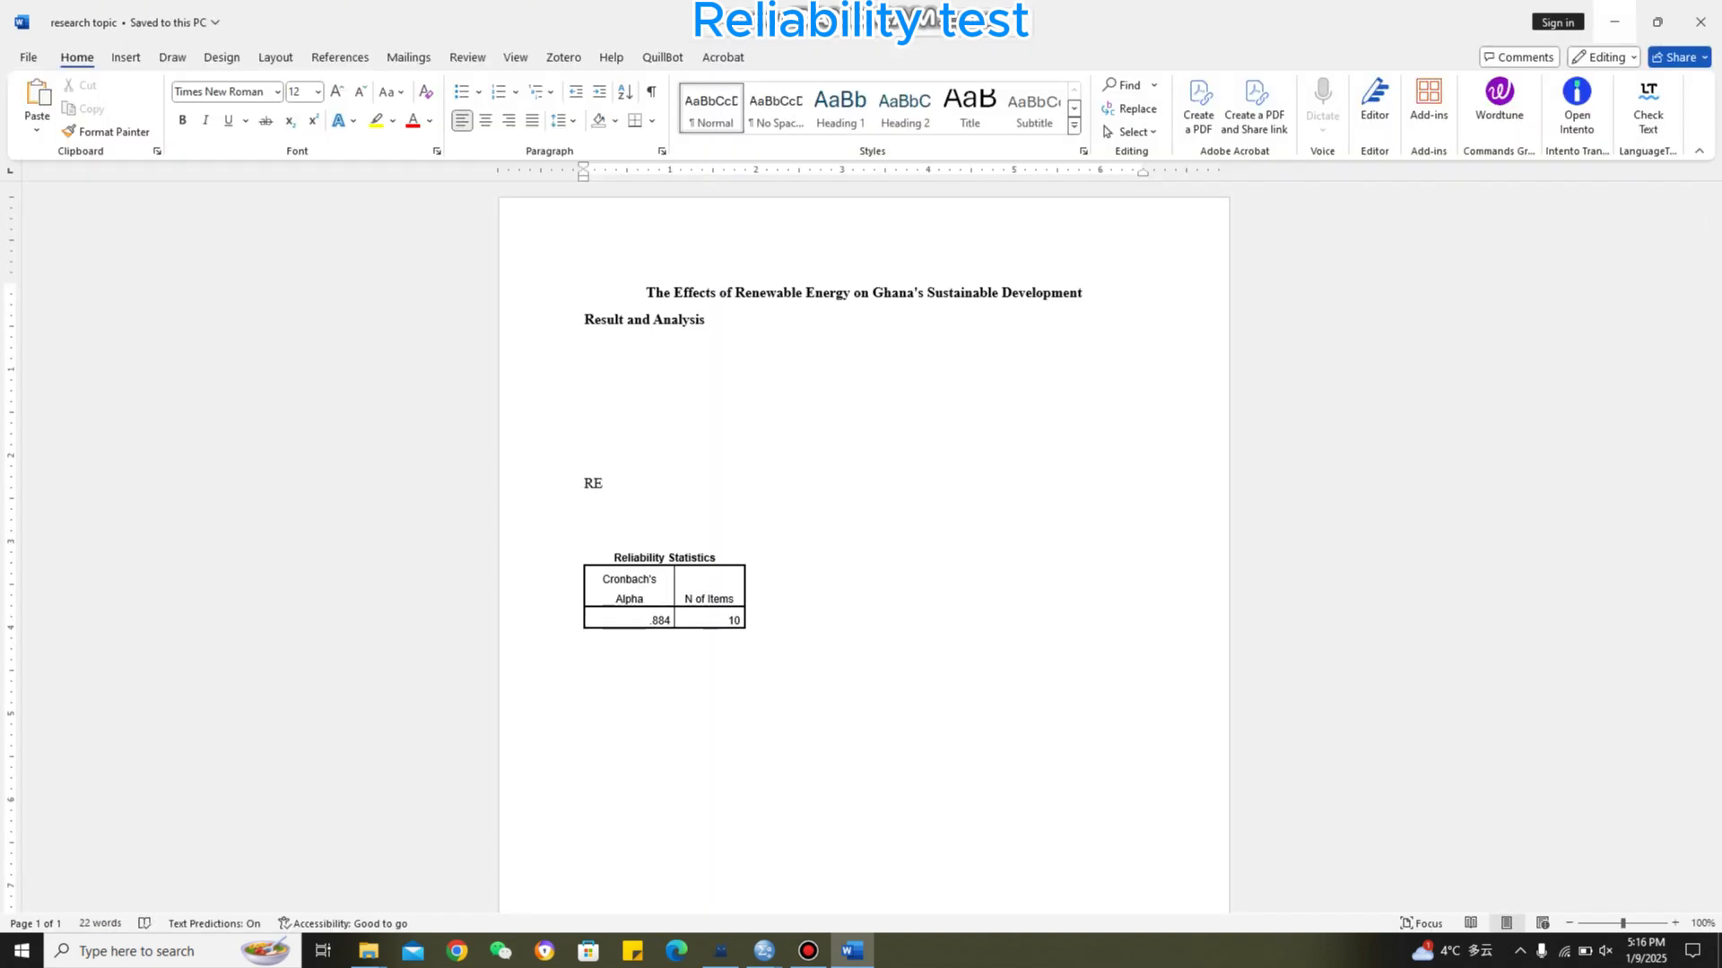
Switch back to the SPSS data editor, reopen the Reliability Analysis and reset it to clear the previous items
left_click(1614, 22)
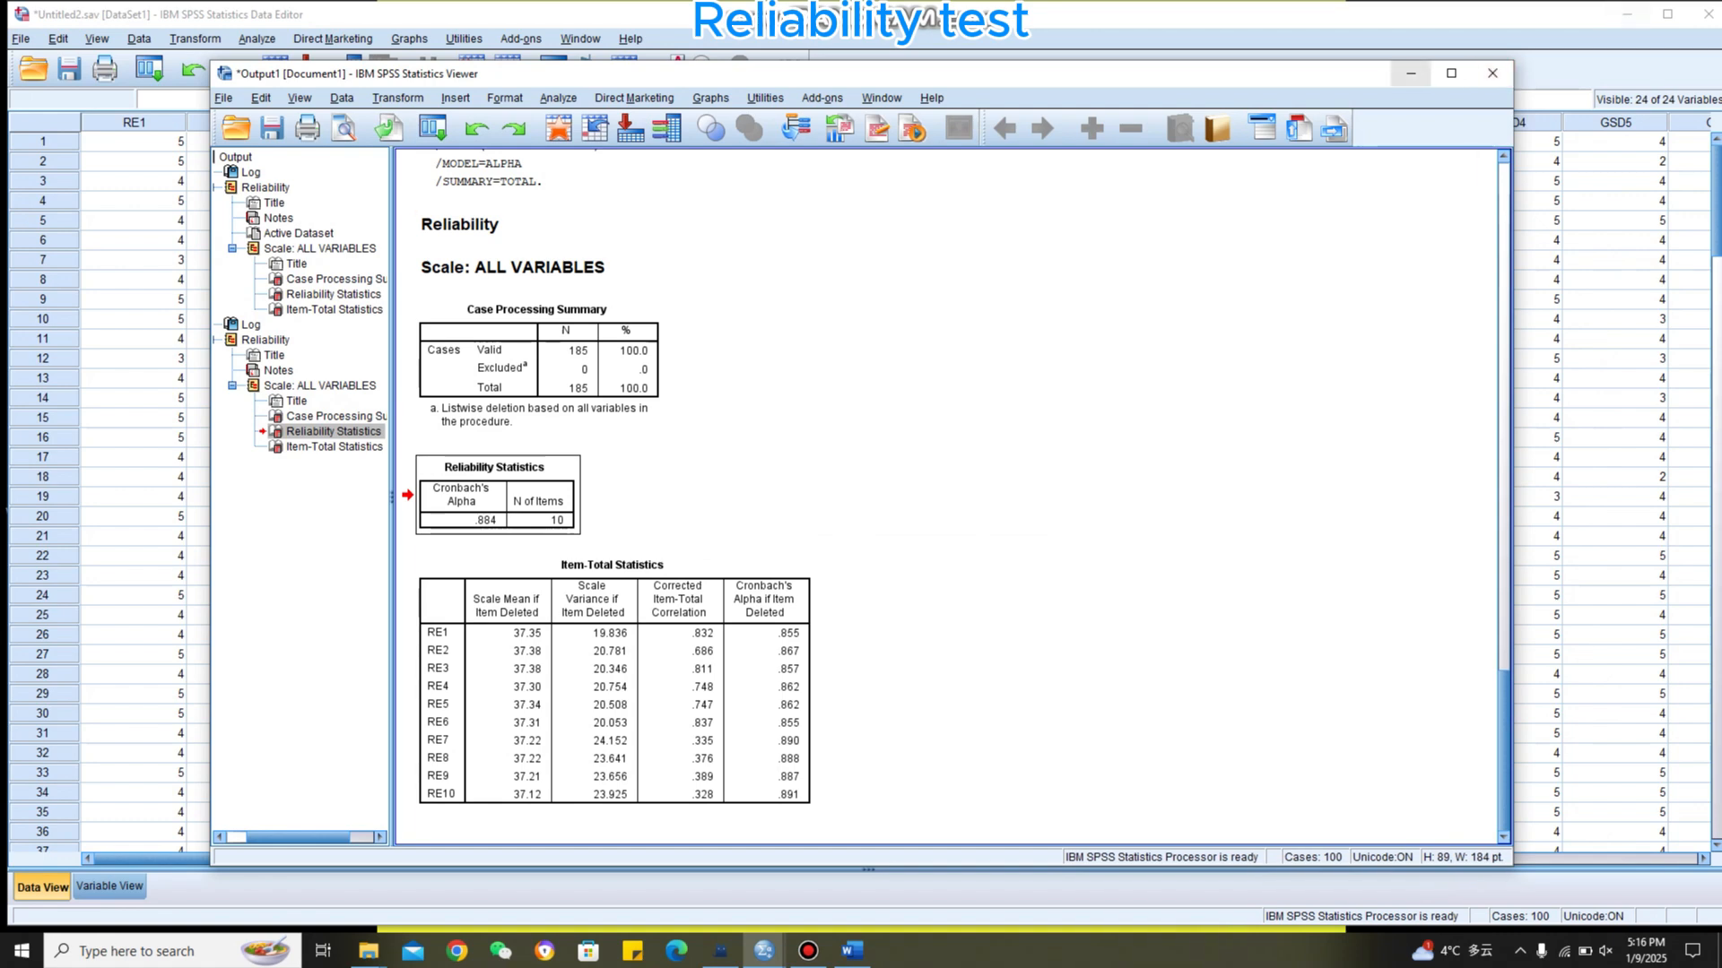
left_click(1411, 74)
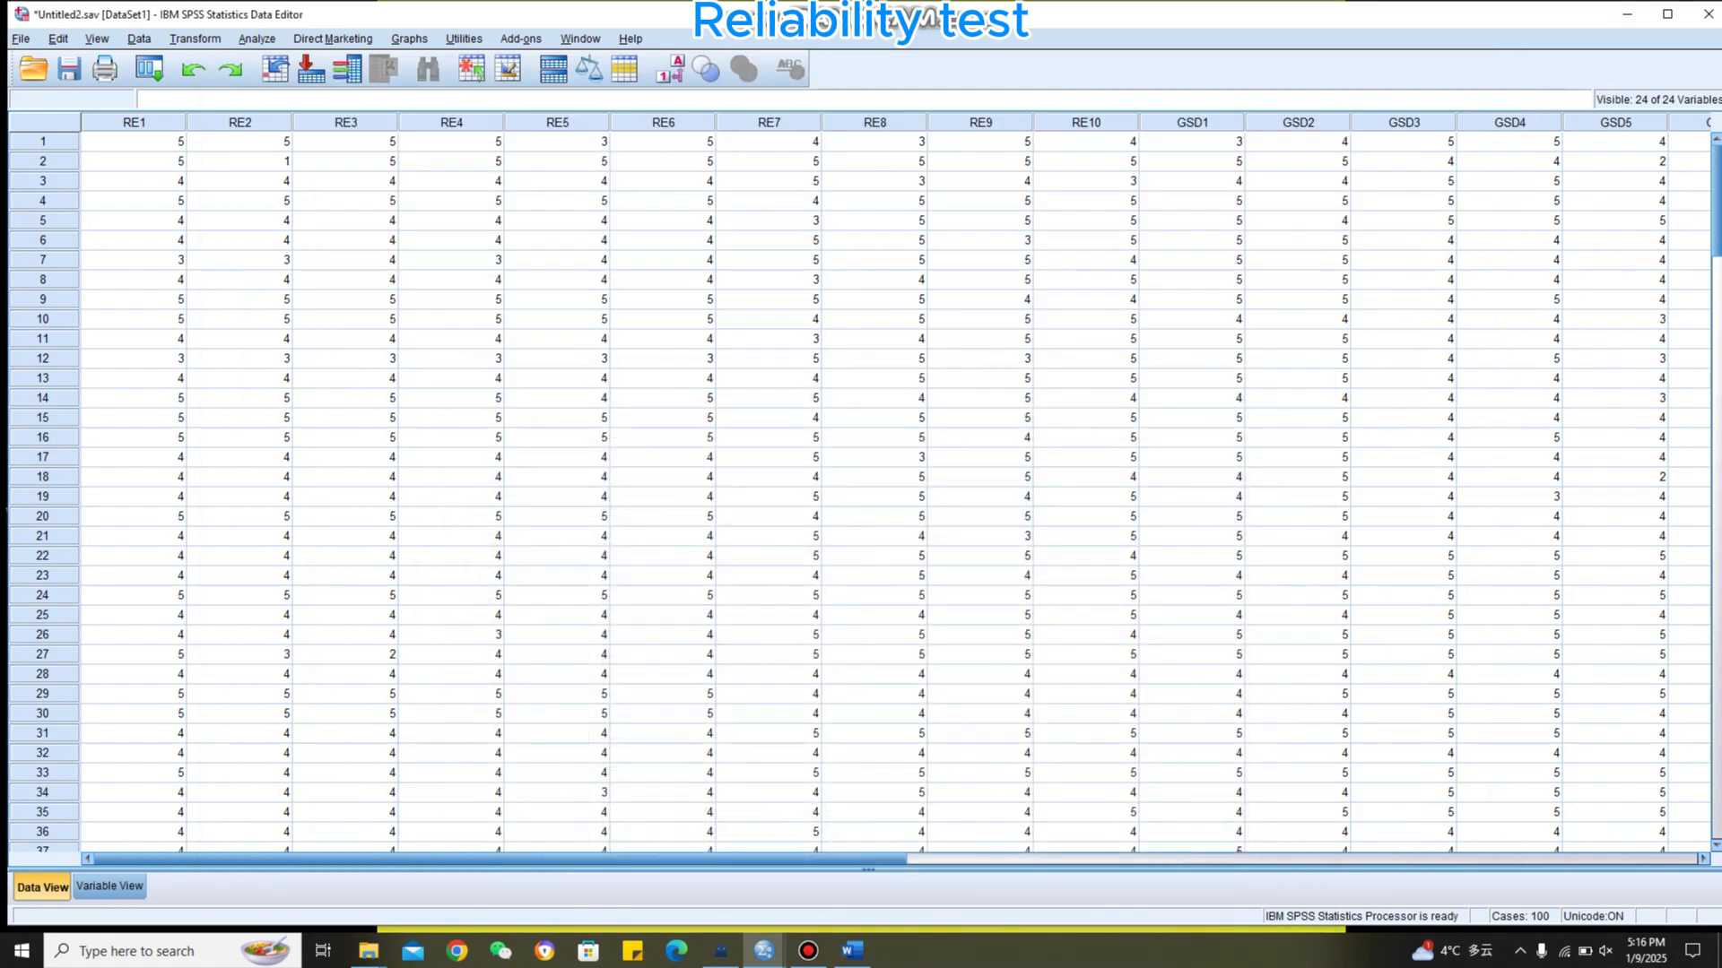
mouse_move(499, 859)
left_mouse_down()
mouse_move(635, 859)
mouse_move(521, 859)
left_mouse_up()
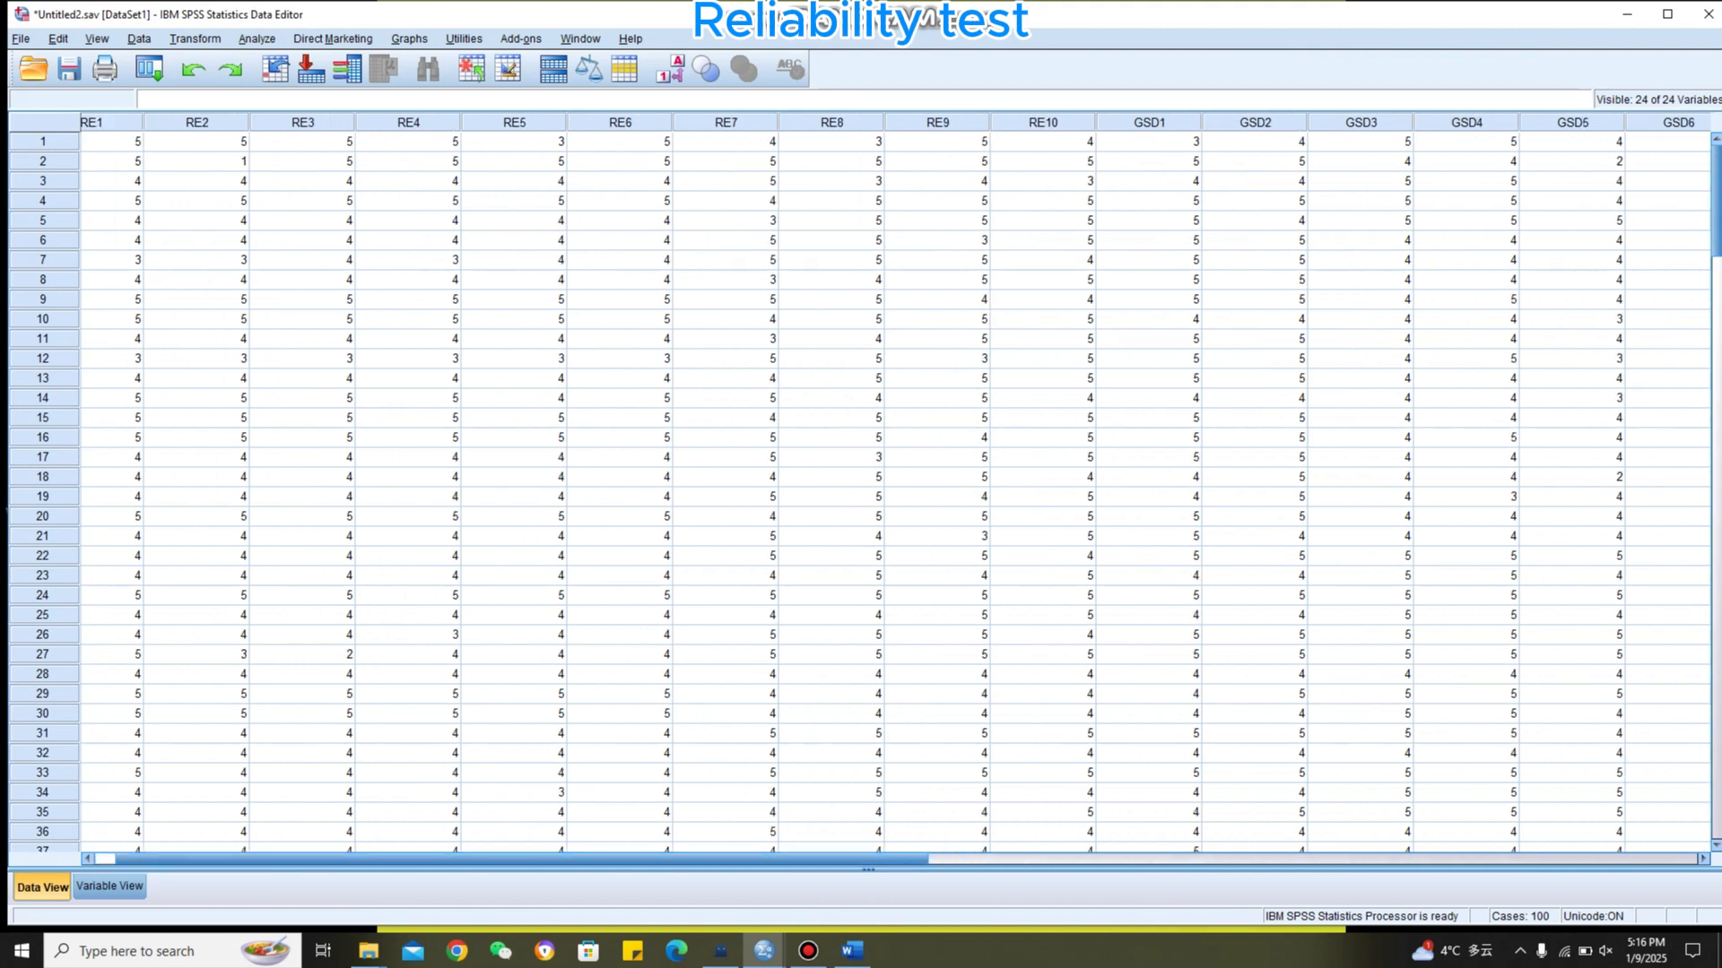
left_click(256, 39)
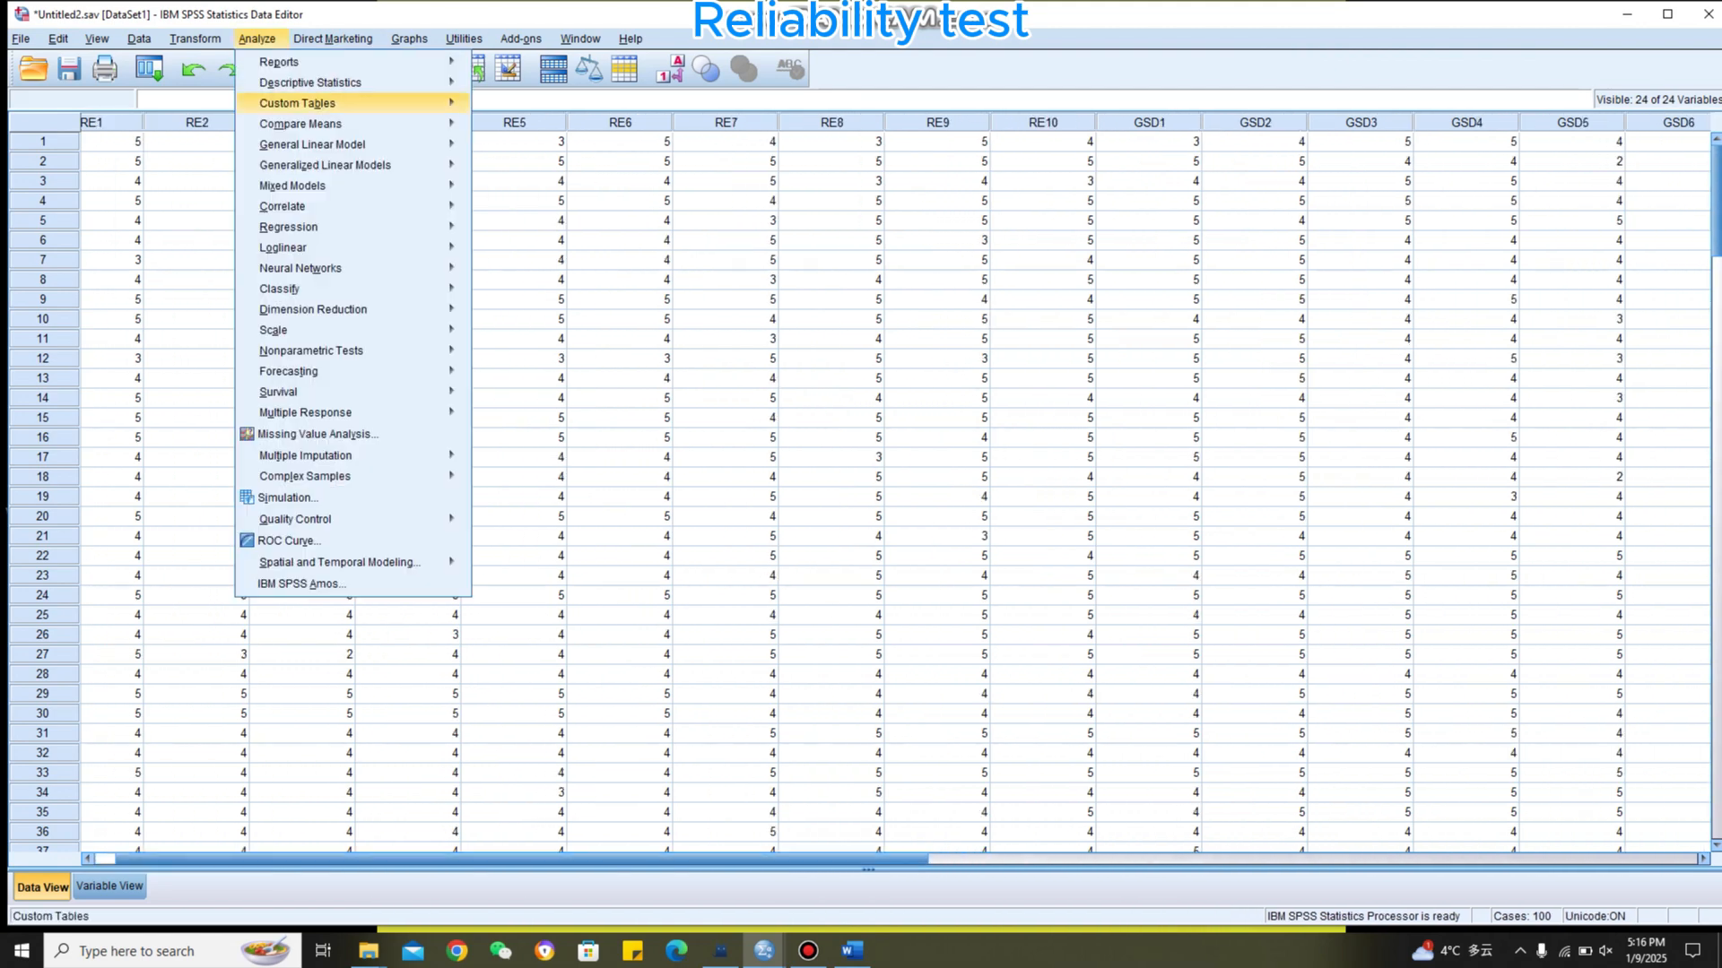
mouse_move(274, 330)
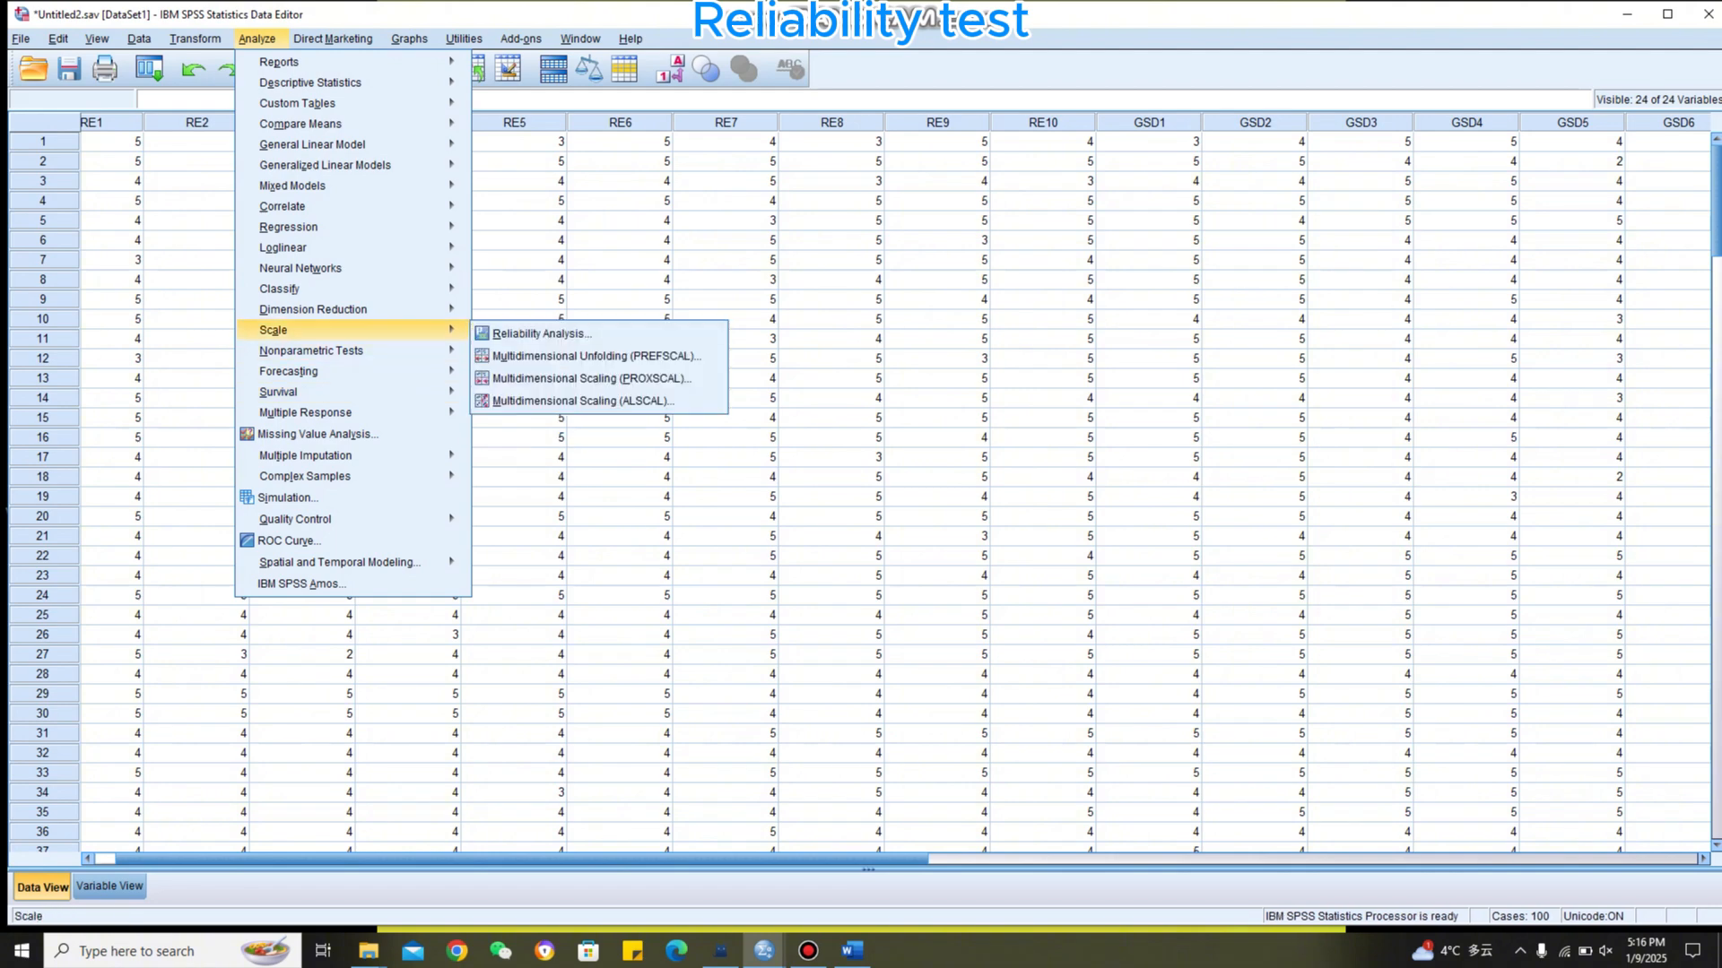
left_click(542, 334)
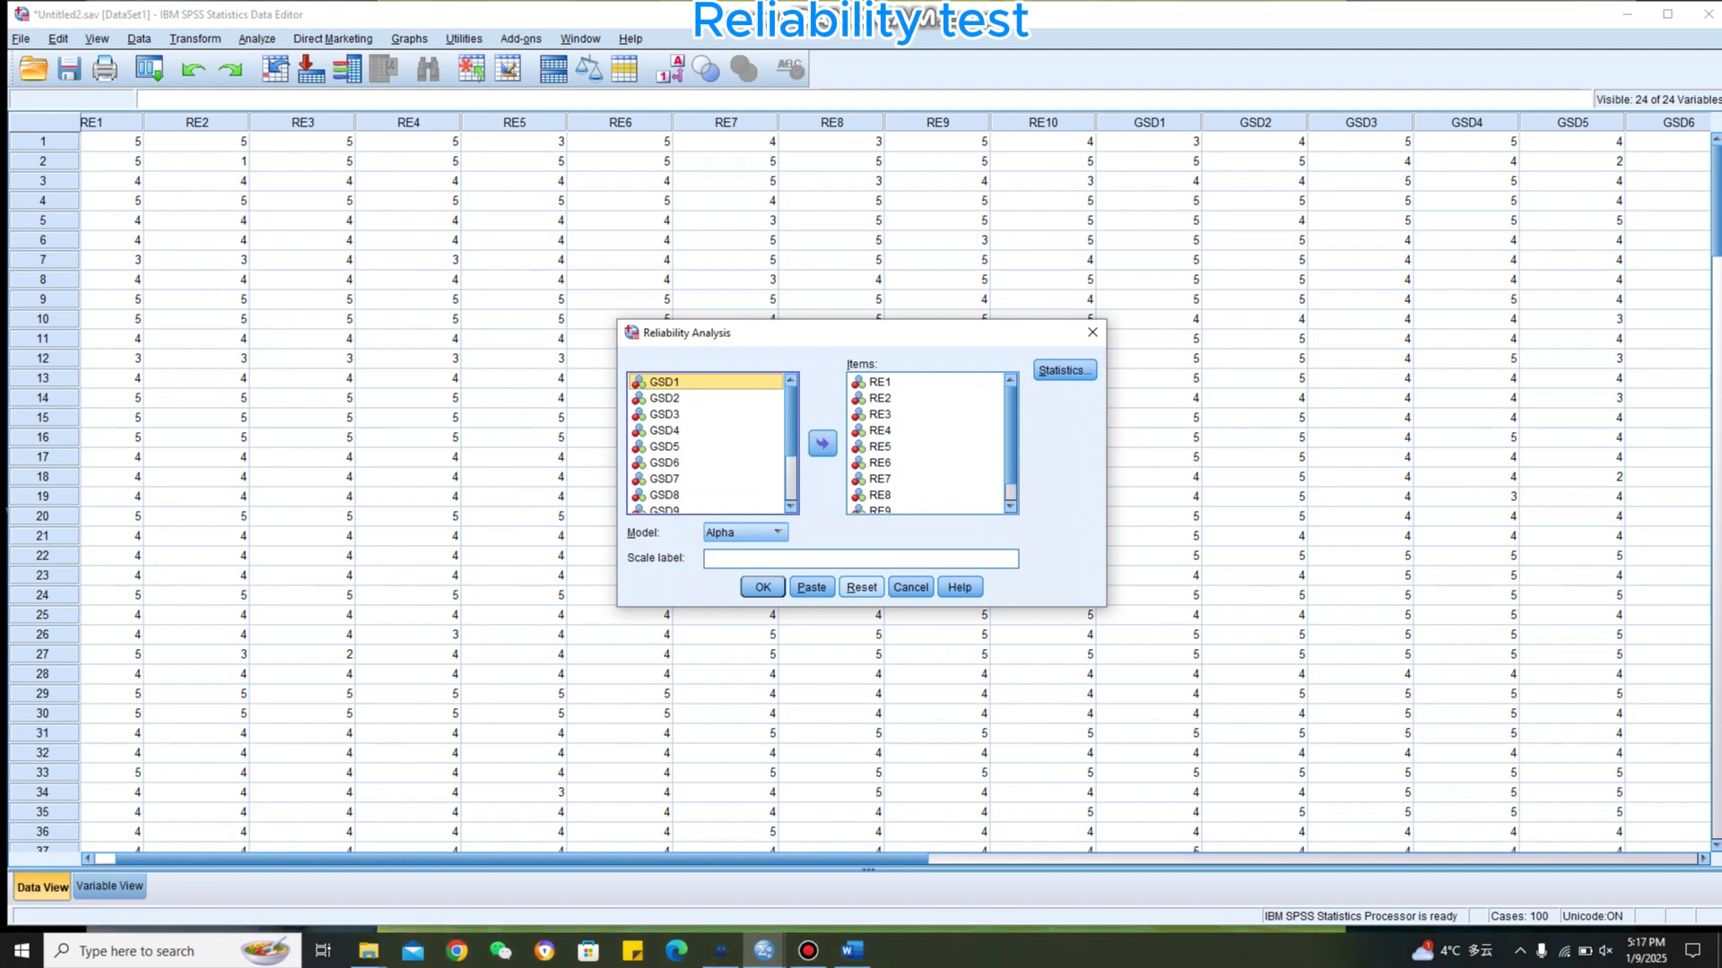
left_click(861, 588)
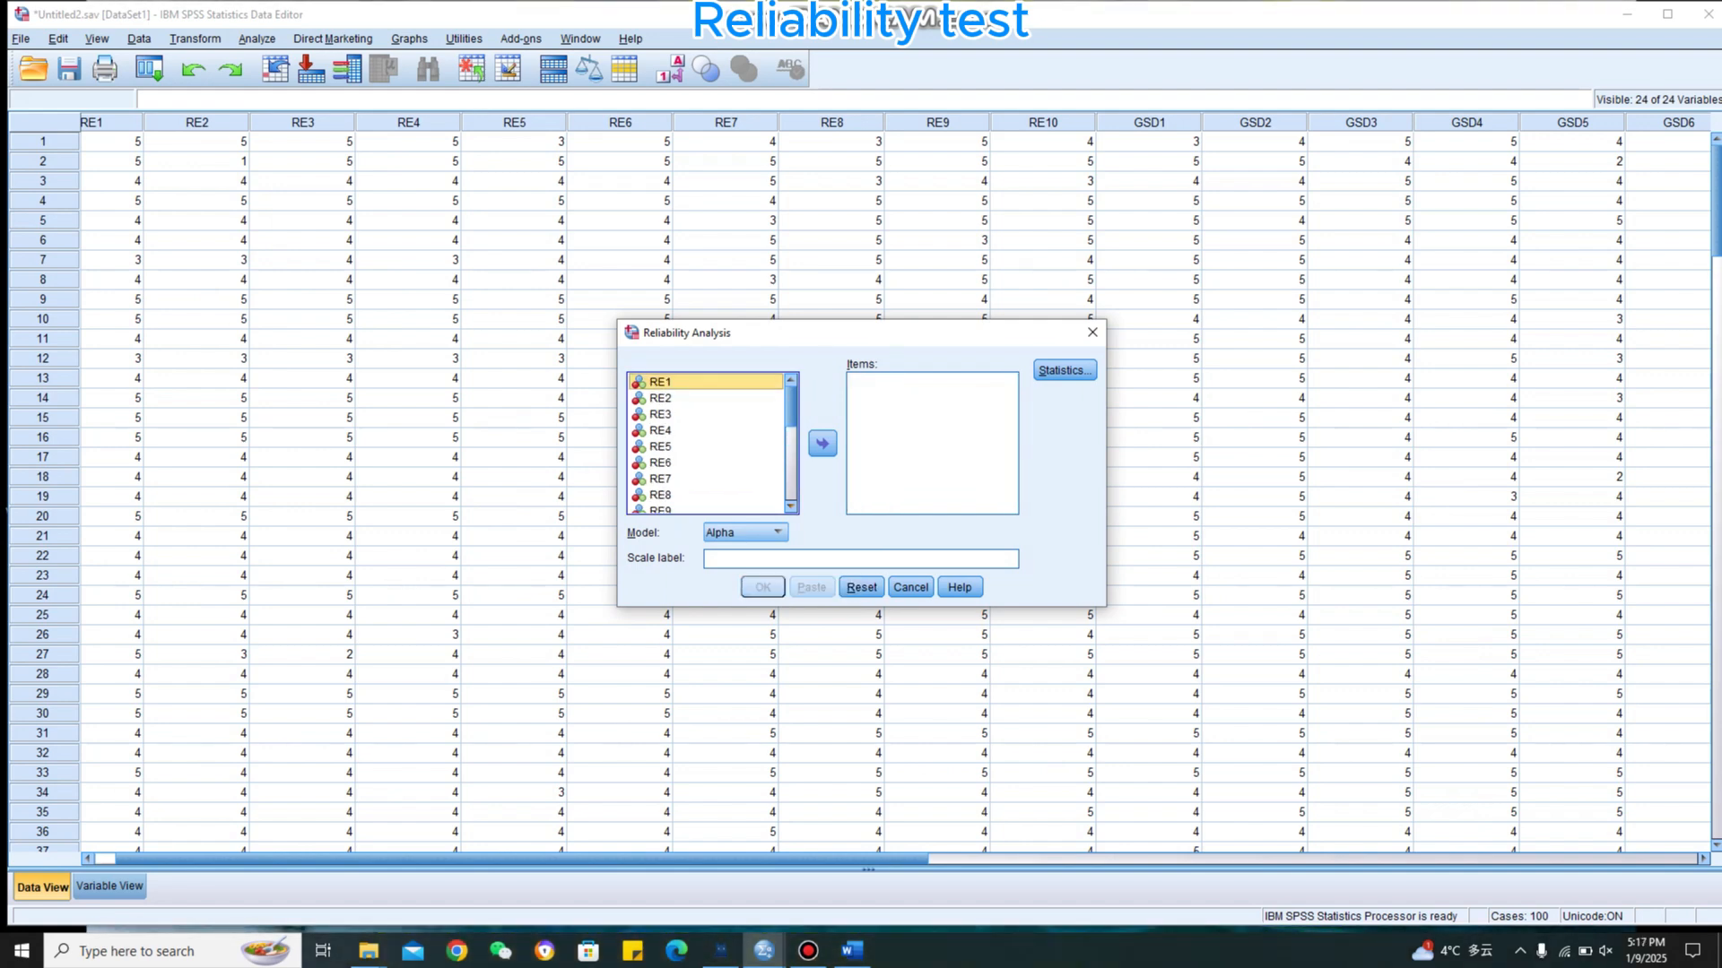
Add the ten Ghana sustainable development variables GSD1 through GSD10 to the reliability analysis items
scroll(706, 443, "down", 6)
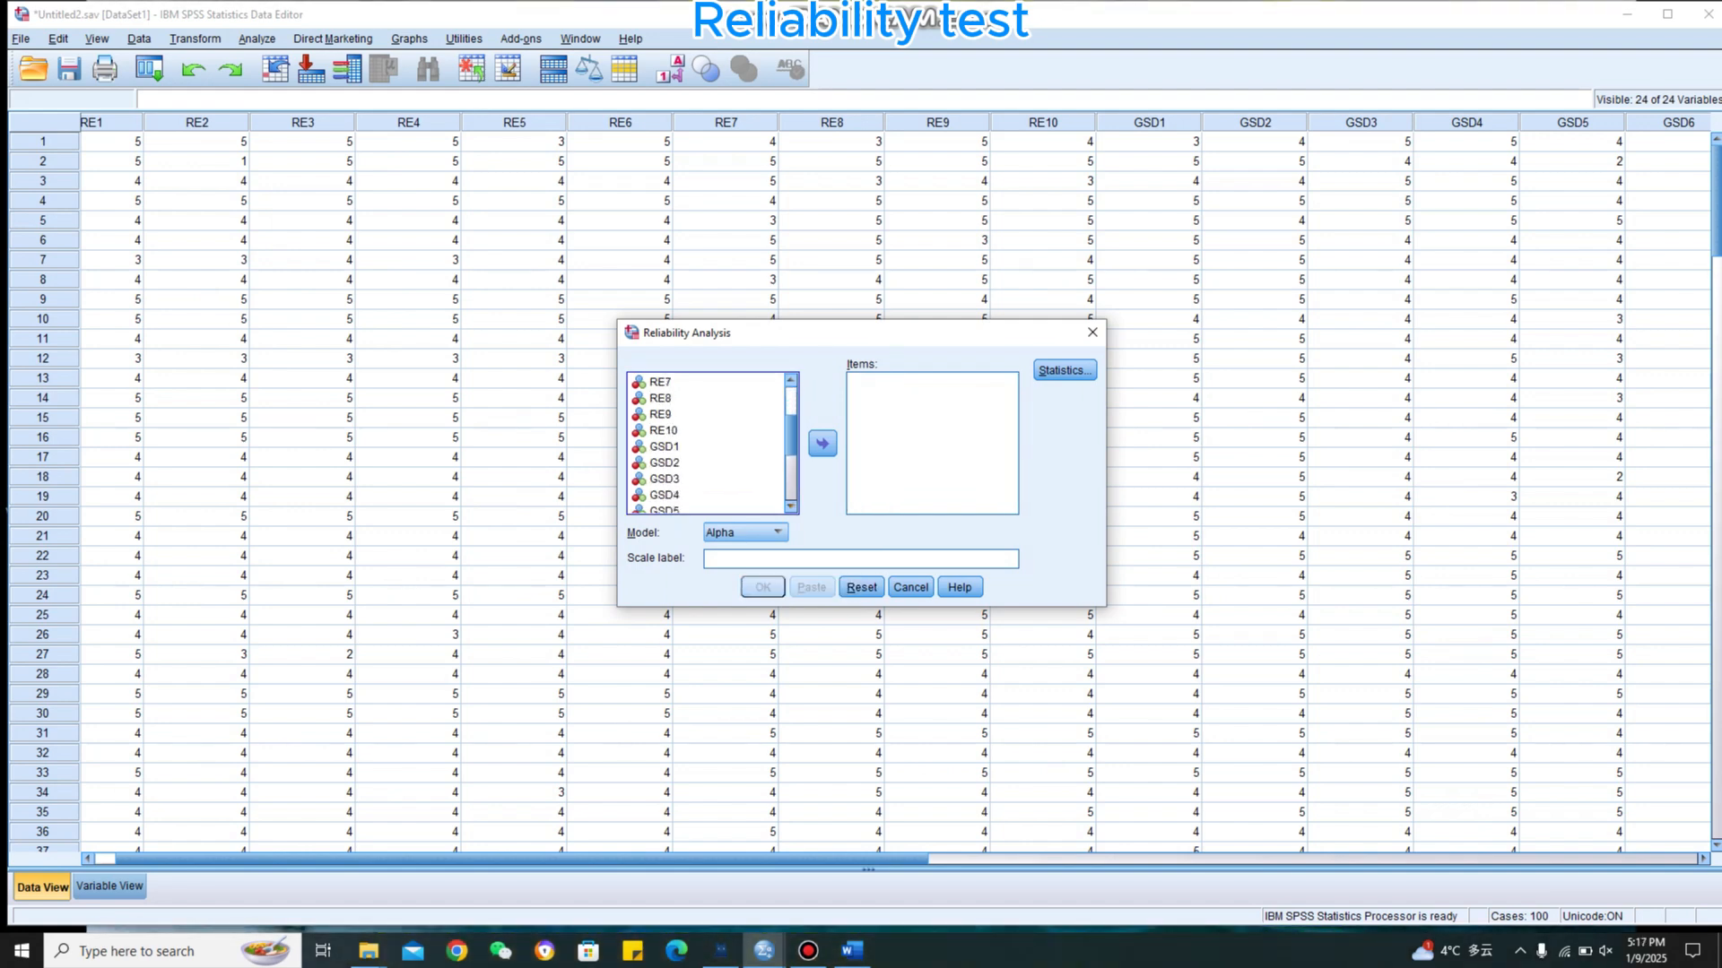
scroll(706, 444, "down", 2)
left_click(665, 414)
left_click(665, 431, "ctrl")
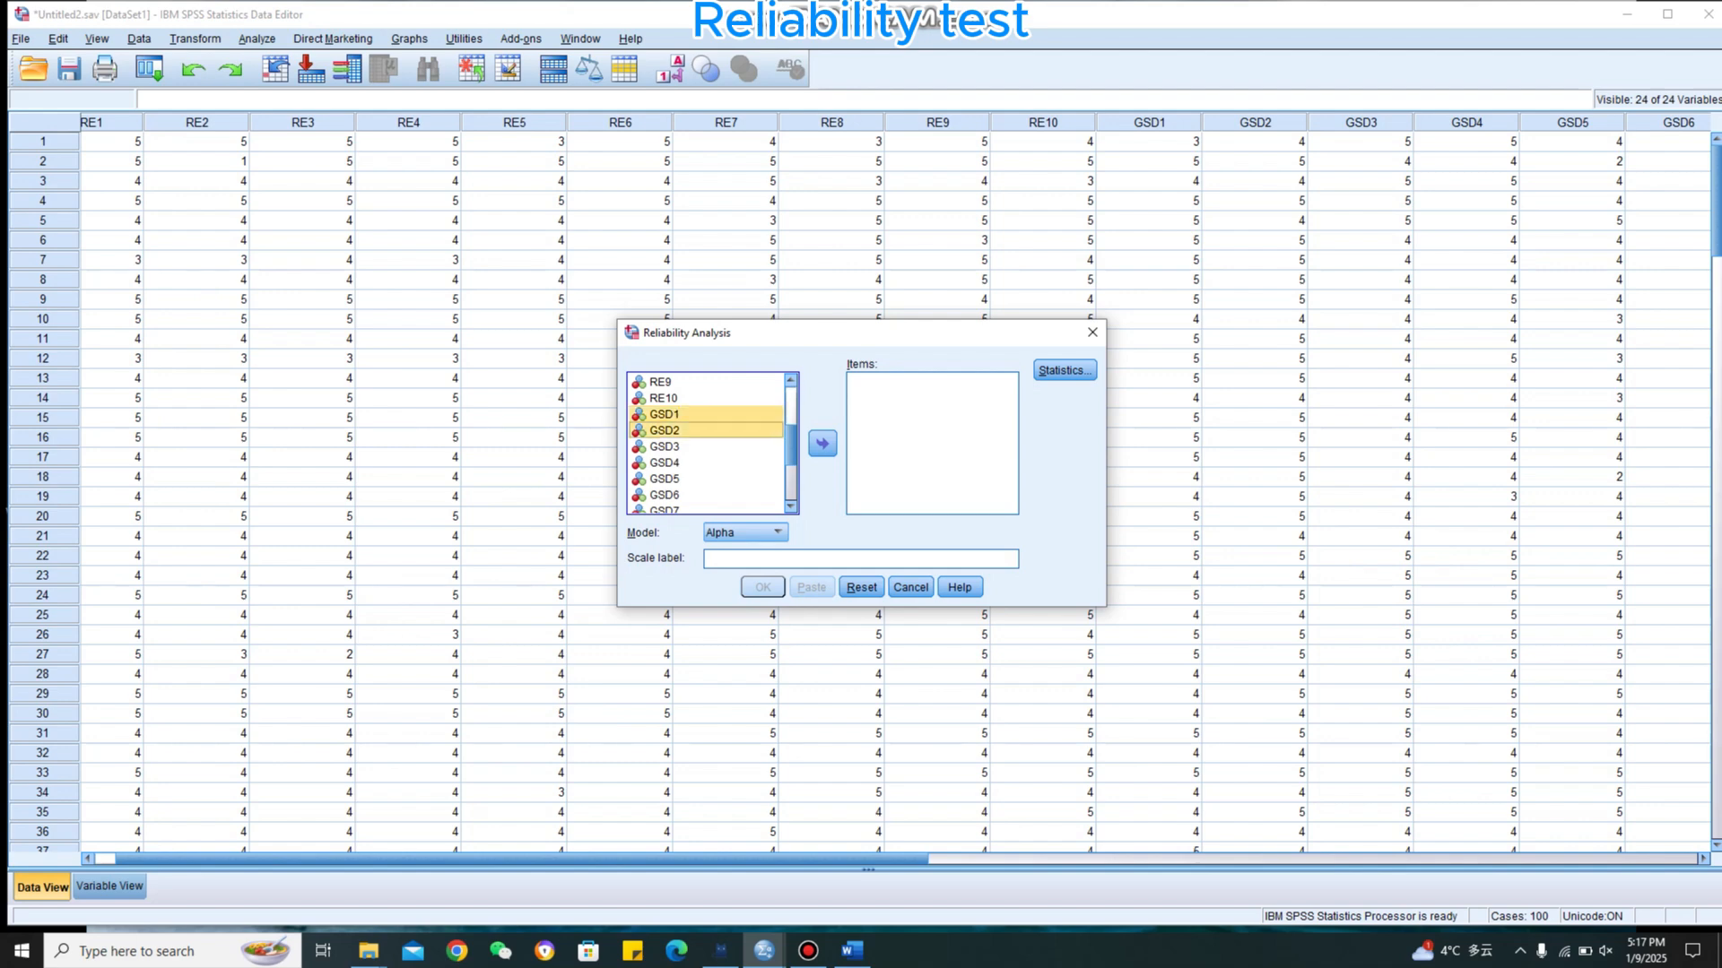
left_click(665, 447, "ctrl")
left_click(665, 463, "ctrl")
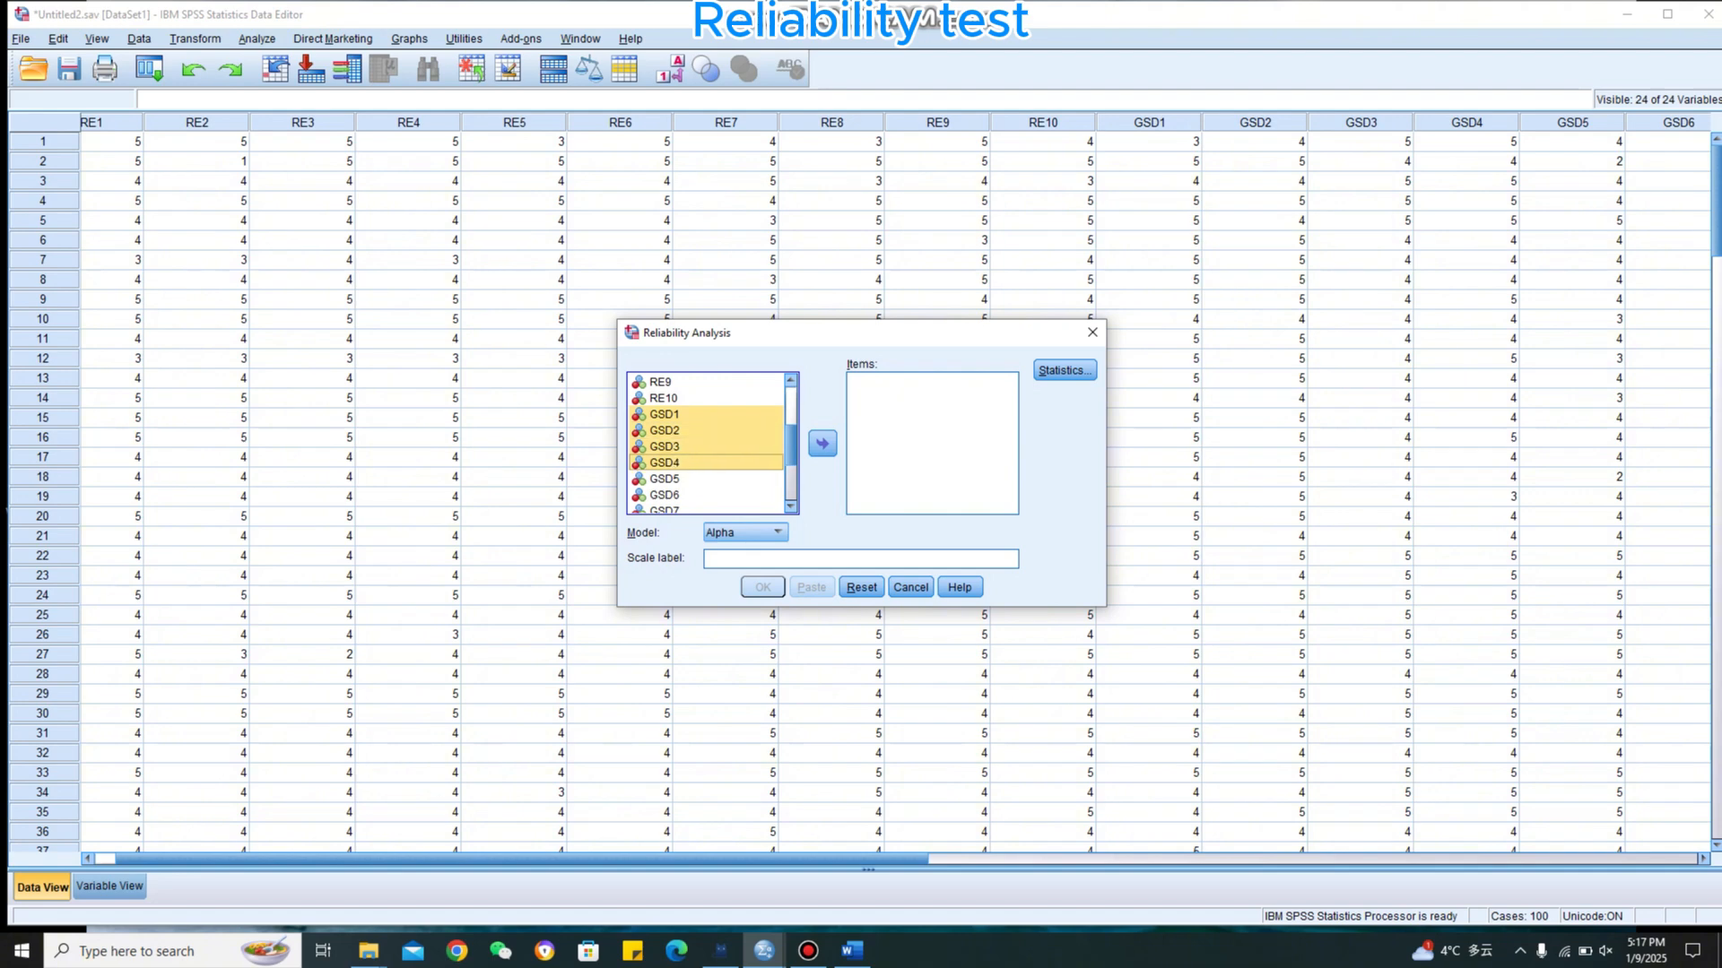
left_click(665, 479, "ctrl")
left_click(664, 495, "ctrl")
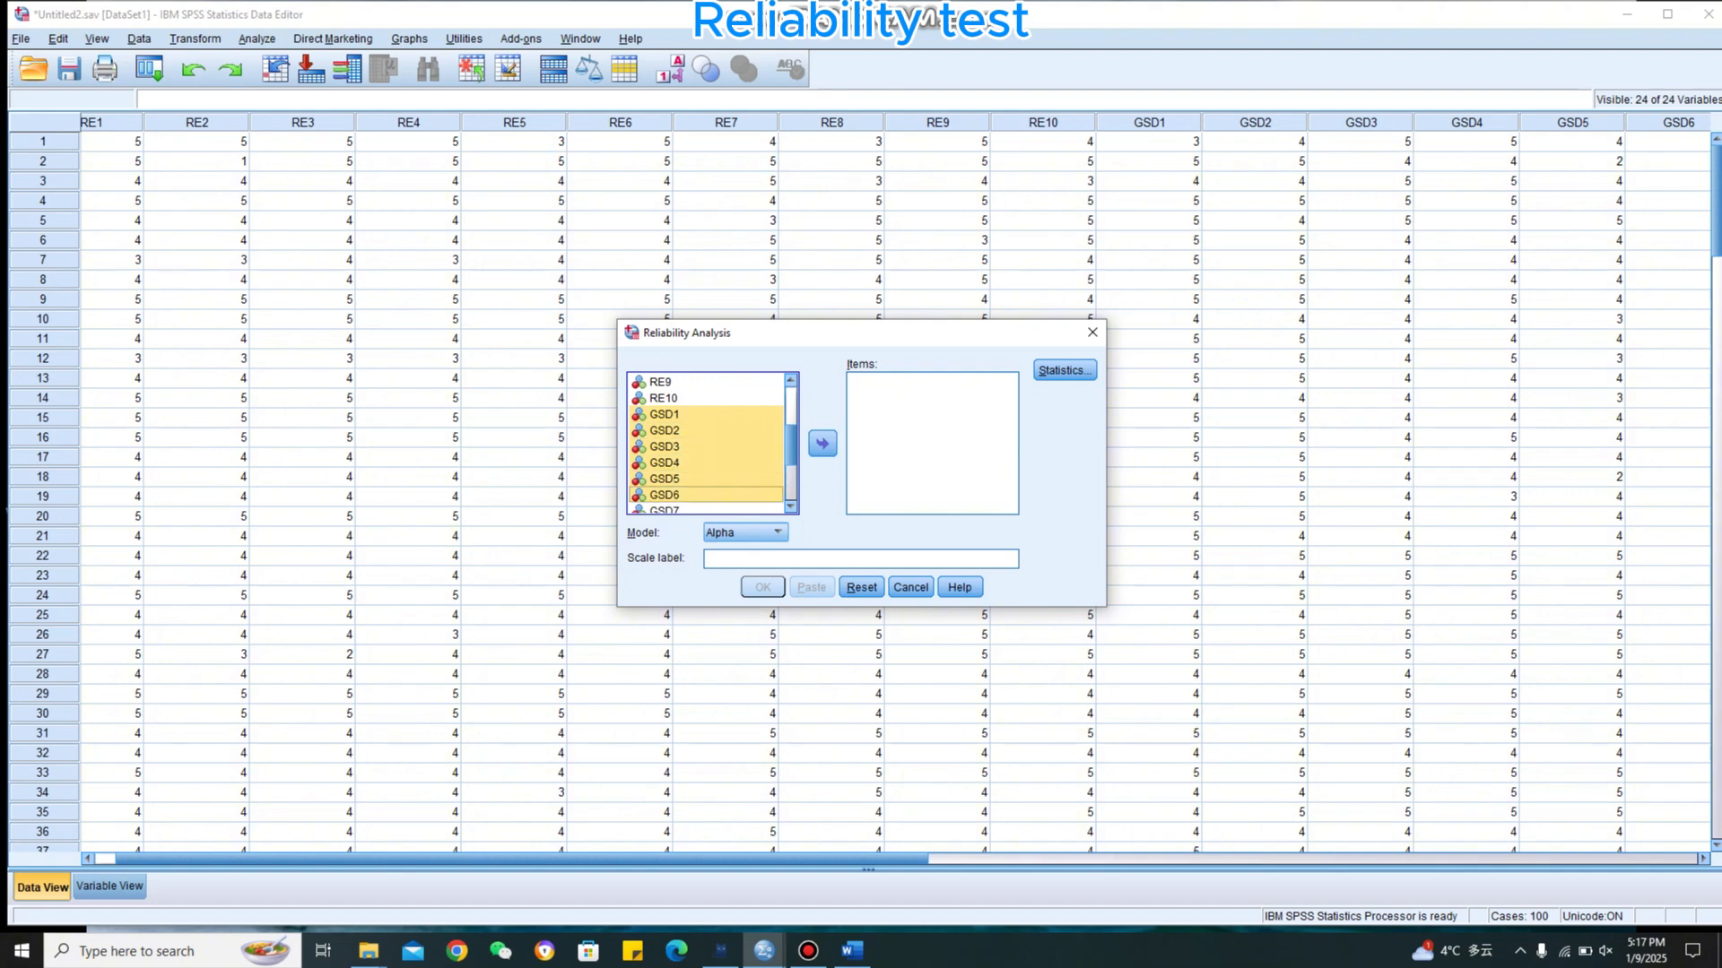
scroll(706, 444, "down", 4)
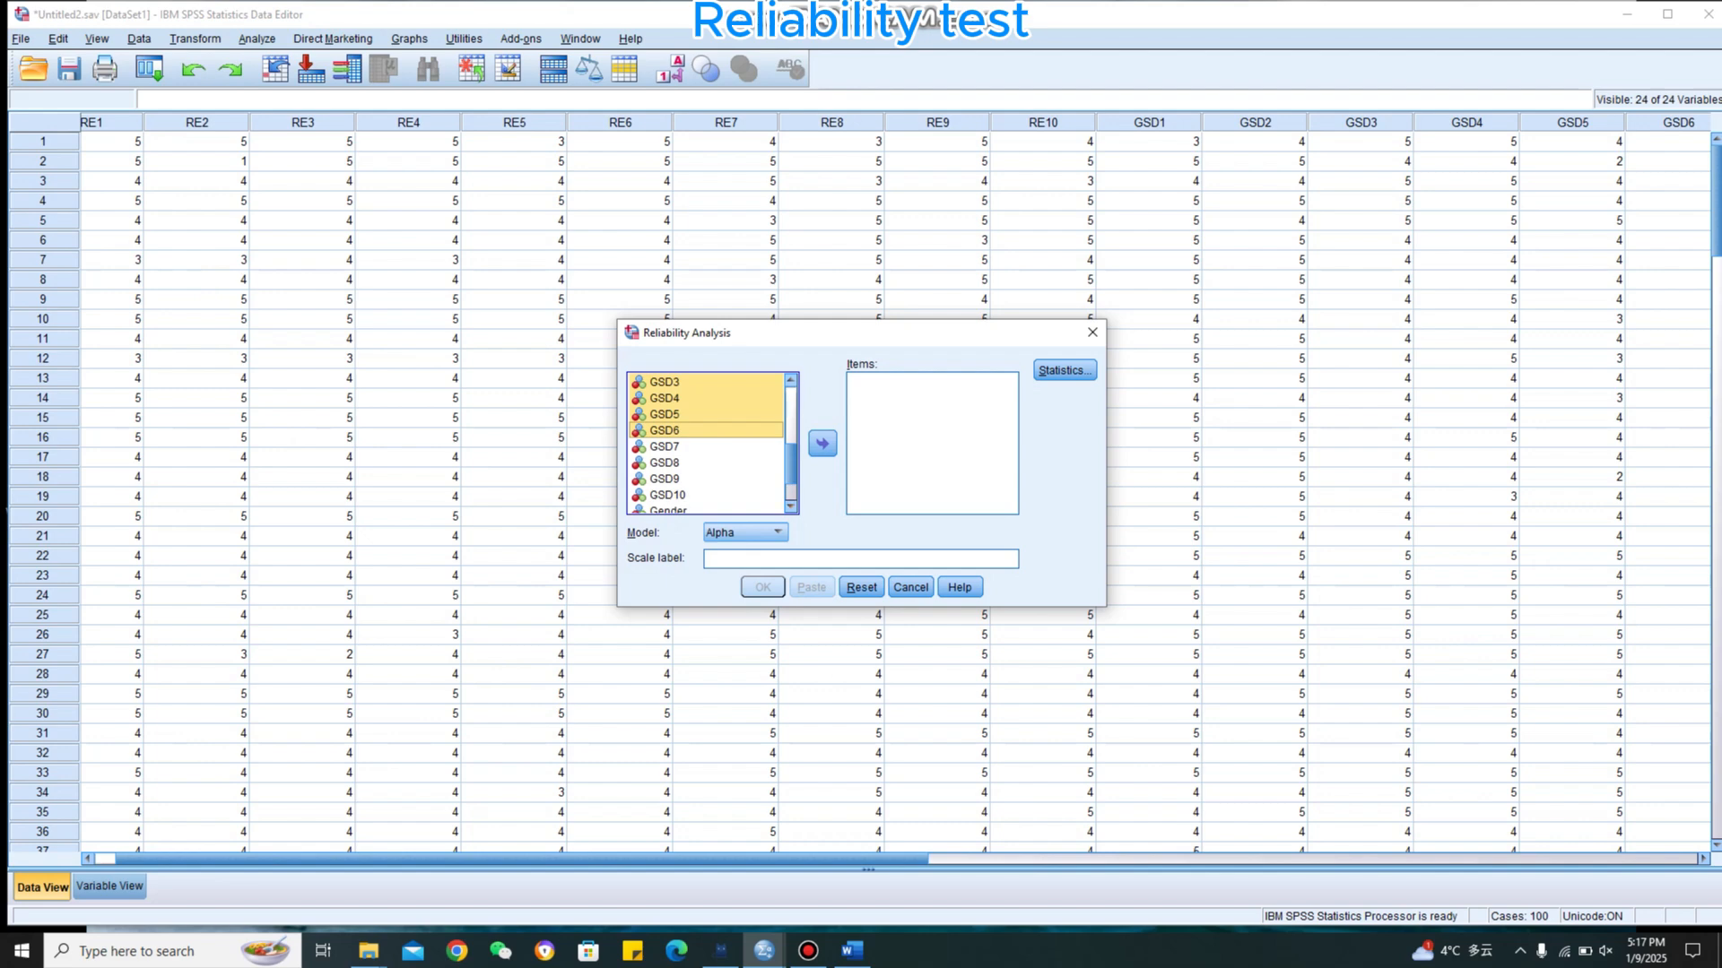
left_click(664, 446, "ctrl")
left_click(665, 463, "ctrl")
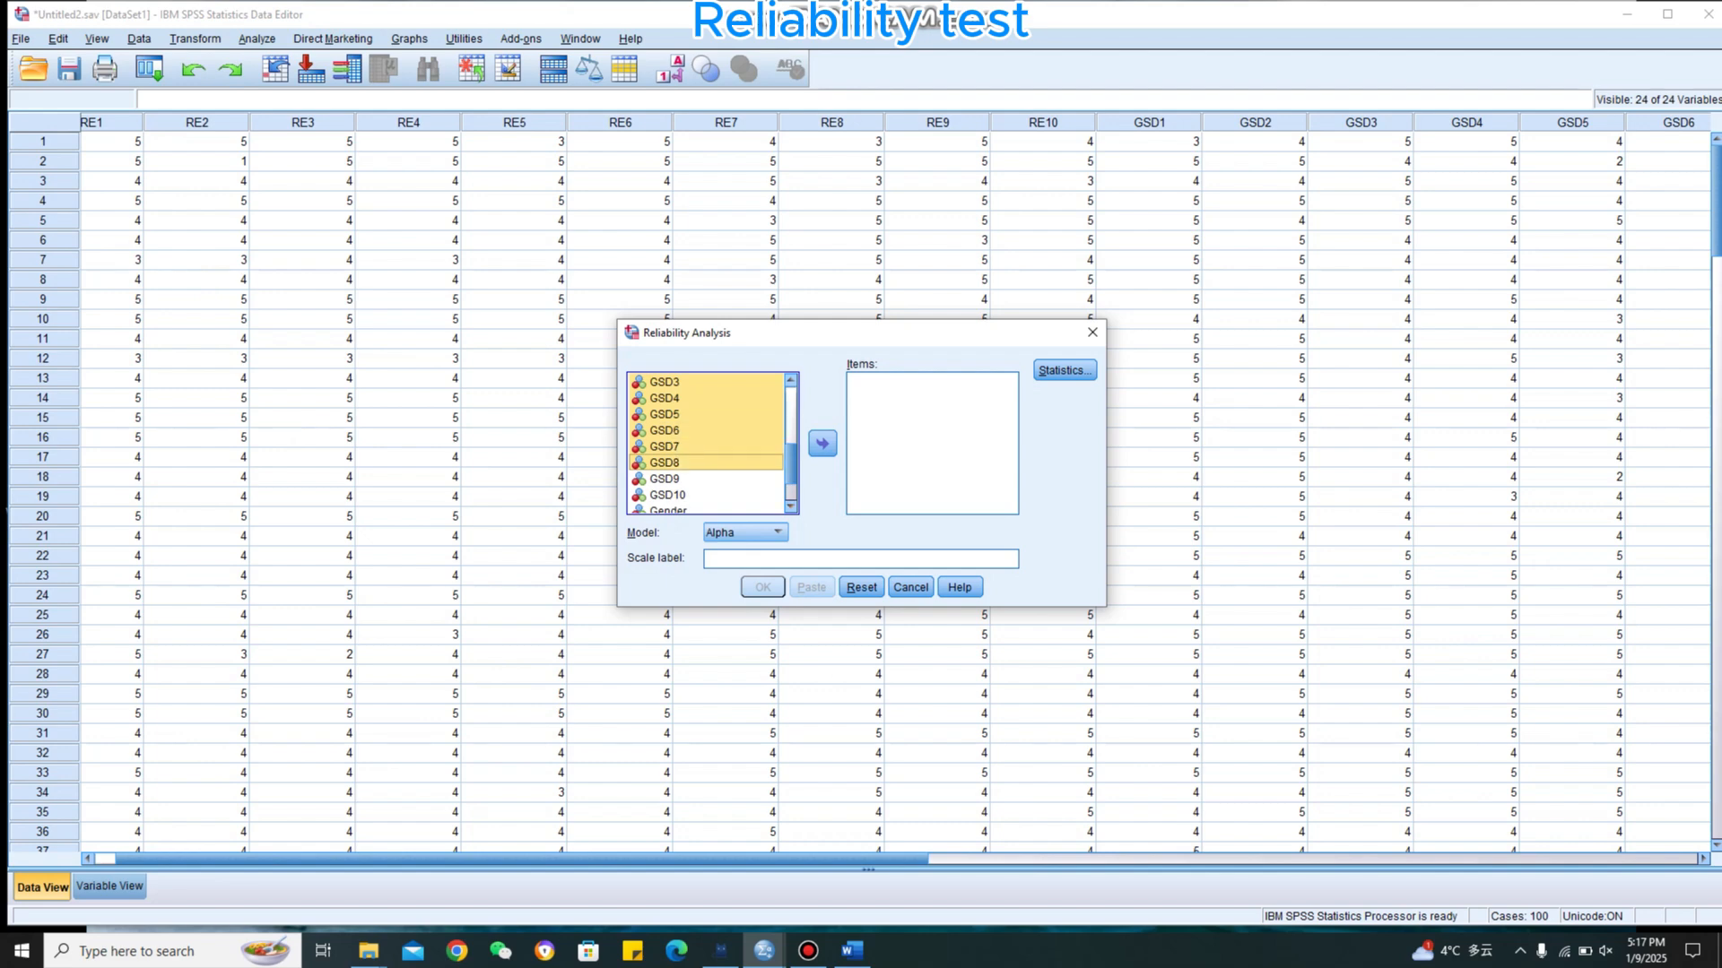
left_click(665, 479, "ctrl")
left_click(667, 495, "ctrl")
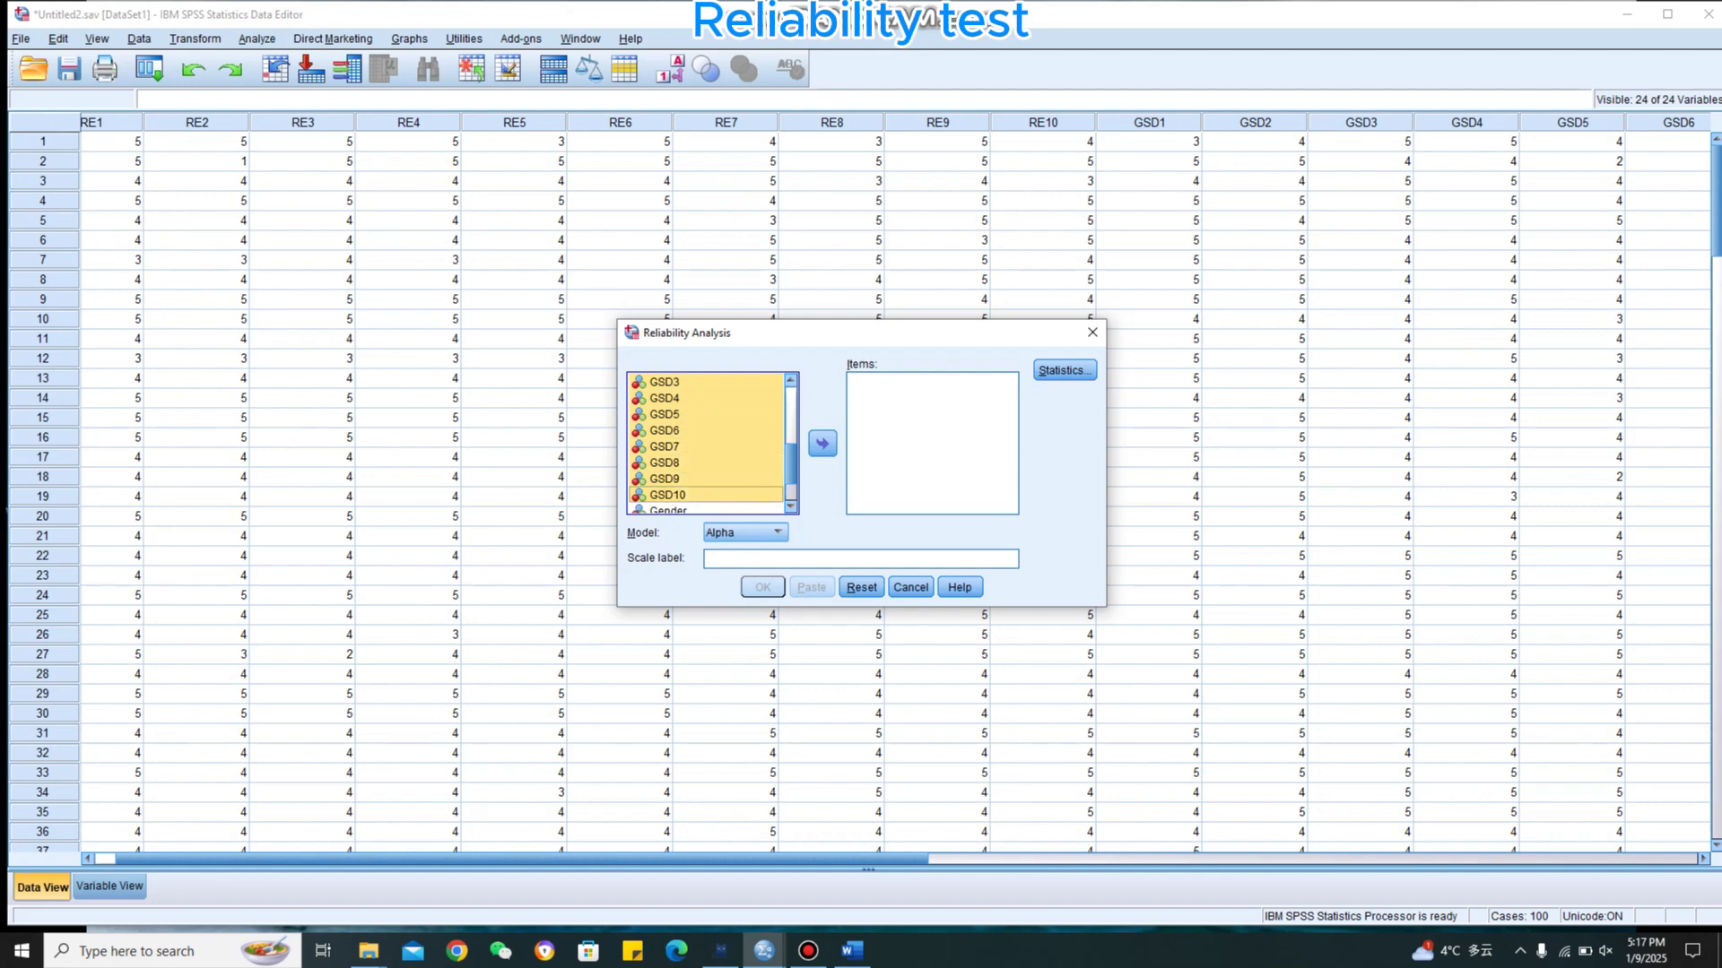
scroll(706, 444, "down", 1)
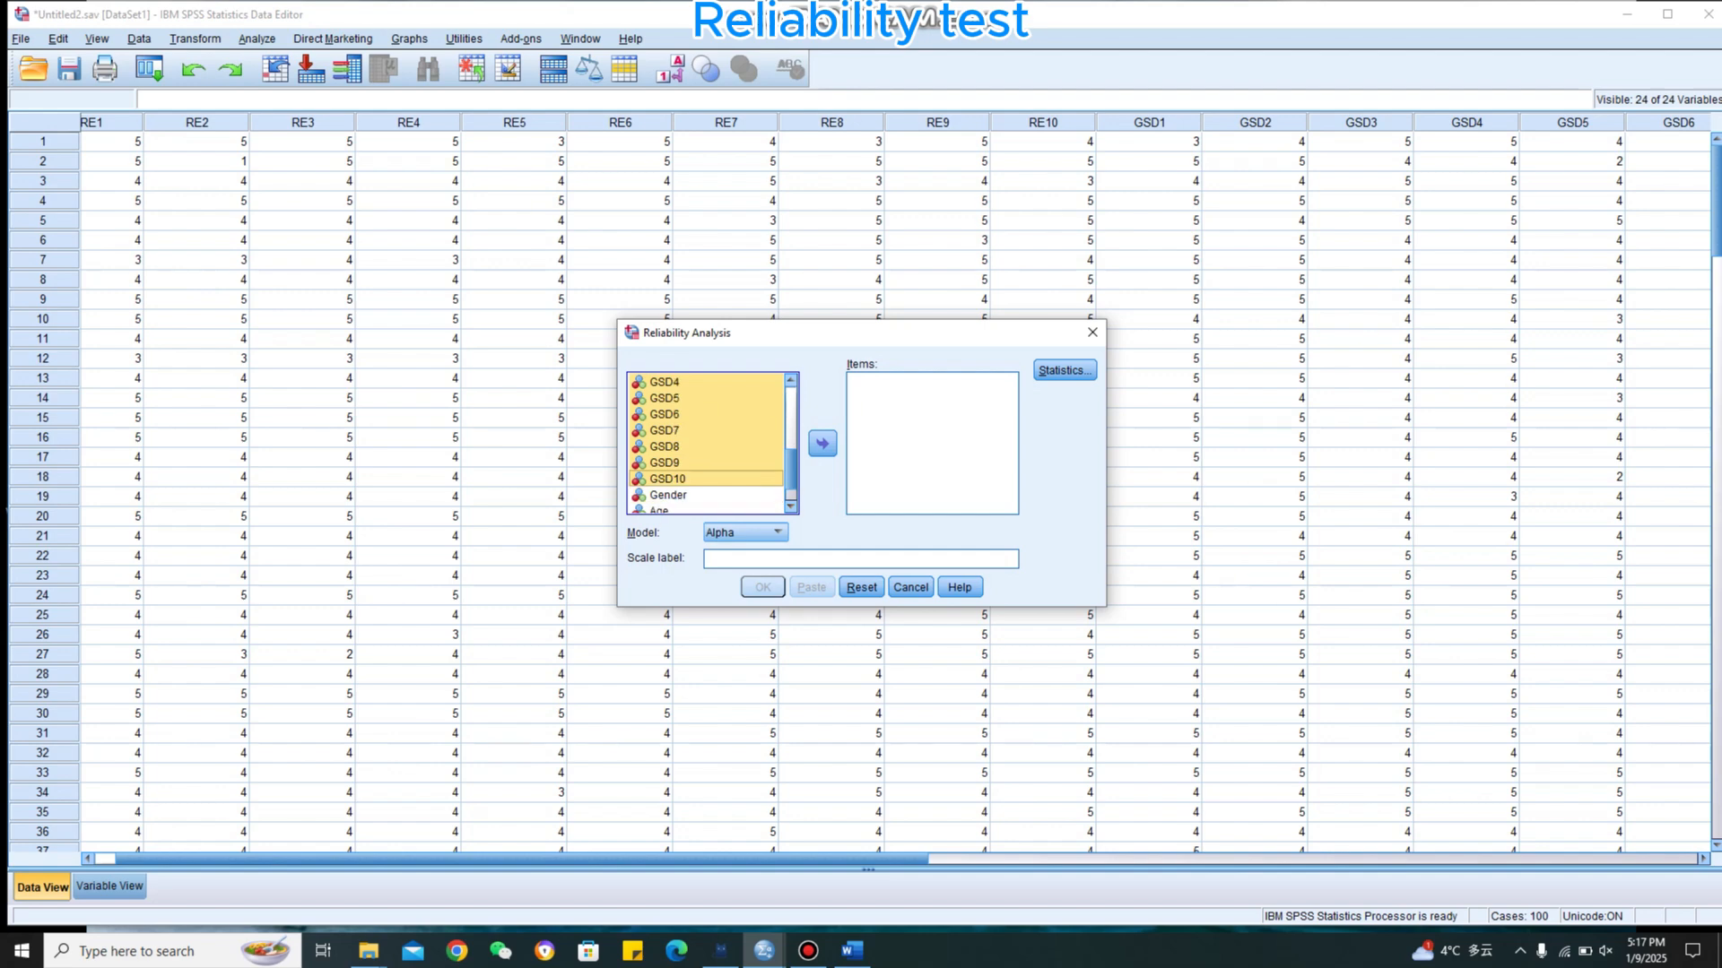
left_click(823, 444)
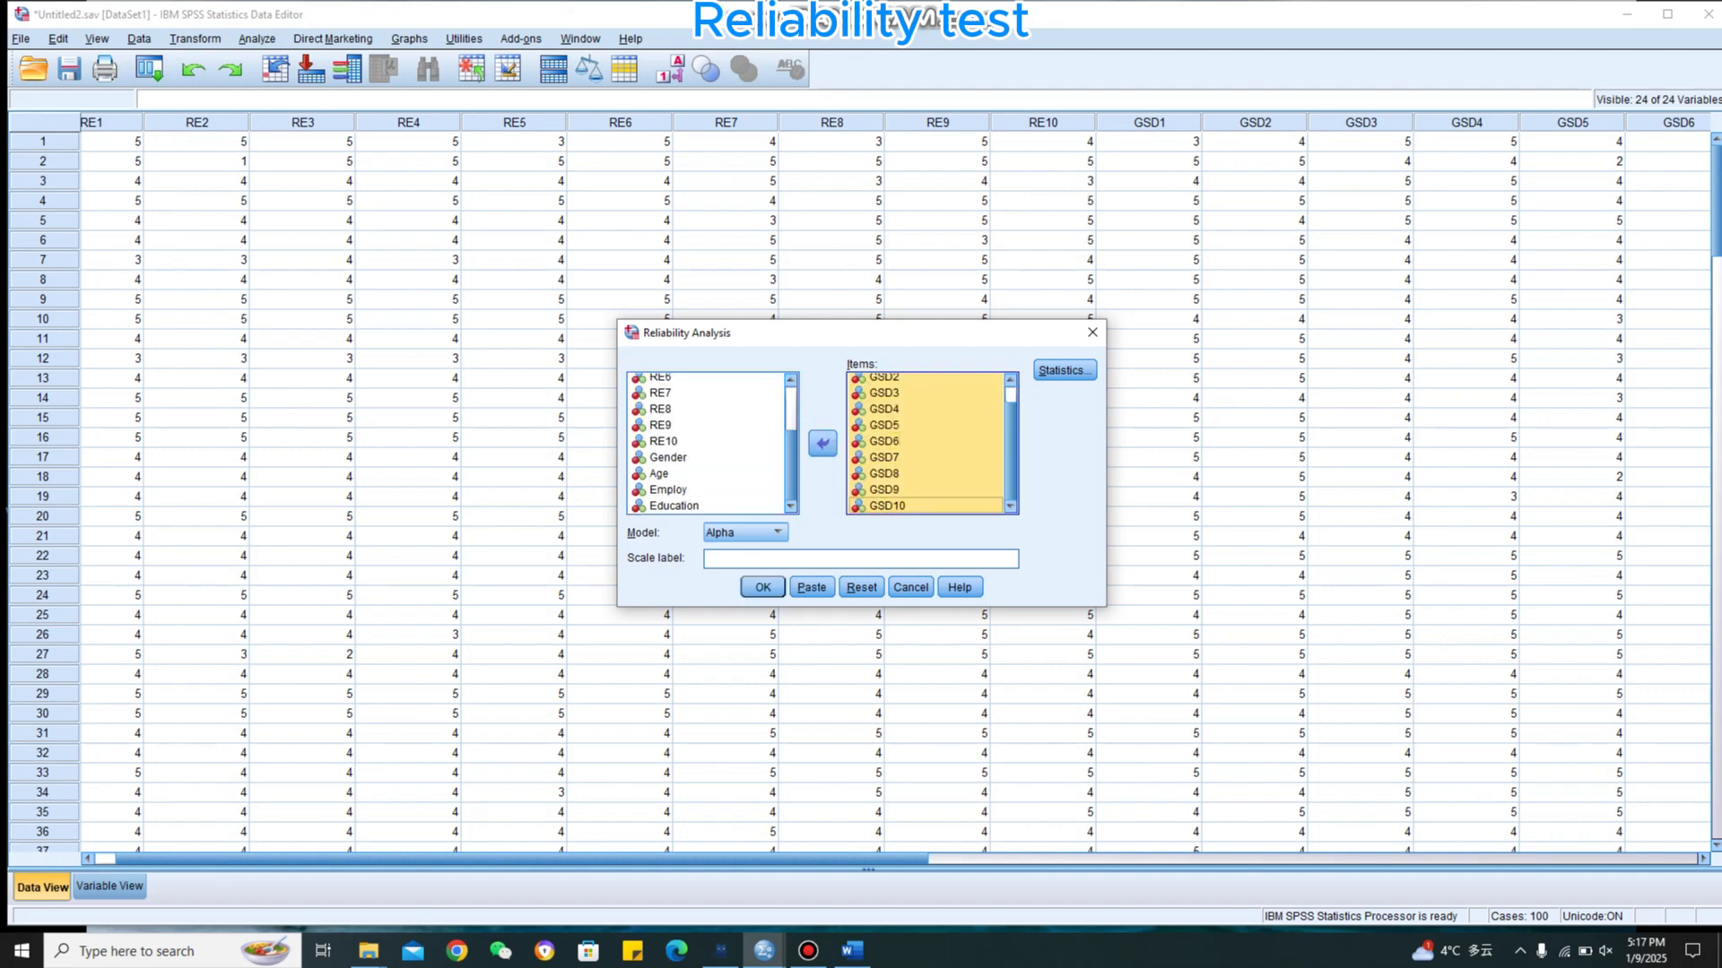
Request the Scale if item deleted descriptives and run the Alpha reliability analysis on the GSD items
left_click(1065, 370)
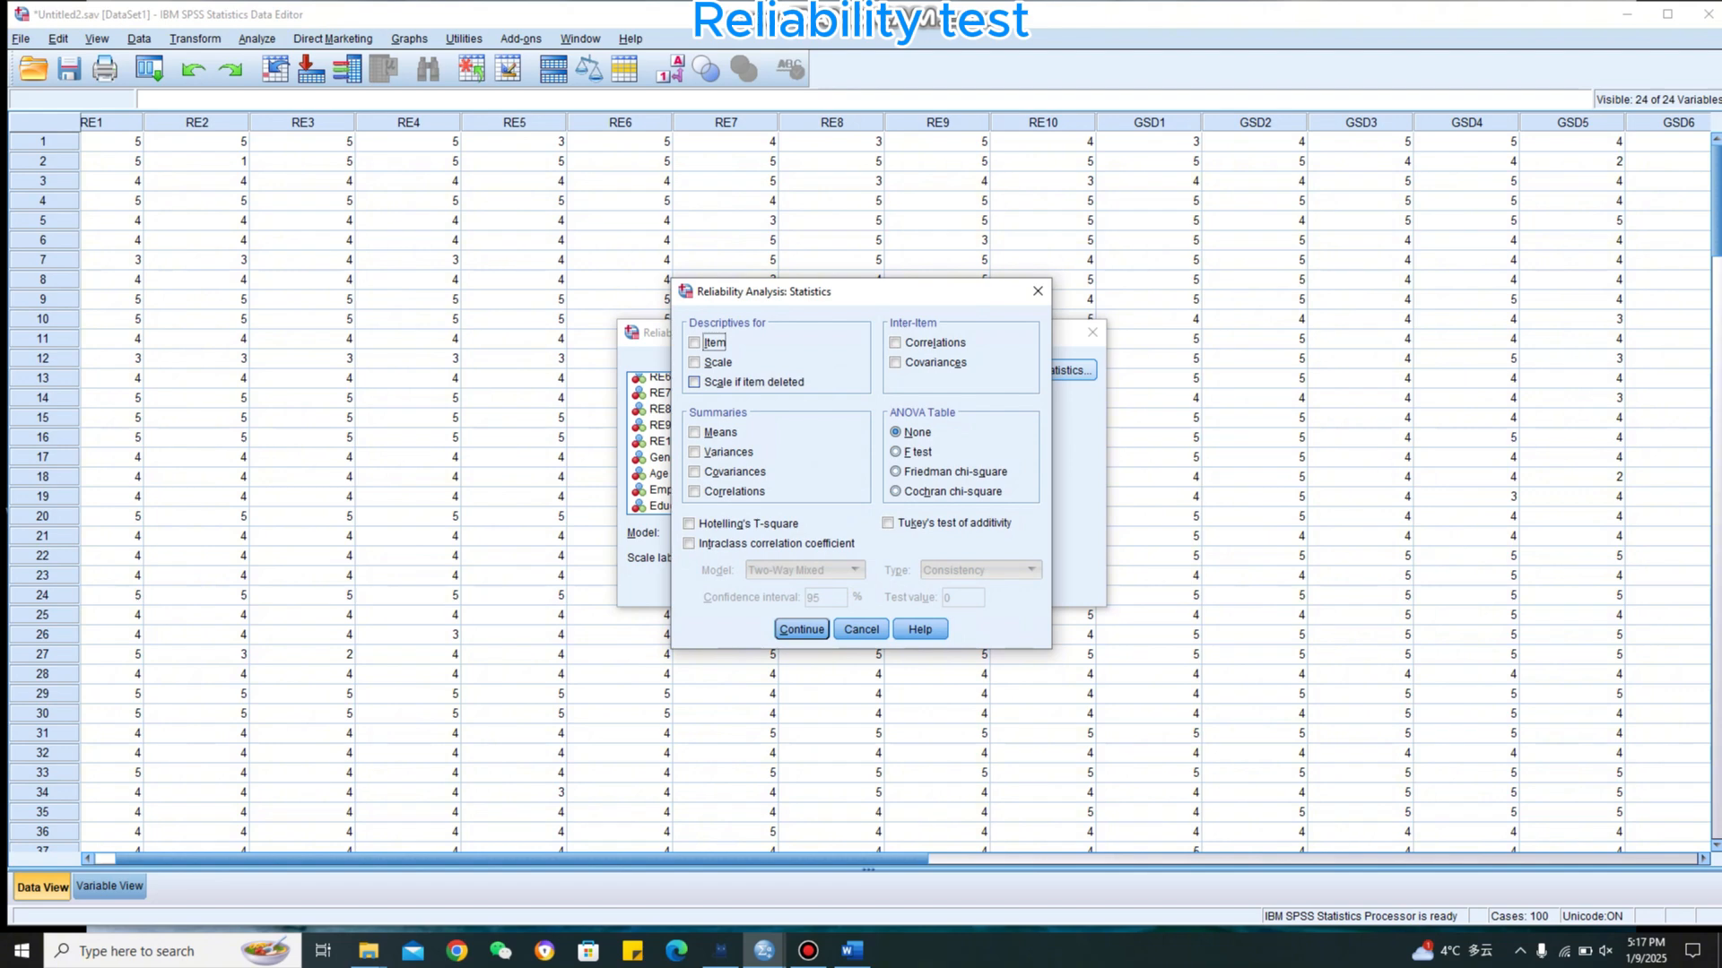
left_click(695, 382)
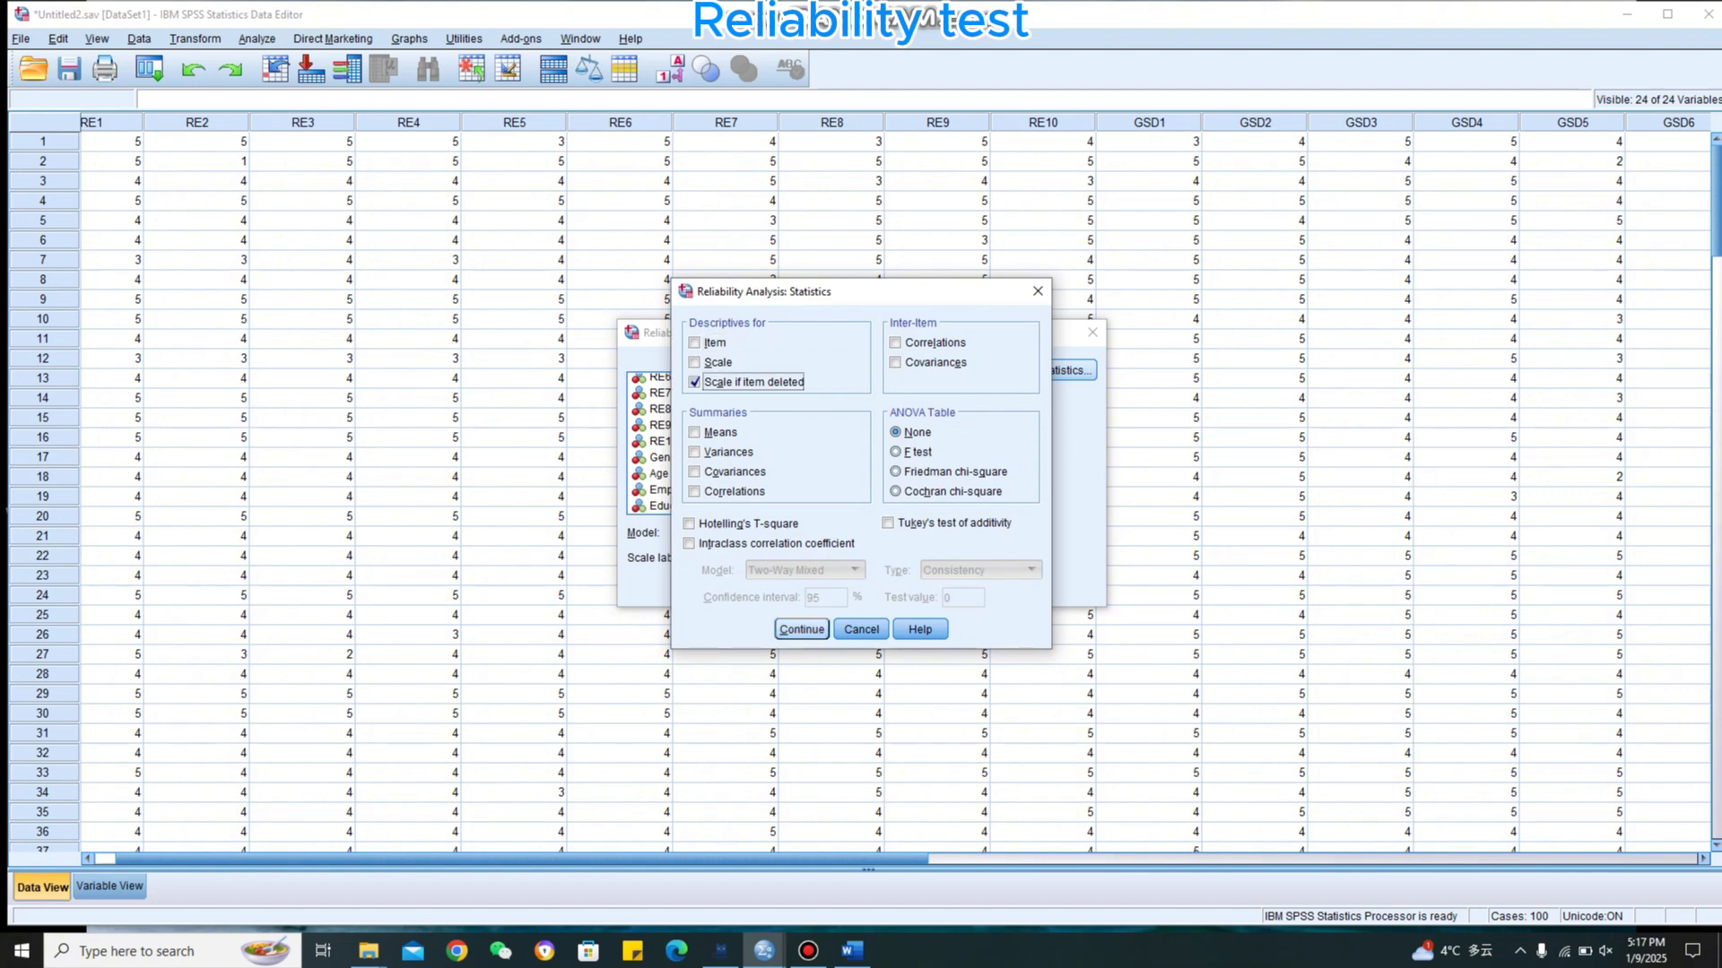
left_click(801, 629)
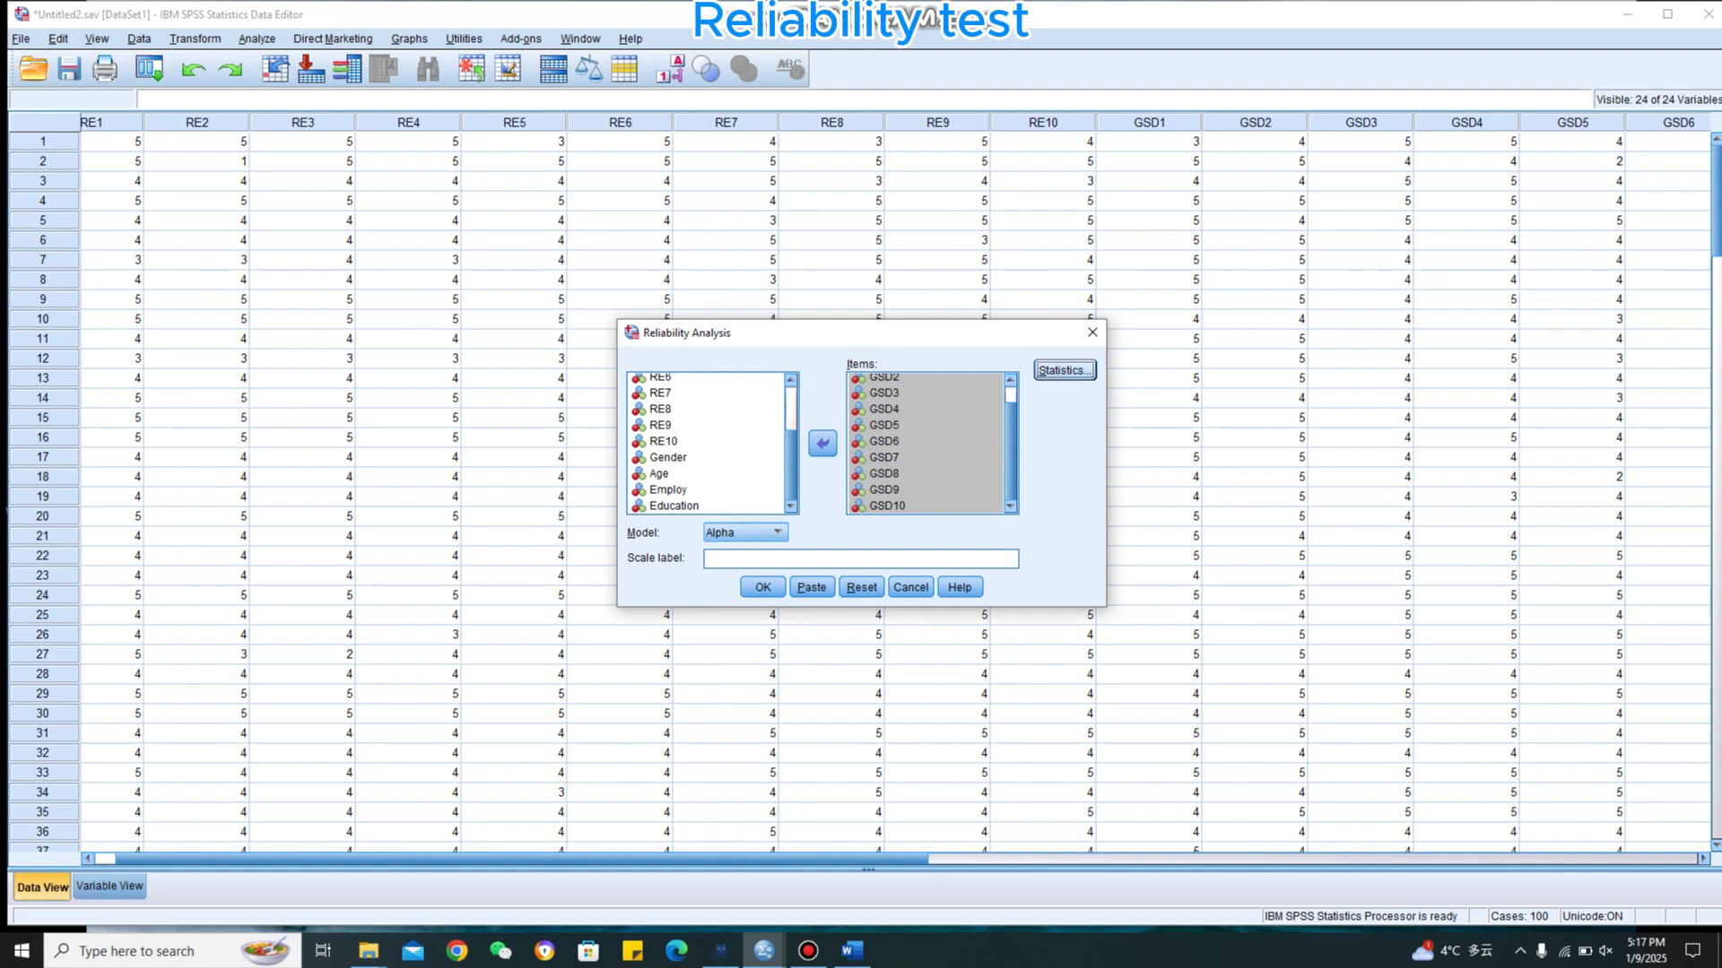
left_click(762, 588)
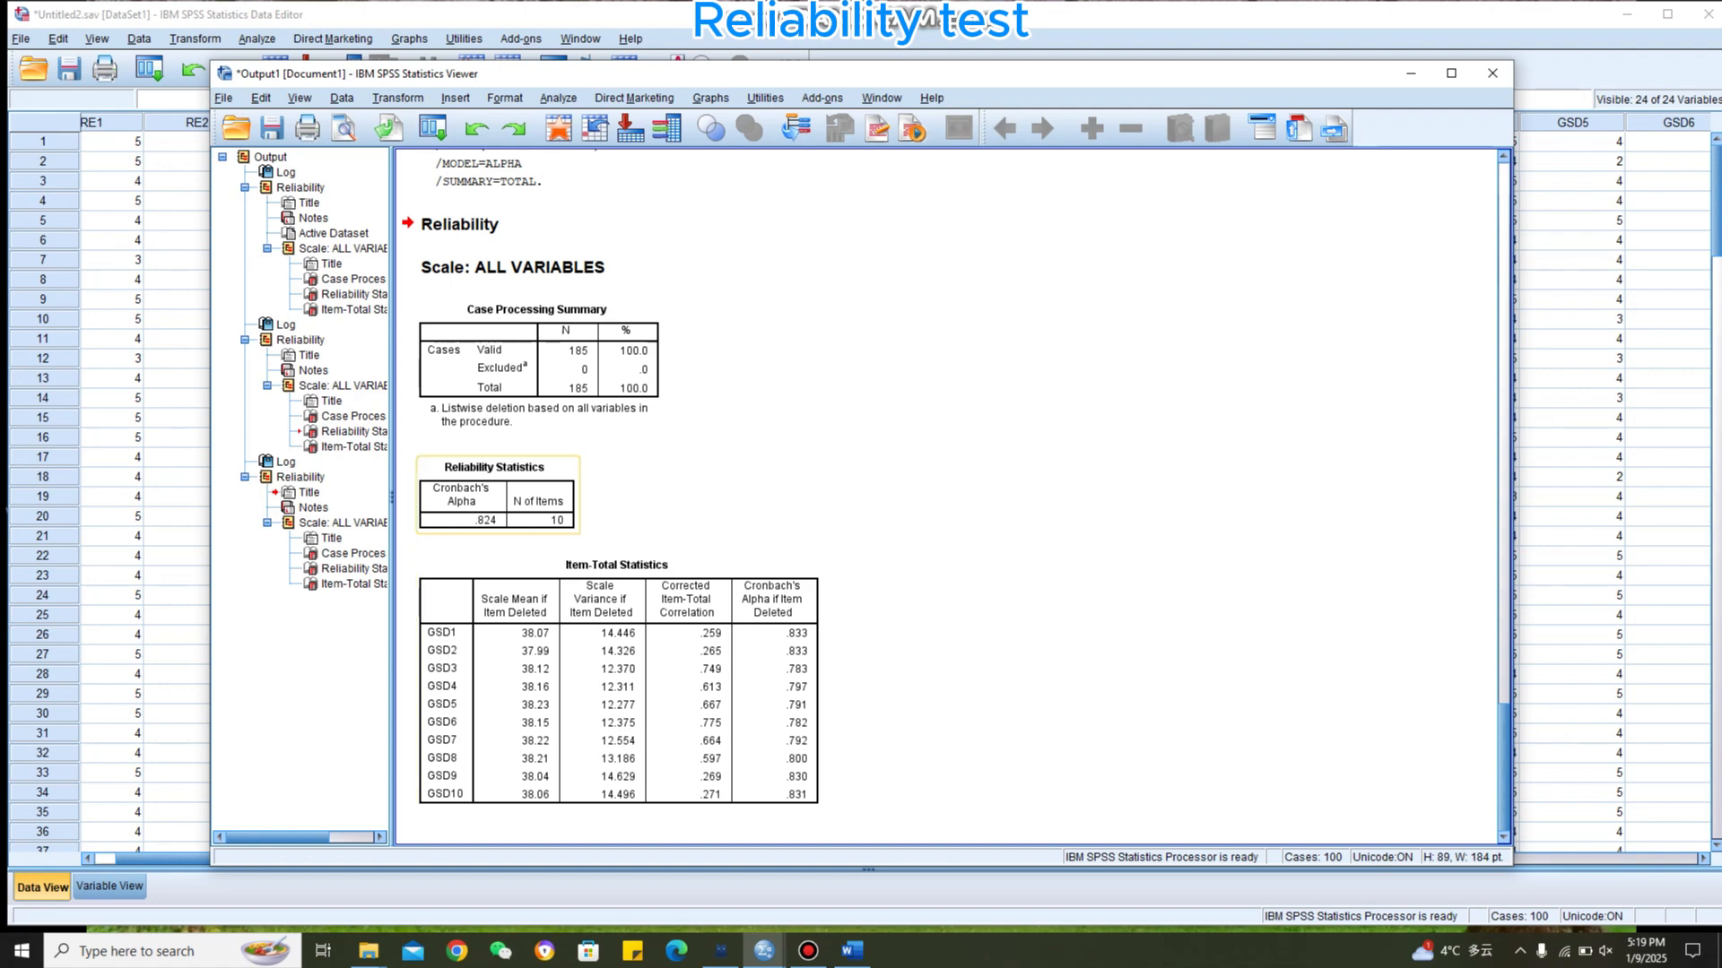
Copy the GSD run's Reliability Statistics table and paste it below the RE table in the Word document
left_click(547, 468)
right_click(547, 468)
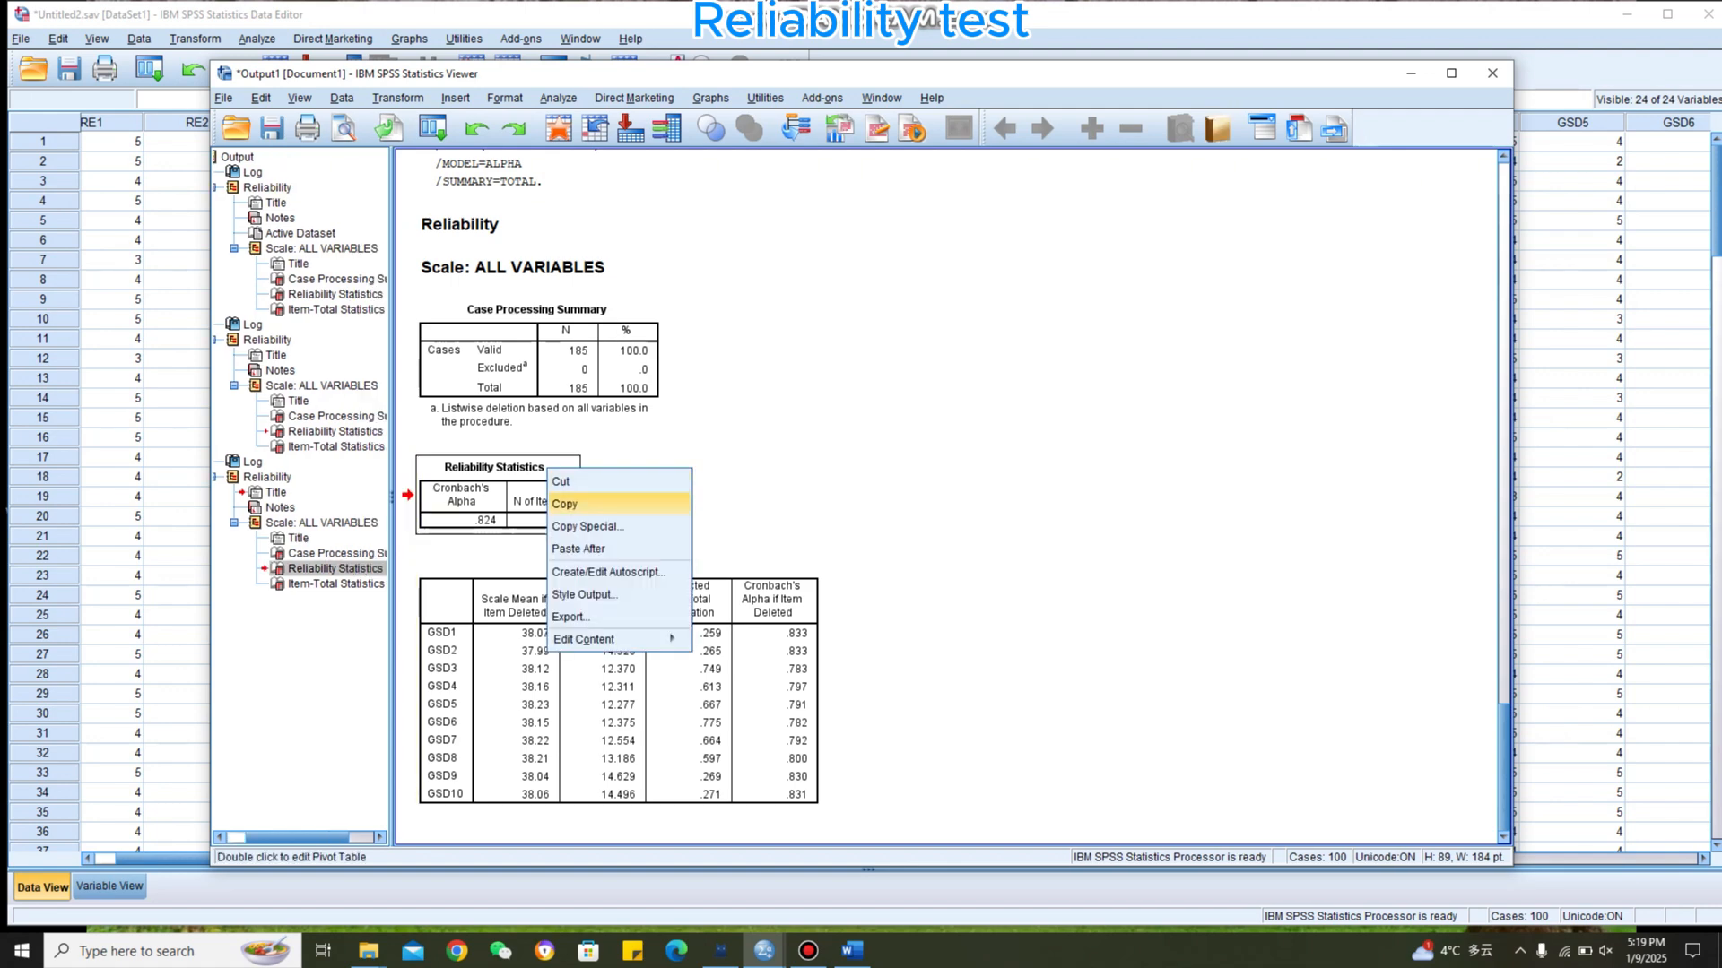
left_click(565, 504)
left_click(851, 951)
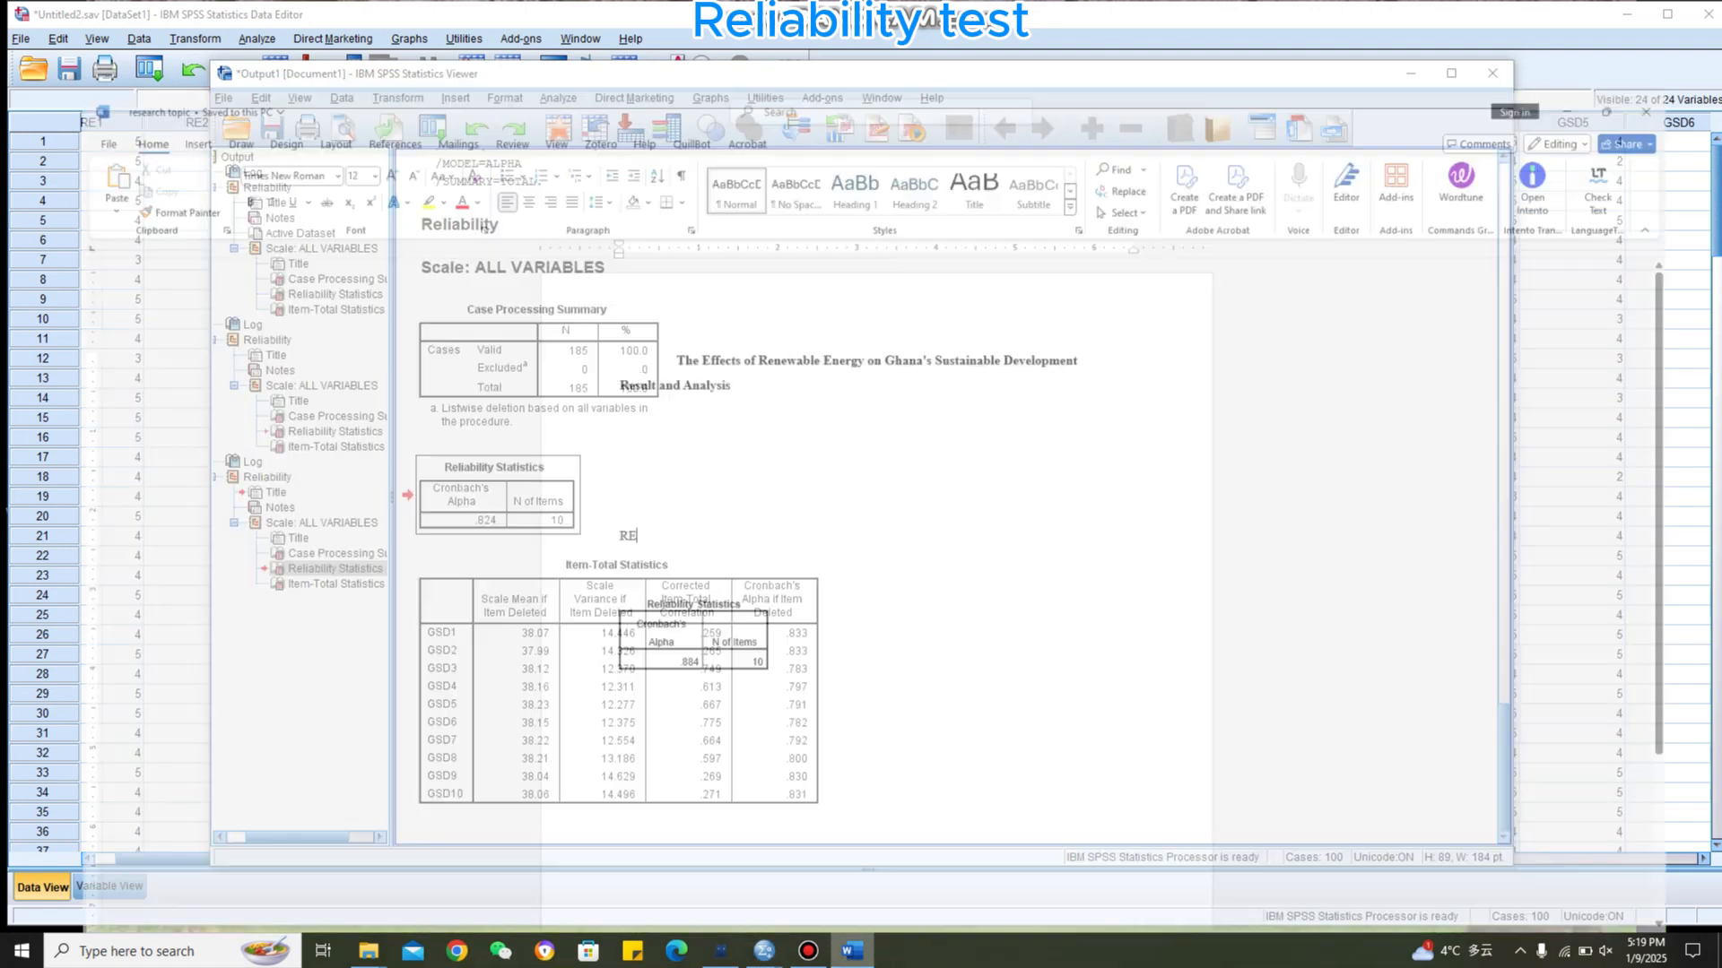
double_click(625, 669)
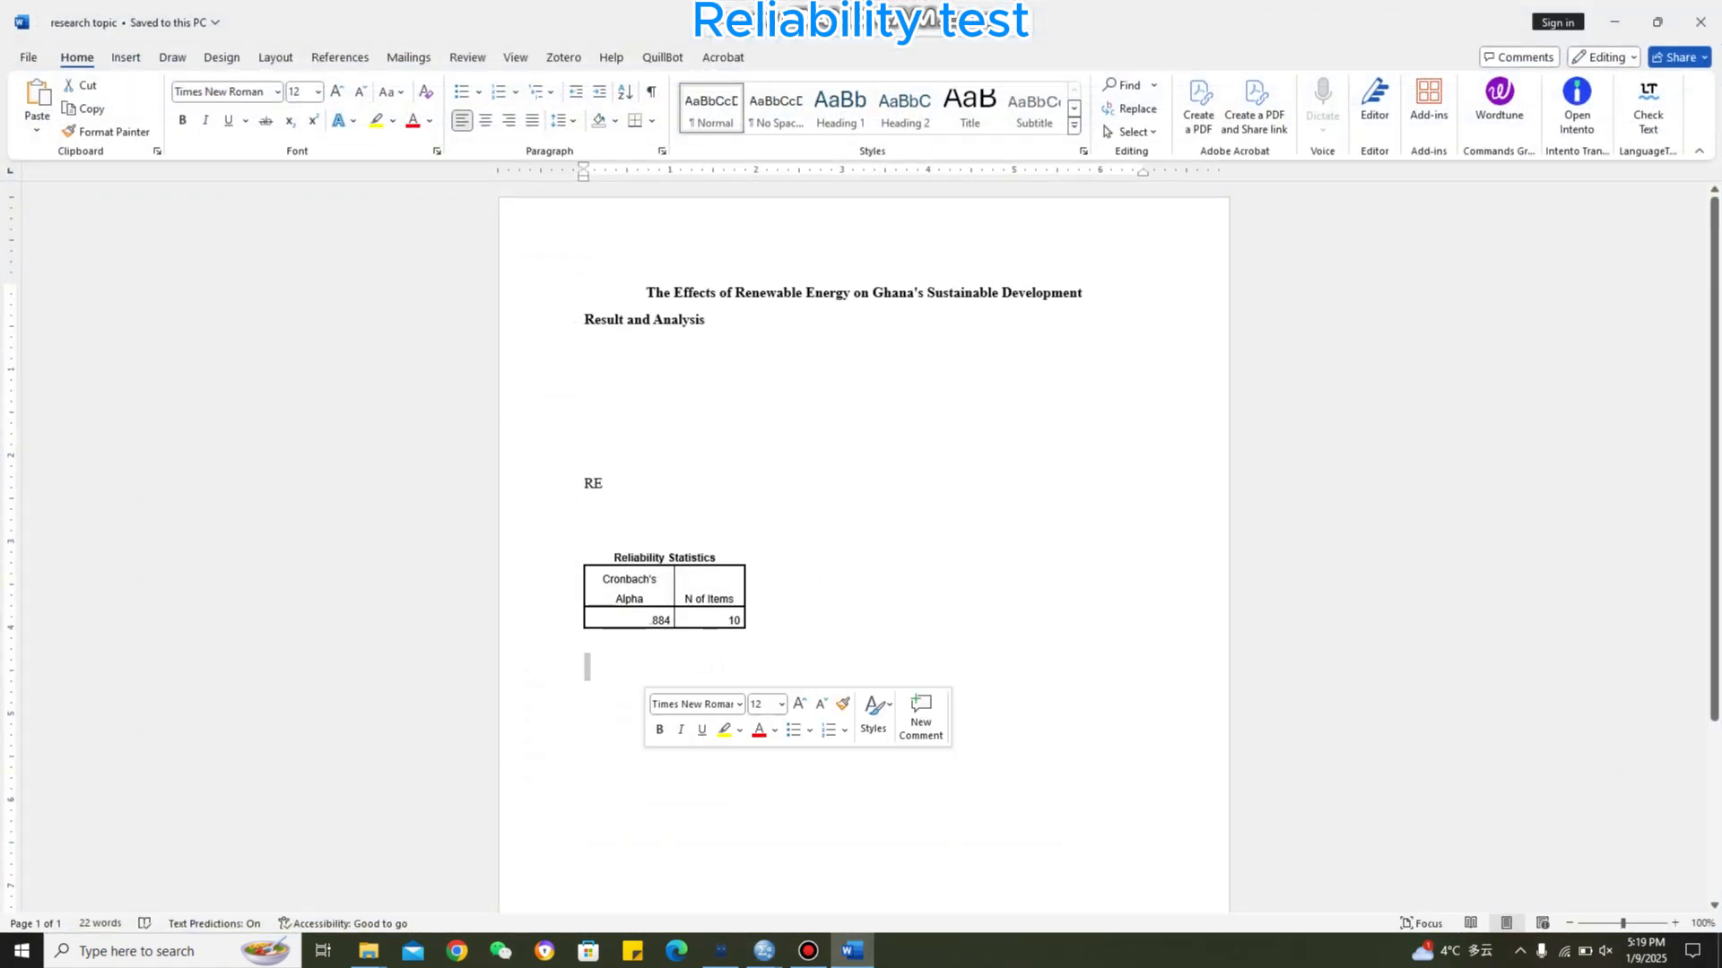
key("ctrl+v")
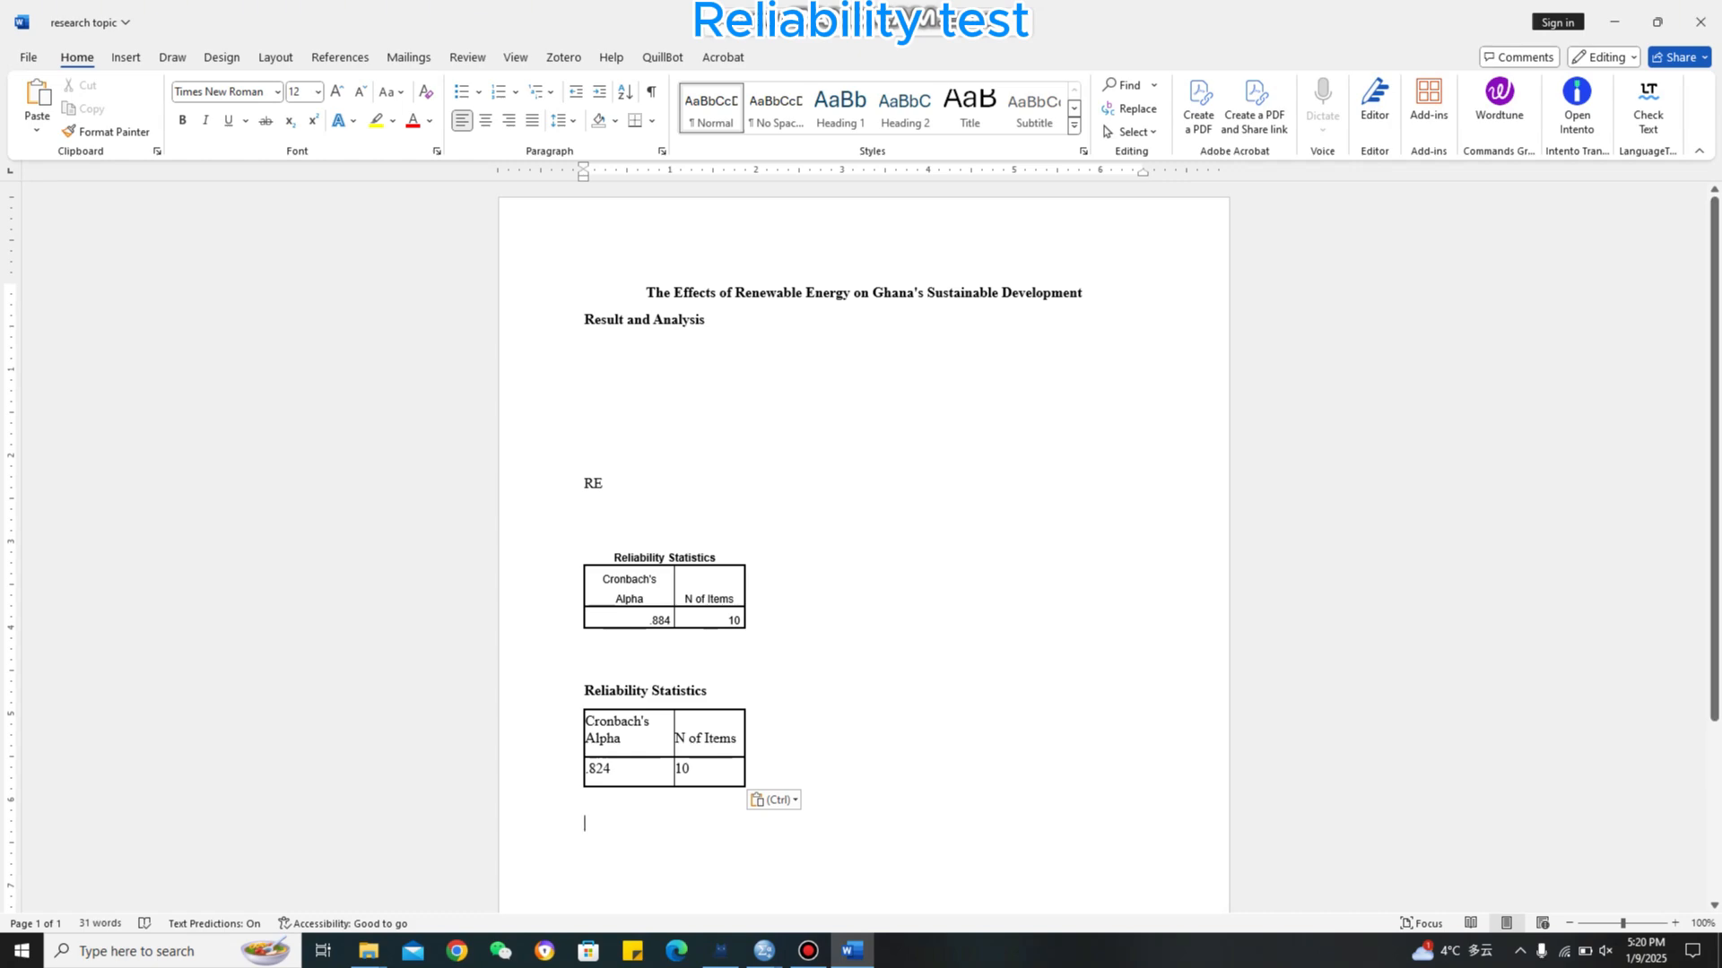
Open the Reliability and Convergent Validity Test document from the desktop and copy both entries under Bibliographic references
left_click(1614, 22)
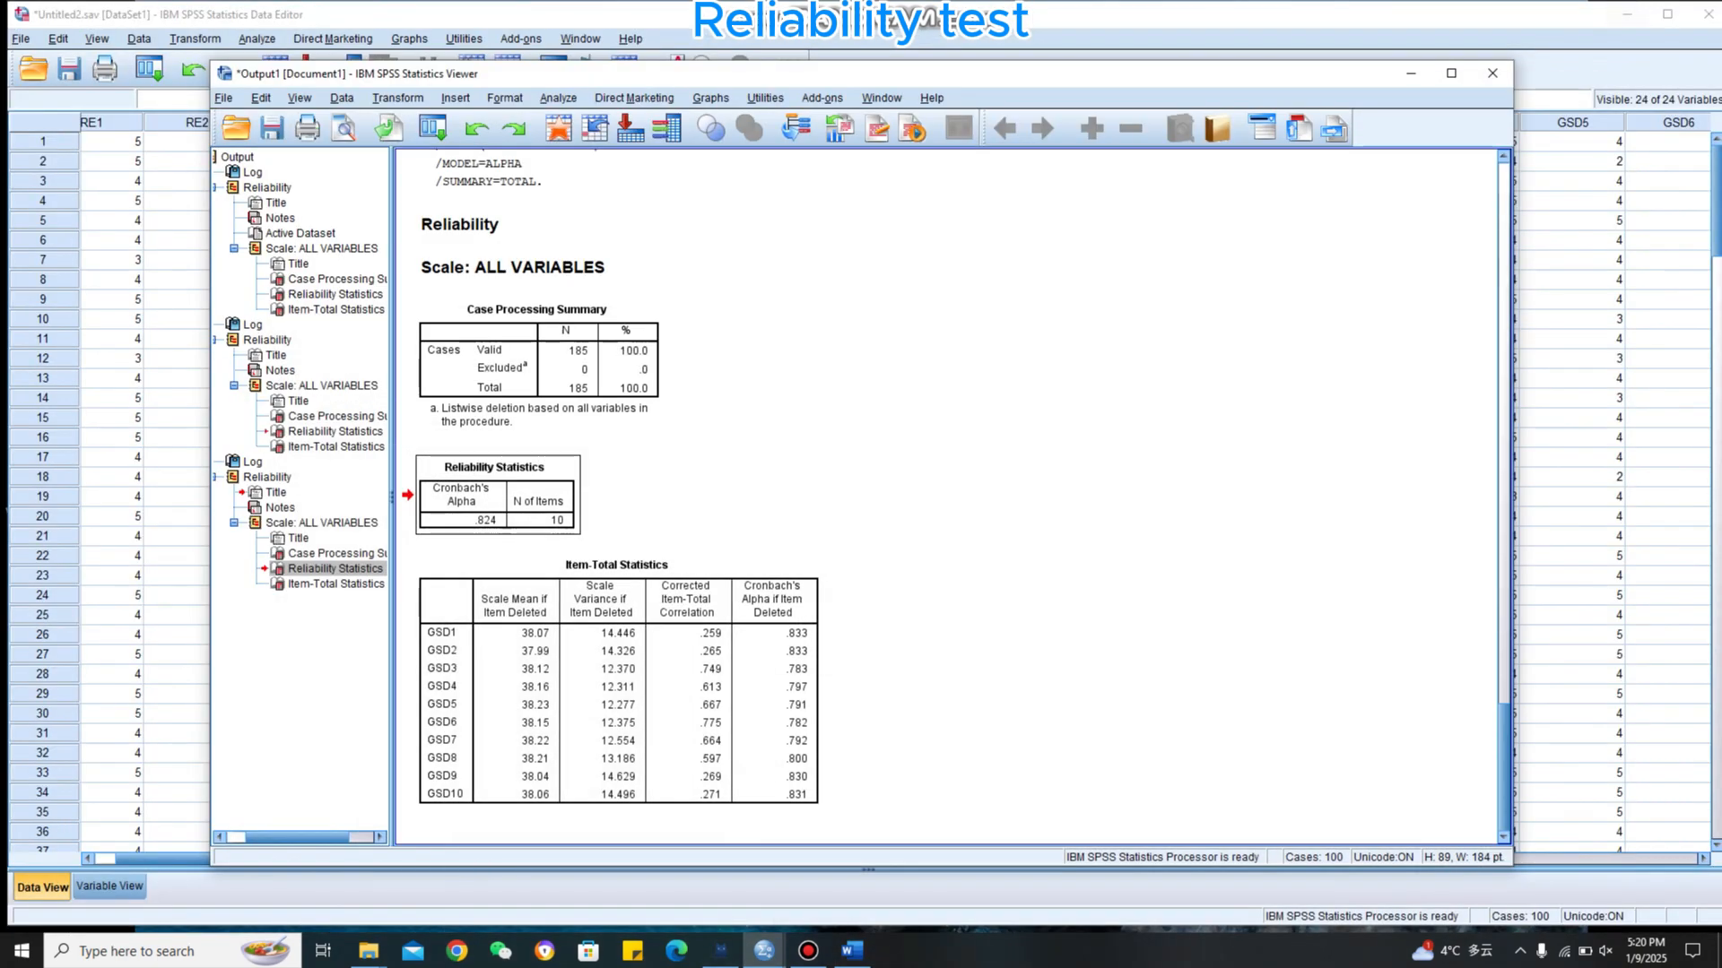
left_click(1410, 73)
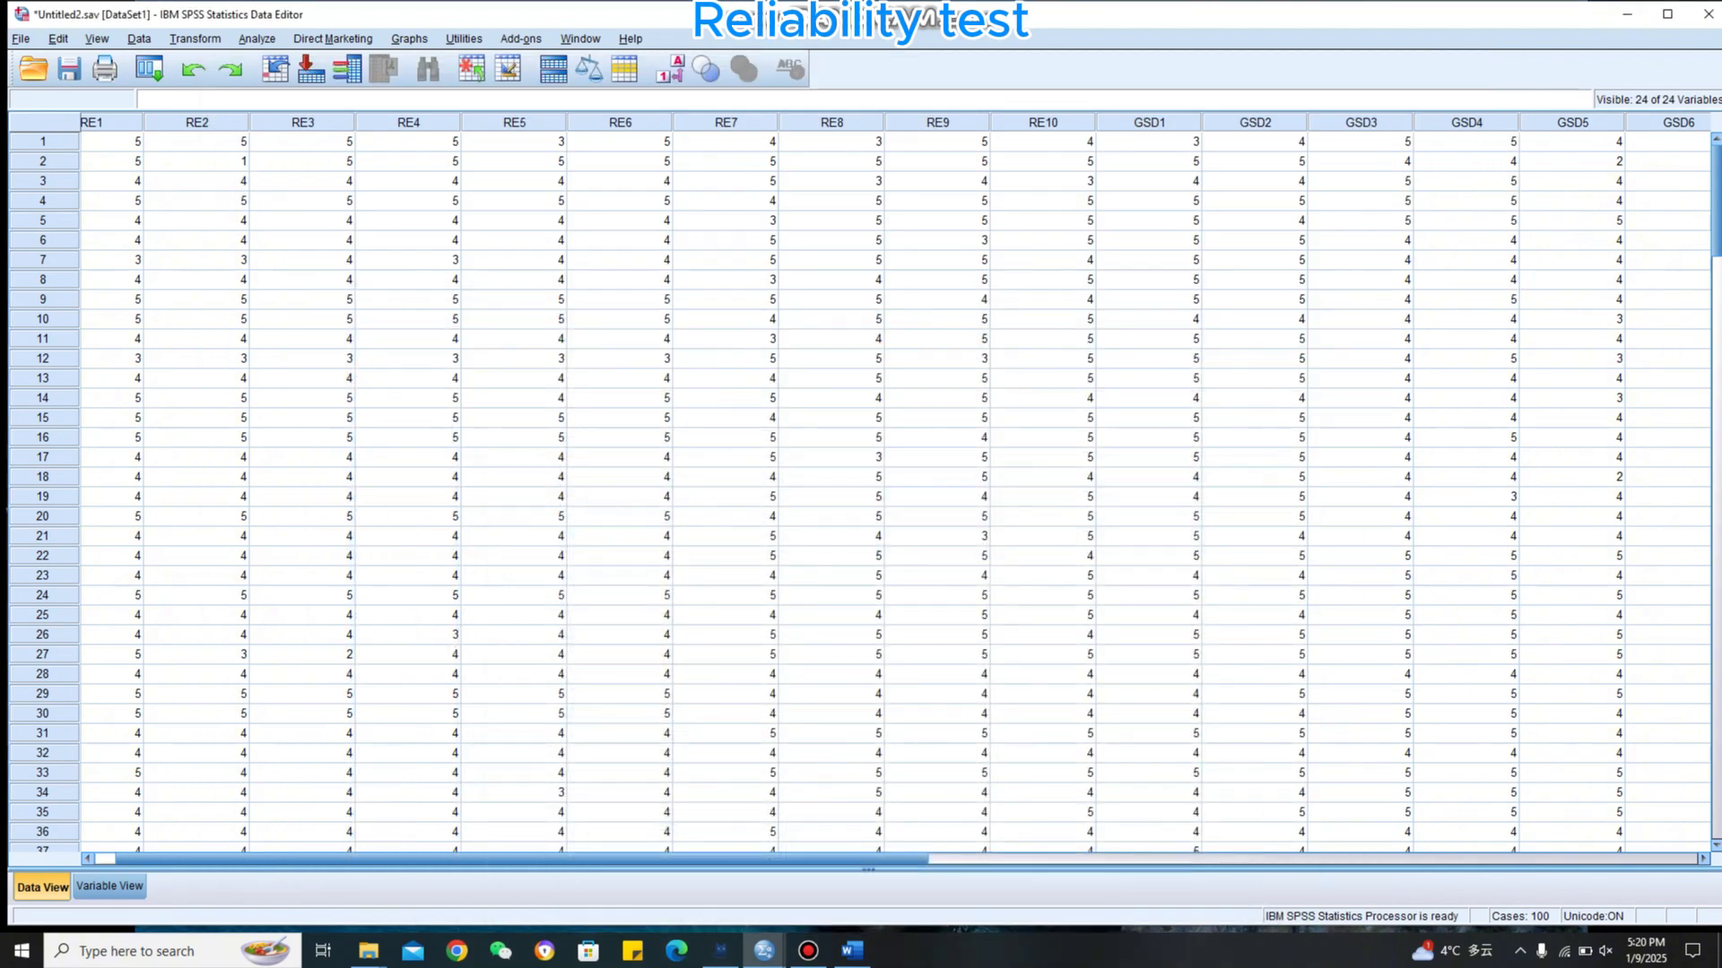
left_click(1627, 14)
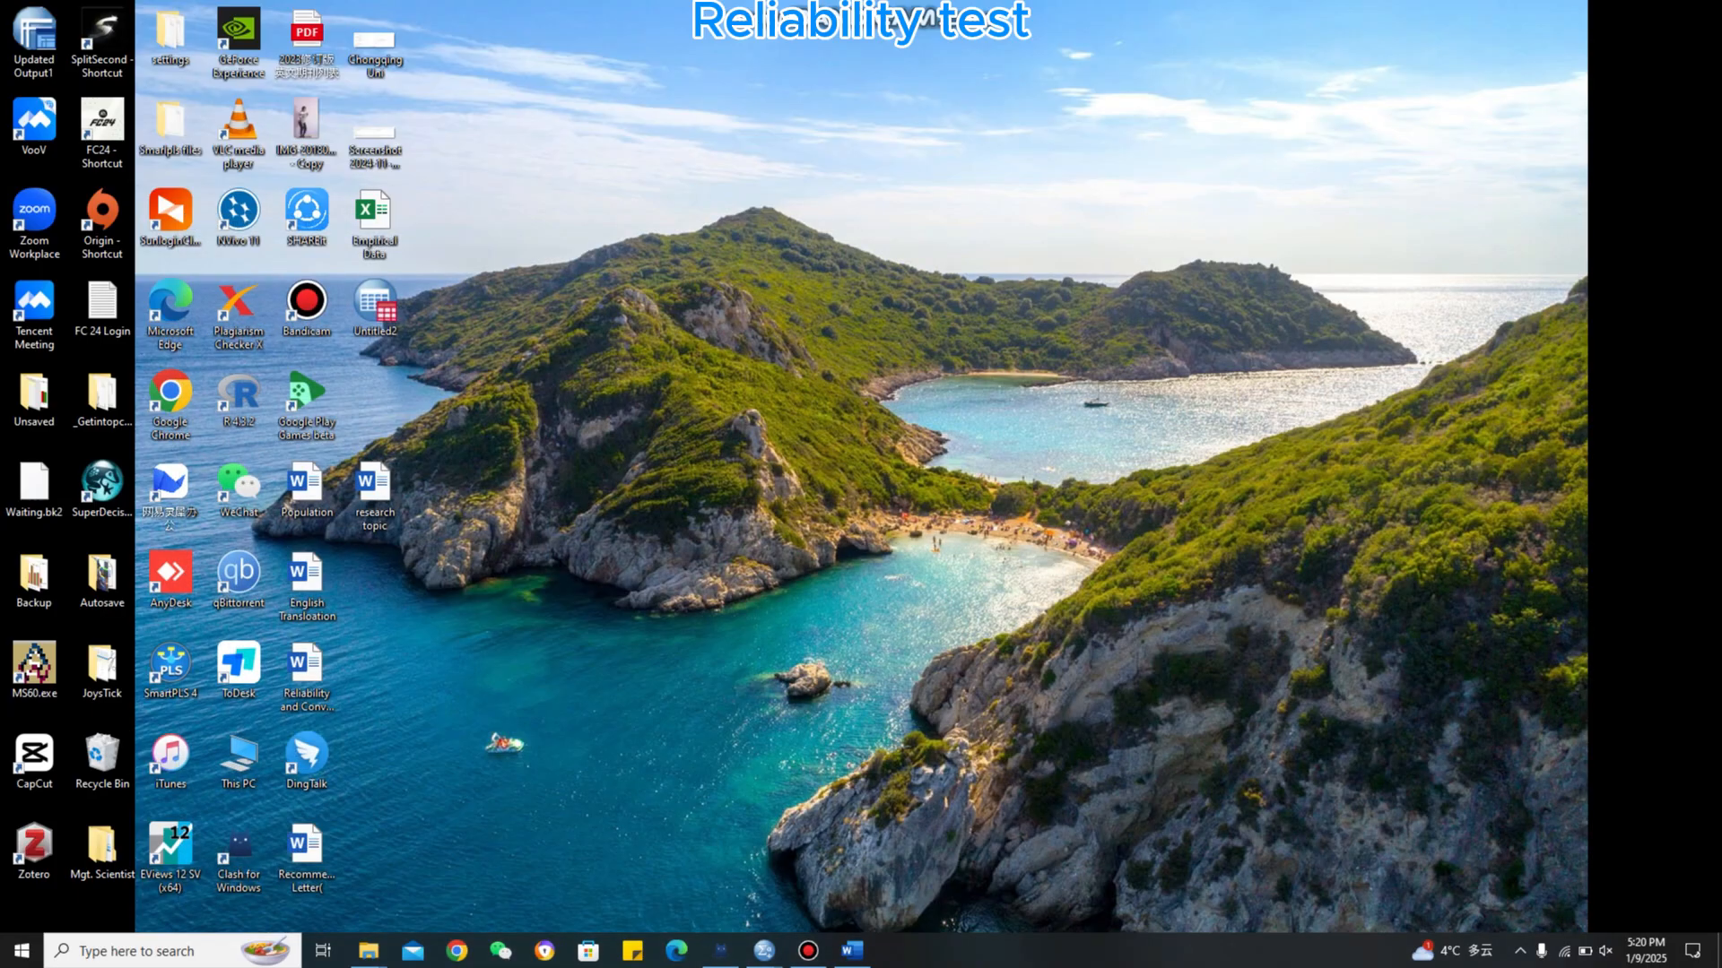
double_click(374, 494)
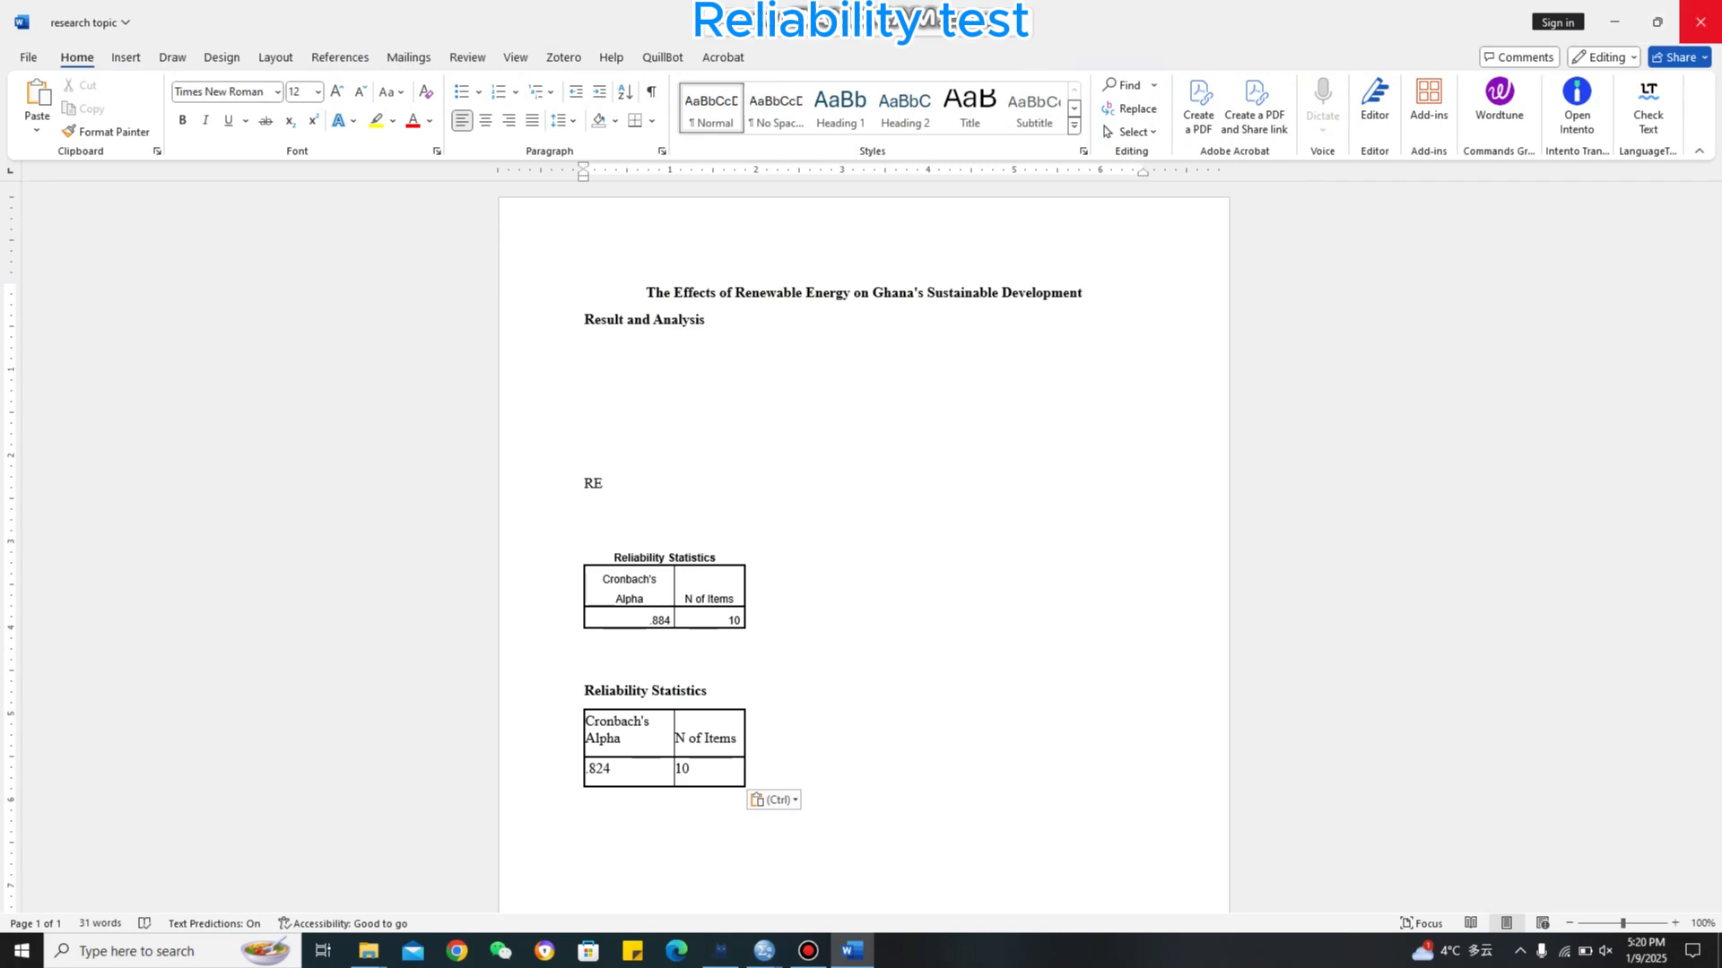
left_click(1614, 21)
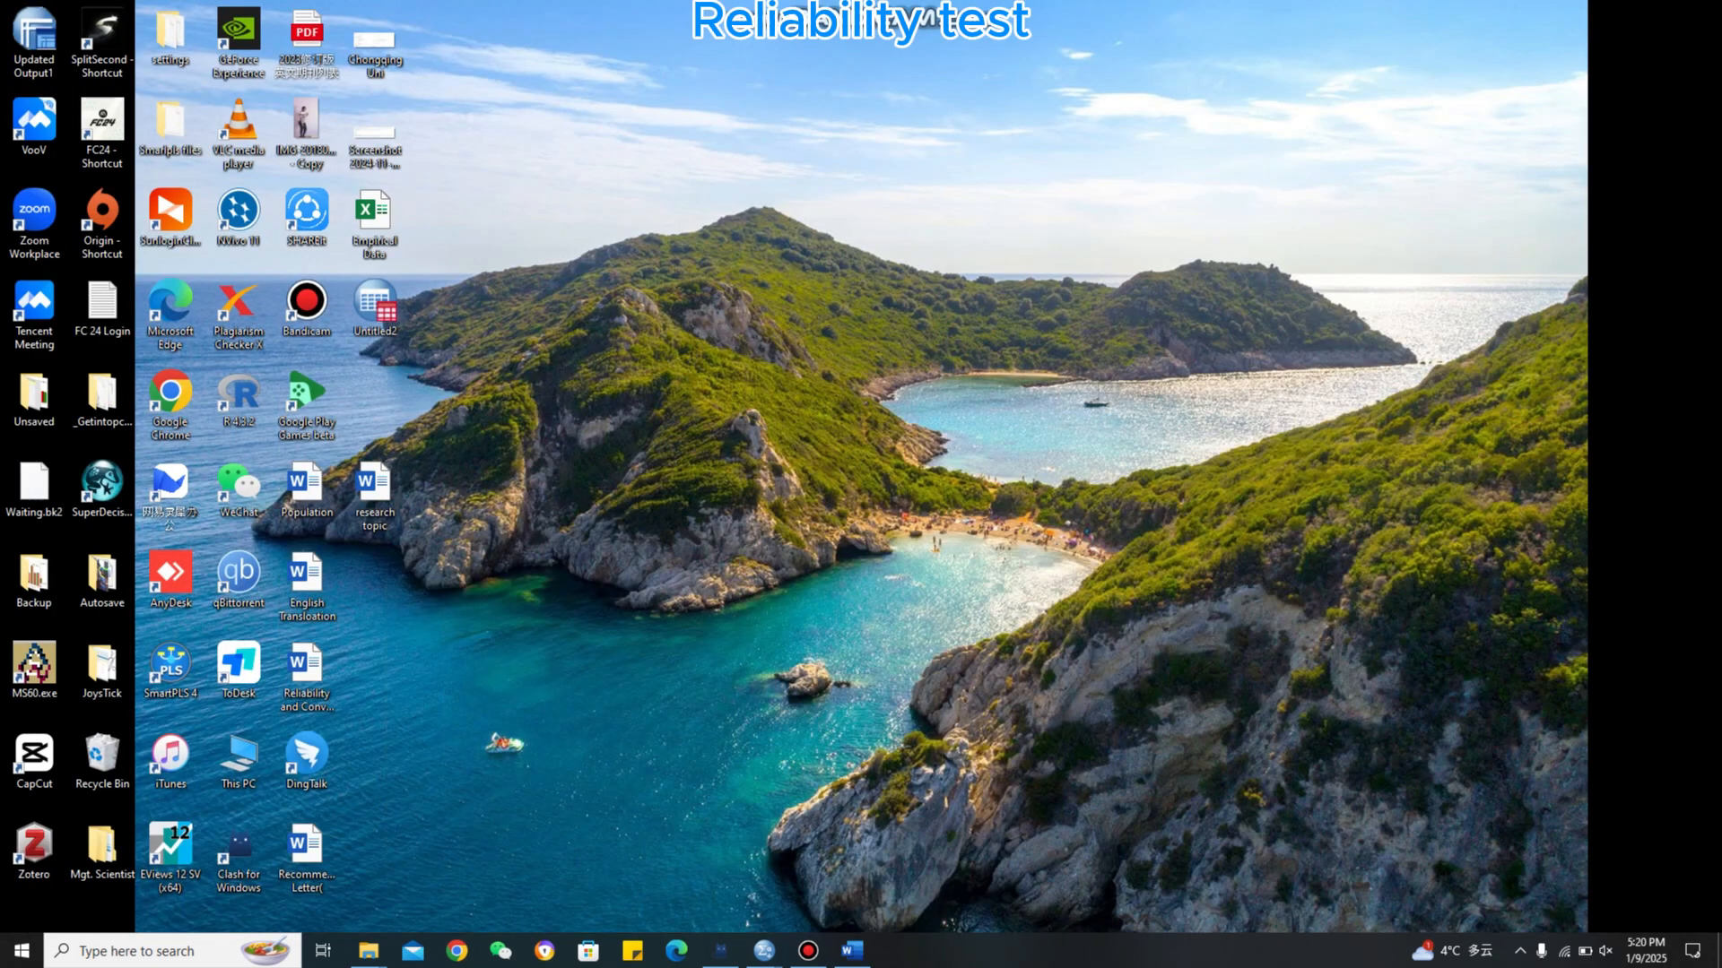
double_click(306, 668)
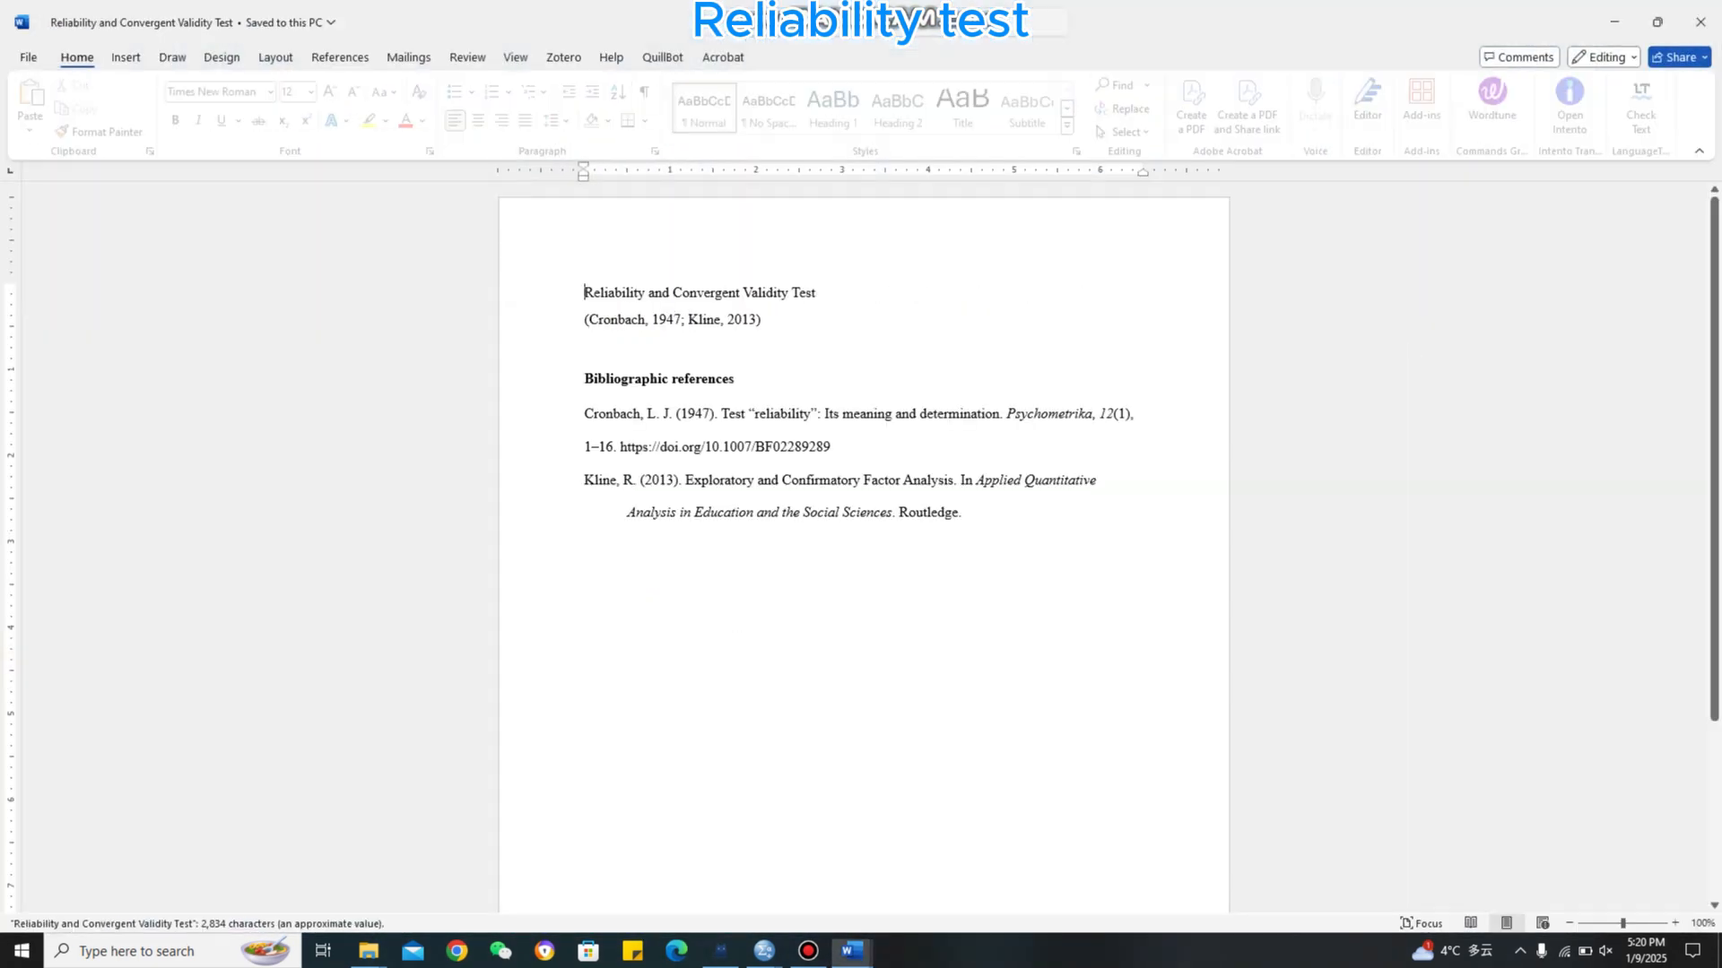
left_click_drag(585, 415, 588, 549)
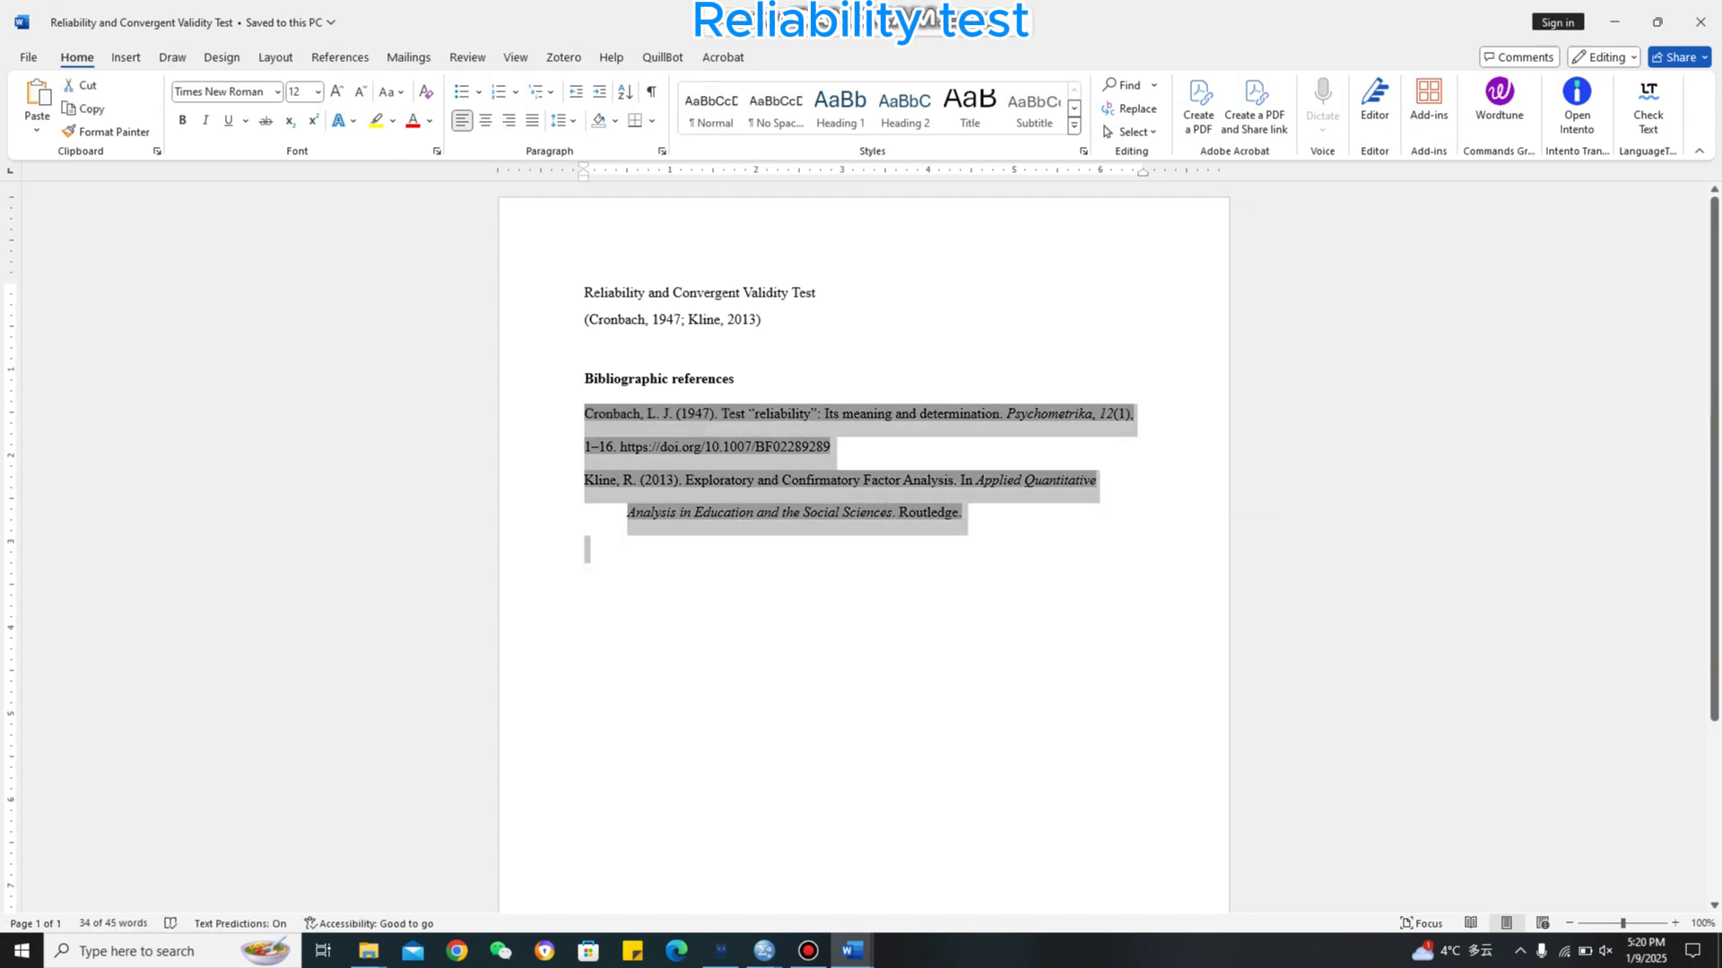
right_click(730, 415)
left_click(778, 483)
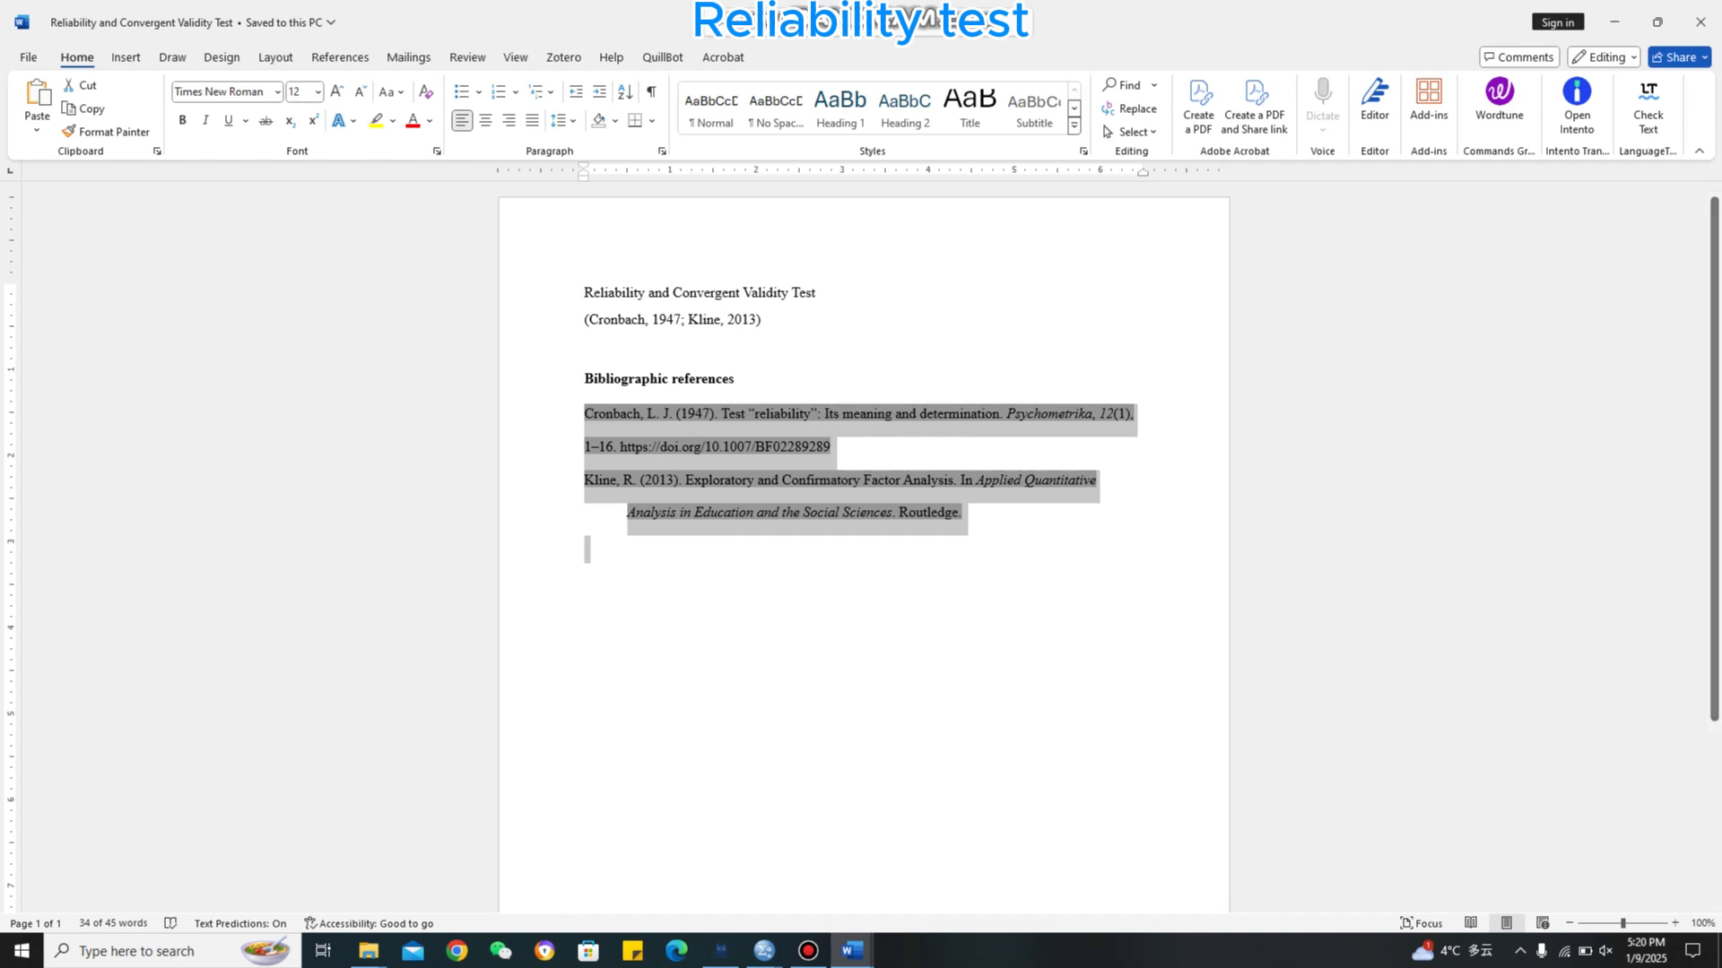
Switch to the research topic document and paste the two copied bibliographic references below the second Reliability Statistics table
mouse_move(852, 950)
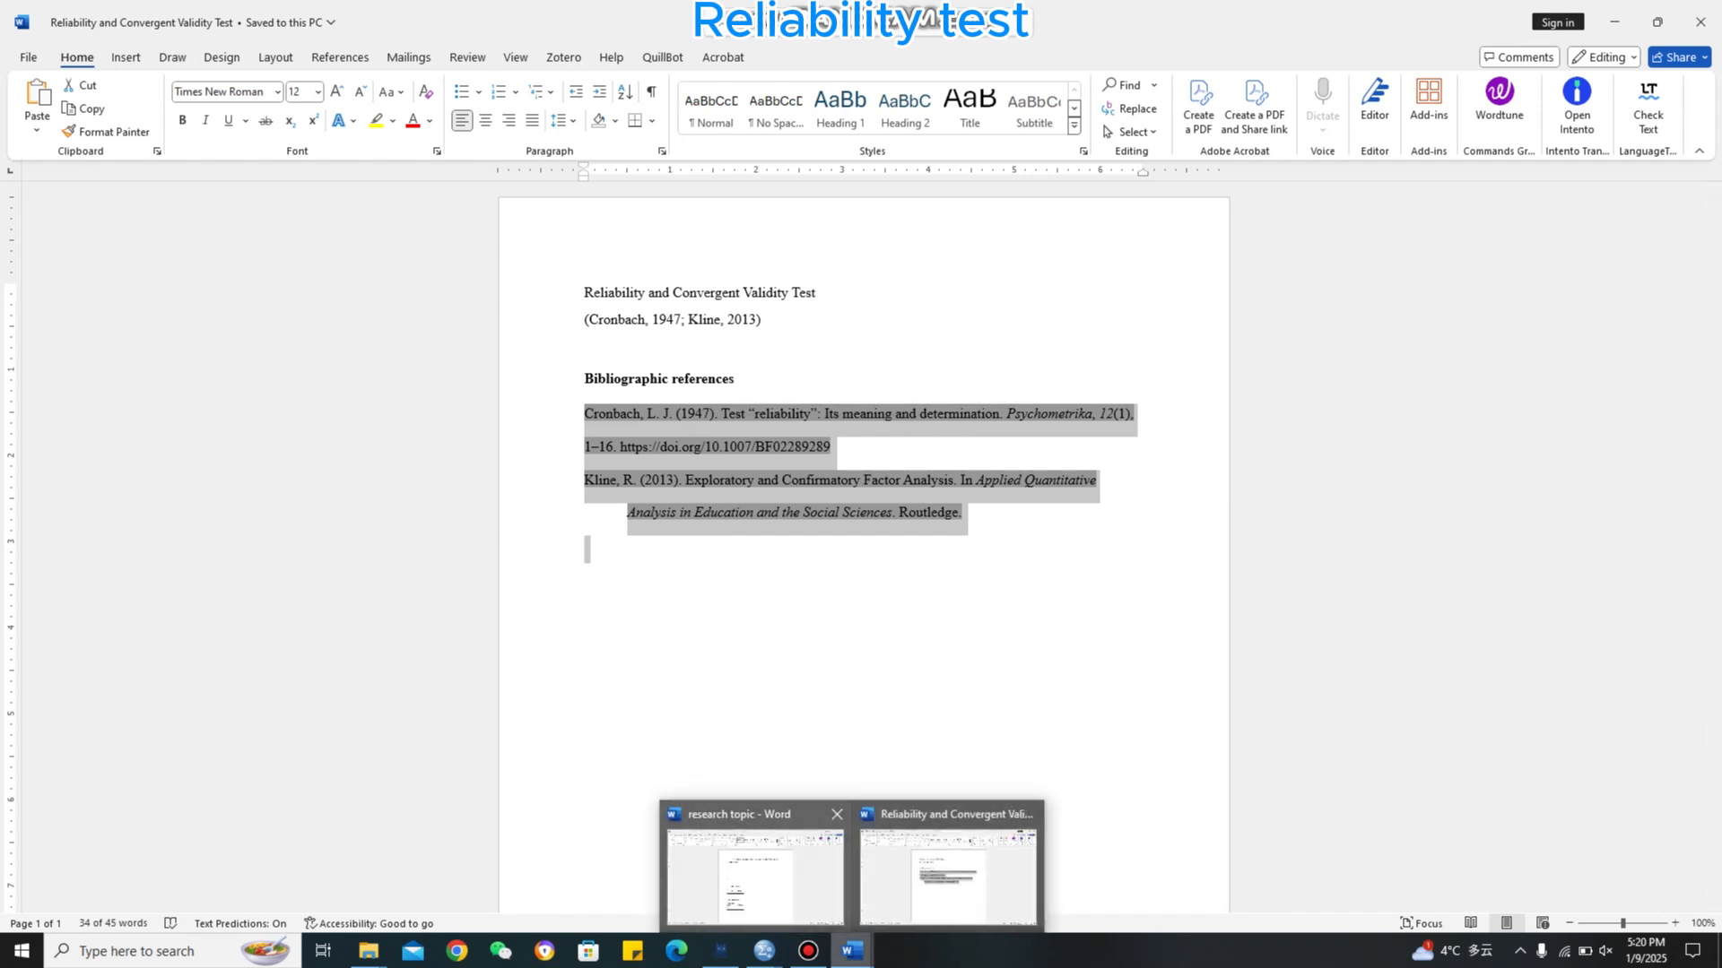
left_click(755, 875)
scroll(863, 538, "down", 3)
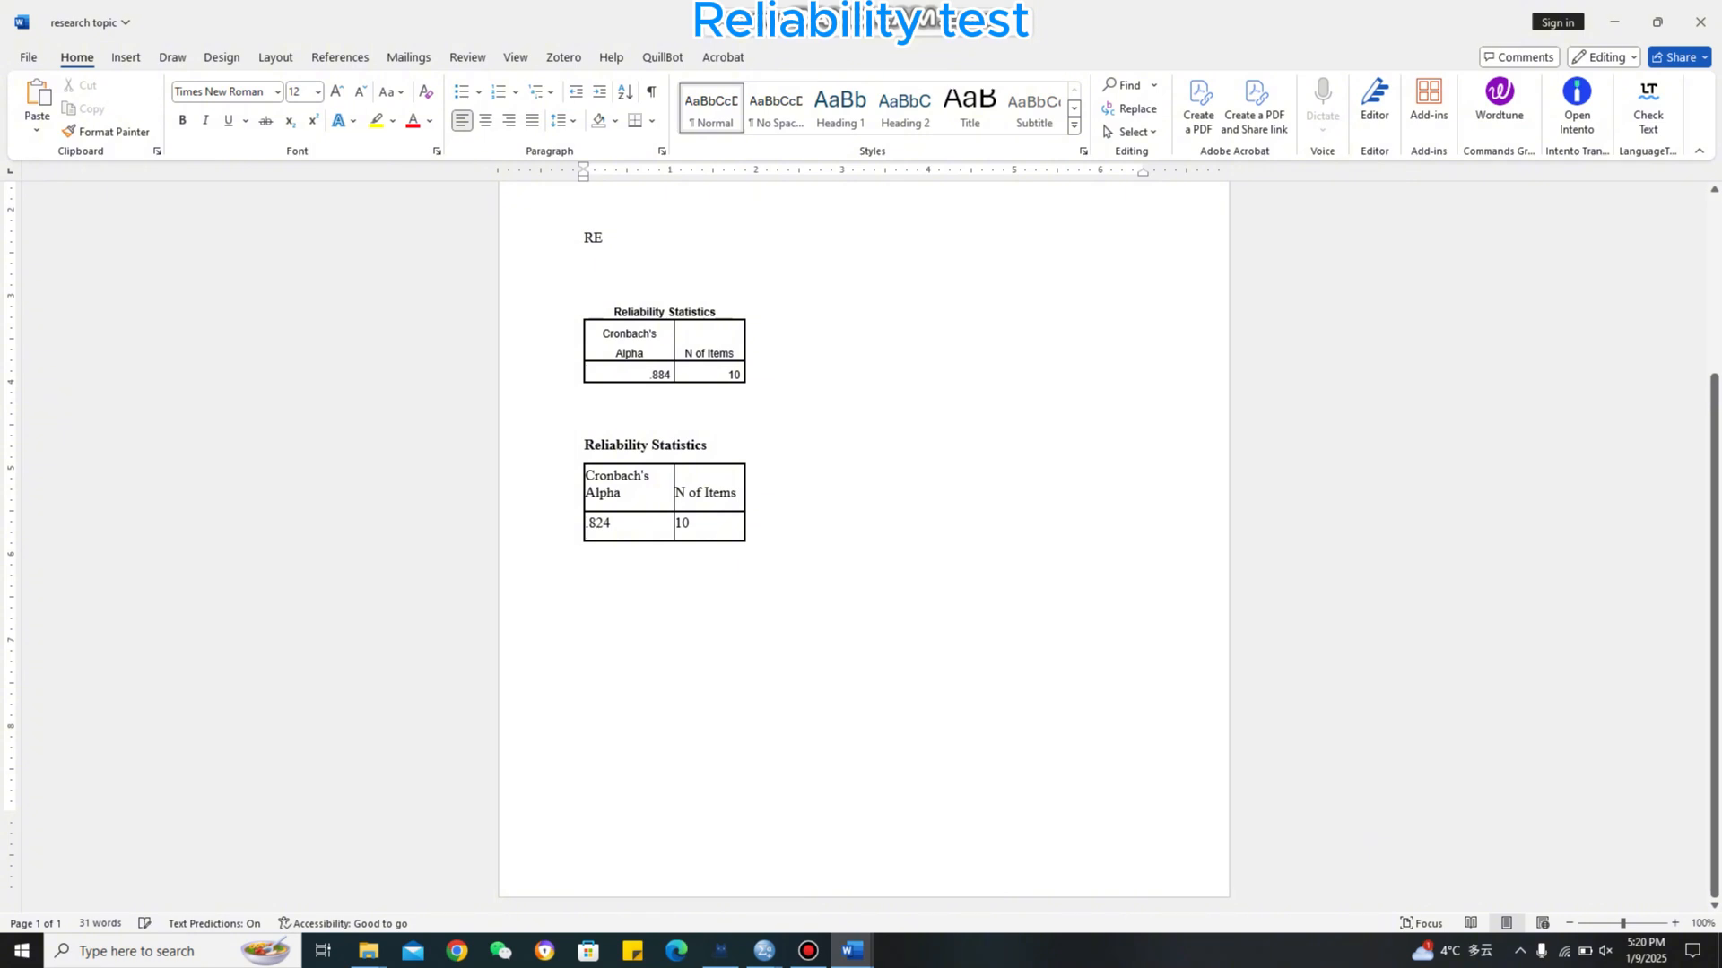
key("ctrl+v")
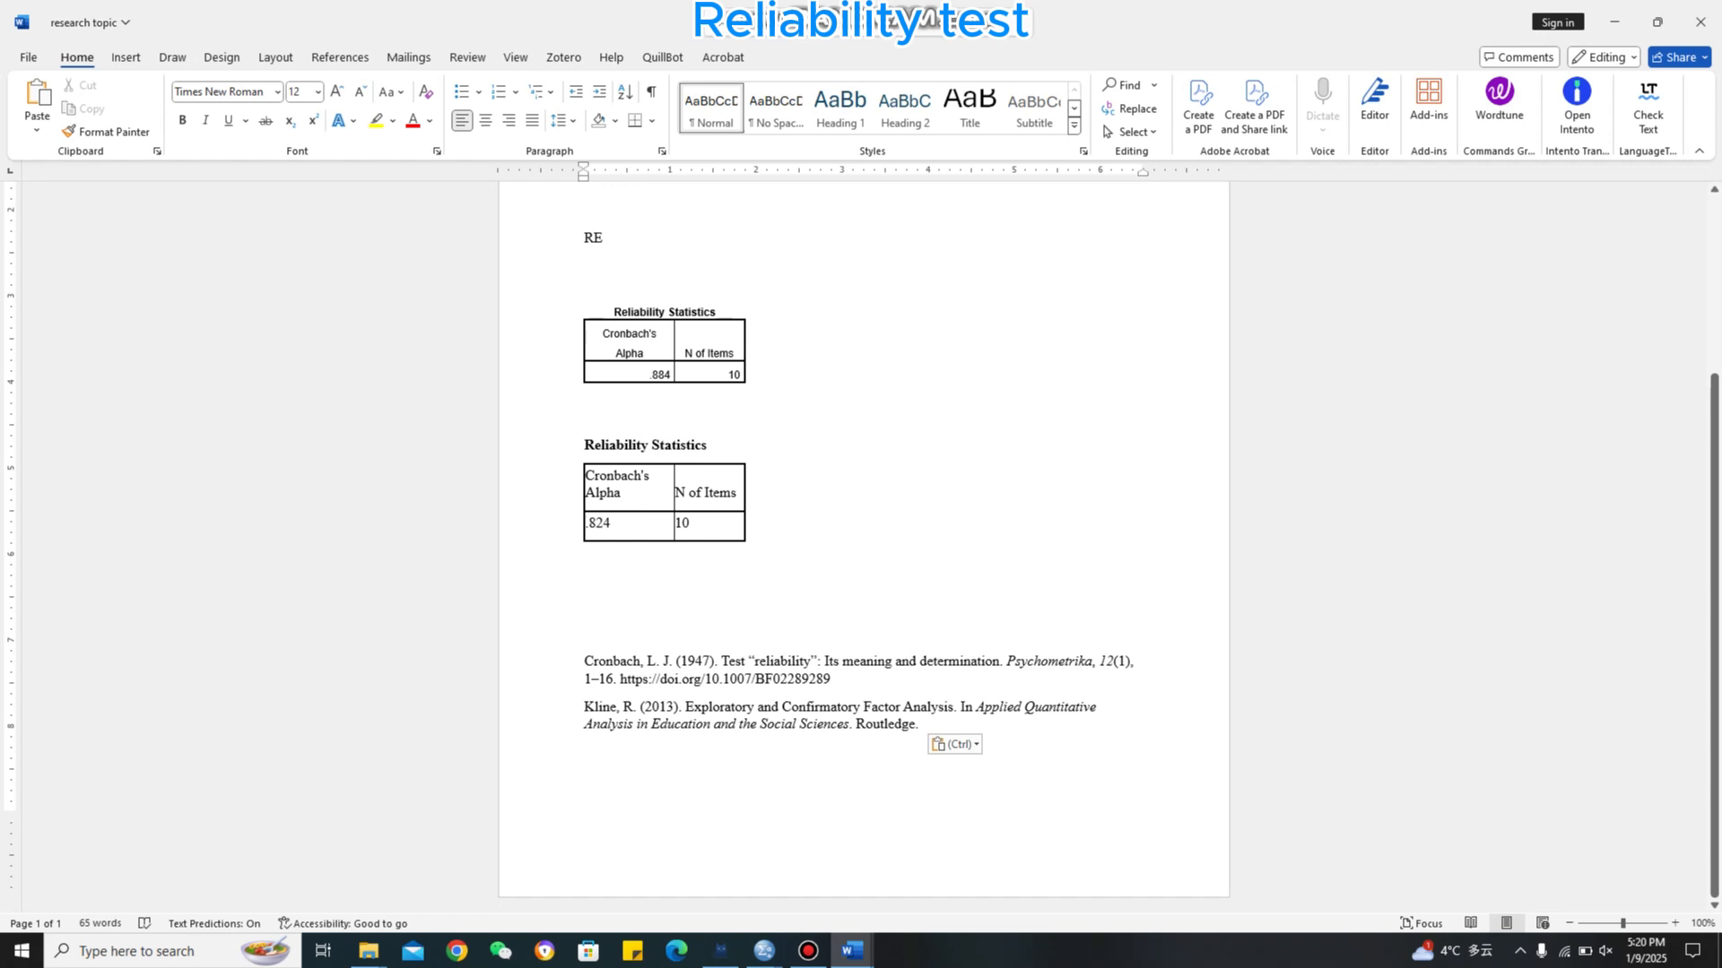
Start a line below the Result and Analysis heading with "Hypothesis (H1),"
scroll(864, 538, "up", 3)
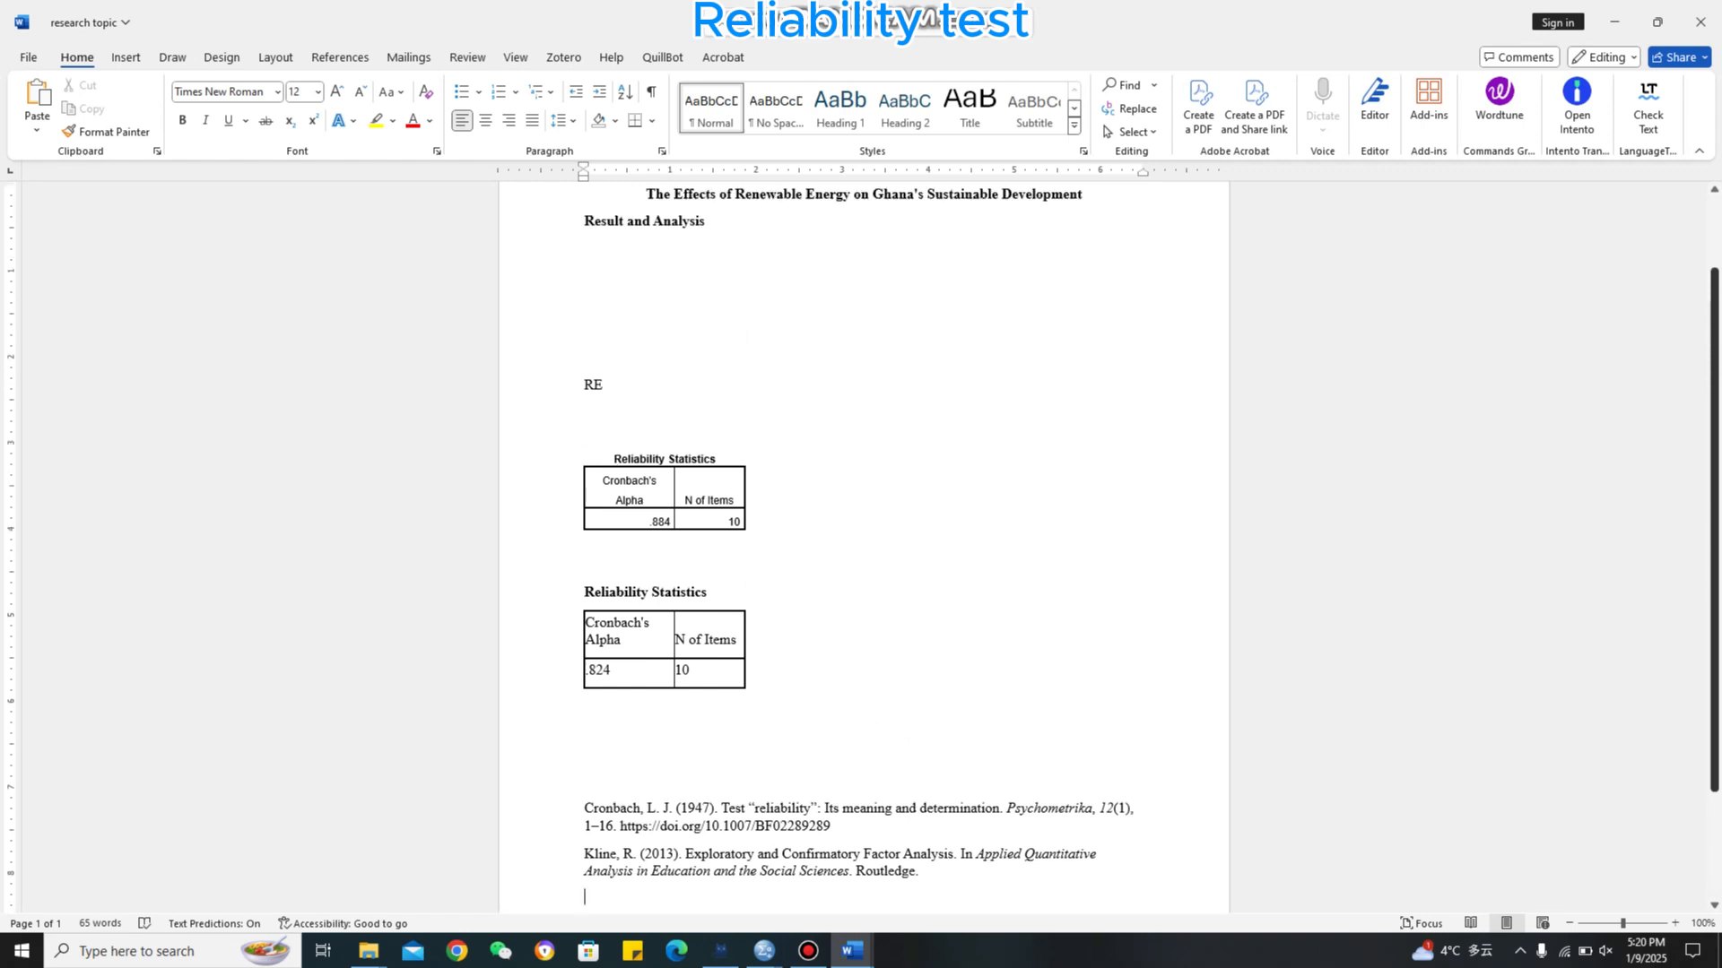
scroll(864, 538, "down", 1)
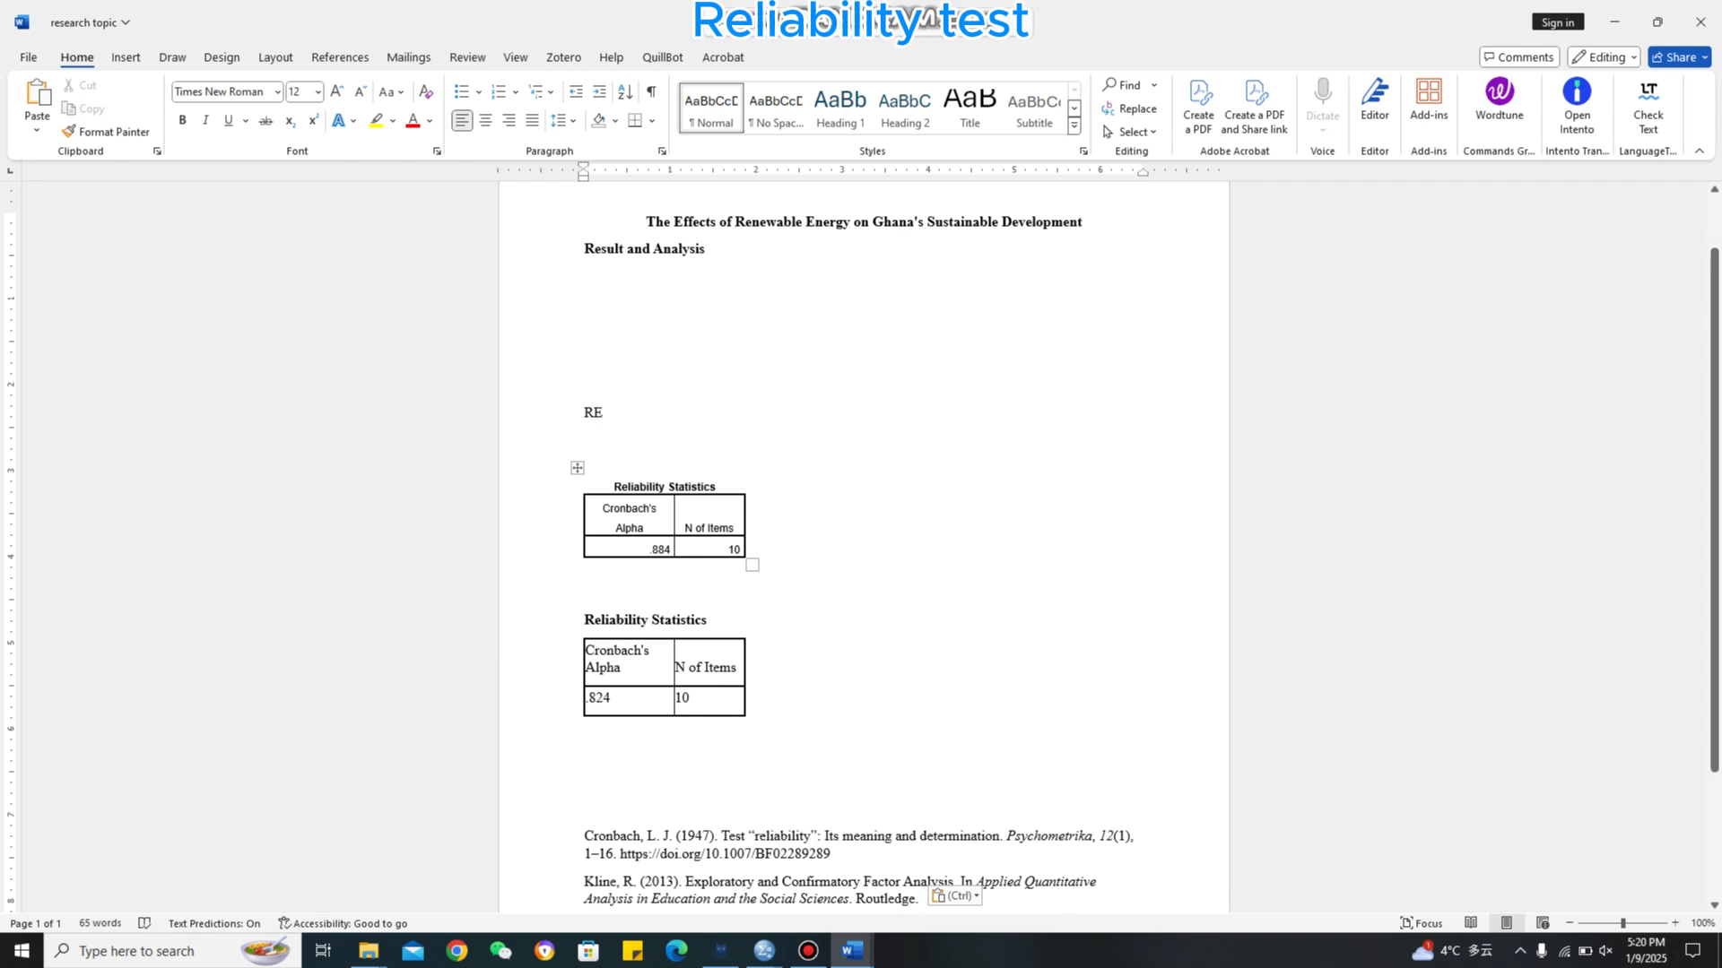
left_click(585, 303)
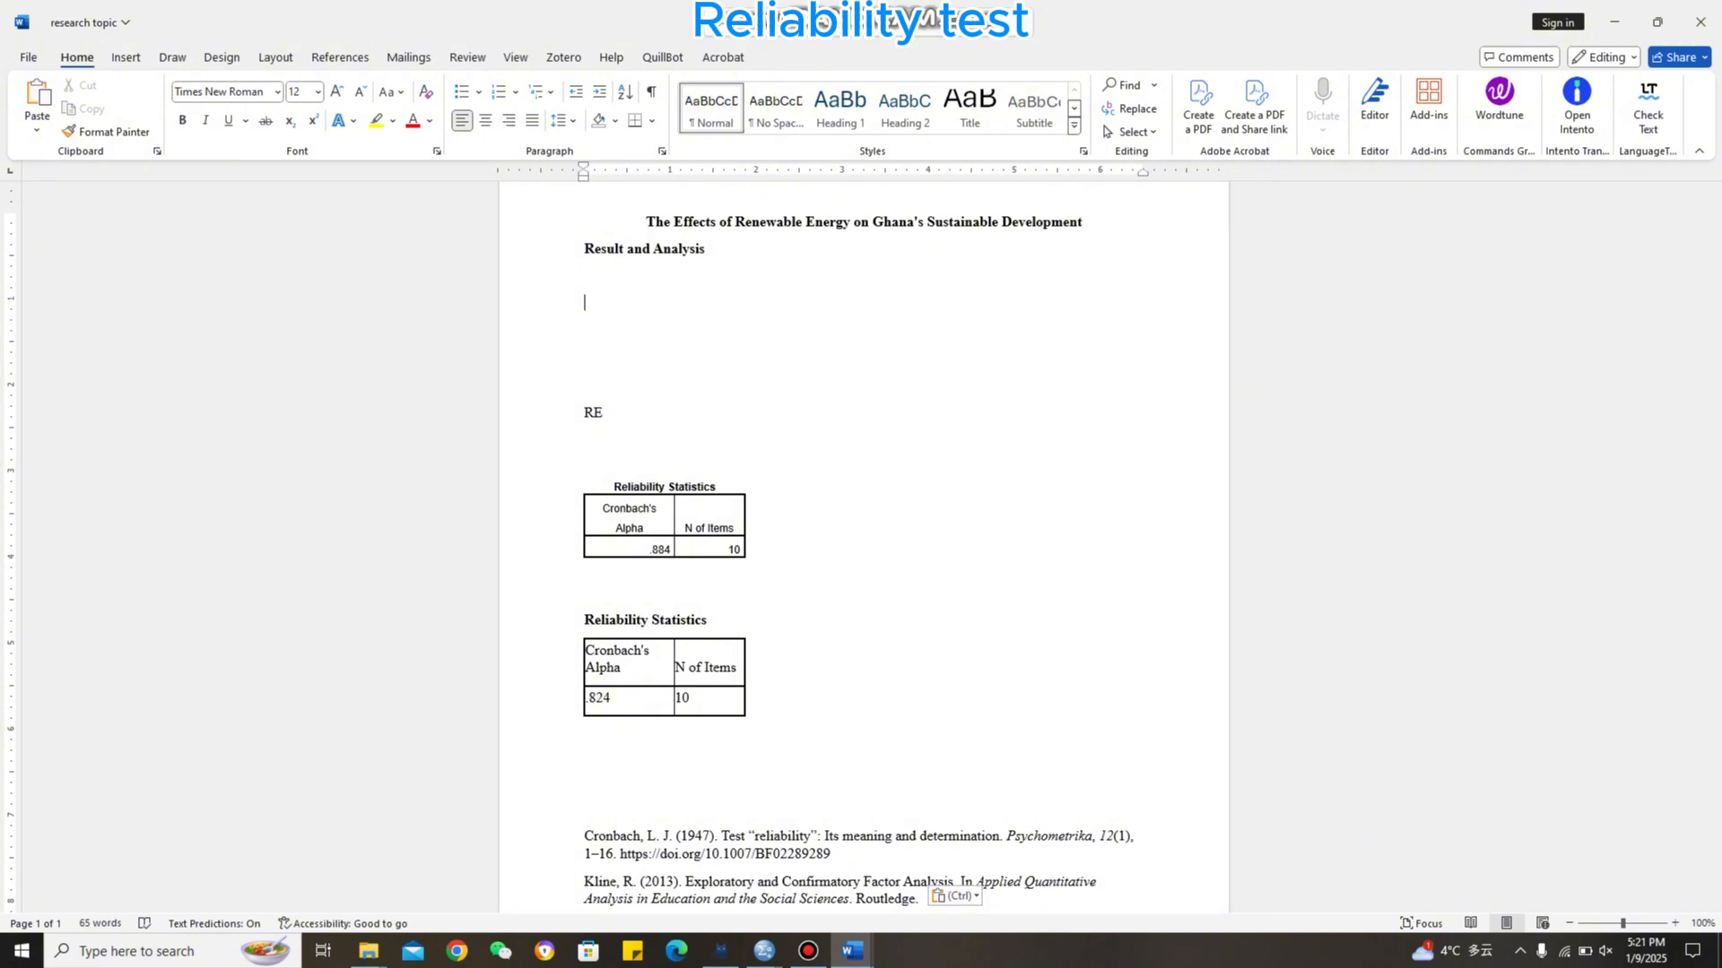
type("Hypothesis (H")
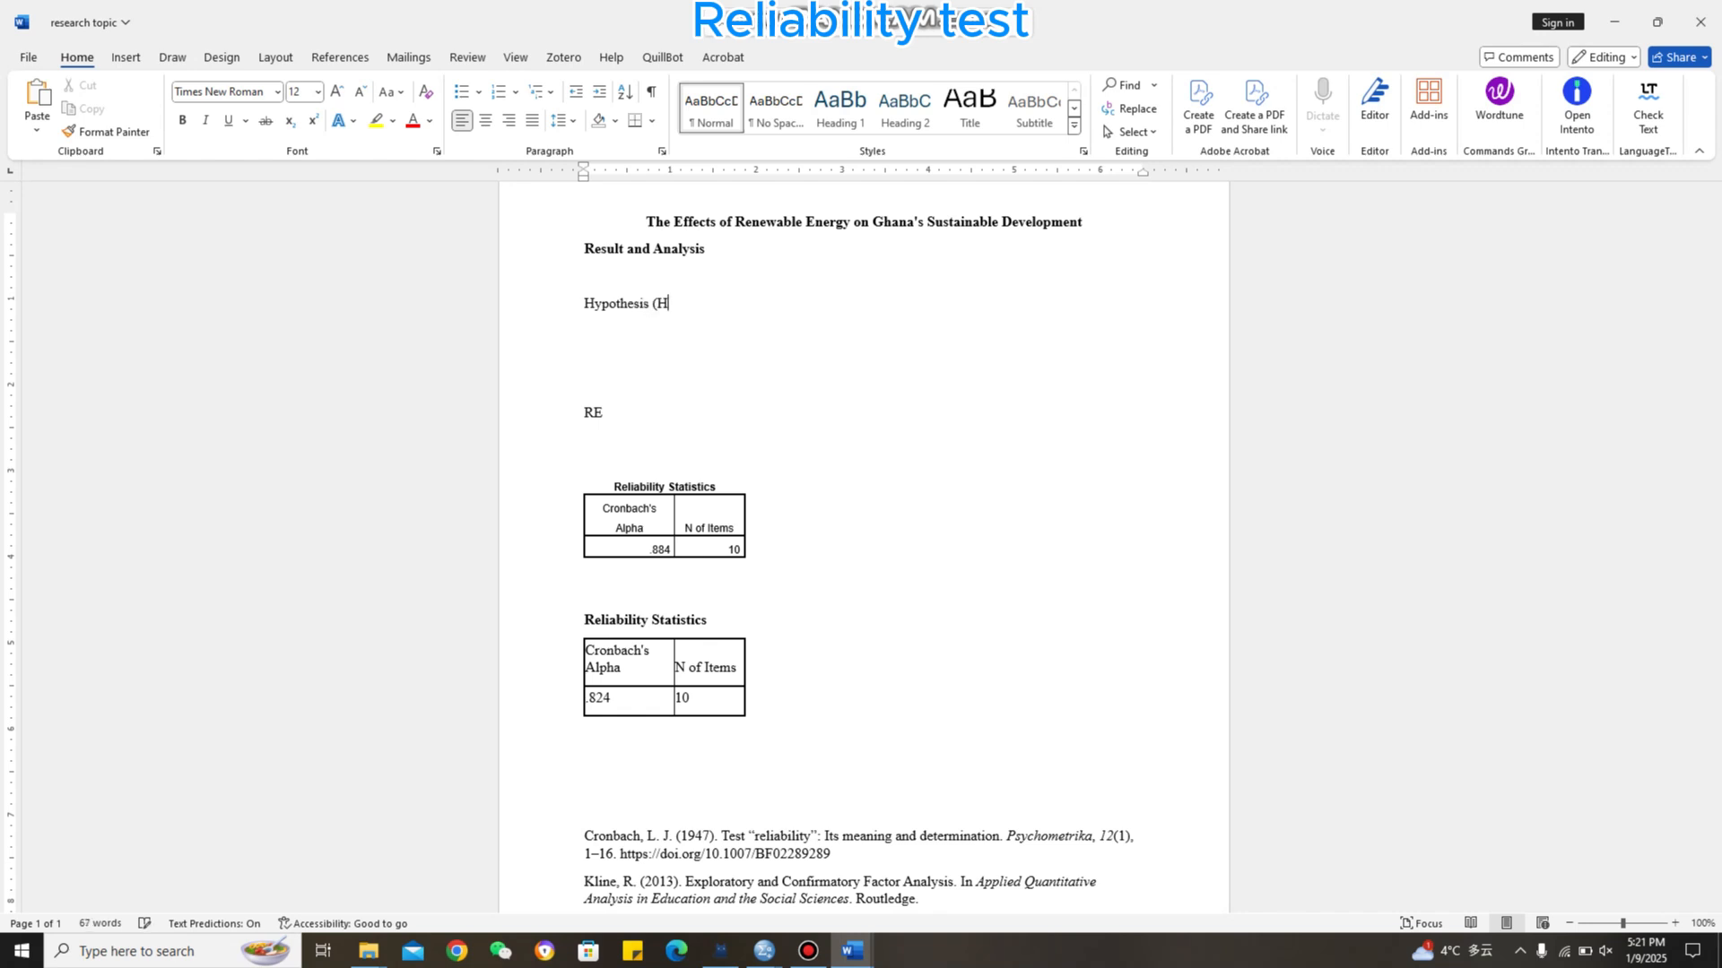
type("1) ,")
key("BackSpace")
key("BackSpace")
type(",")
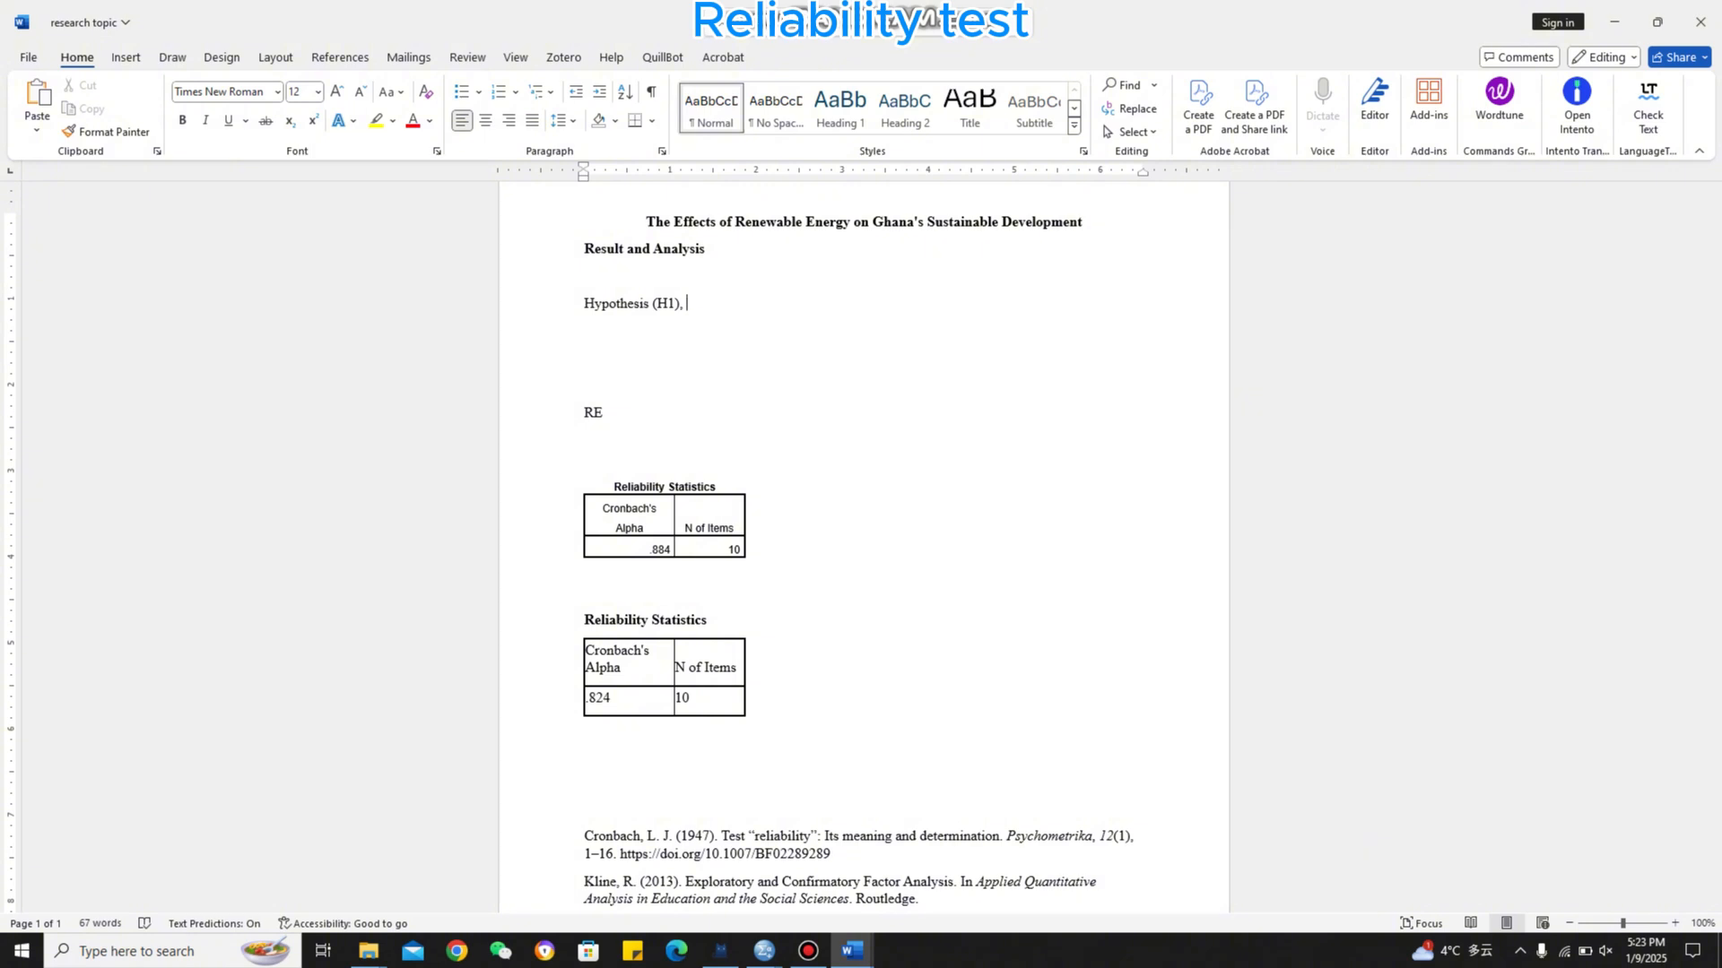
Complete the hypothesis with "Renewable Energy positively influences Sustainable Development." and remove the blank line above it
type("Renew")
key("Tab")
type("positively ")
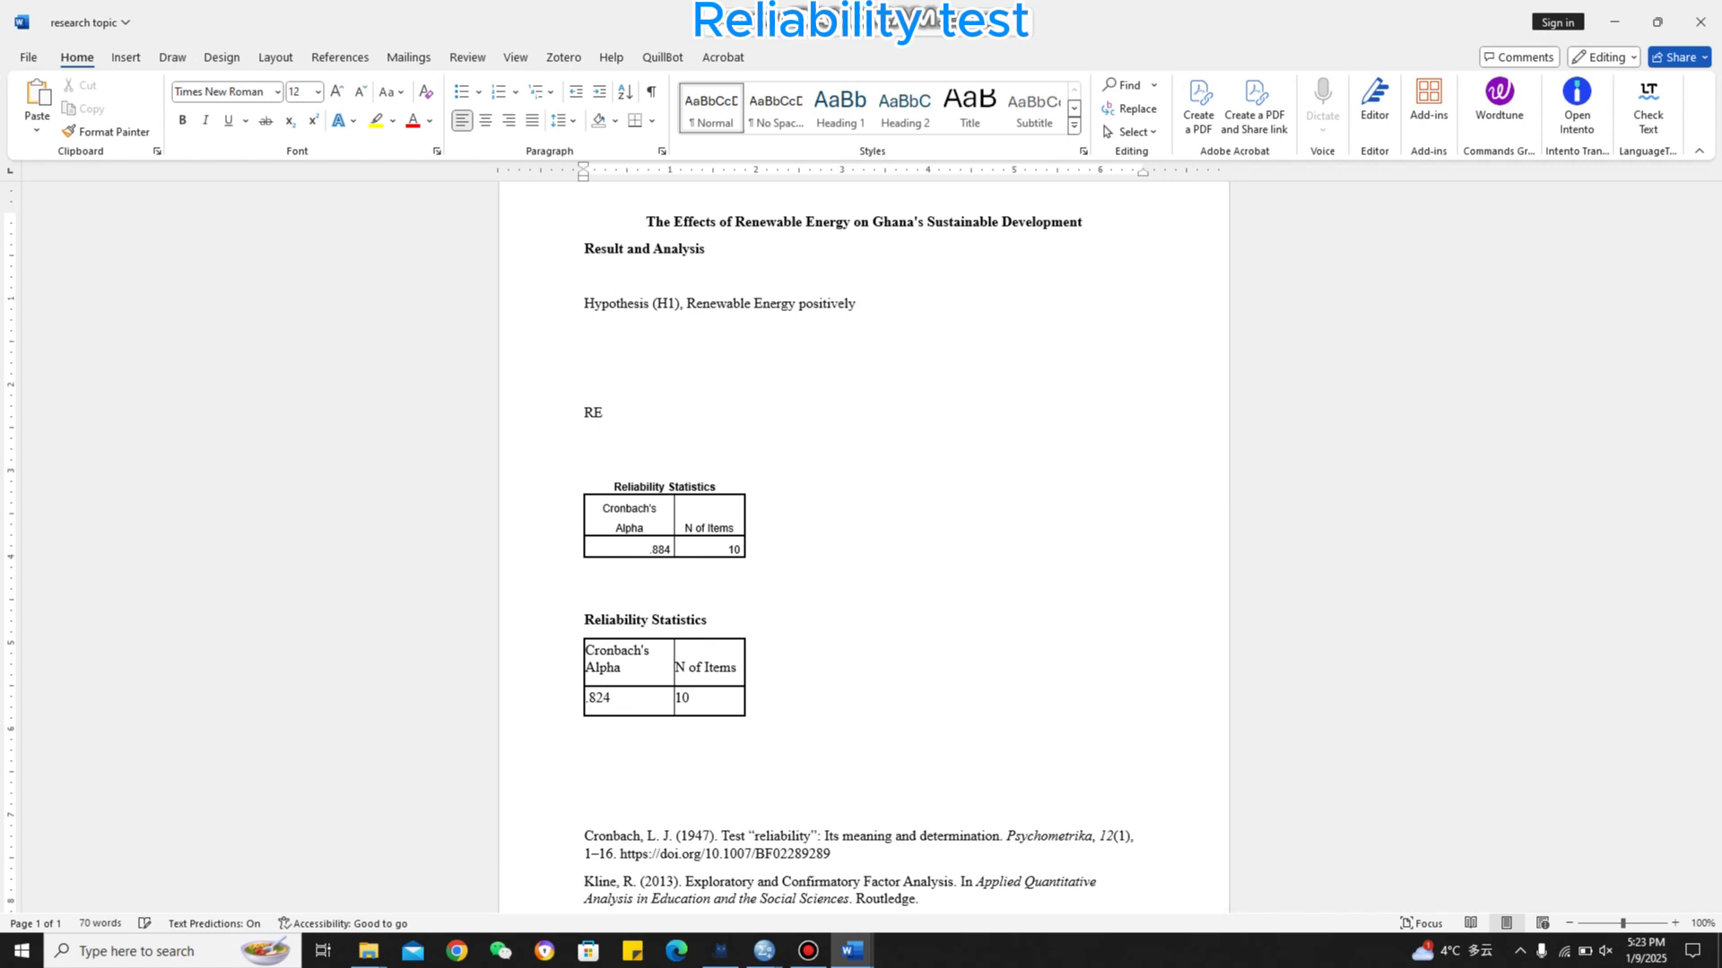
type("influ")
key("Tab")
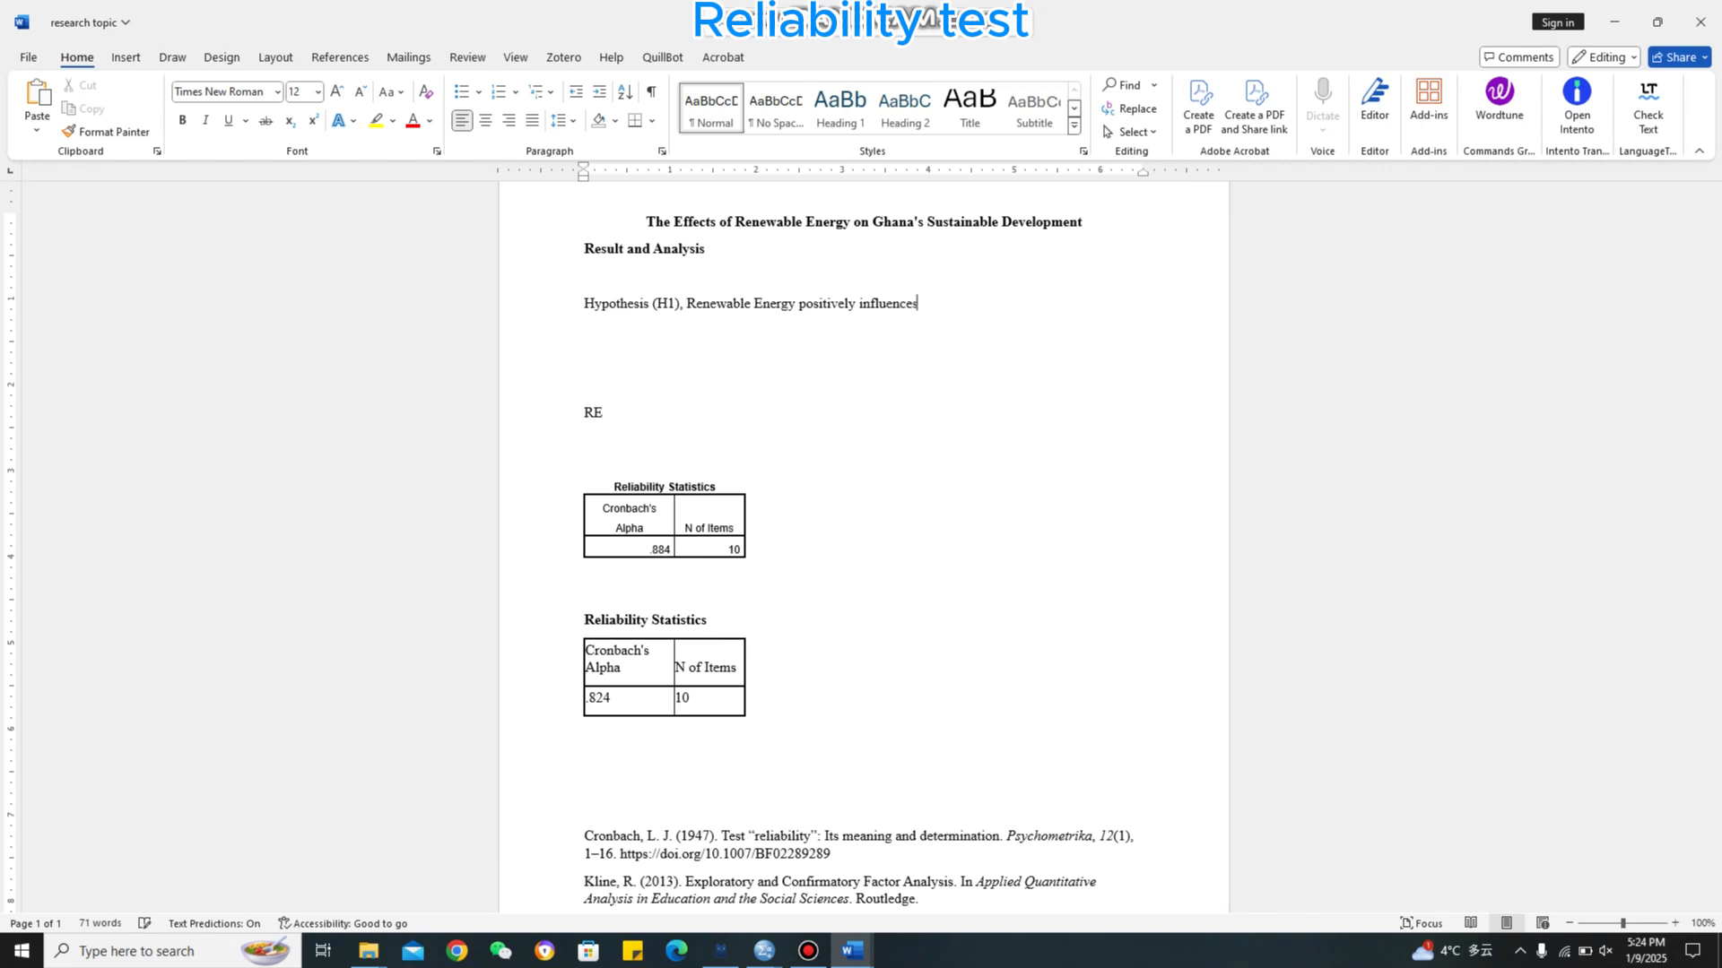
type("Sus")
key("Tab")
type(".")
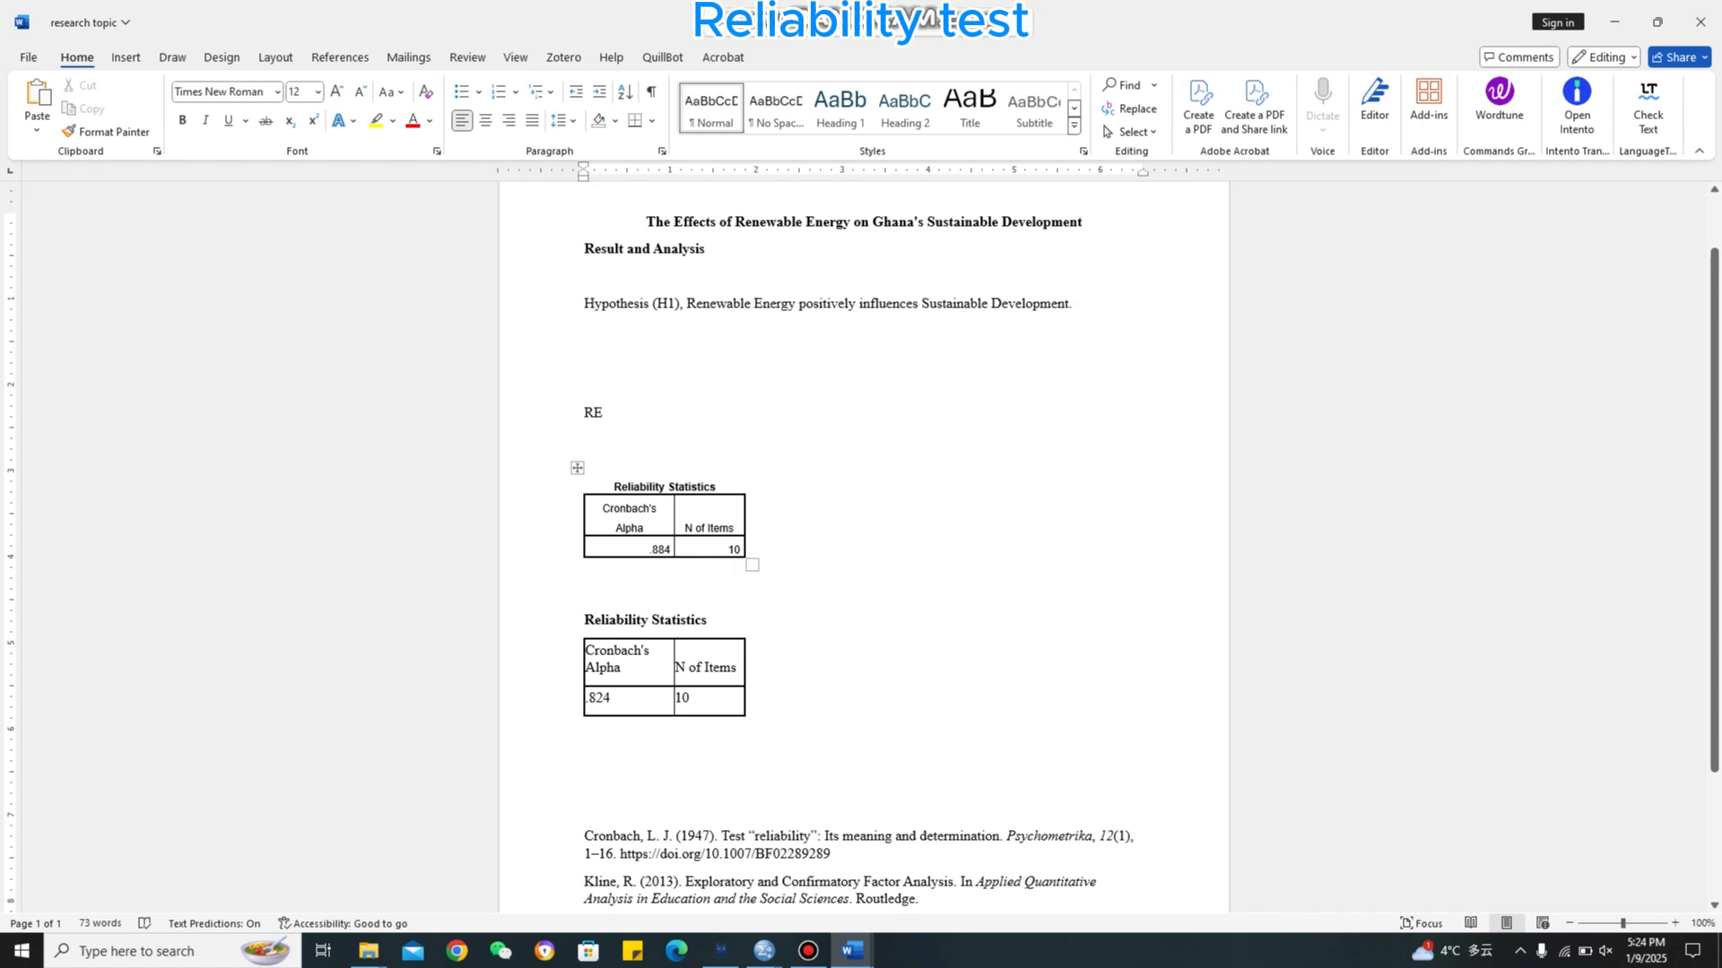
left_click(585, 304)
key("BackSpace")
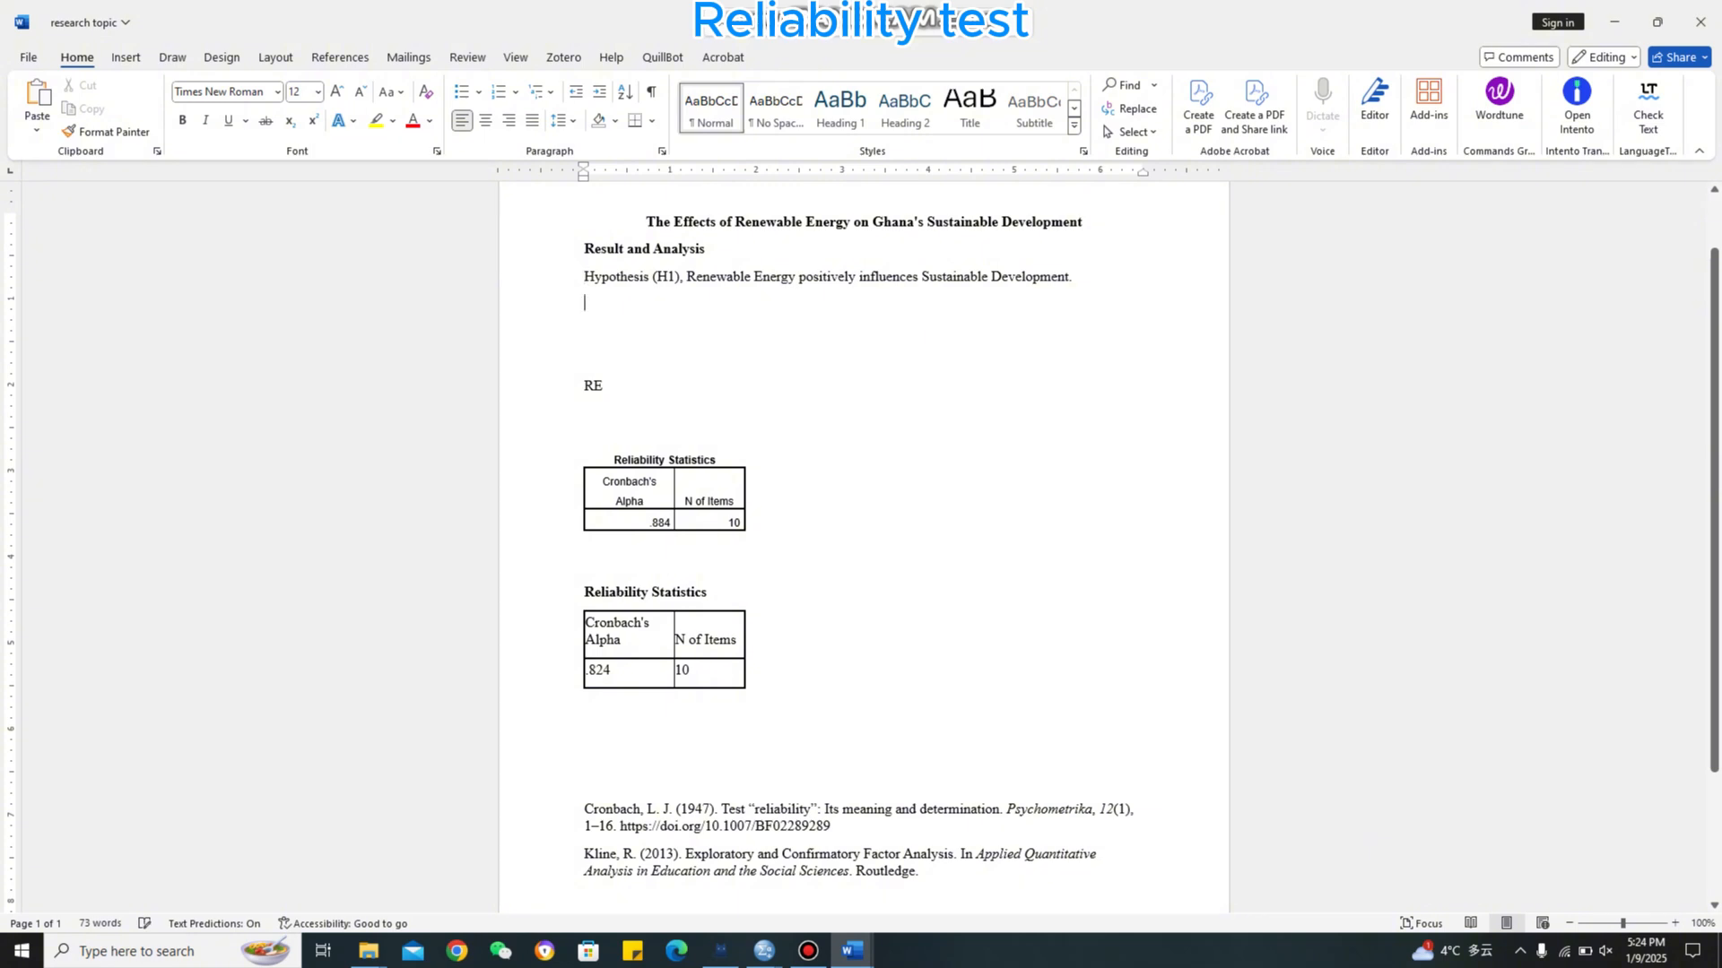
Begin a paragraph under the hypothesis with "Prior to hypothesis testing, the questionnaire"
type("P")
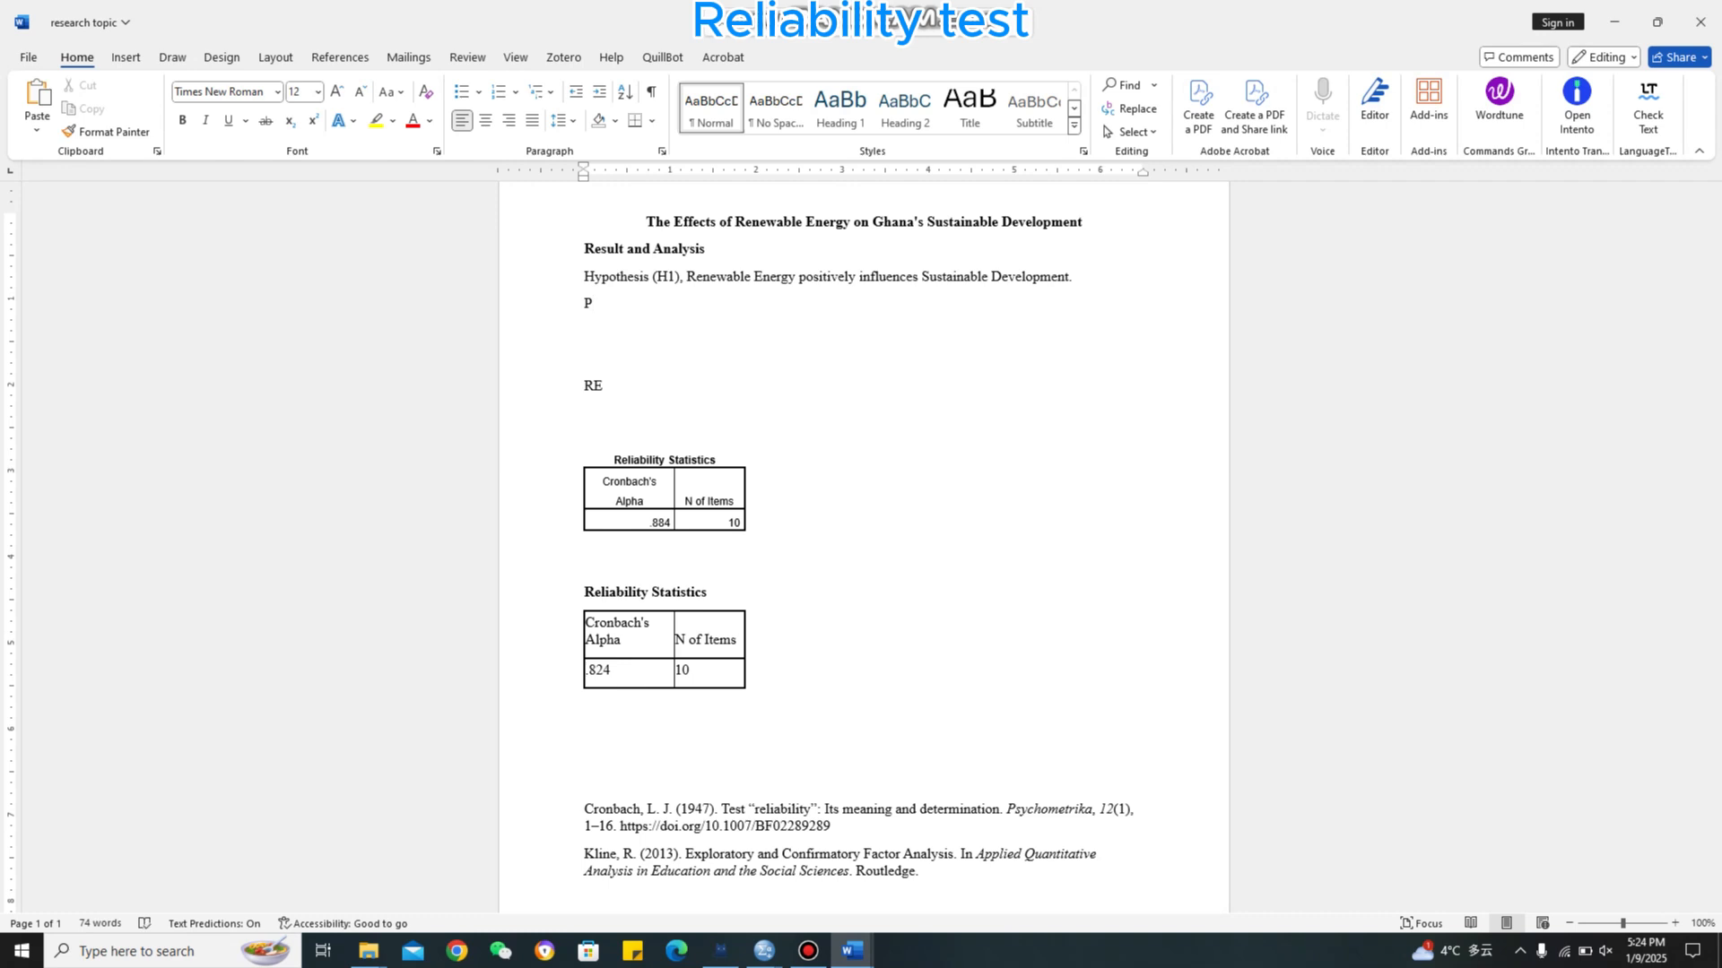
type("rior to hy")
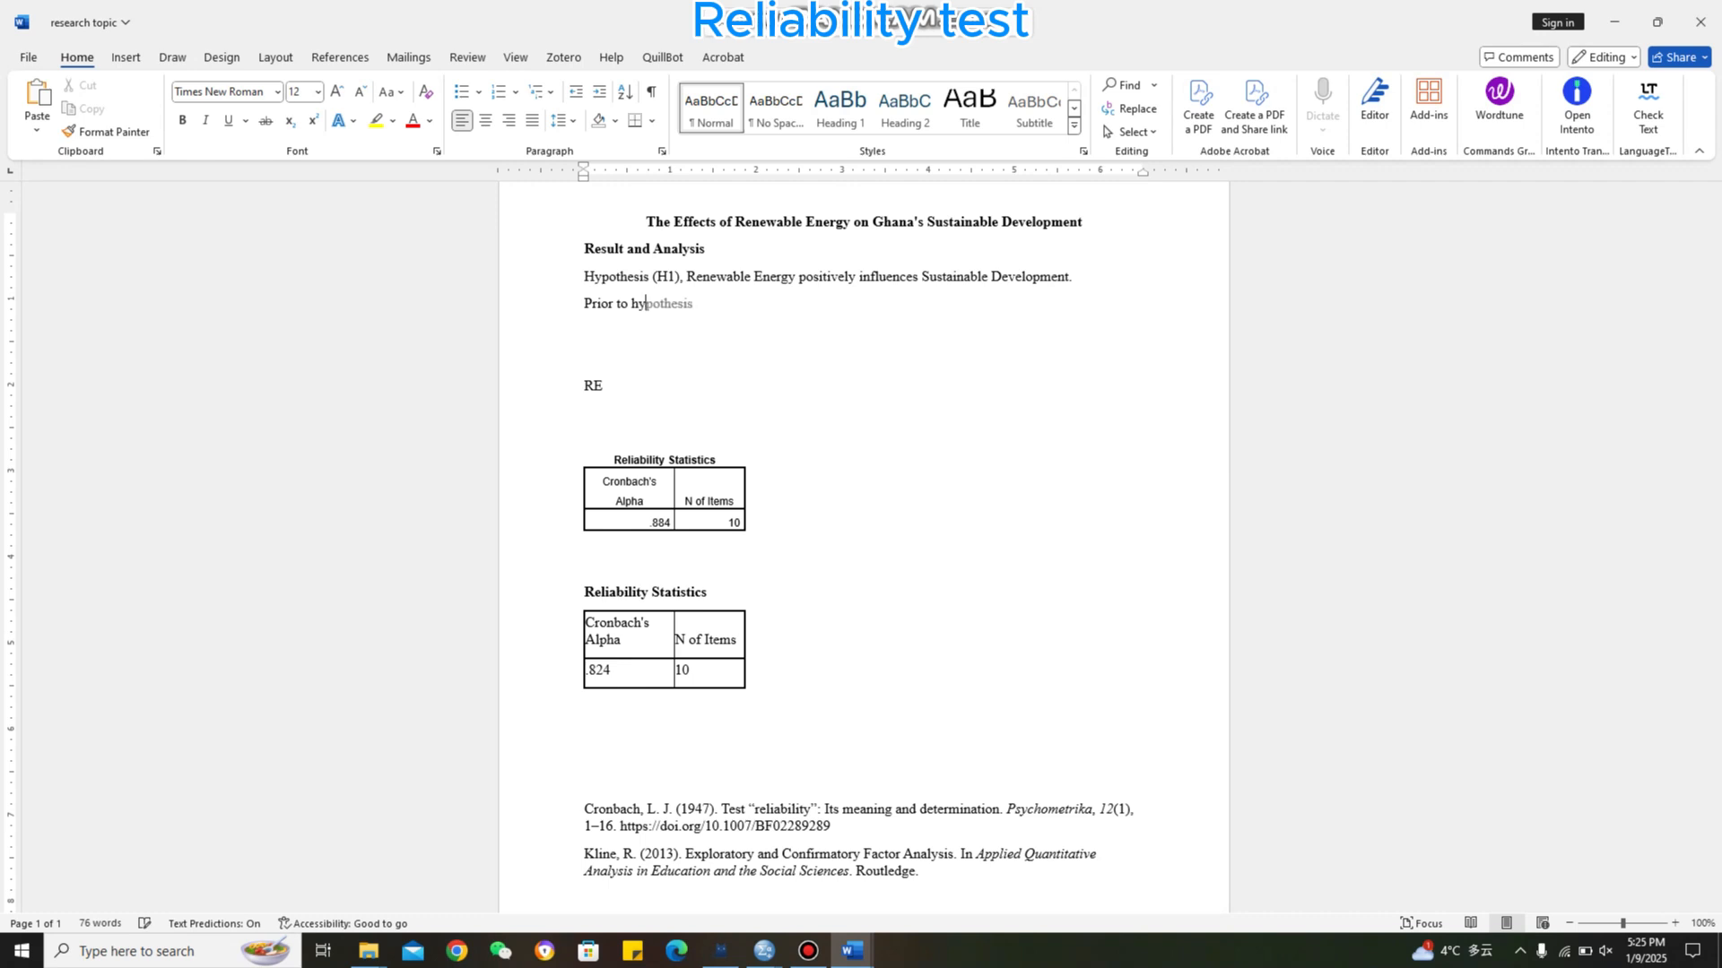
type("pothesis testing,")
type("the q")
key("Tab")
type("naire")
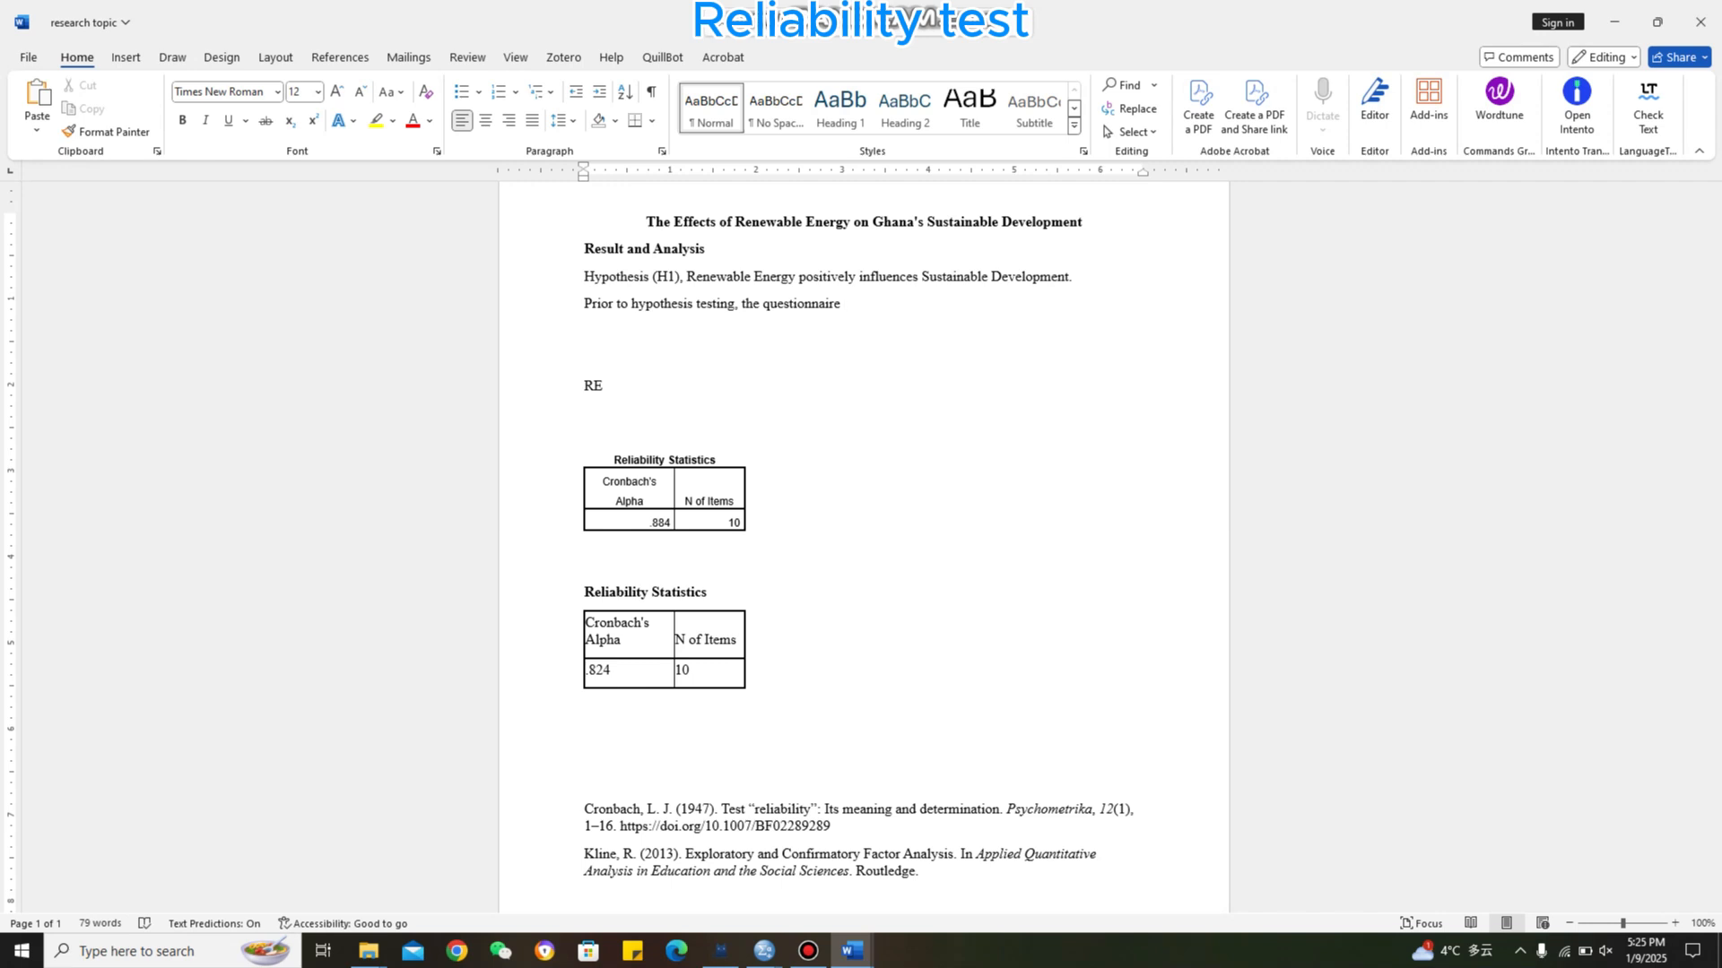
Finish the sentence with "instrument validity and reliability were assessed." and start the following one with "Key"
type(" i")
type("nstr")
type("ument ")
type("vali")
type("di")
type("t")
type("i")
key("BackSpace")
type("ty ")
type("and r")
type("elai")
type("bil")
type("ity ")
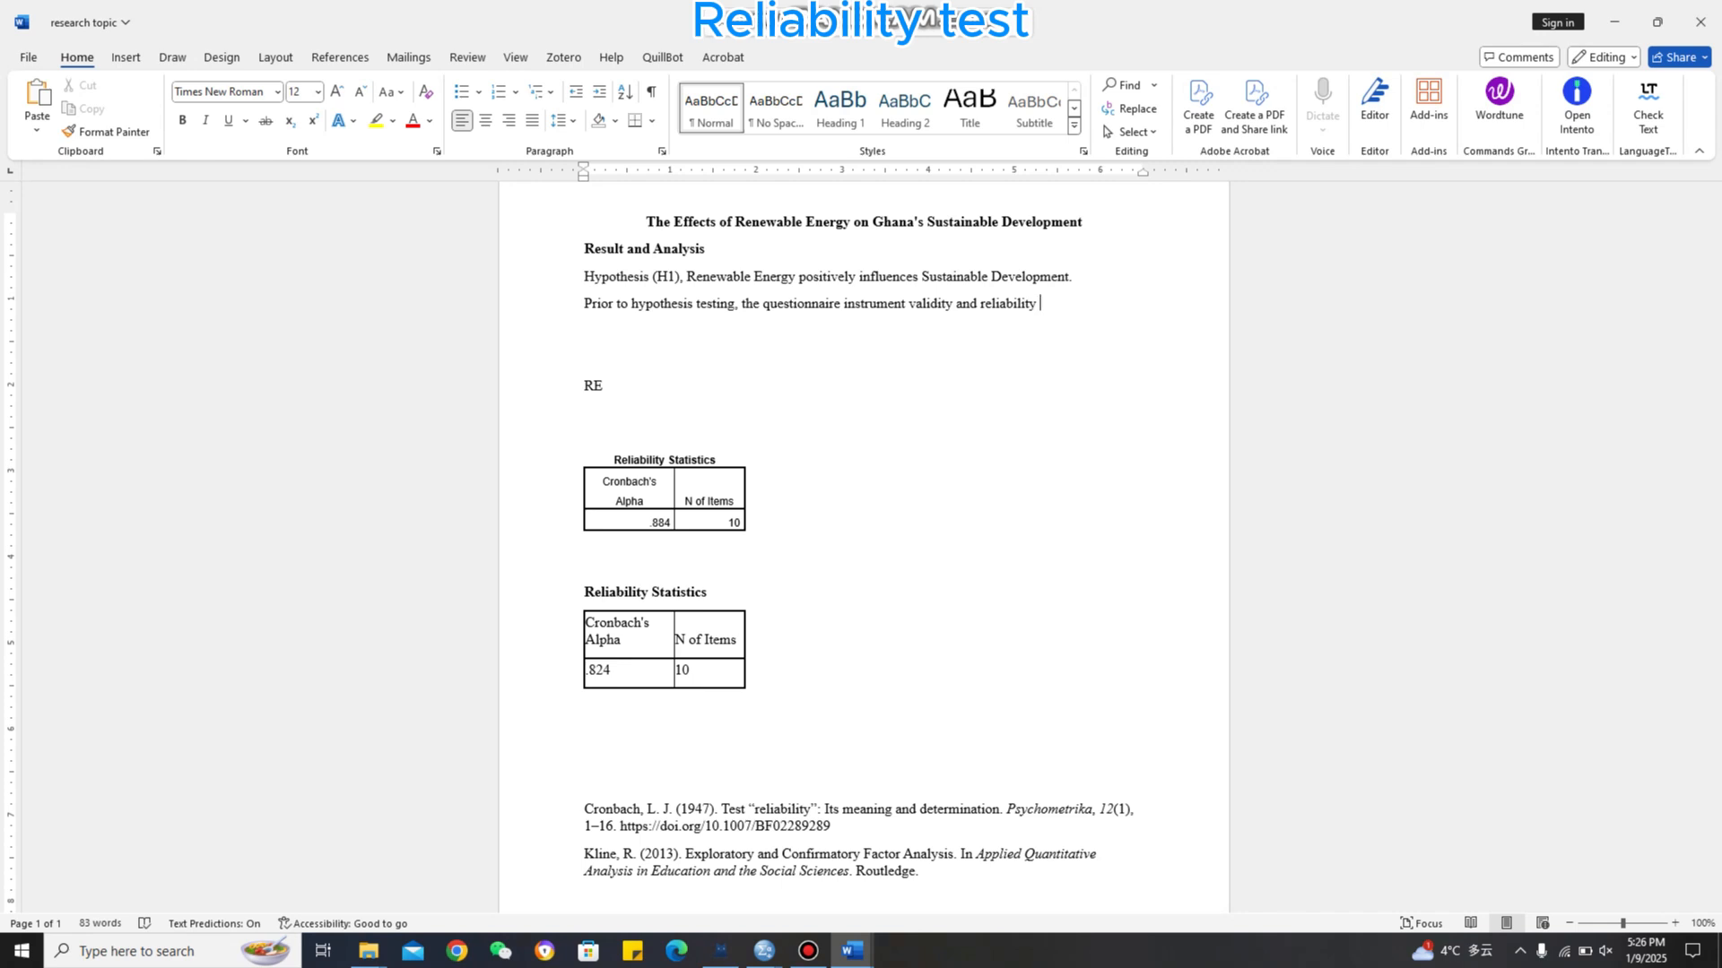
type("were ass")
key("Tab")
type(".")
type("k")
type("y")
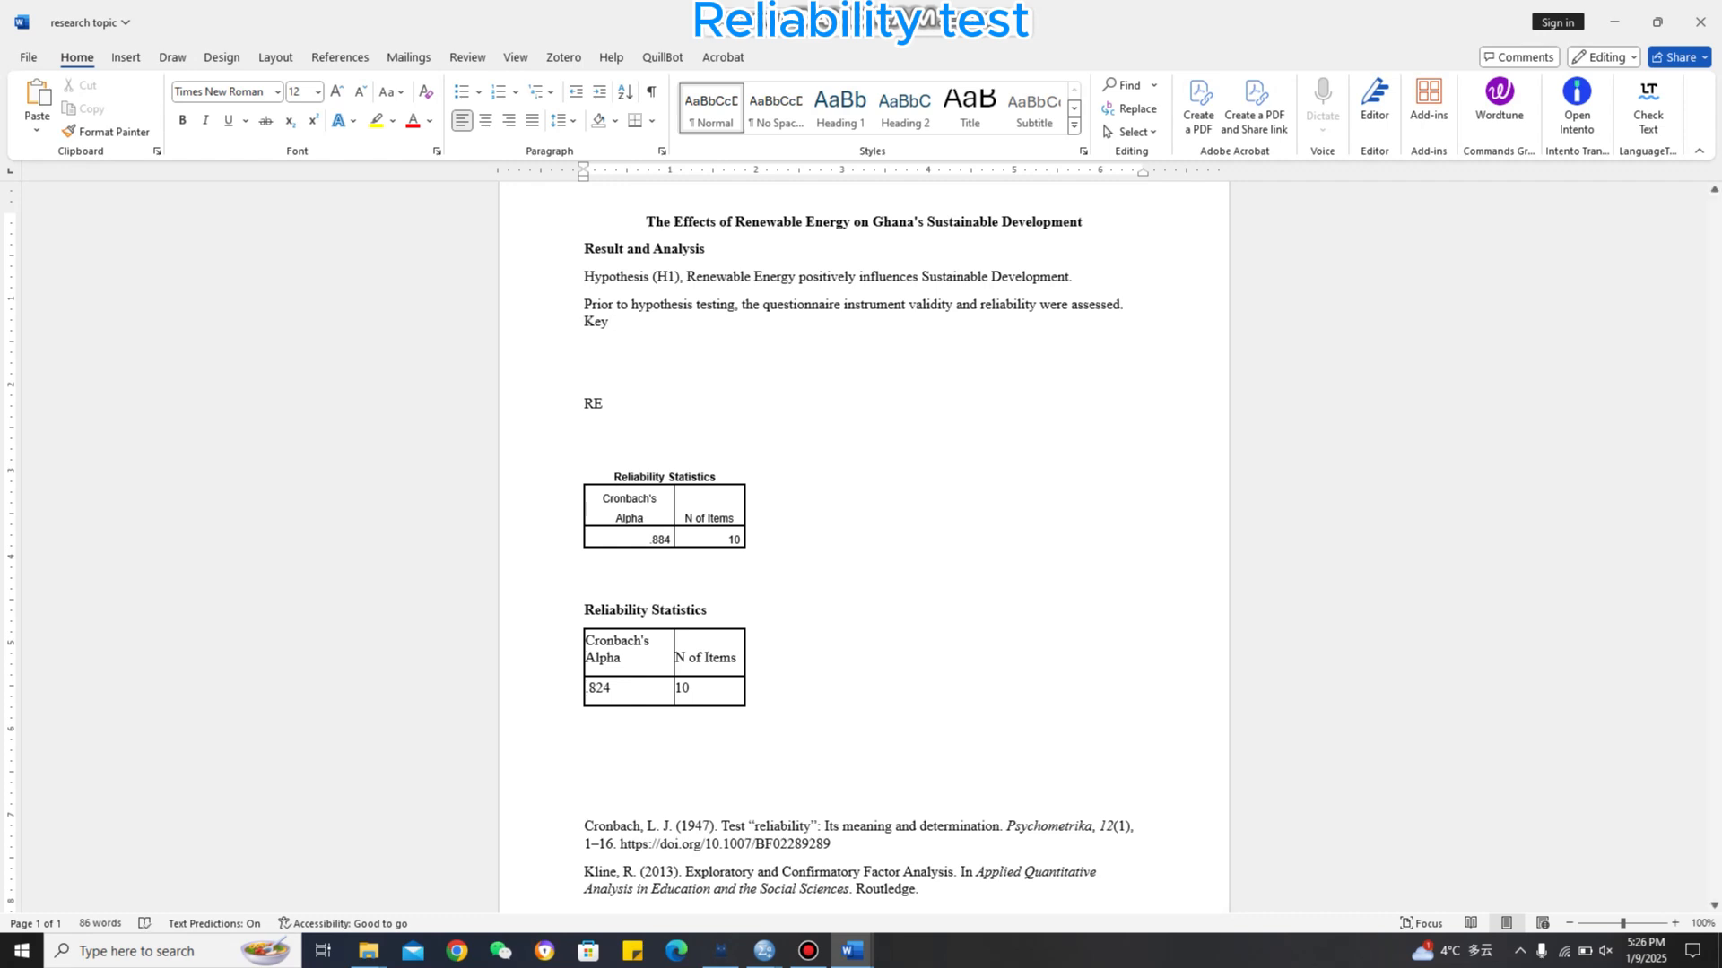
Justify the "Prior to hypothesis testing" paragraph and increase its line spacing
left_click_drag(584, 305, 678, 332)
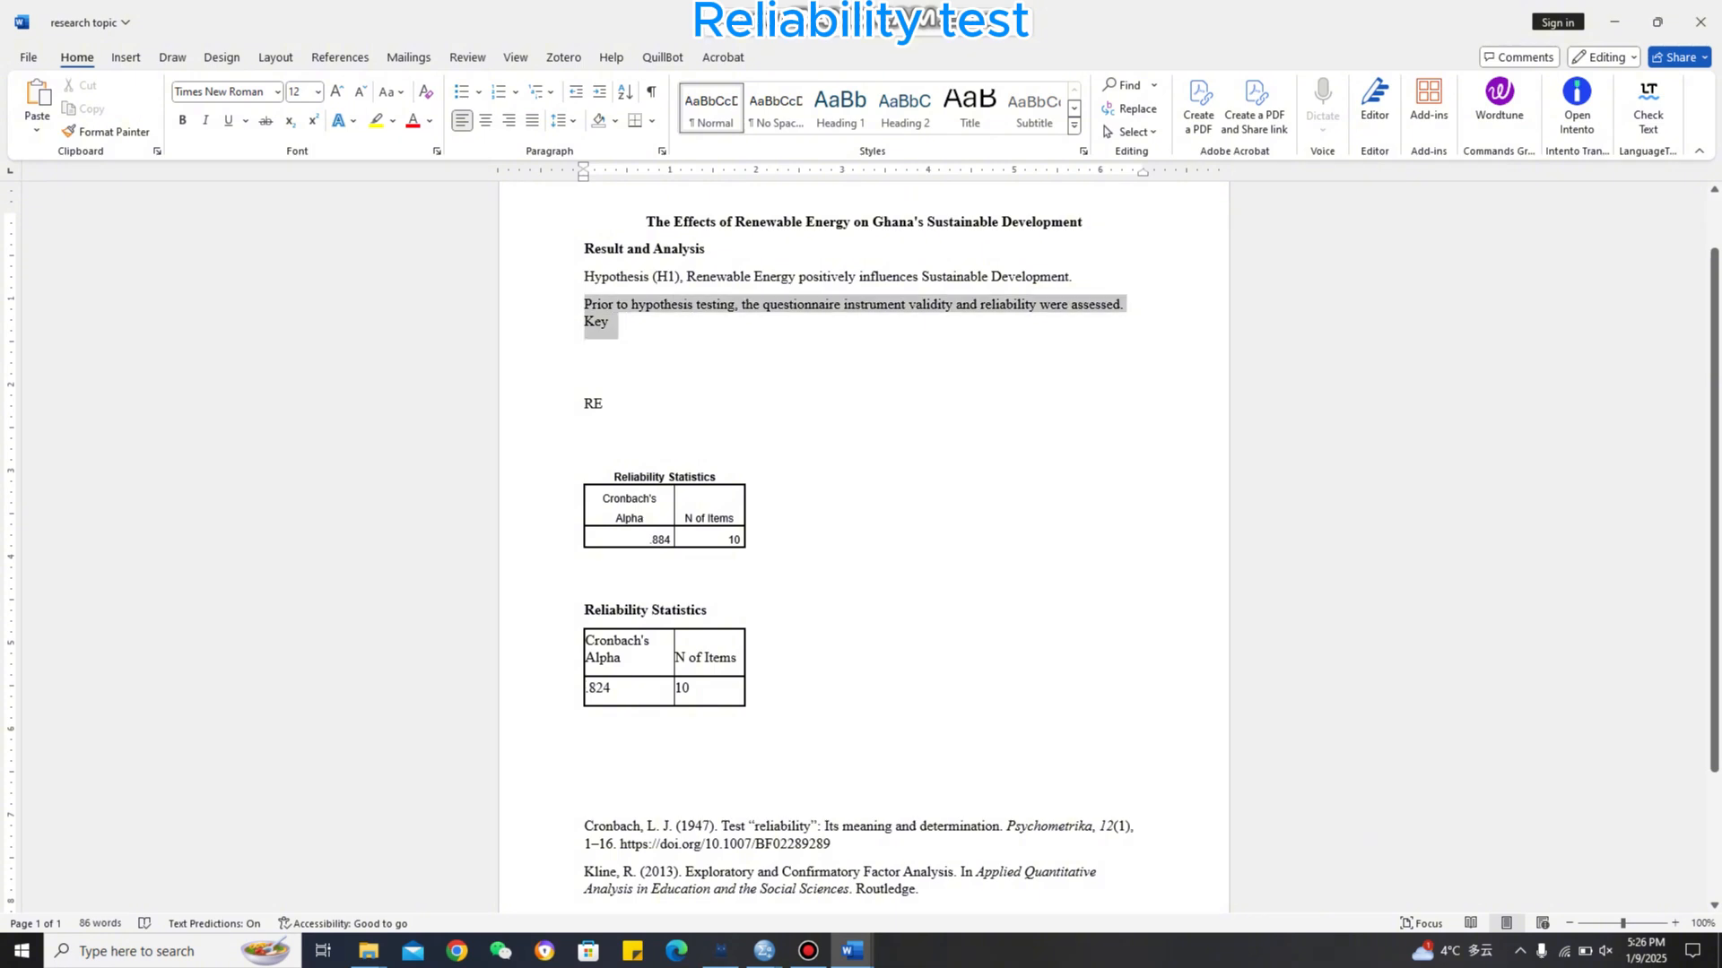
left_click(531, 120)
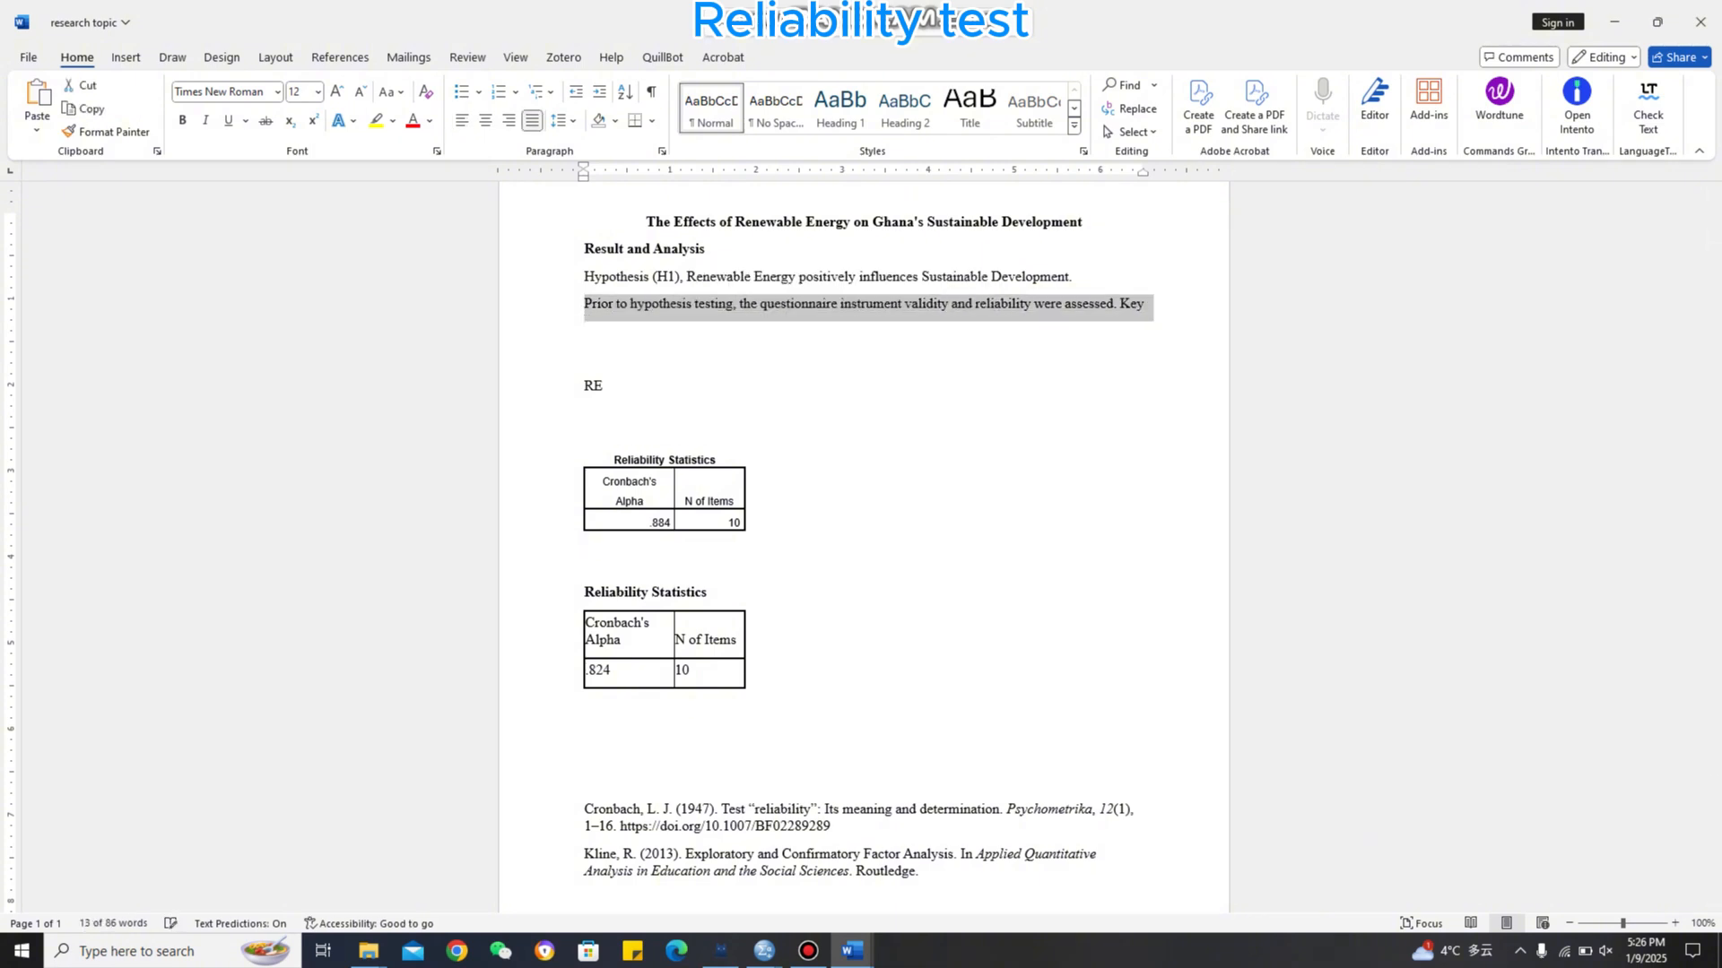
left_click(563, 120)
left_click(589, 196)
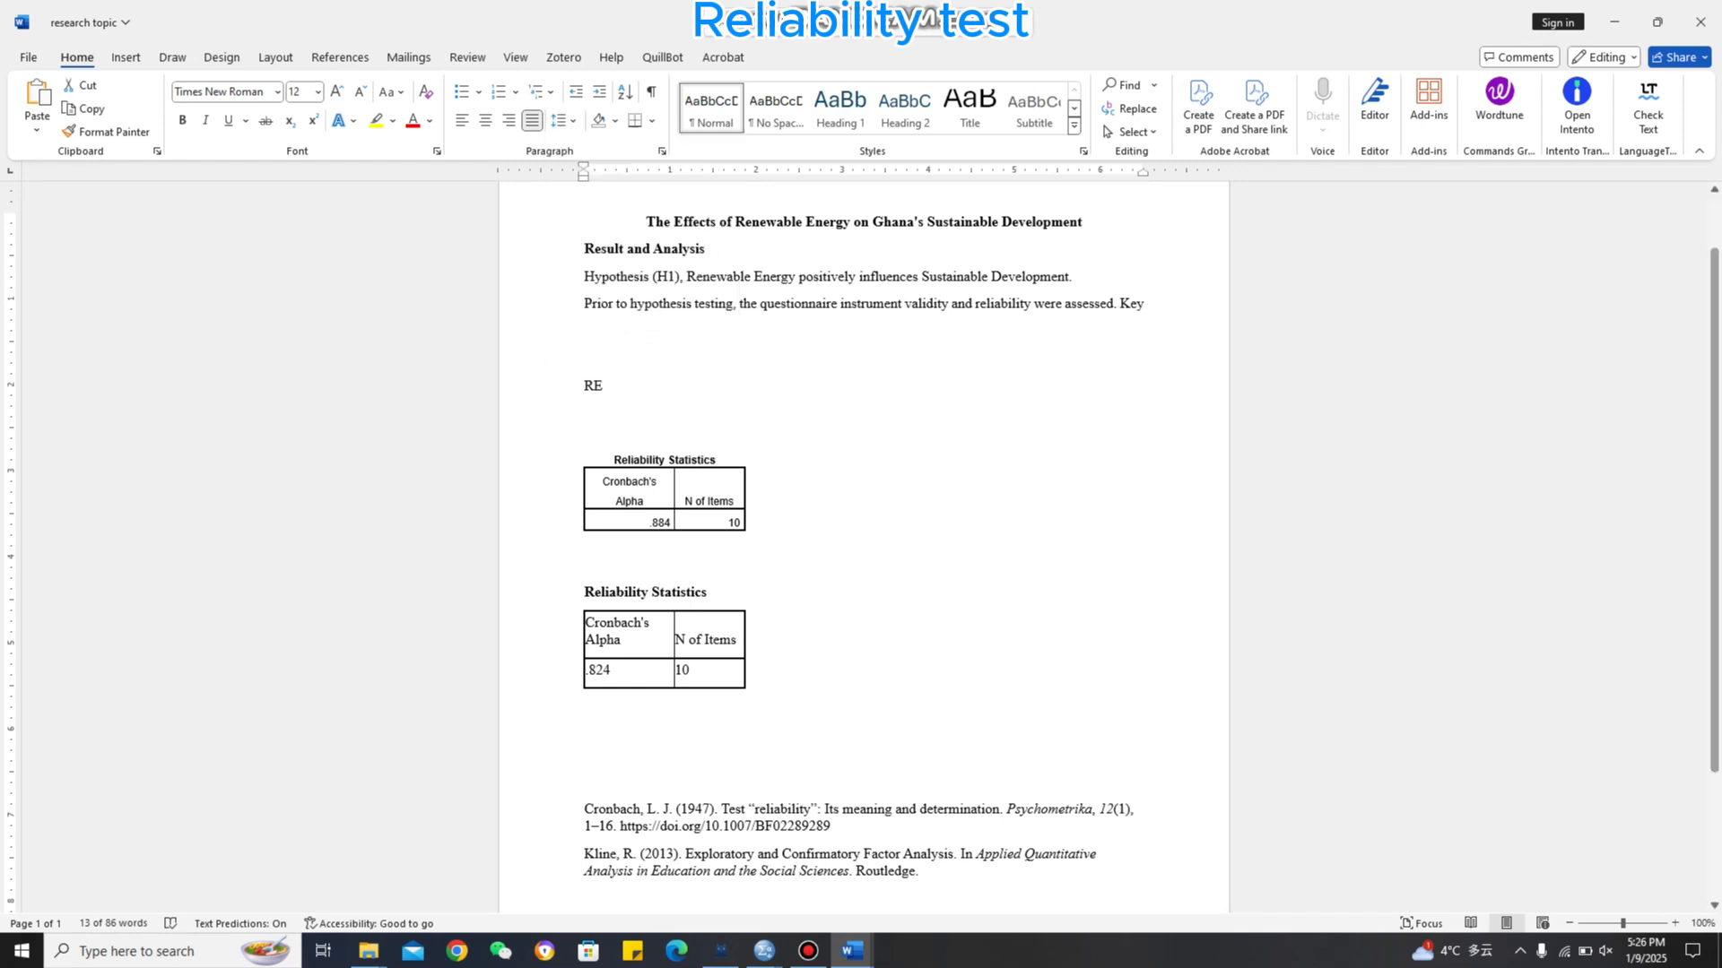
left_click(585, 365)
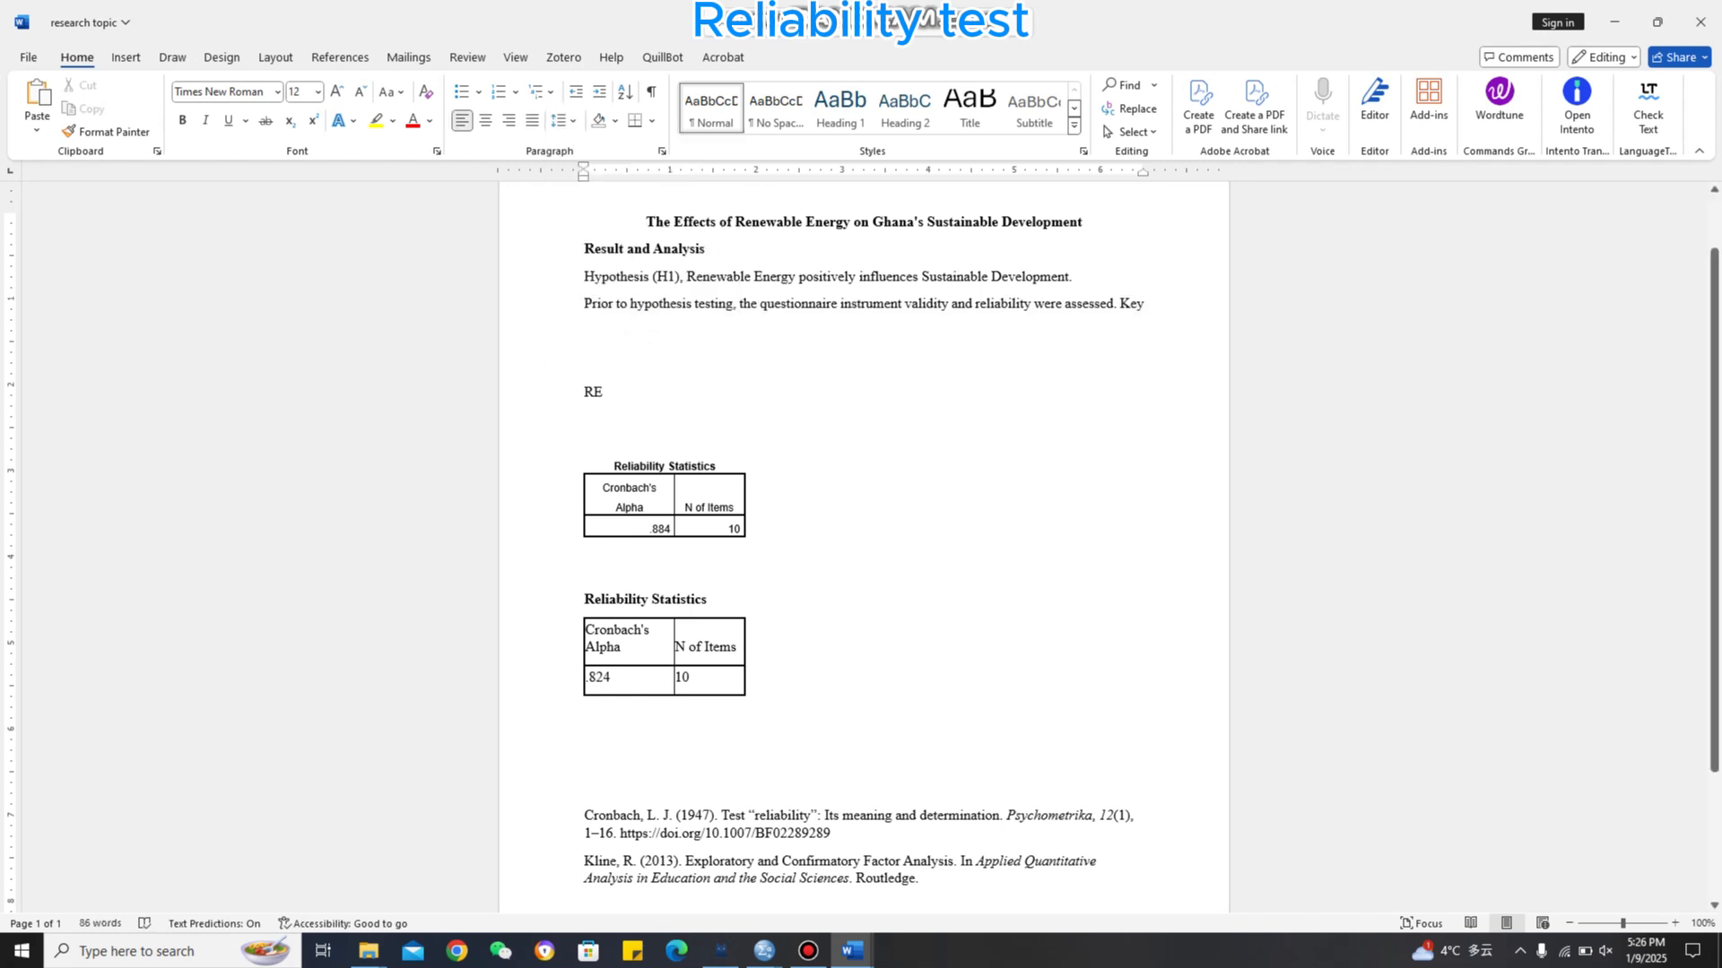
Continue the paragraph after "Key" with "steps considered here includes:" and begin a new line below it
left_click(1147, 304)
type("step")
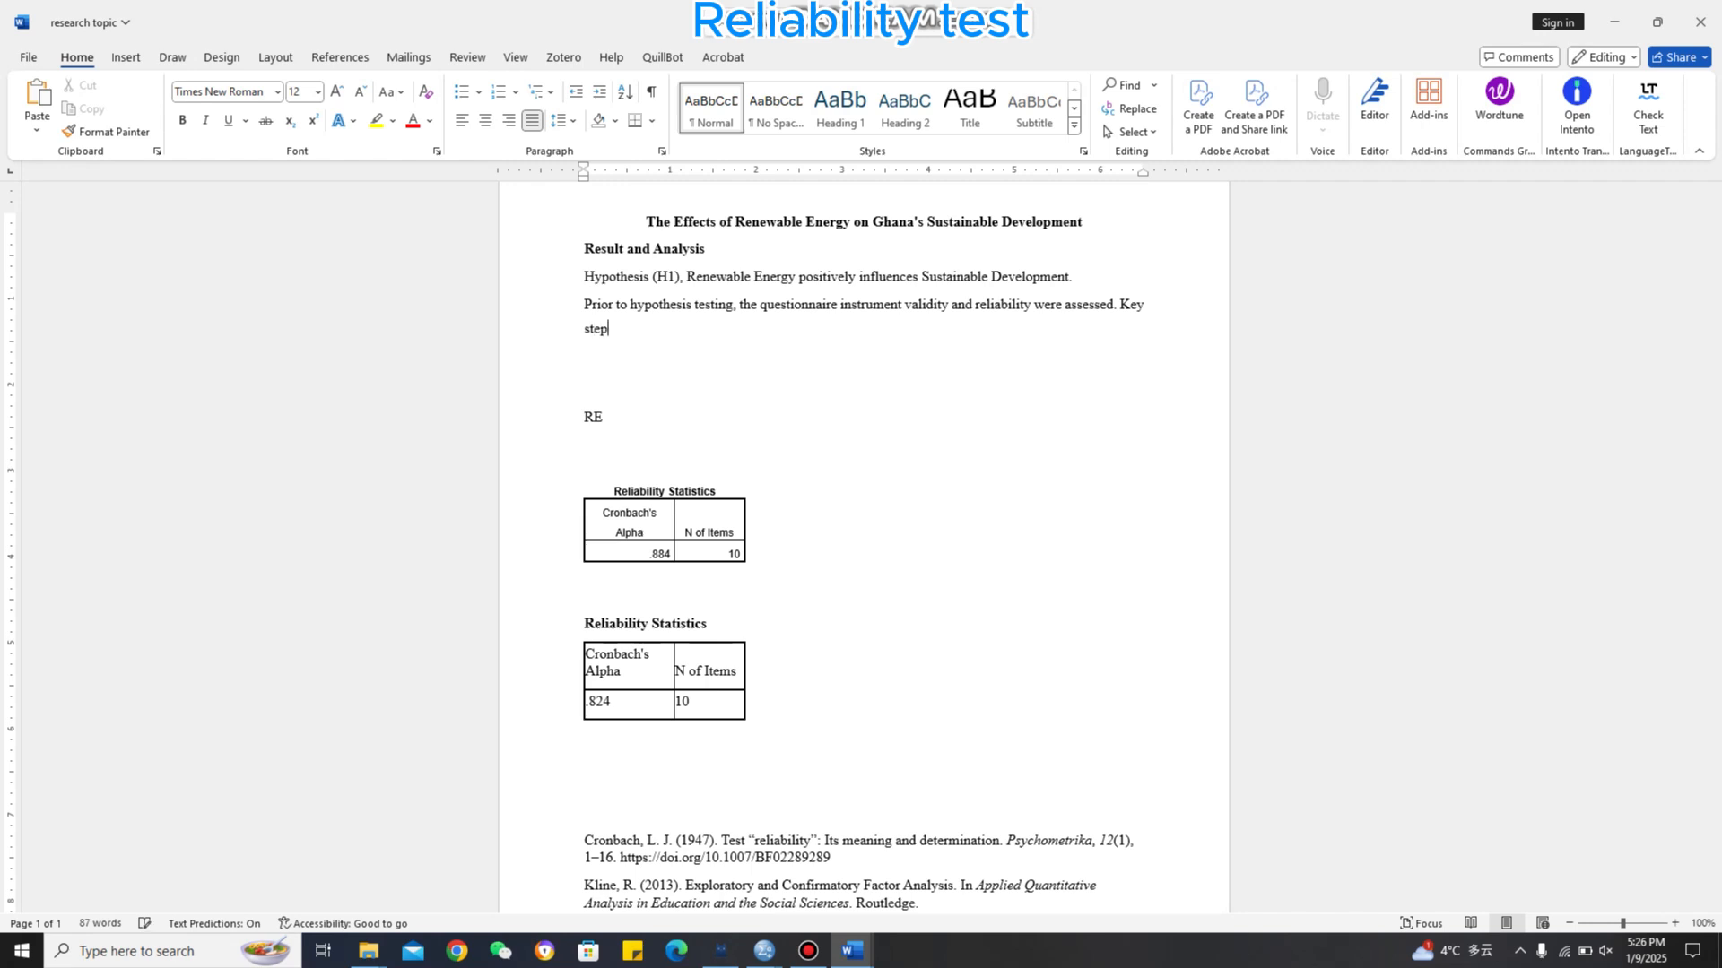
type("s considered here includes 1")
key("BackSpace")
key("Return")
Start a numbered list with "Convergent validity and reliability" as its first item
type("1.")
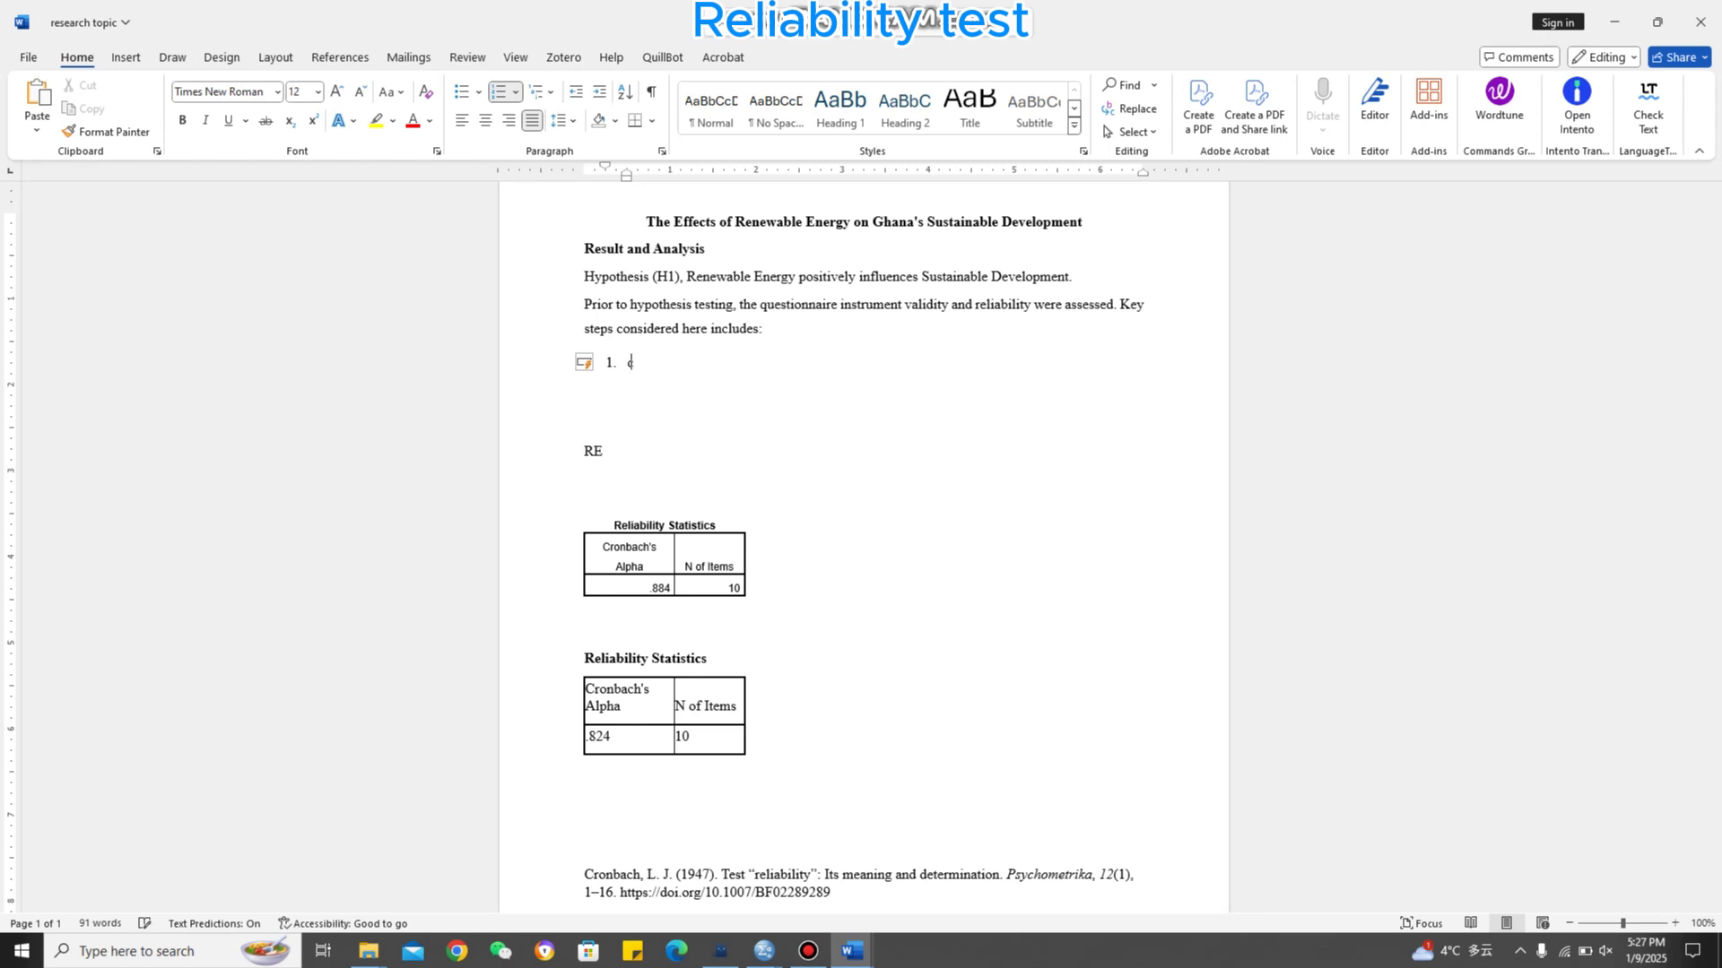
type("c")
type("Co")
type("nvergen")
type("t va")
type("li")
key("Tab")
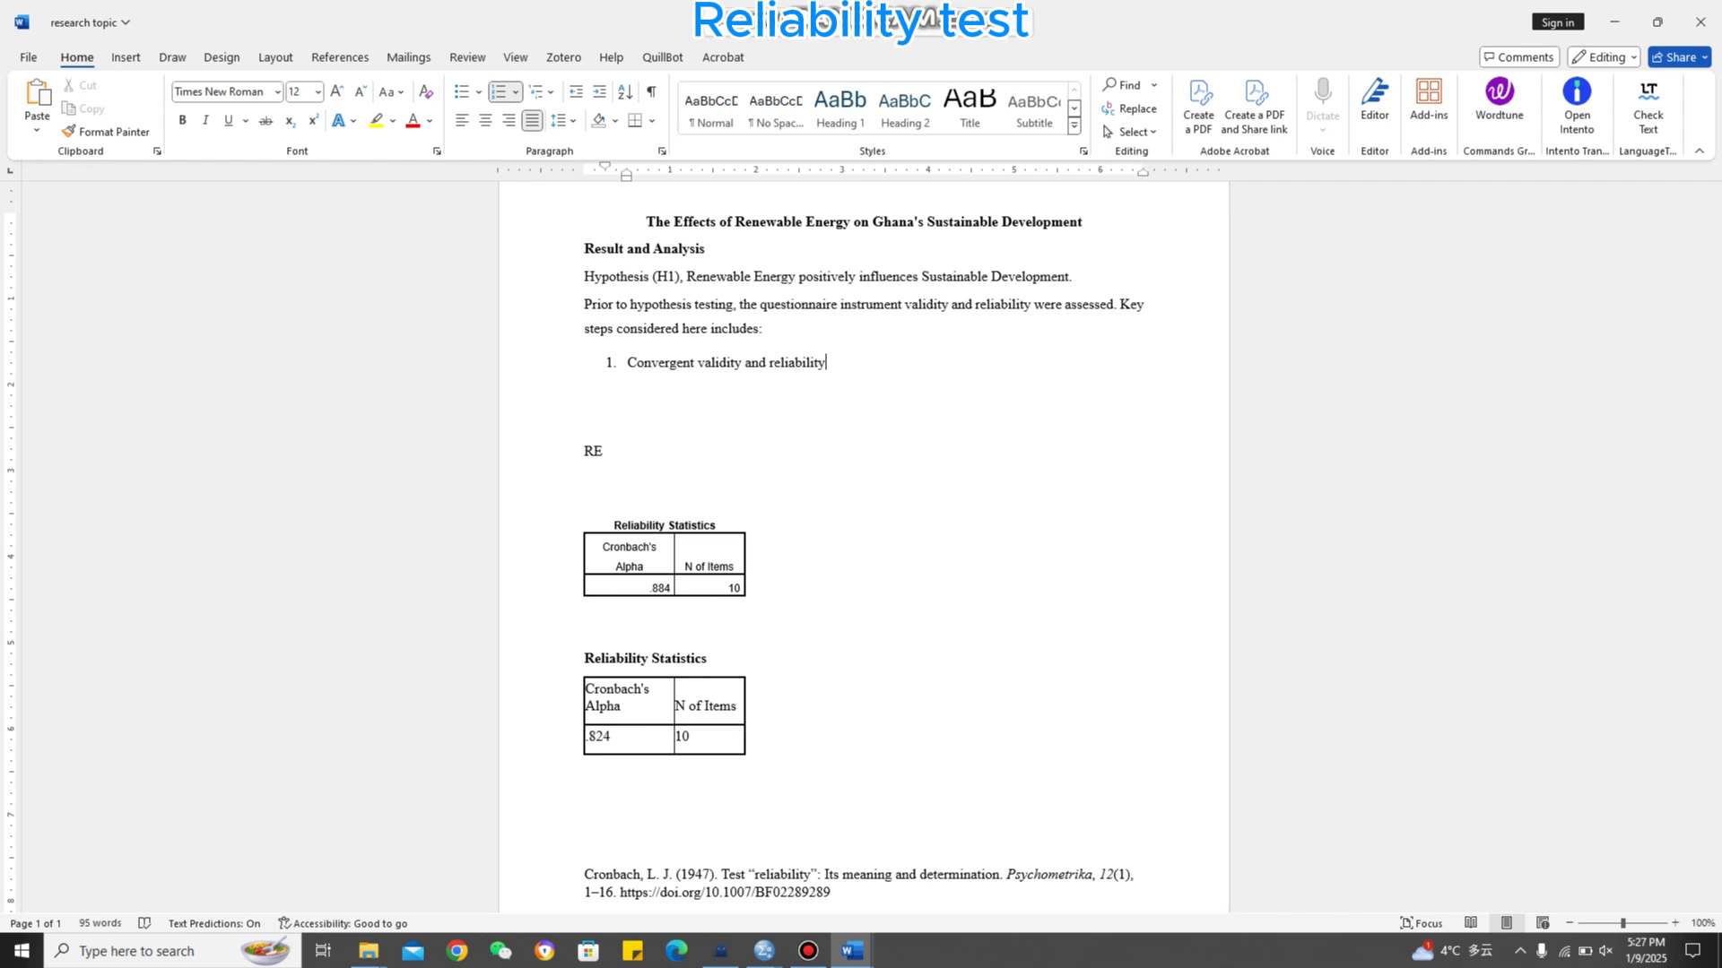
Add "Discriminant validity" as the second list item, delete the extra autocompleted words, and end the numbered list
key("Return")
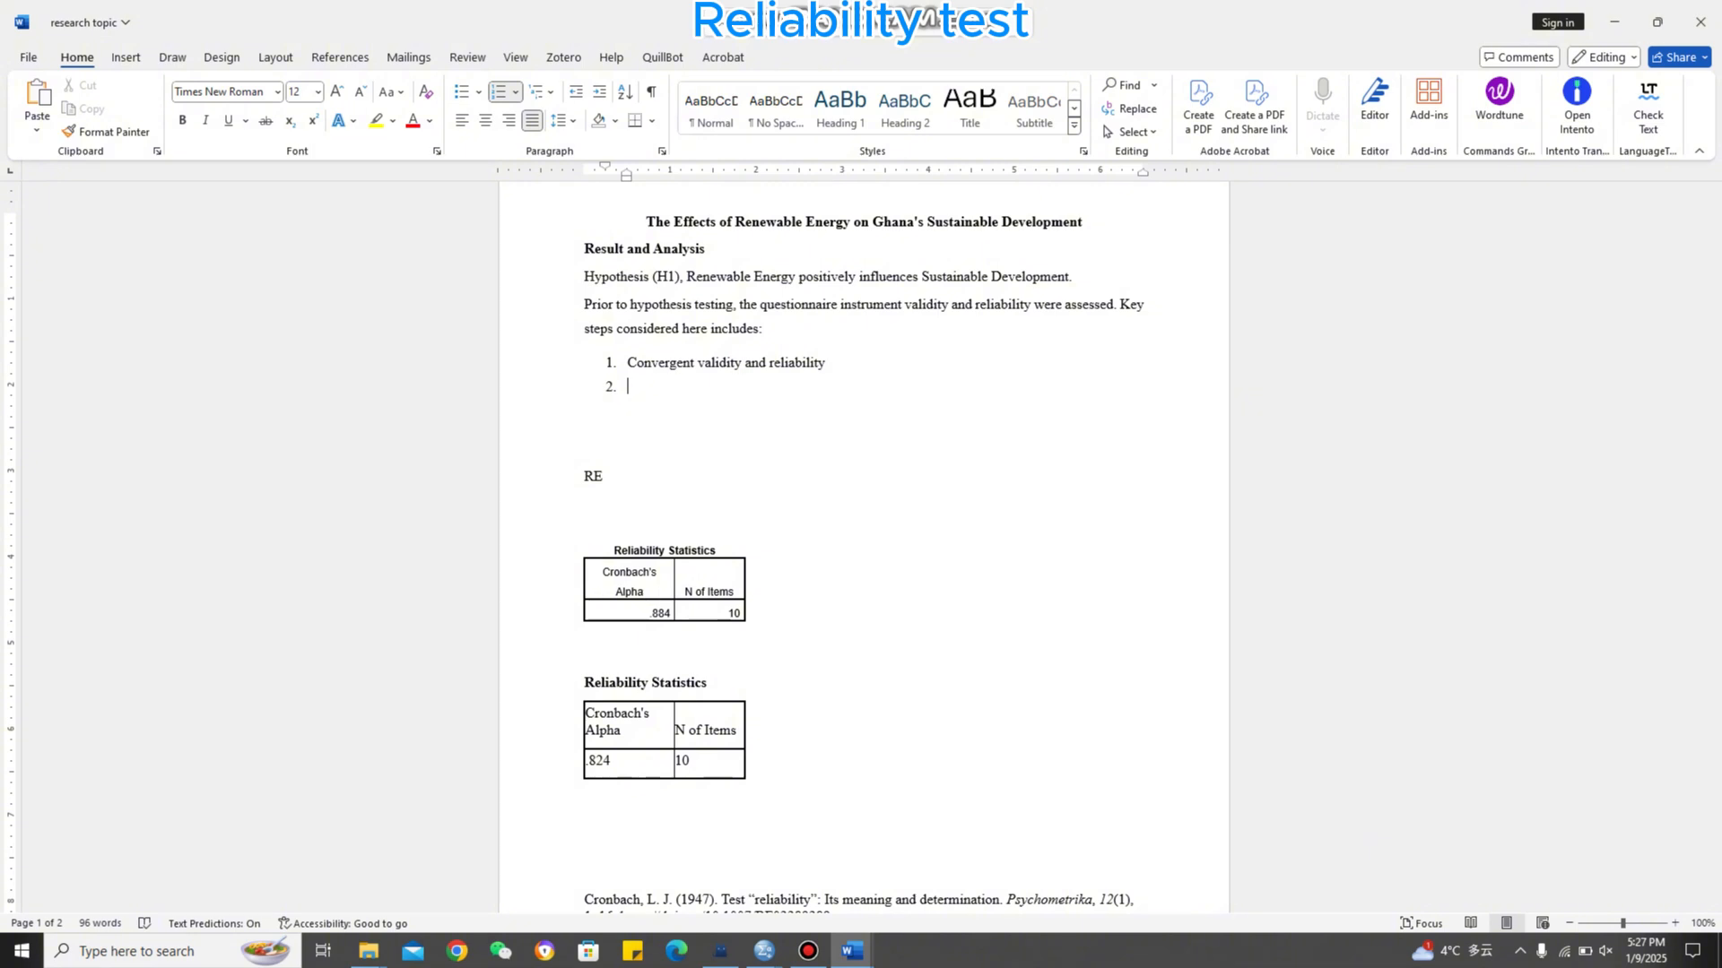
type("dis")
type("cr")
type("imi")
type("na")
type("nt ")
type("va")
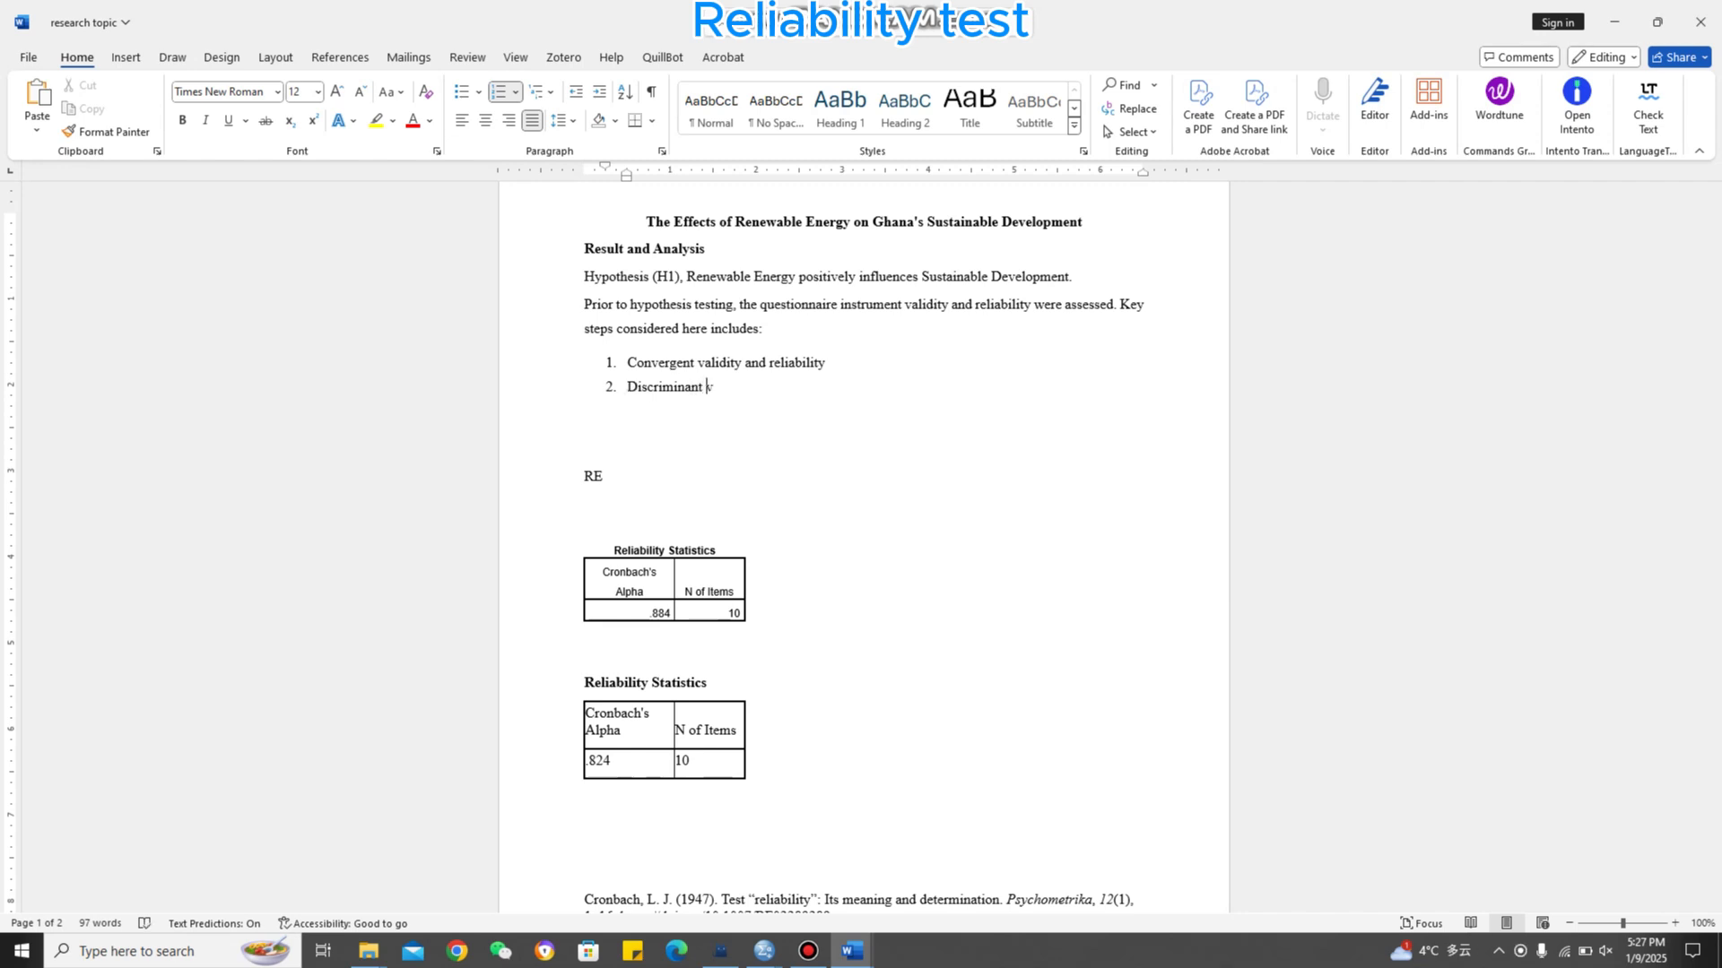
key("Tab")
key("BackSpace")
key("BackSpace")
key("BackSpace")
key("BackSpace")
key("BackSpace")
key("BackSpace")
key("BackSpace")
key("BackSpace")
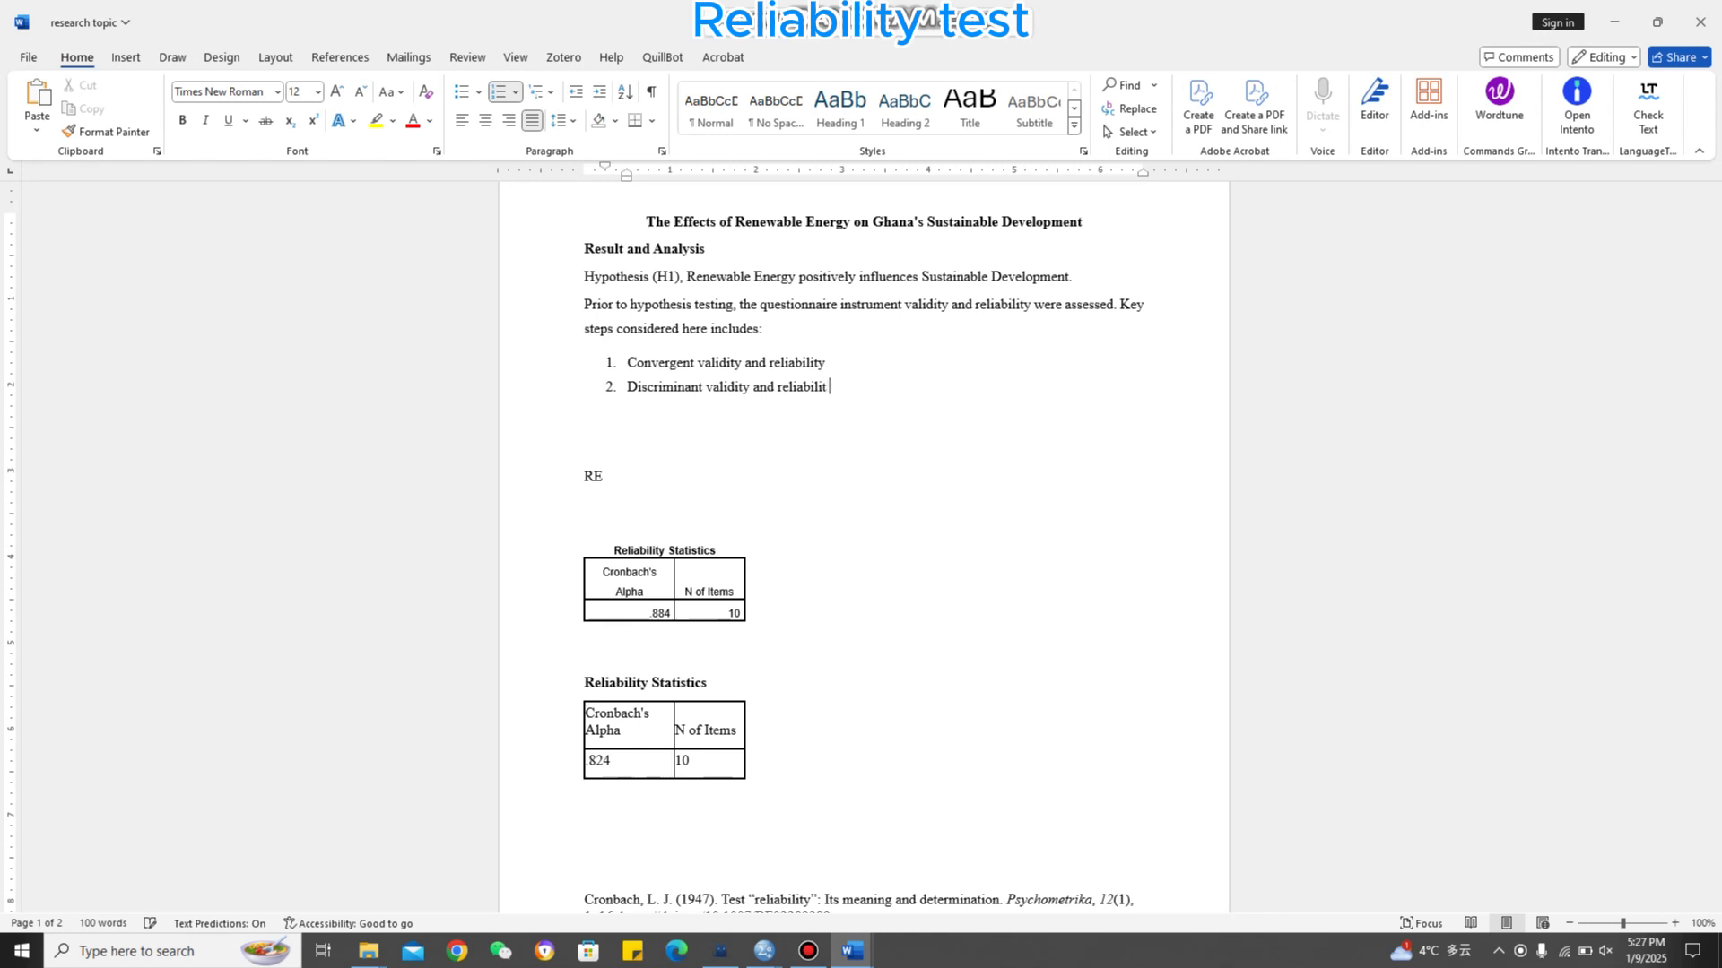
key("BackSpace")
key("BackSpace")
key("BackSpace")
key("BackSpace")
key("BackSpace")
key("BackSpace")
key("BackSpace")
key("BackSpace")
key("Return")
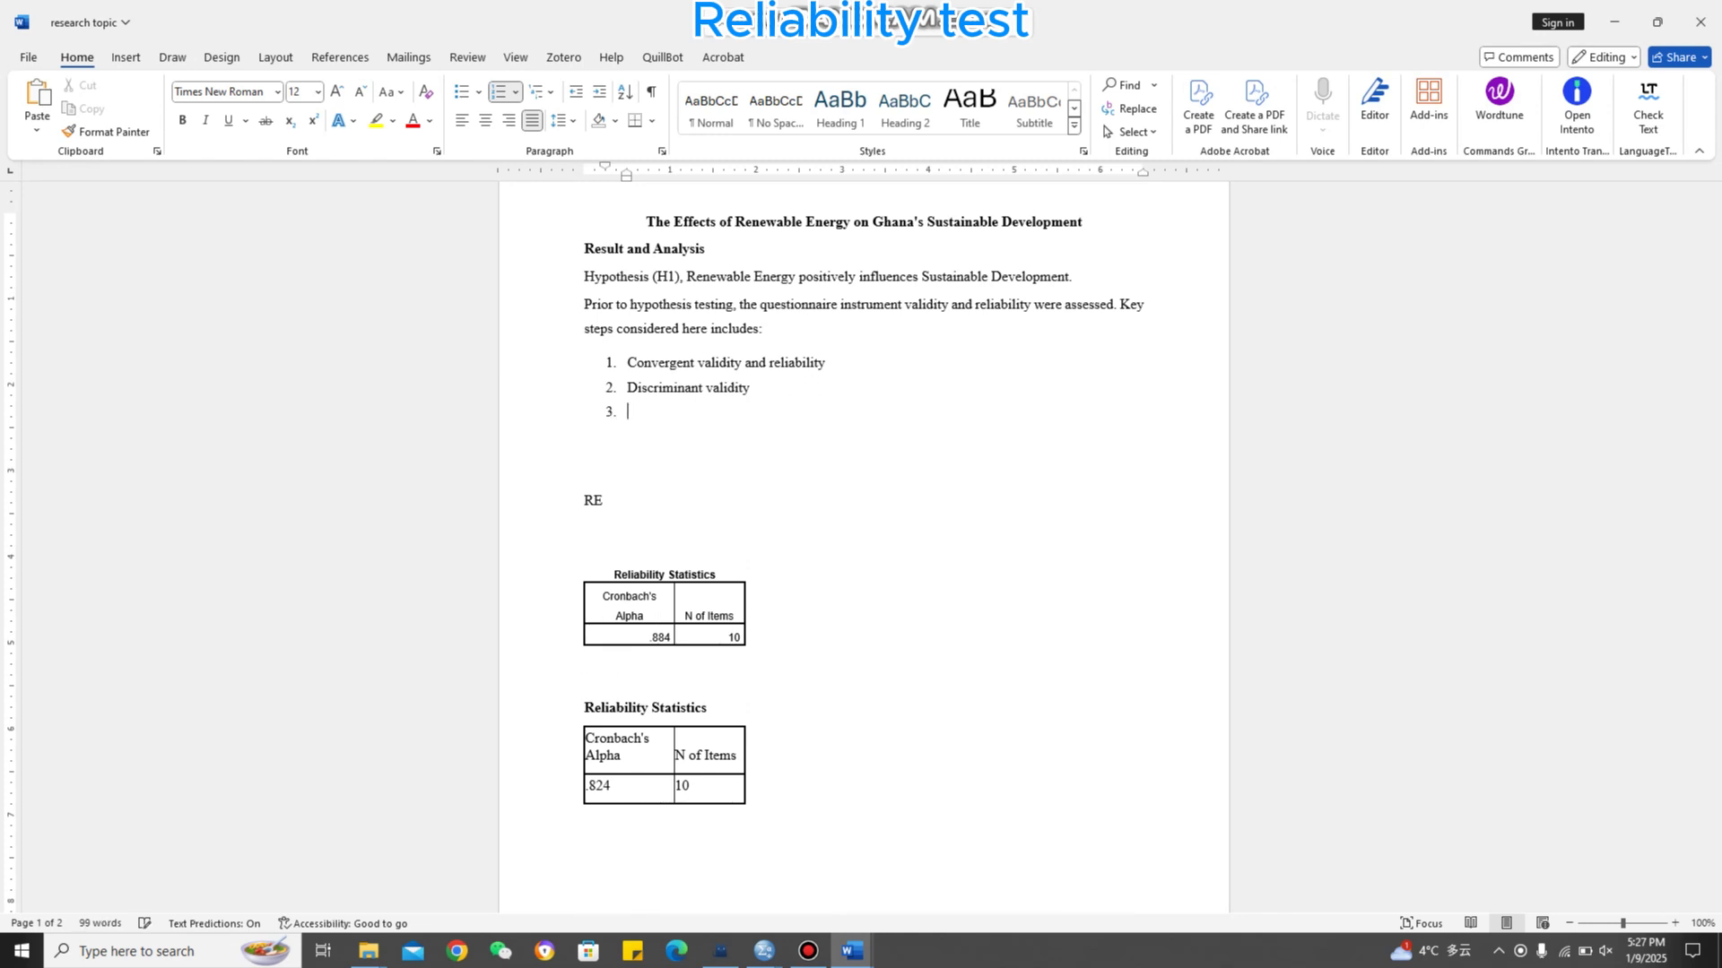
key("BackSpace")
key("BackSpace")
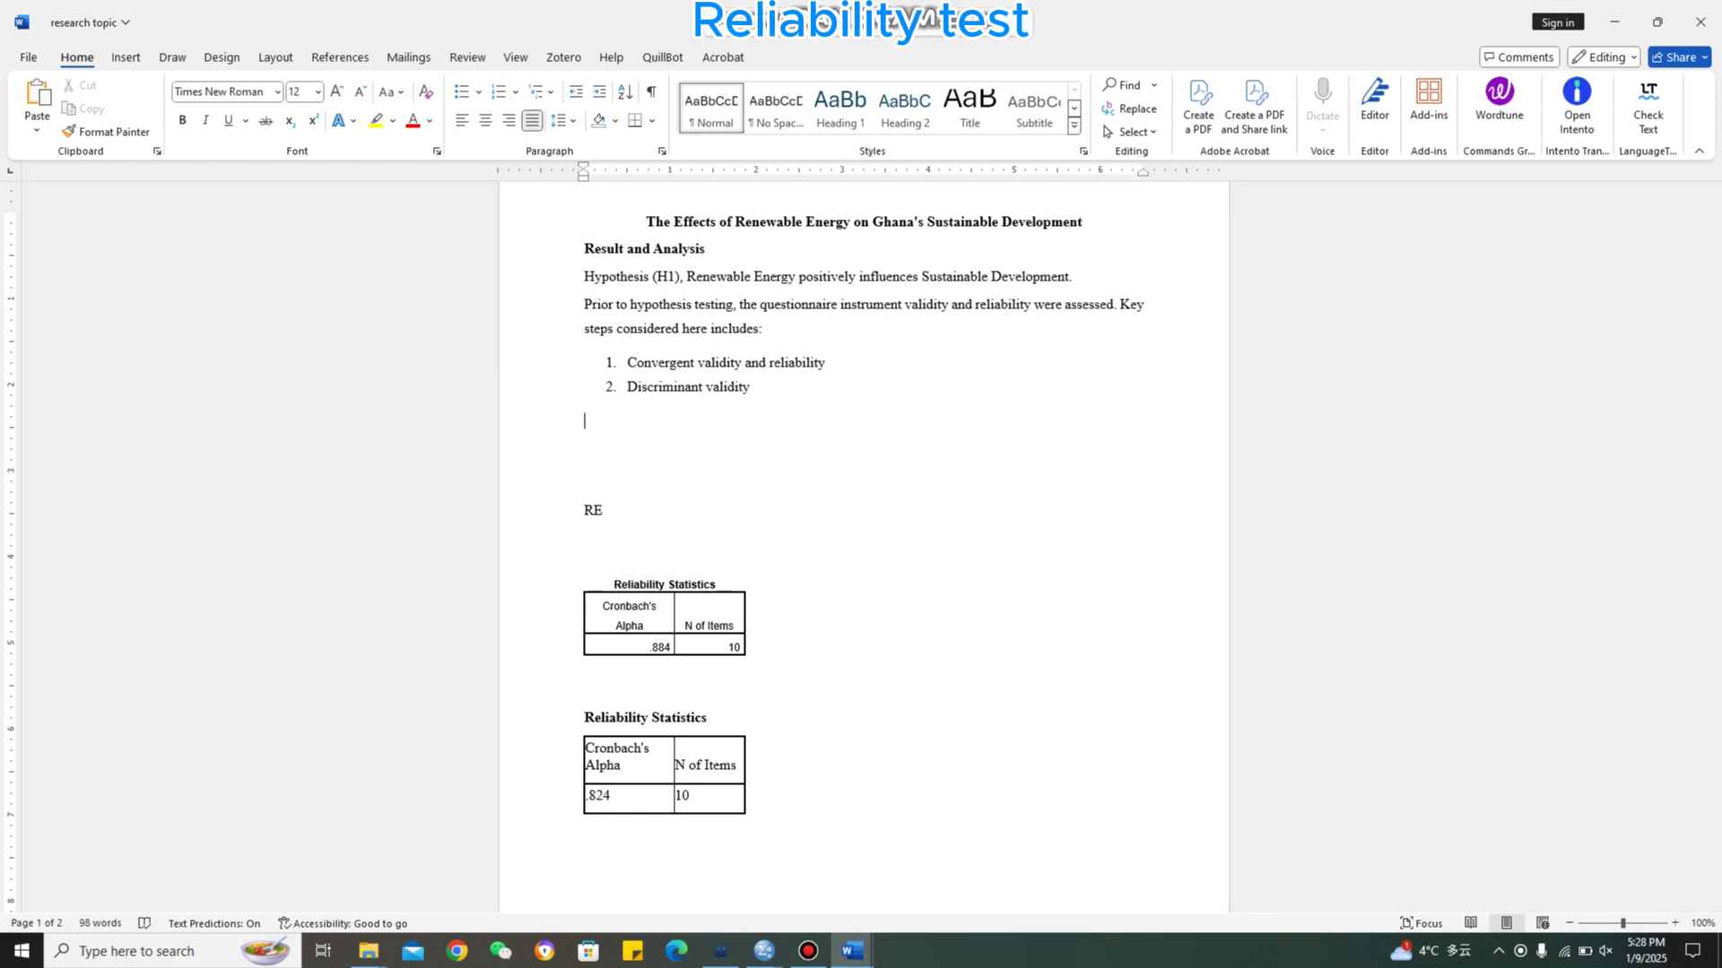
Below the list, write "All items that is the independent values fall within the benchmark value of 0.7" followed by an opening parenthesis
type("All")
type("ite")
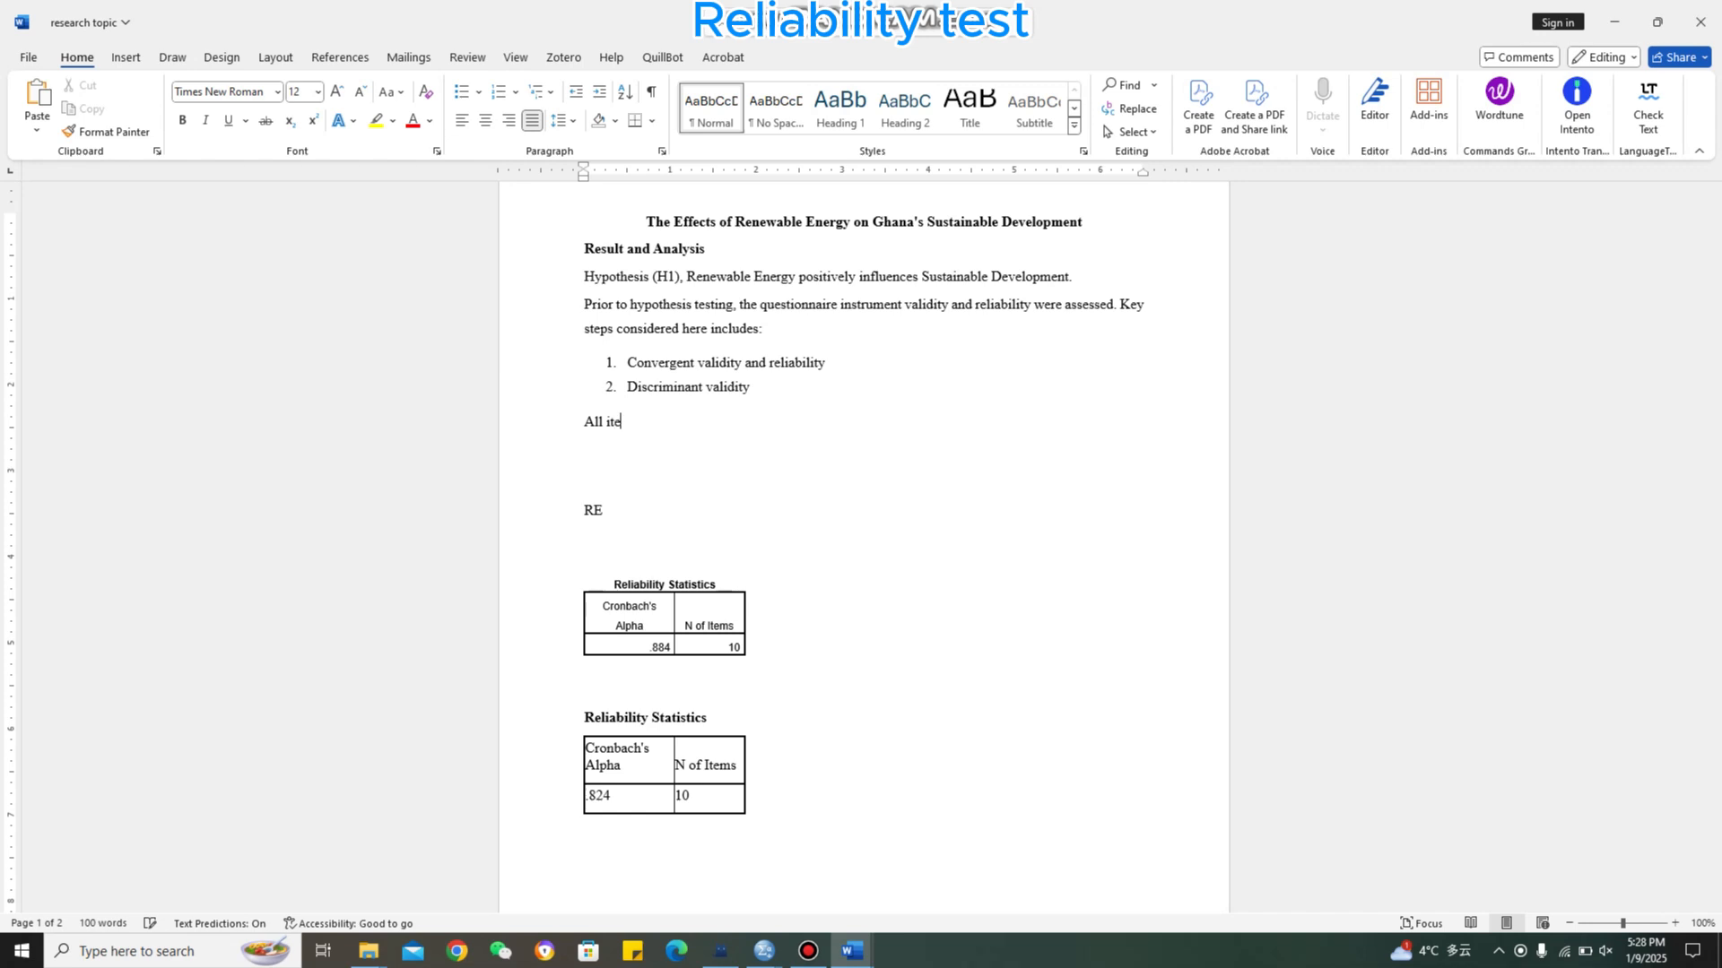
type("ms")
type("that is the ")
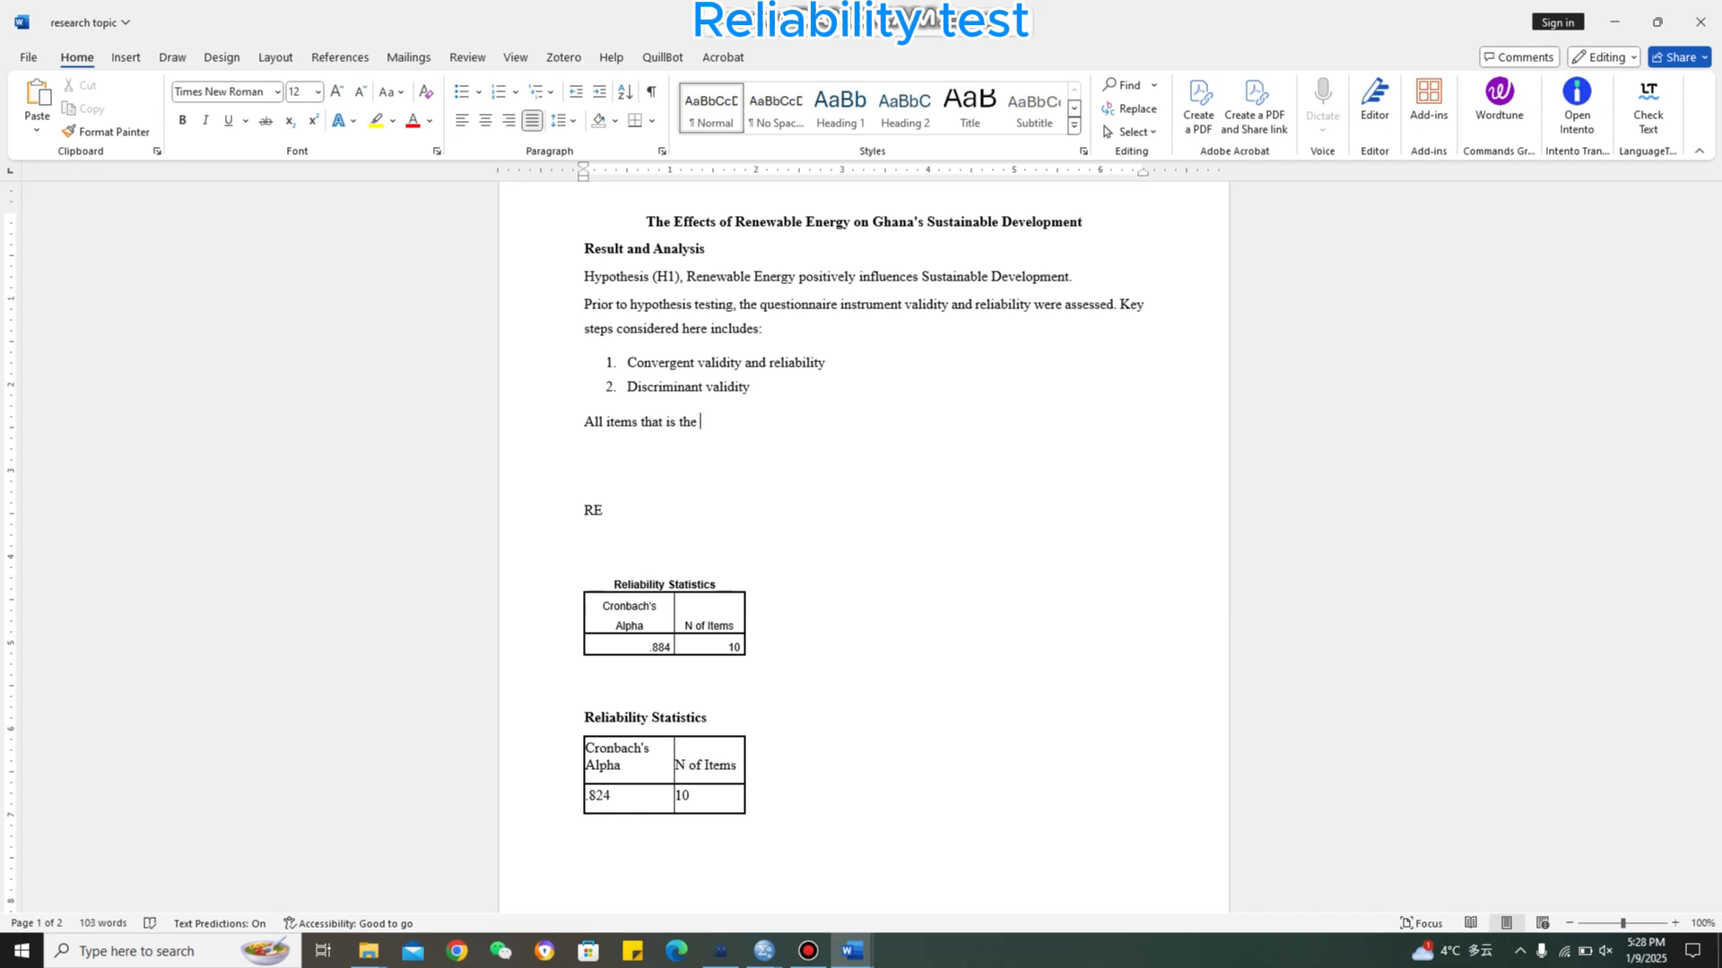
type("inde")
key("Tab")
type("values fall with")
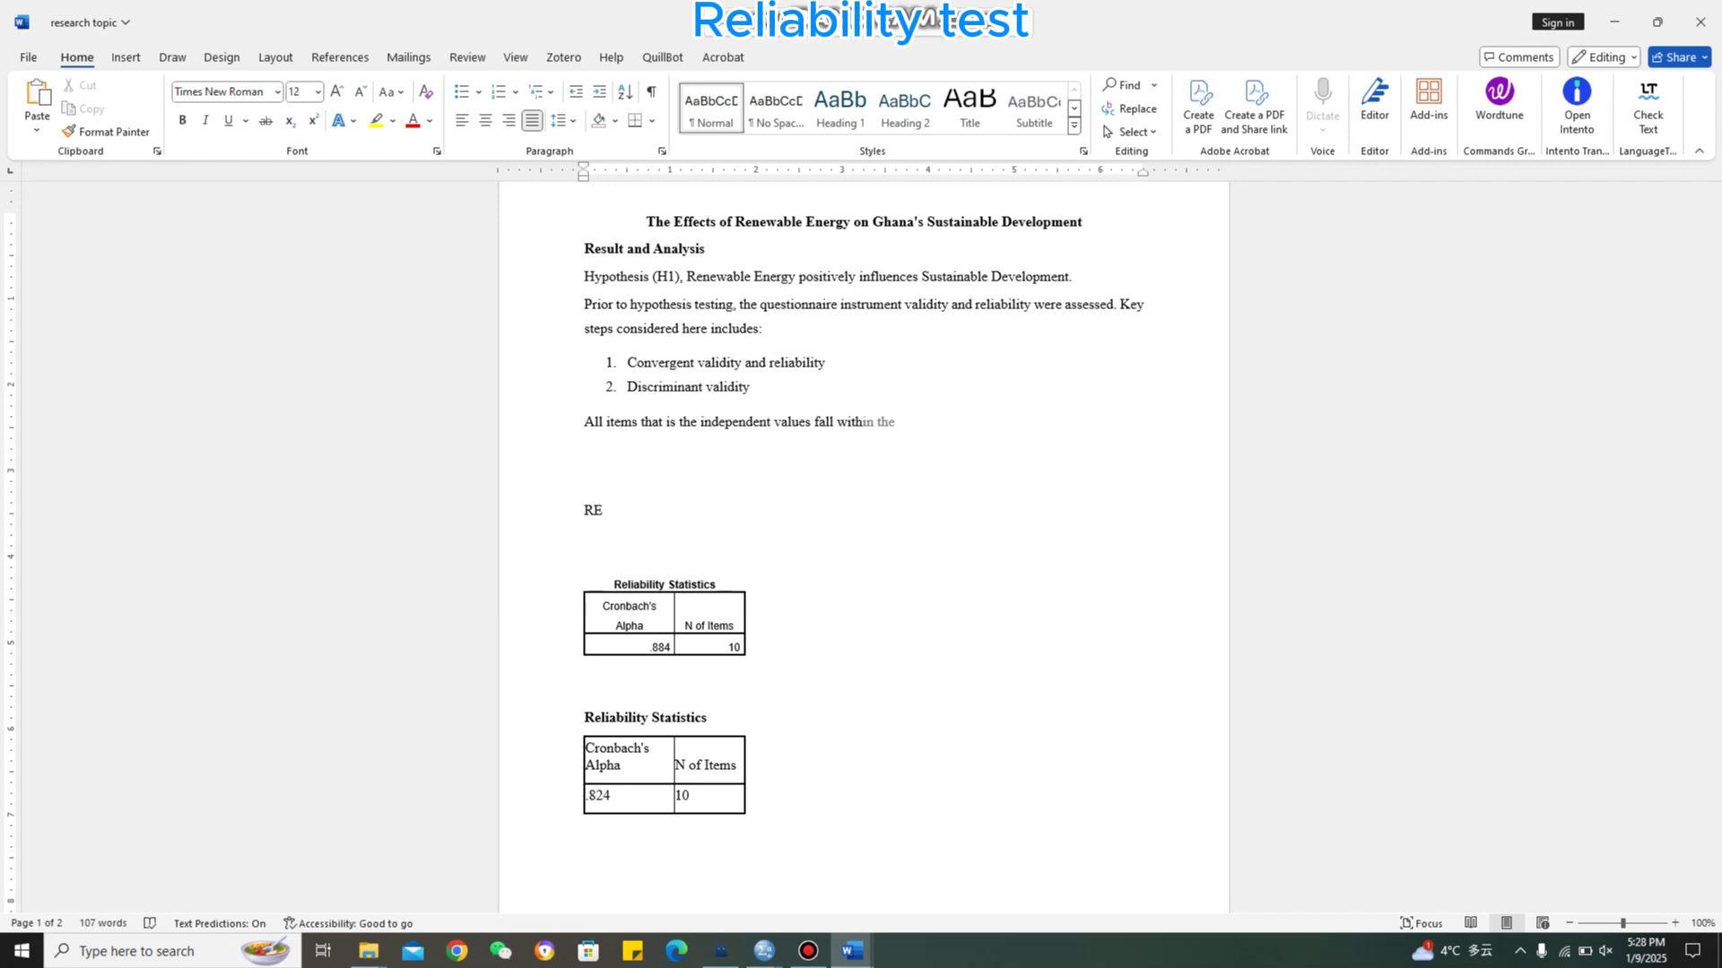
key("Tab")
type("be")
type("nchmark value of 0.7")
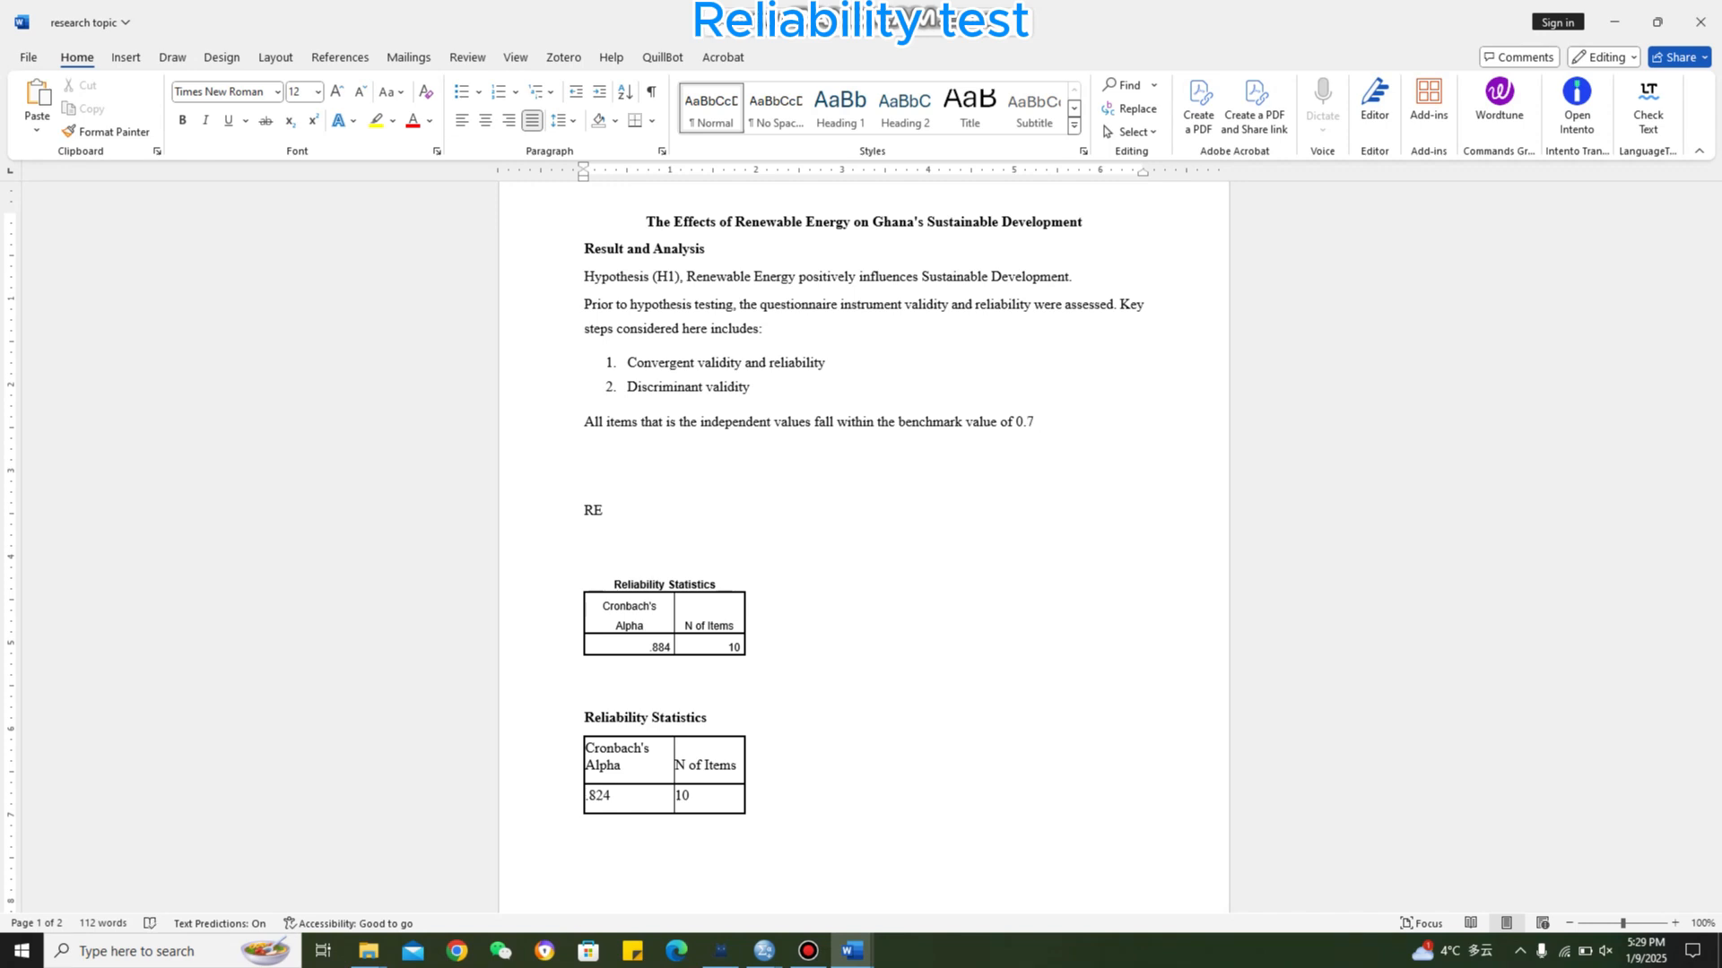
type(" (")
Look up the Cronbach's Alpha if Item Deleted values for RE1 to RE10 in the SPSS output, and return to the Word document
mouse_move(852, 950)
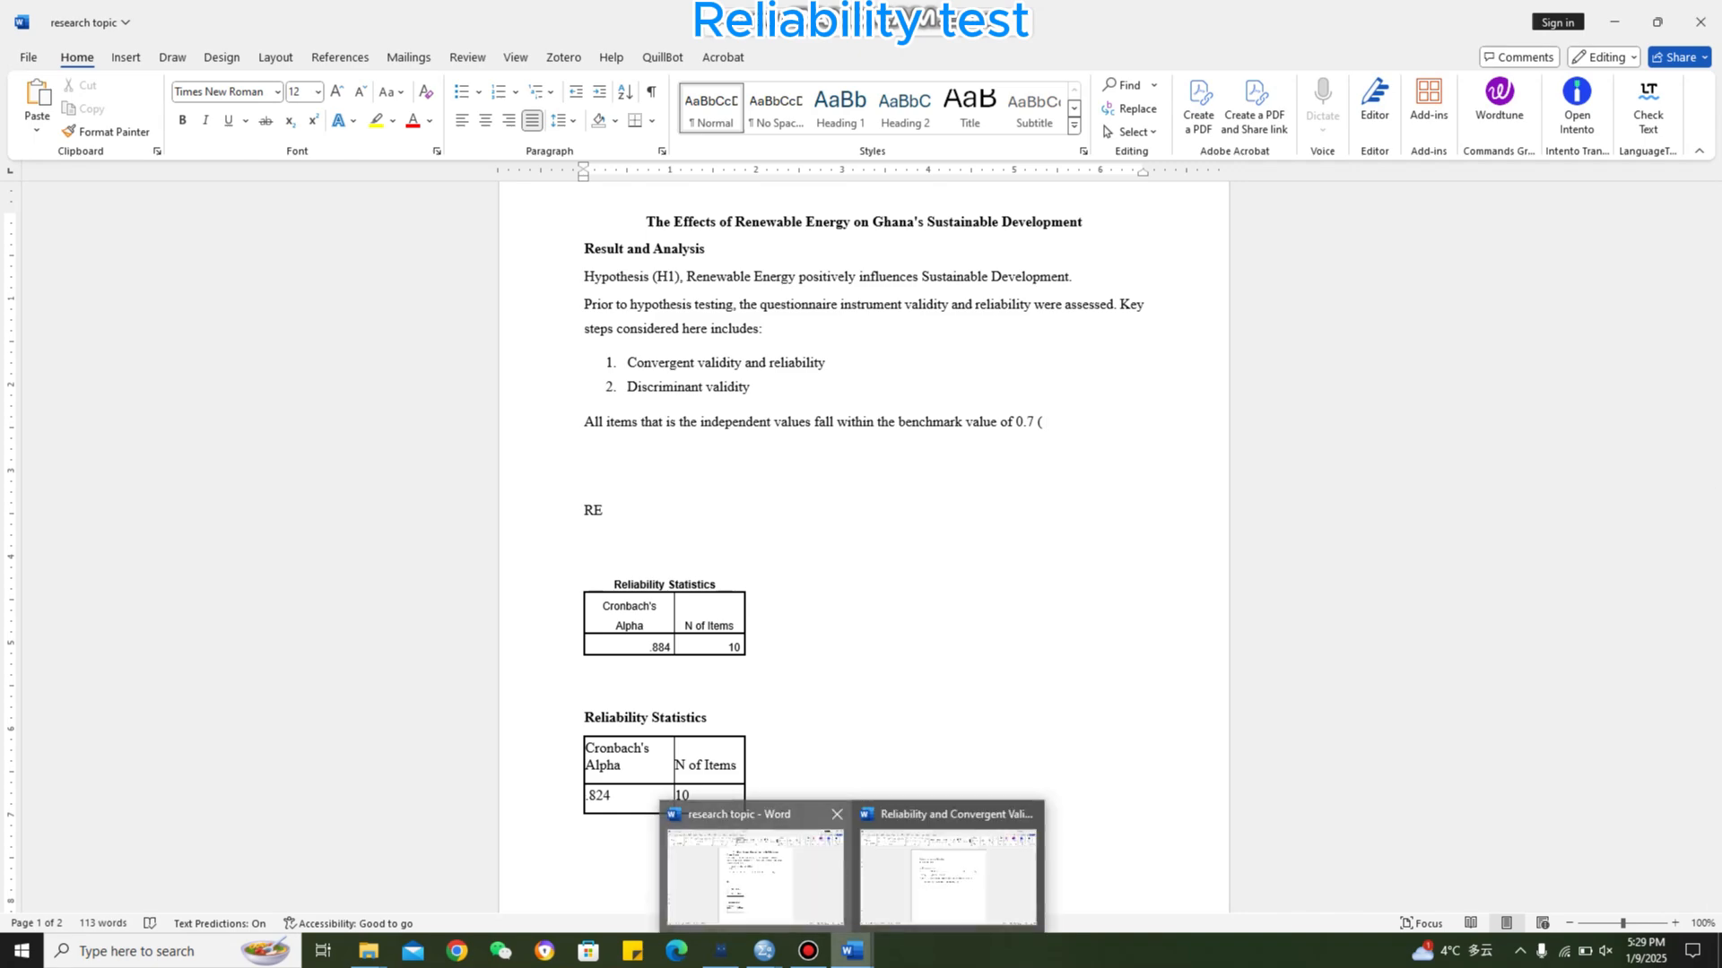
mouse_move(764, 951)
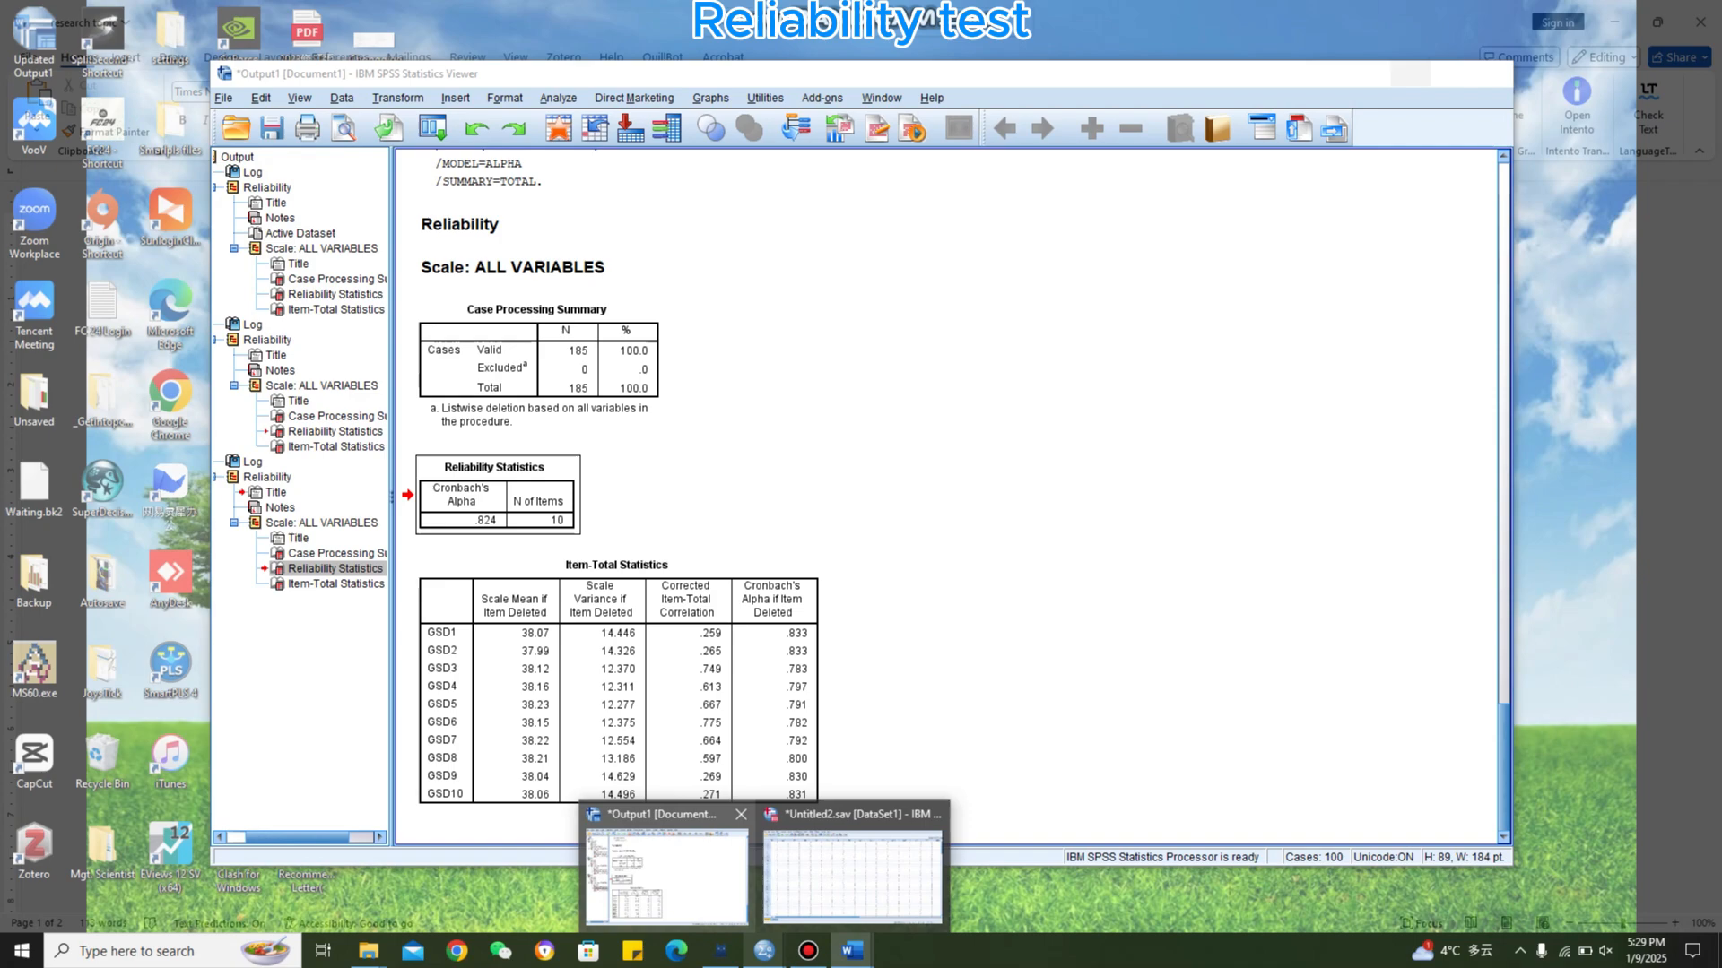
left_click(666, 874)
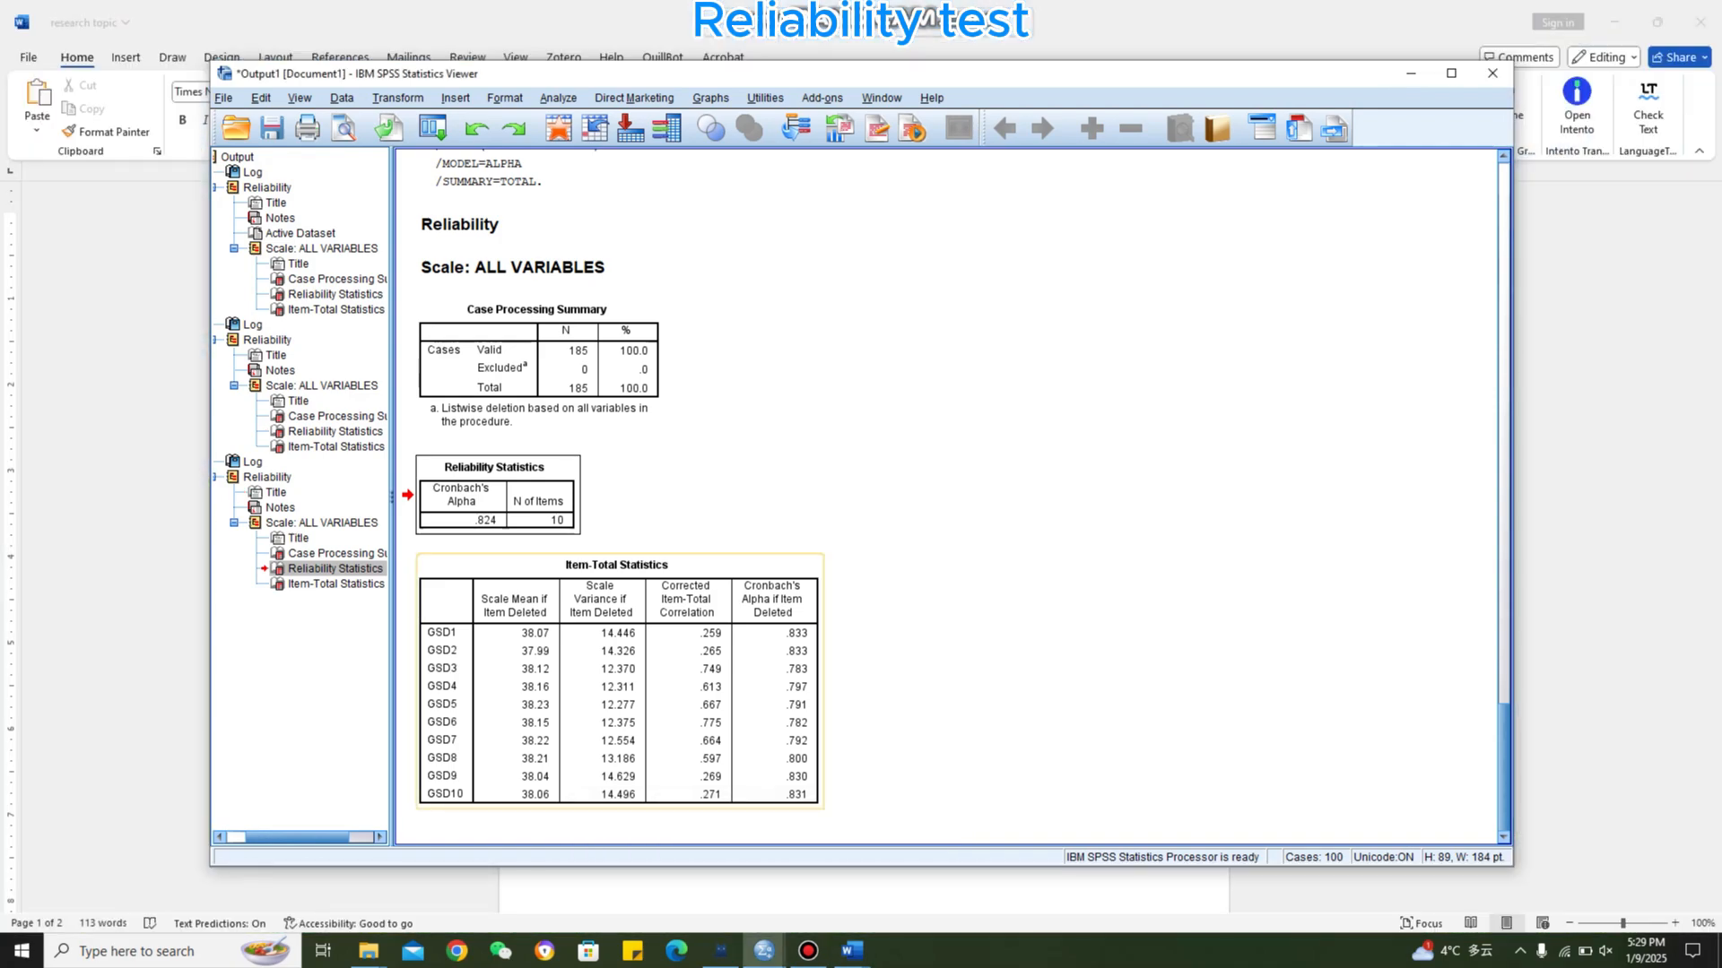
scroll(618, 682, "up", 15)
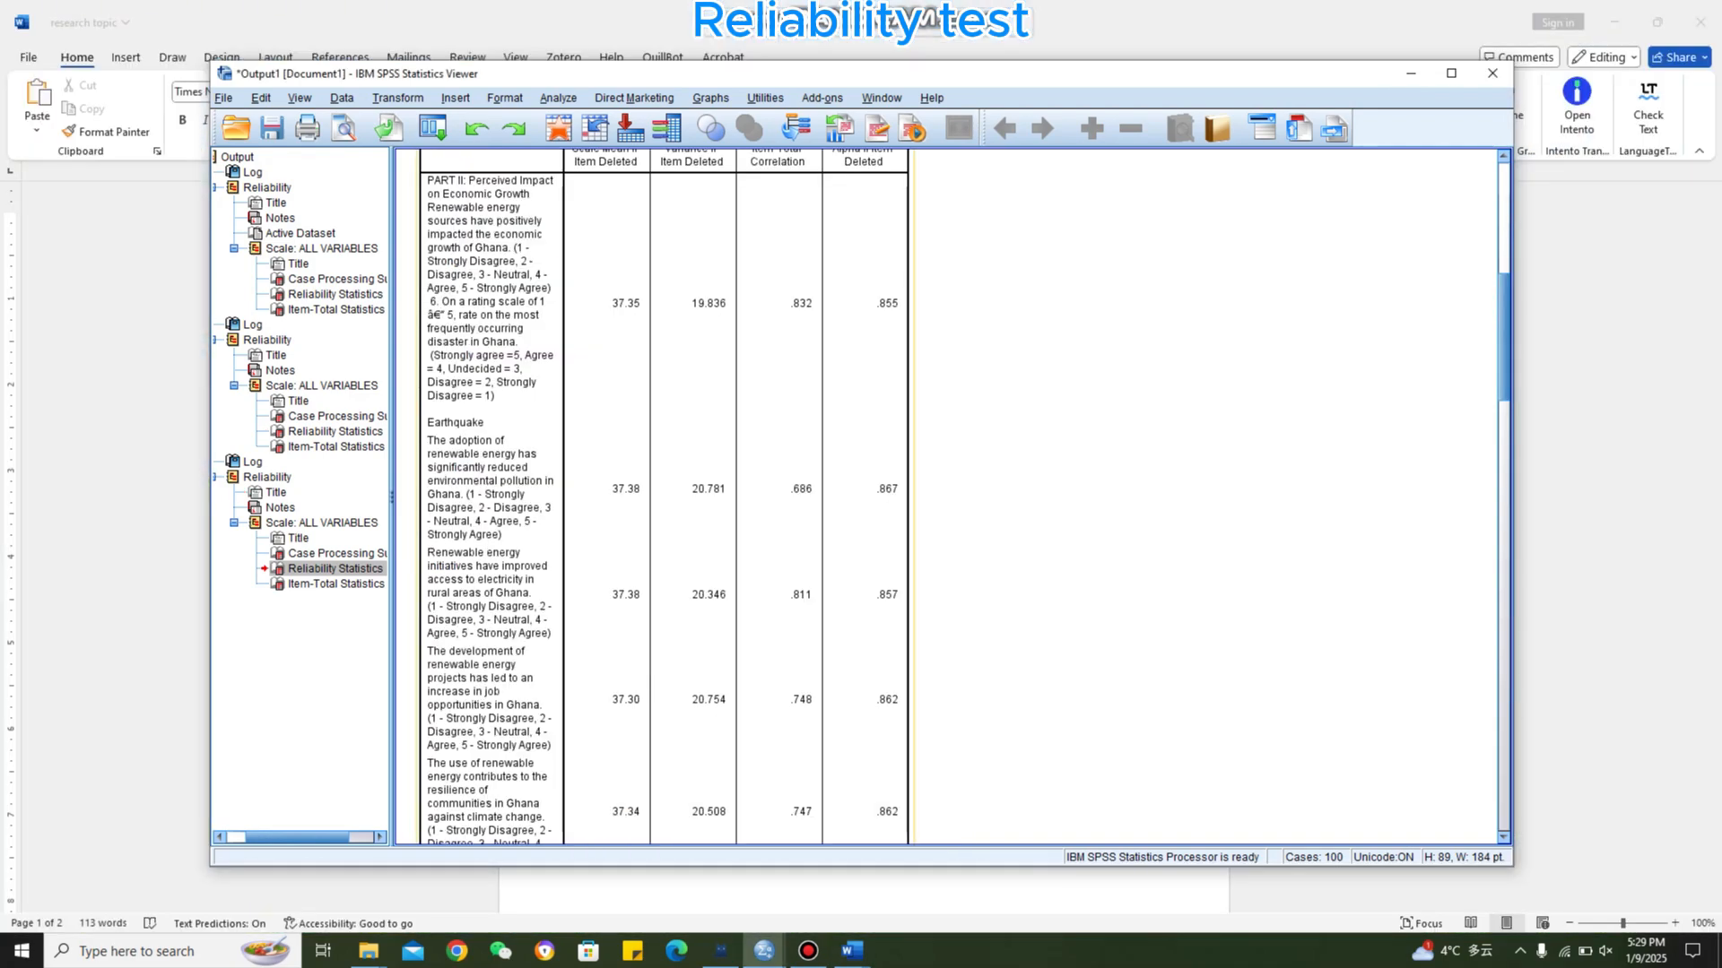
scroll(628, 493, "down", 15)
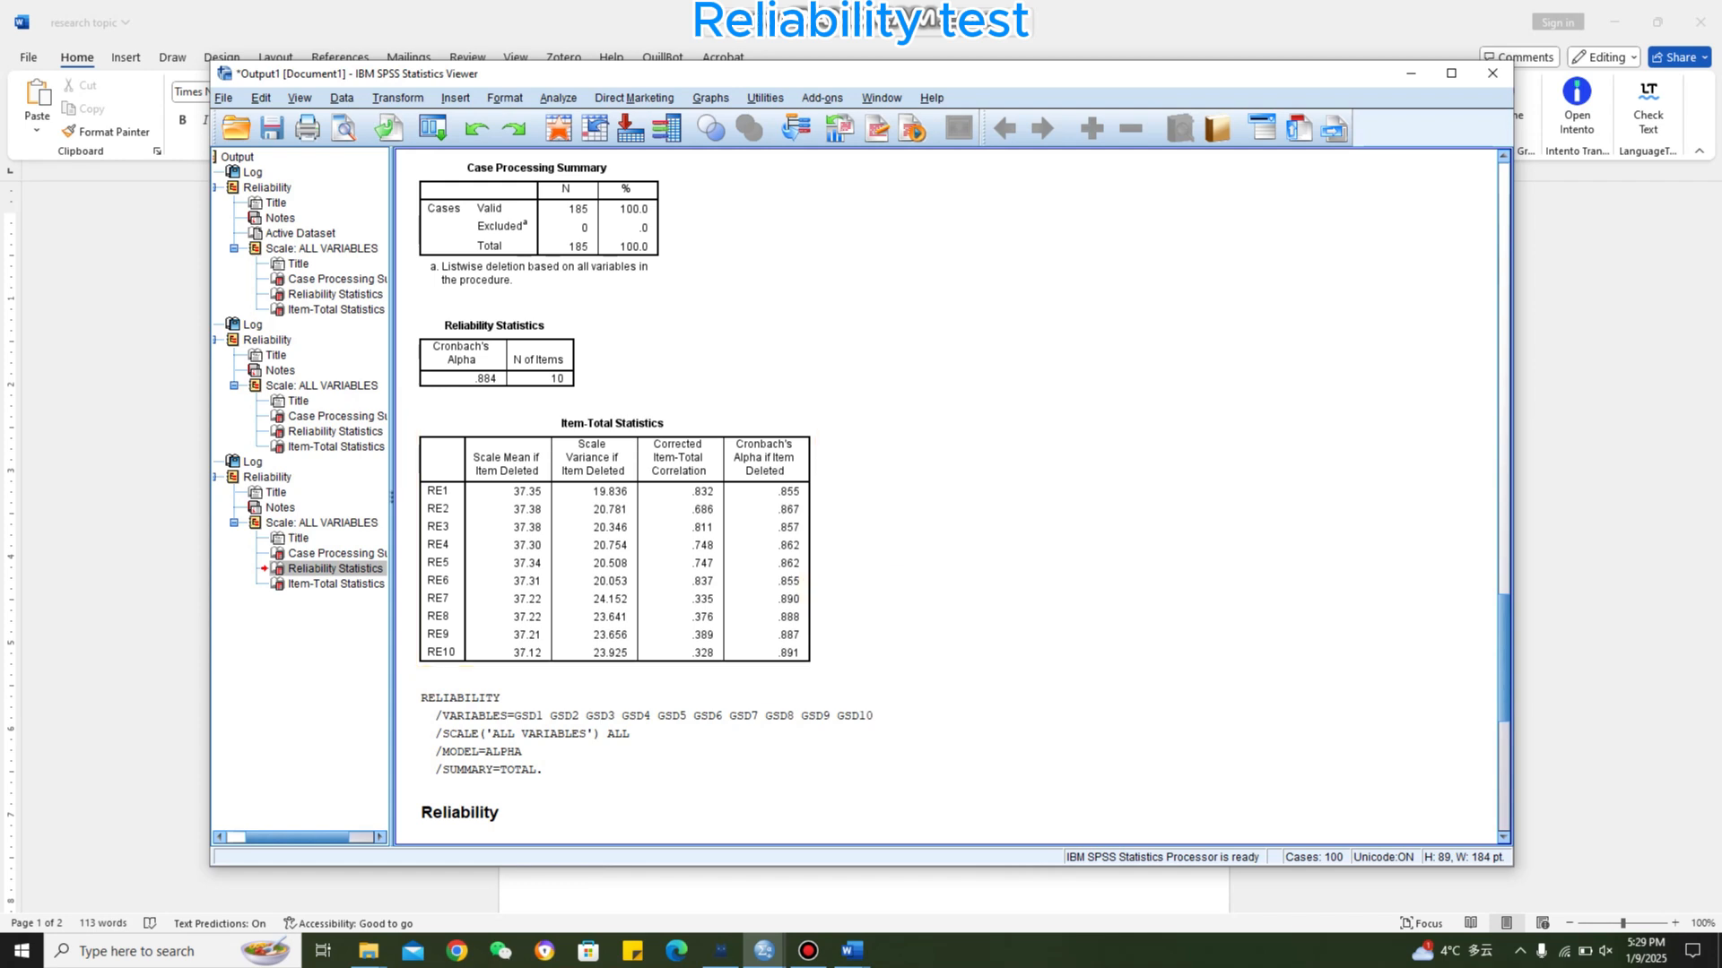
key("alt+Tab")
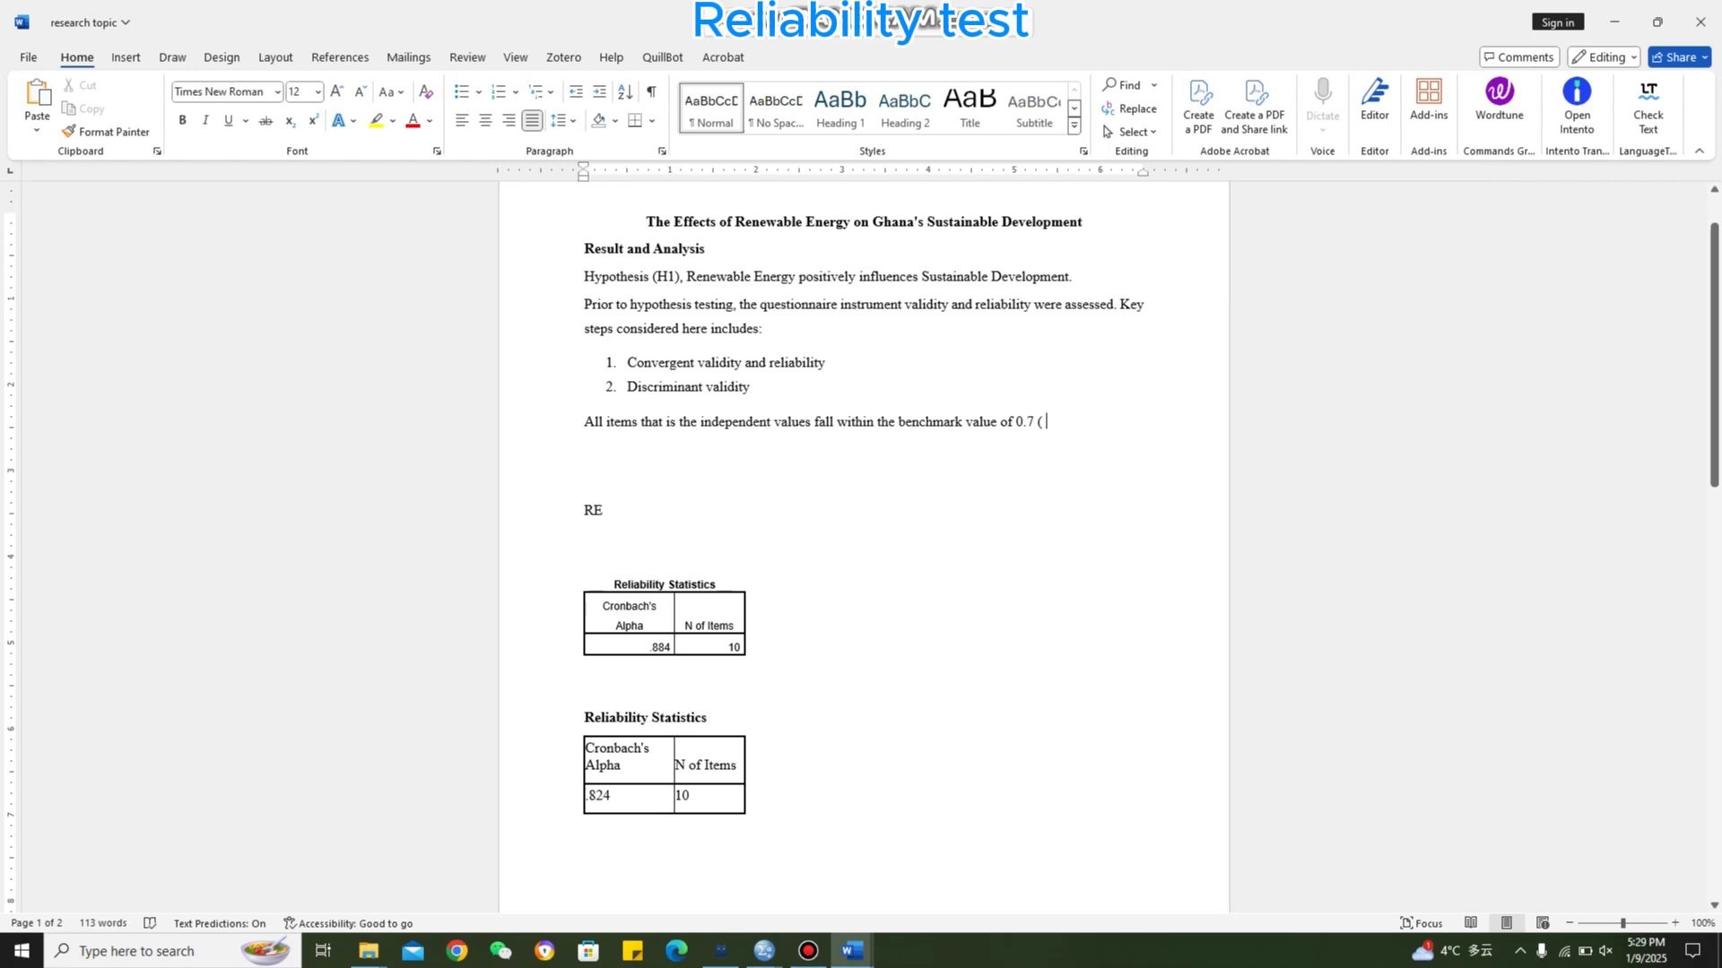
Continue the opened parenthesis after 0.7 with "ranging from" and the value range 0.855 -0.899
type("rang")
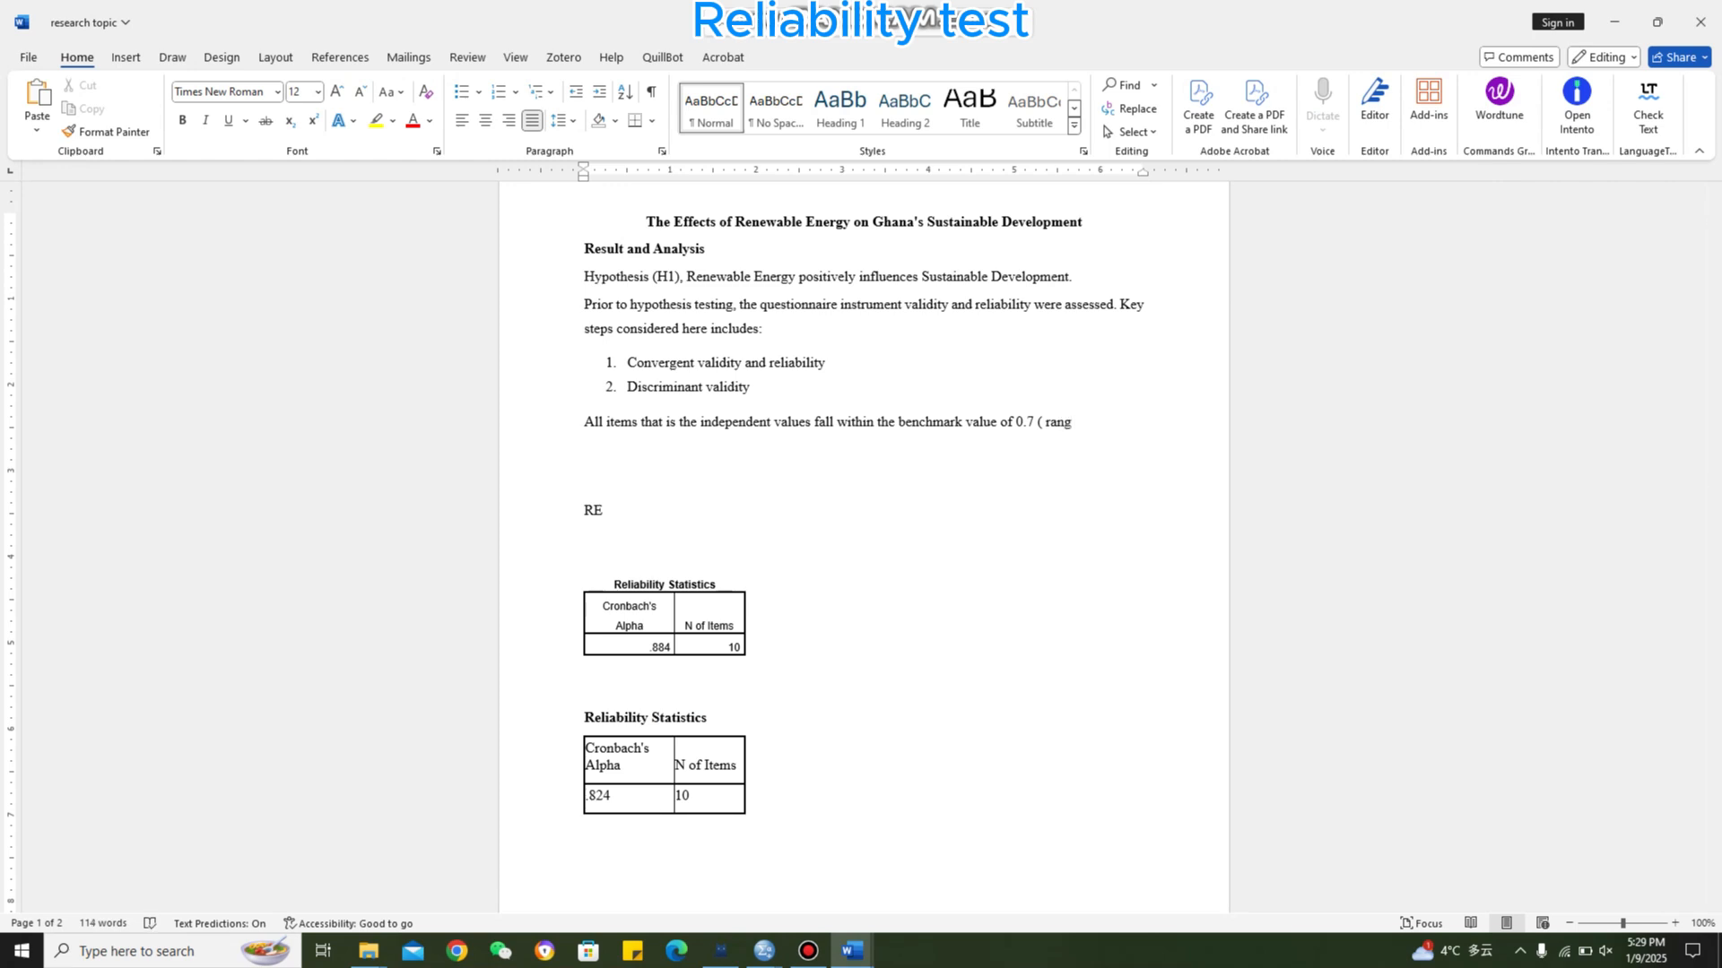
type("ing")
key("Tab")
type("0.855")
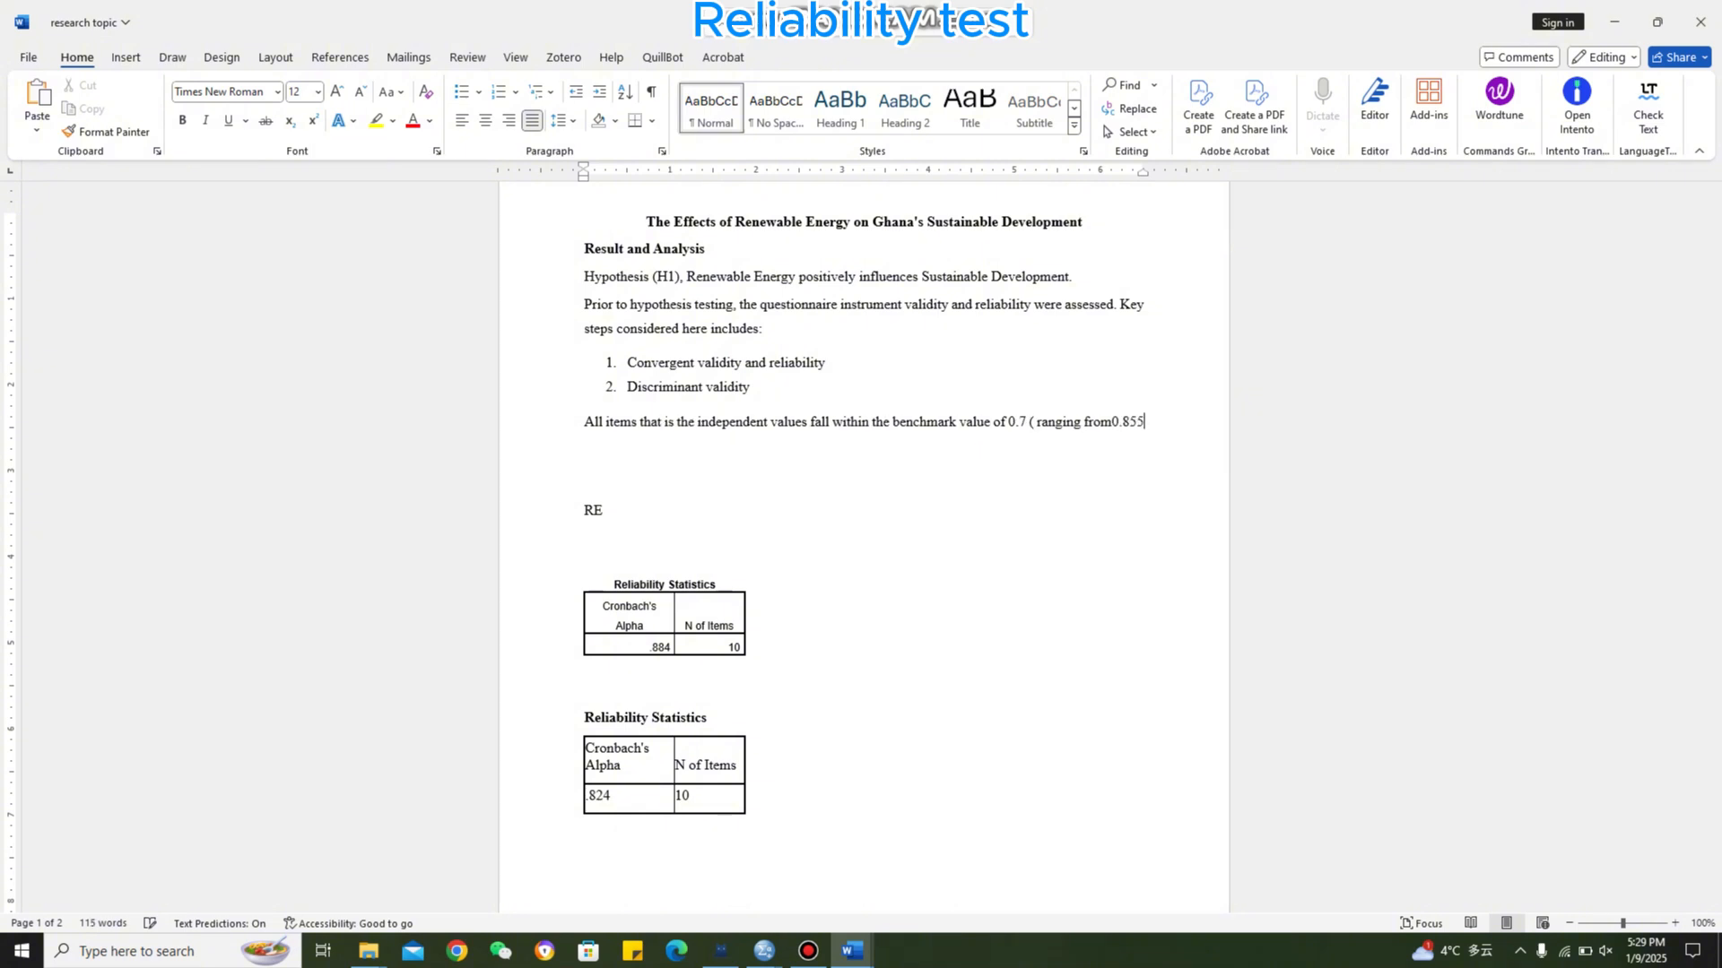
type(" -")
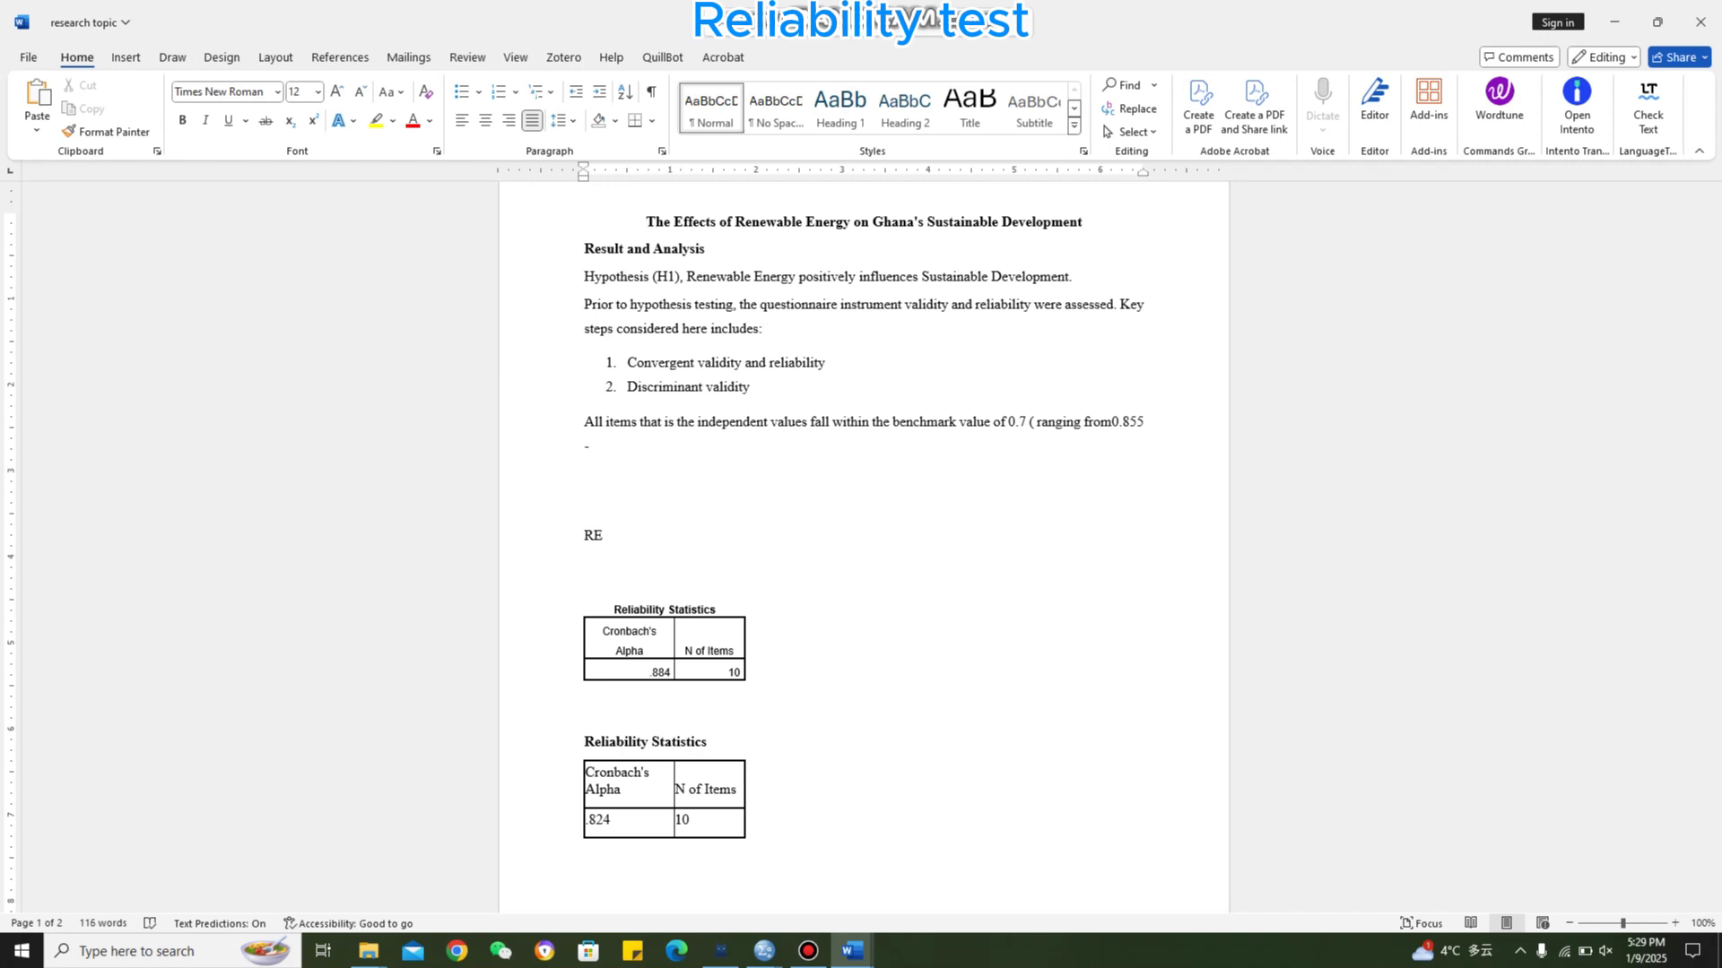
type("0.899")
key("BackSpace")
key("BackSpace")
type("99")
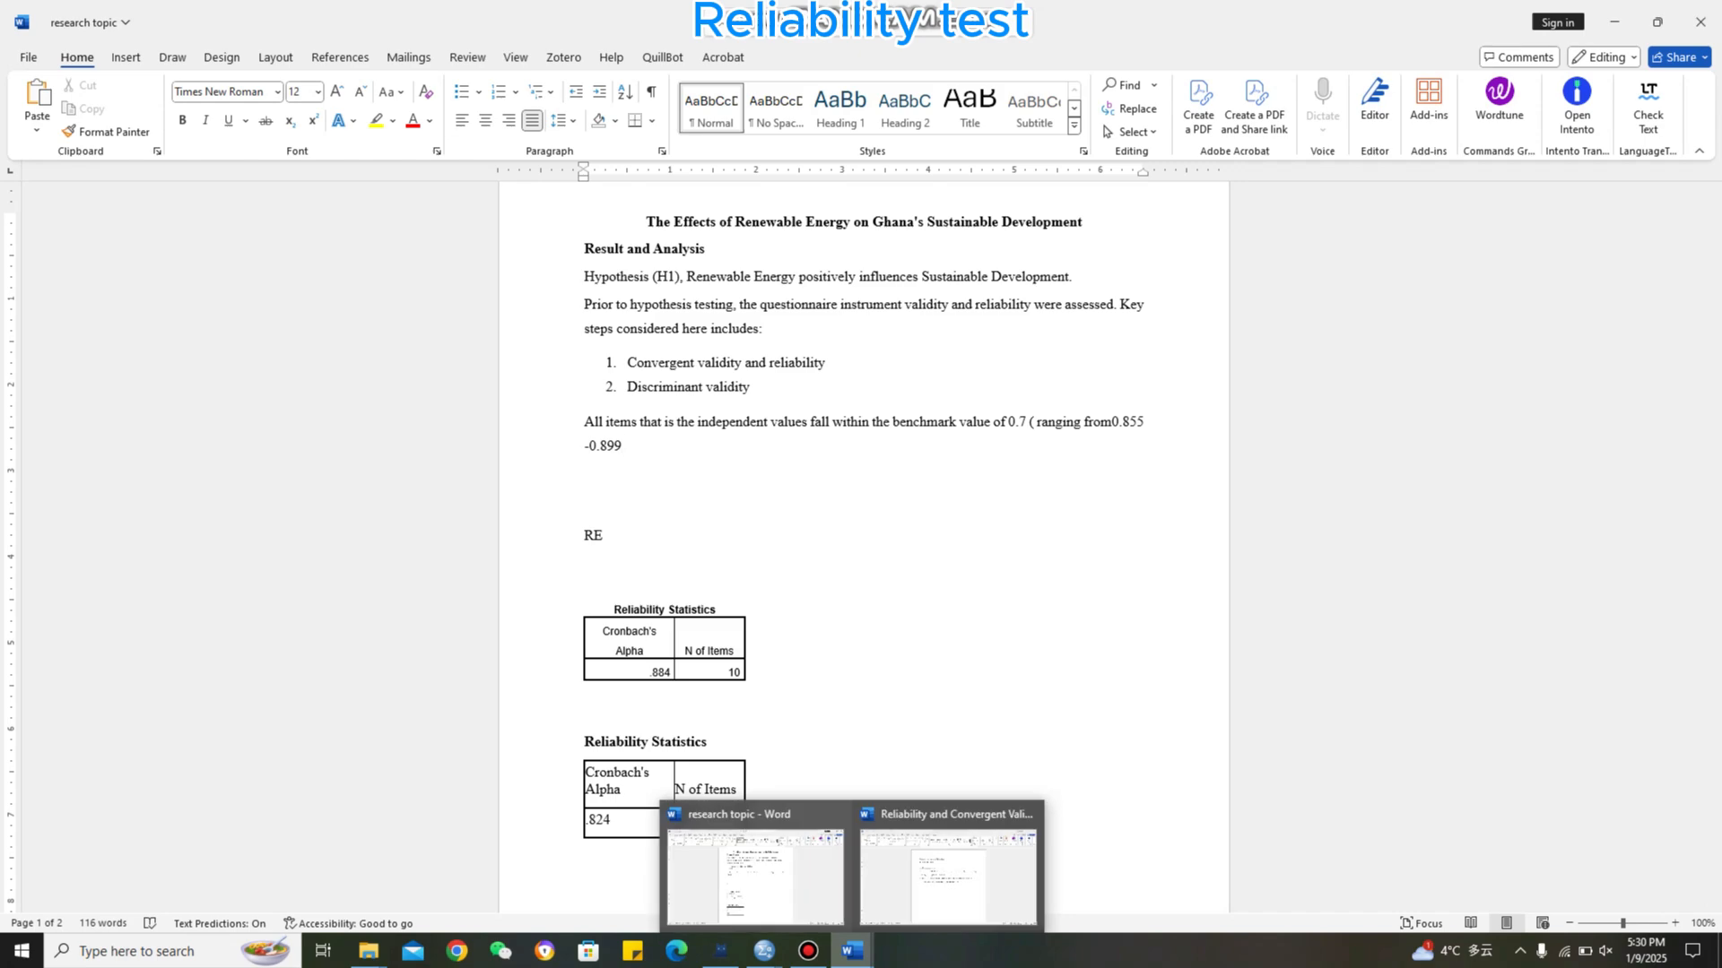
Recheck the SPSS output, correct the range's upper value to 0.891, close the parenthesis with a period, and separate "from" and 0.855
mouse_move(764, 950)
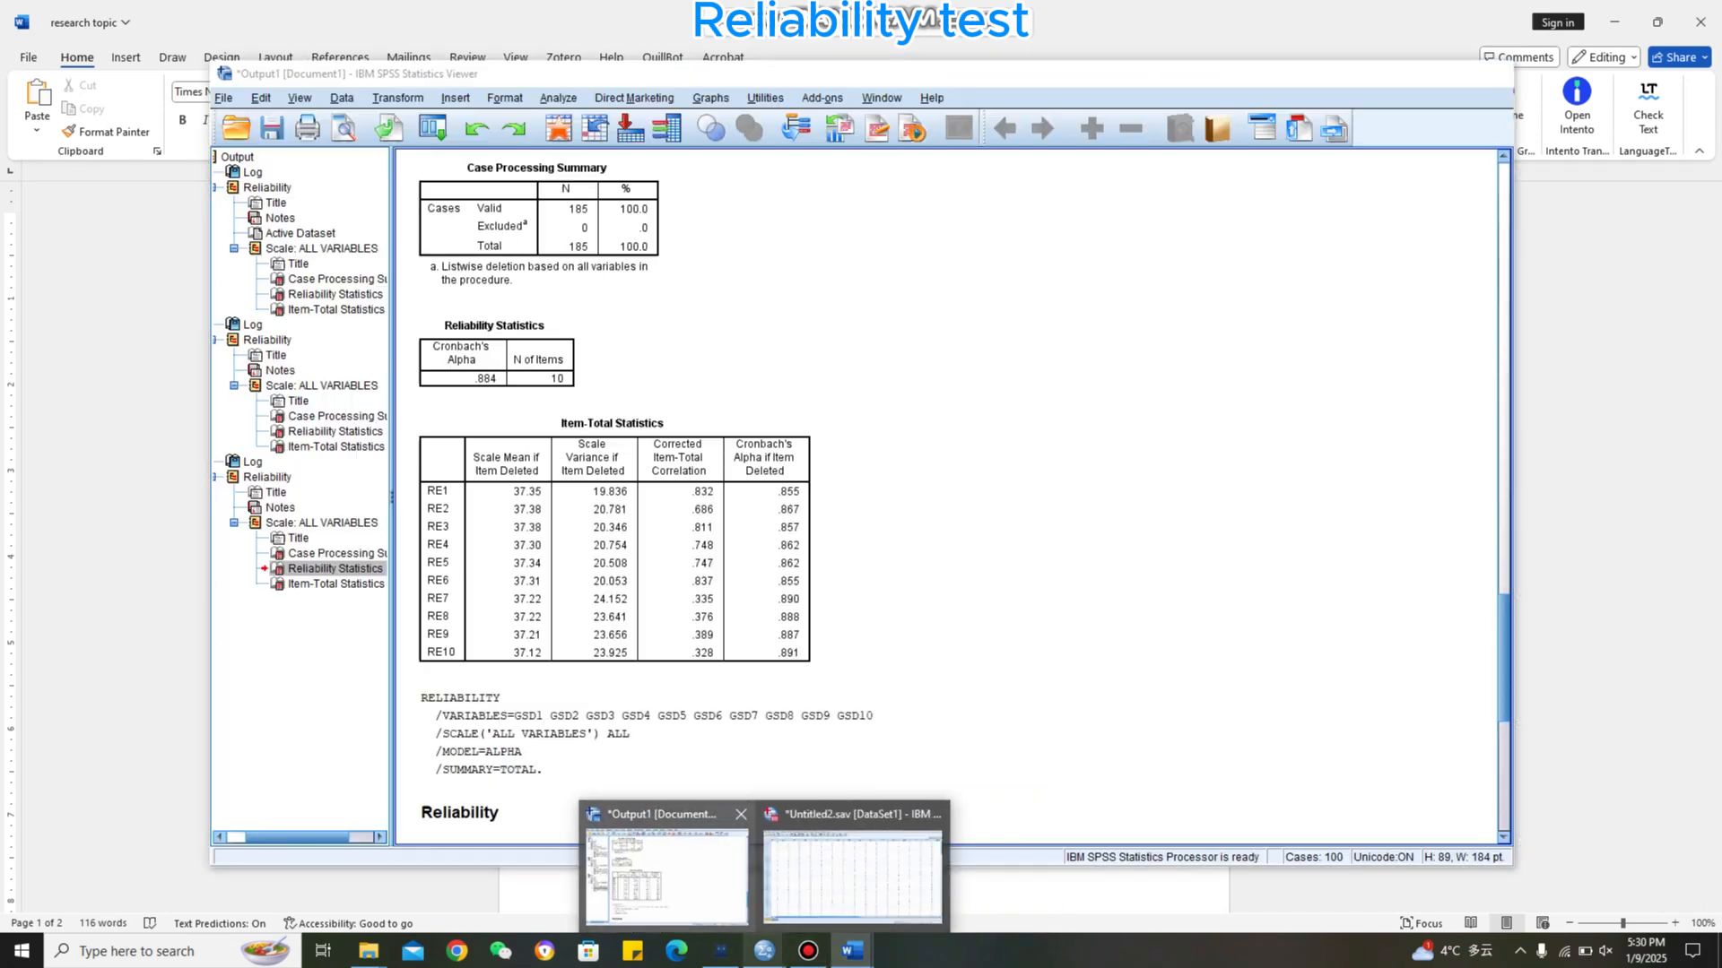
mouse_move(666, 874)
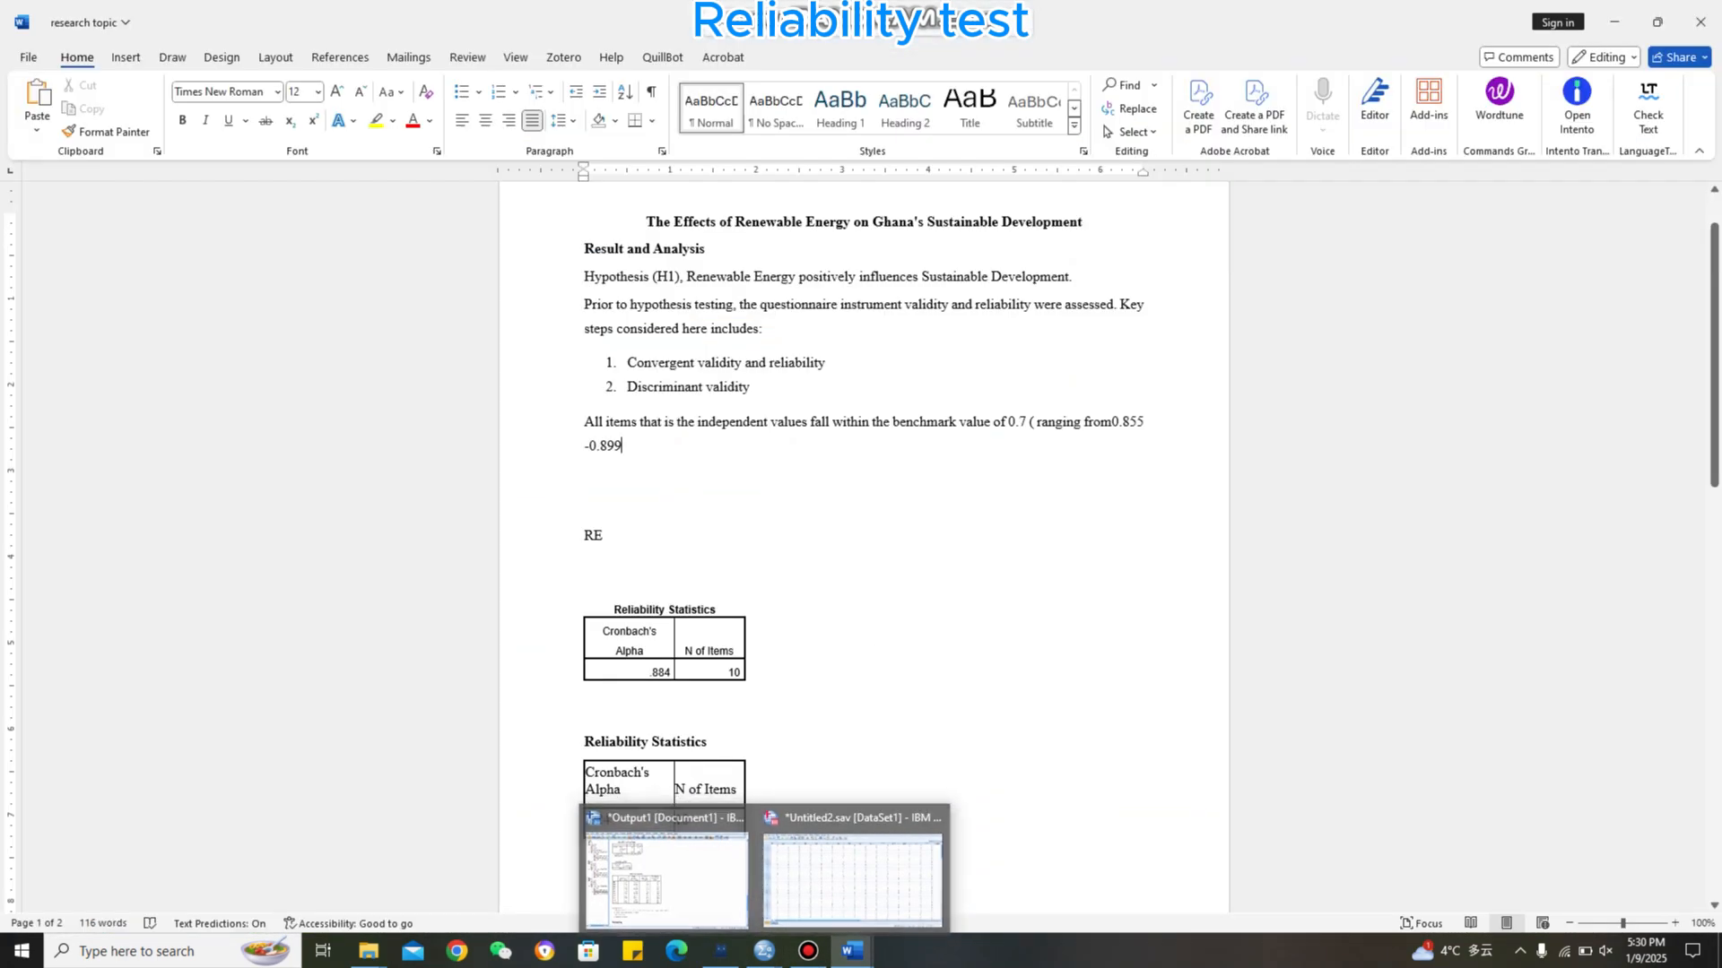
key("BackSpace")
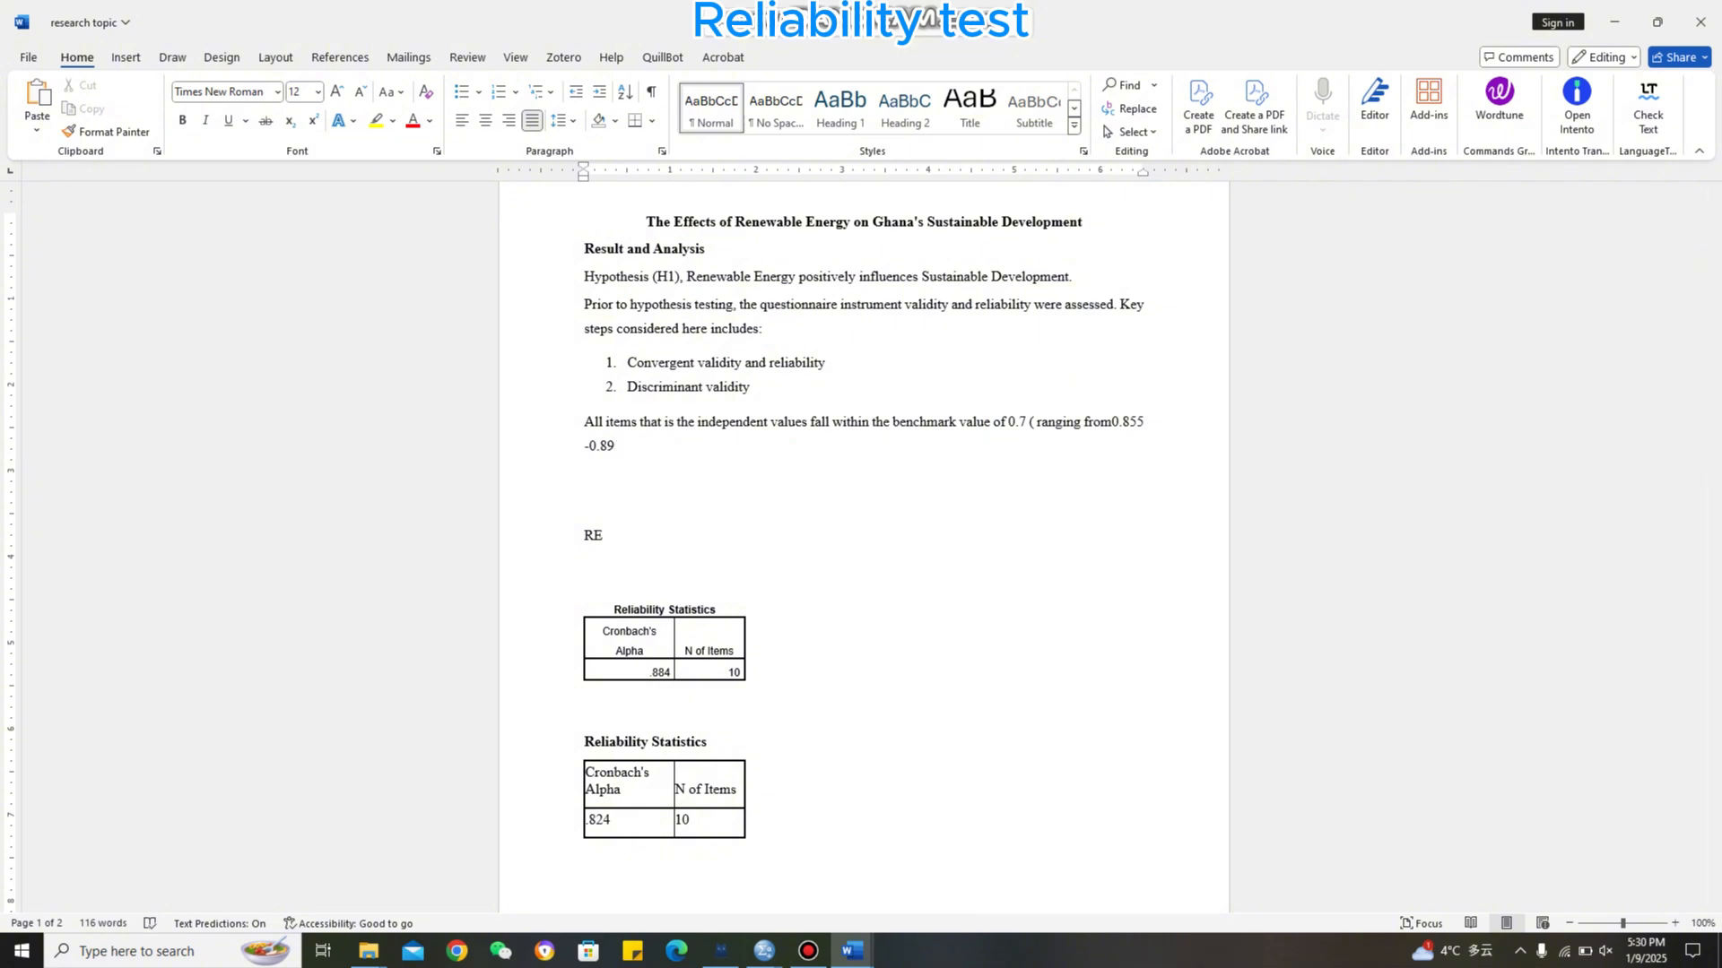
type("1)")
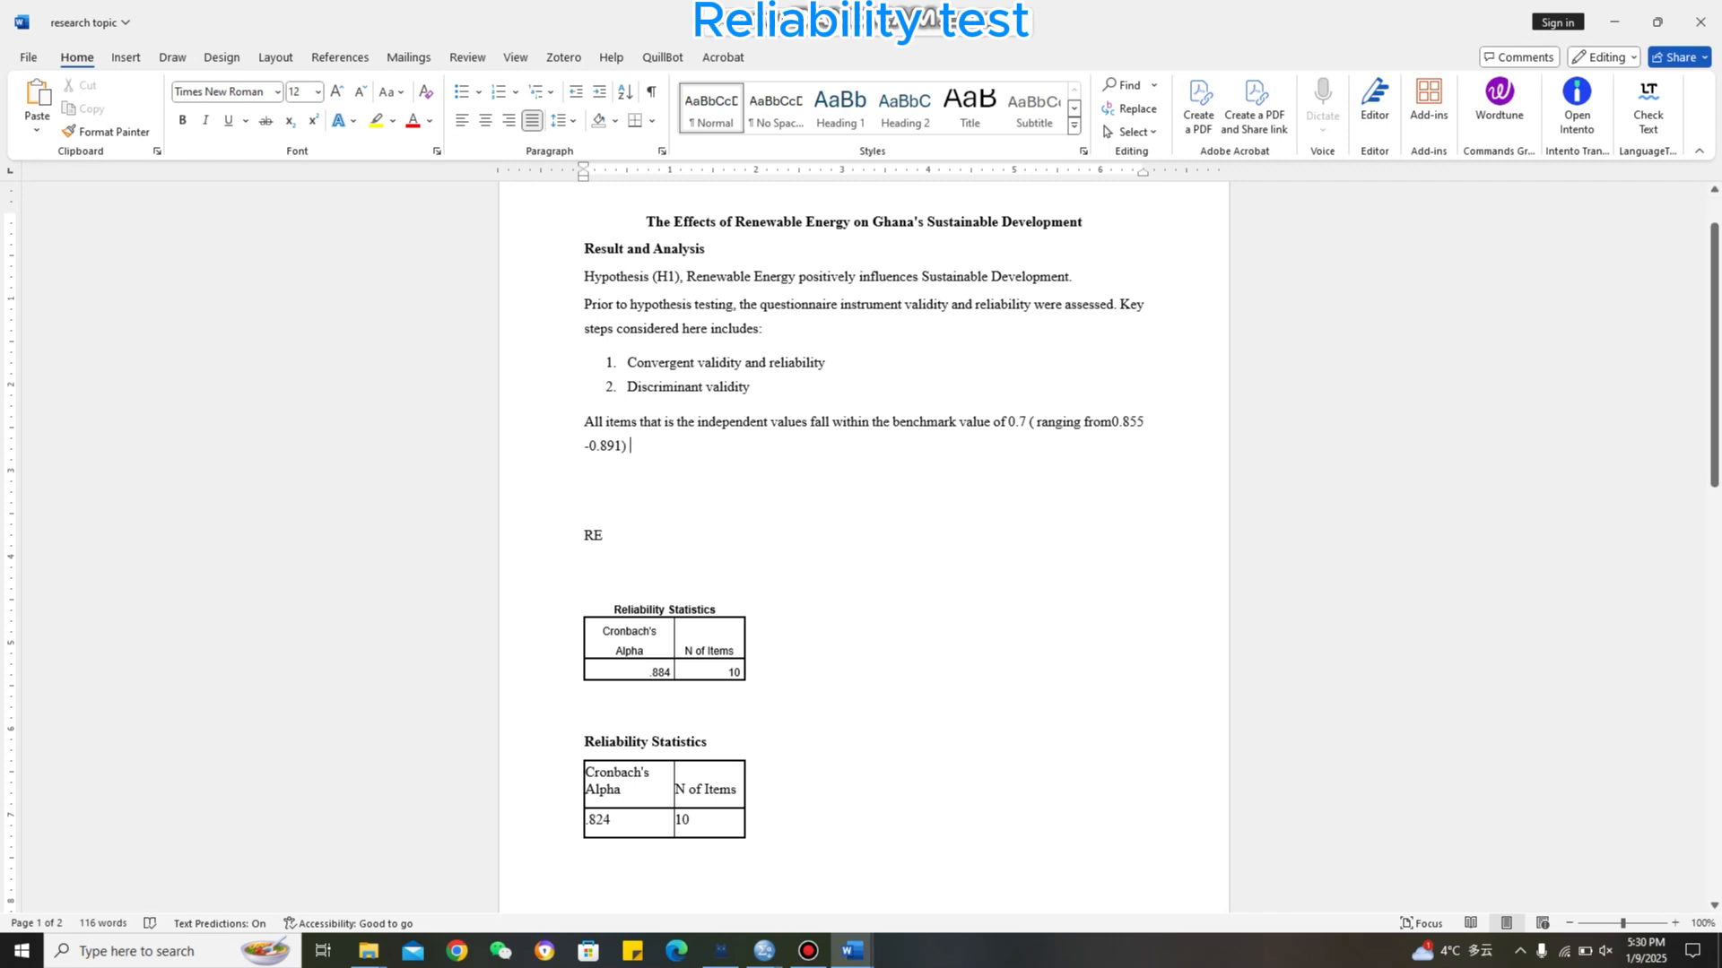
type(".855")
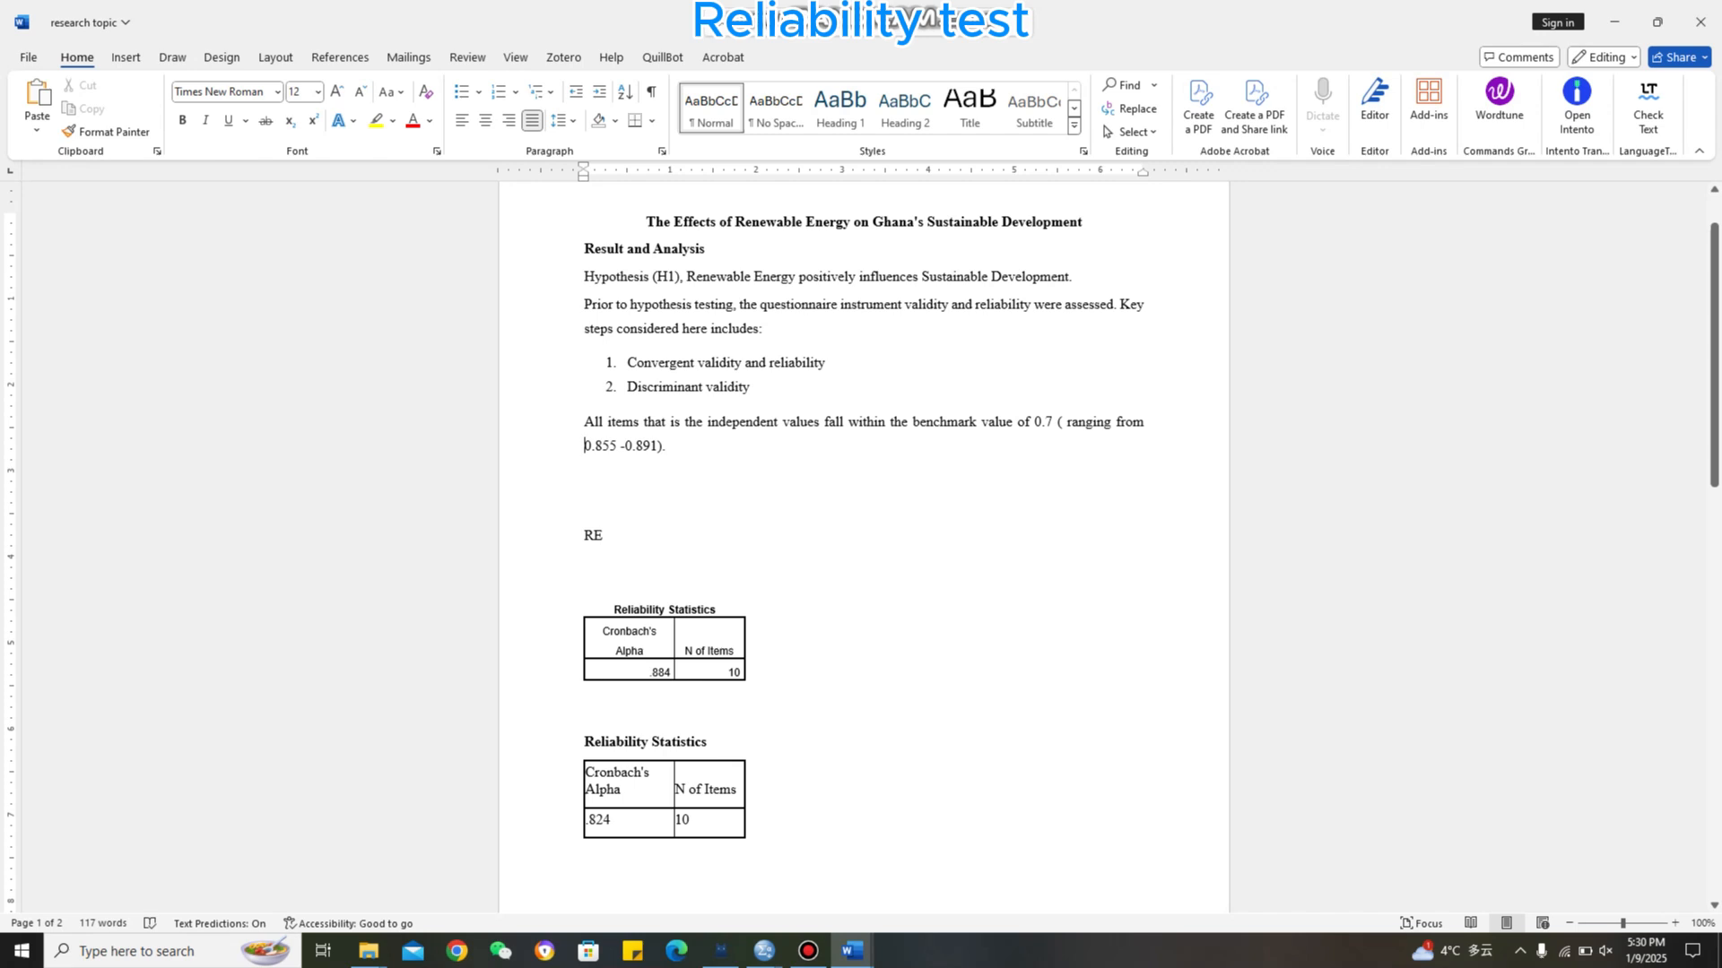
left_click(633, 445)
key("BackSpace")
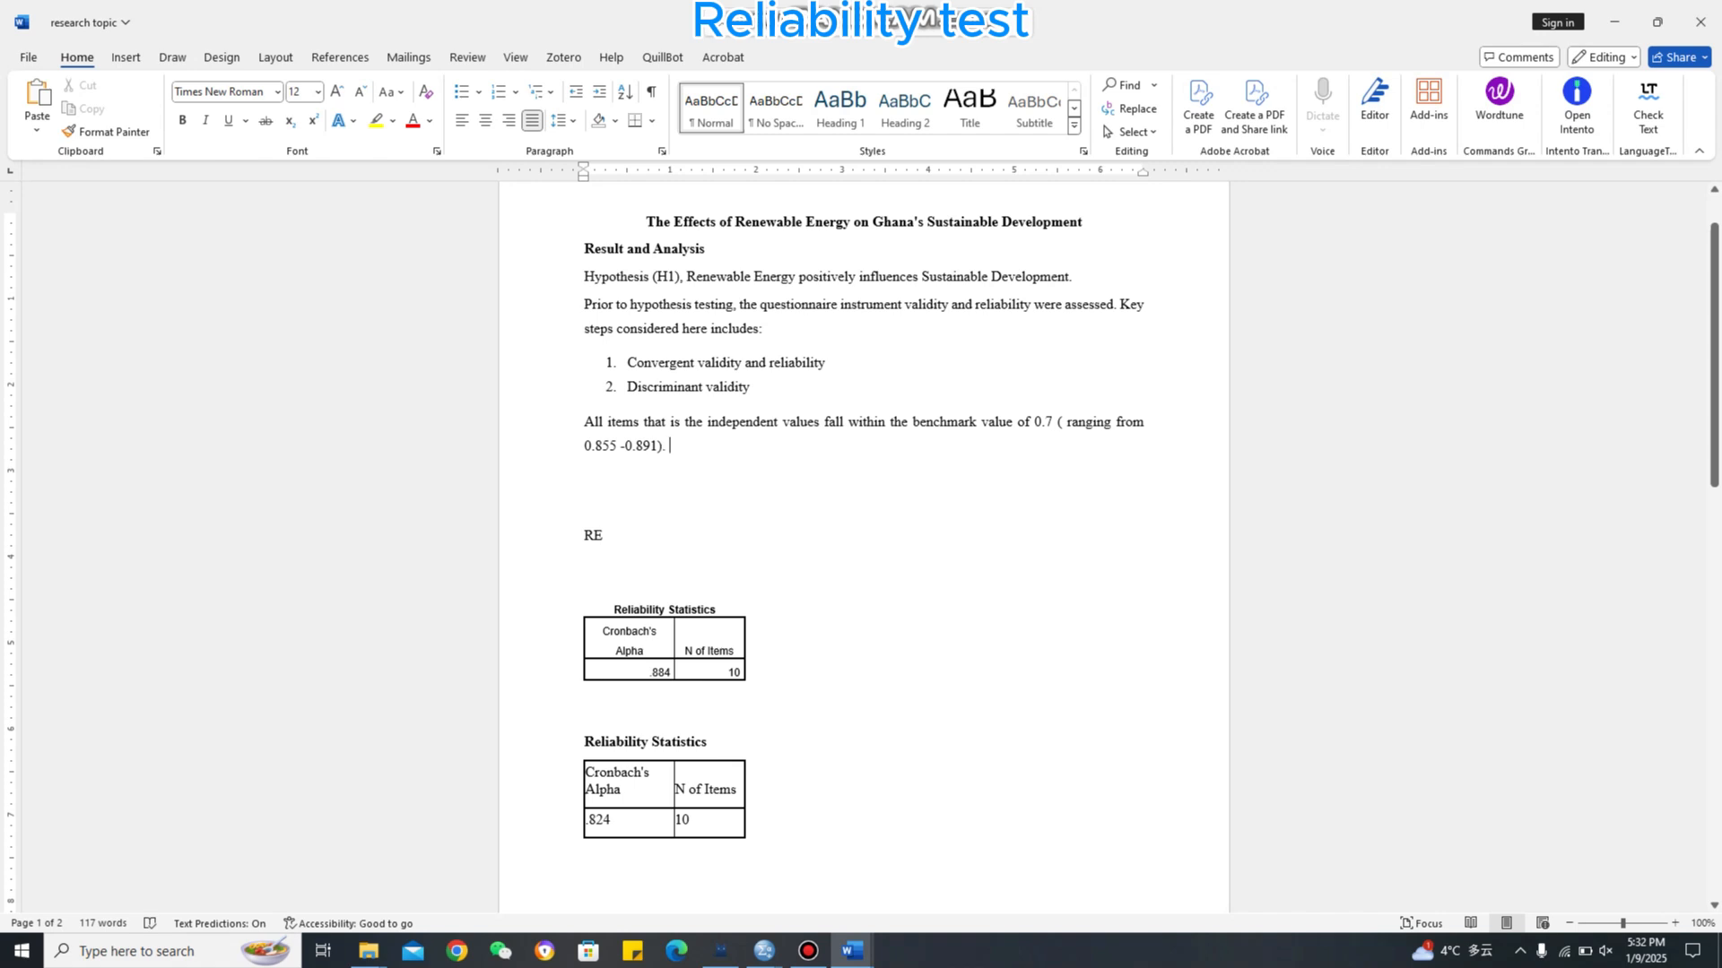
Delete the 0.7 benchmark value in front of the parenthesis
left_click(1053, 423)
key("BackSpace")
key("BackSpace")
key("BackSpace")
key("BackSpace")
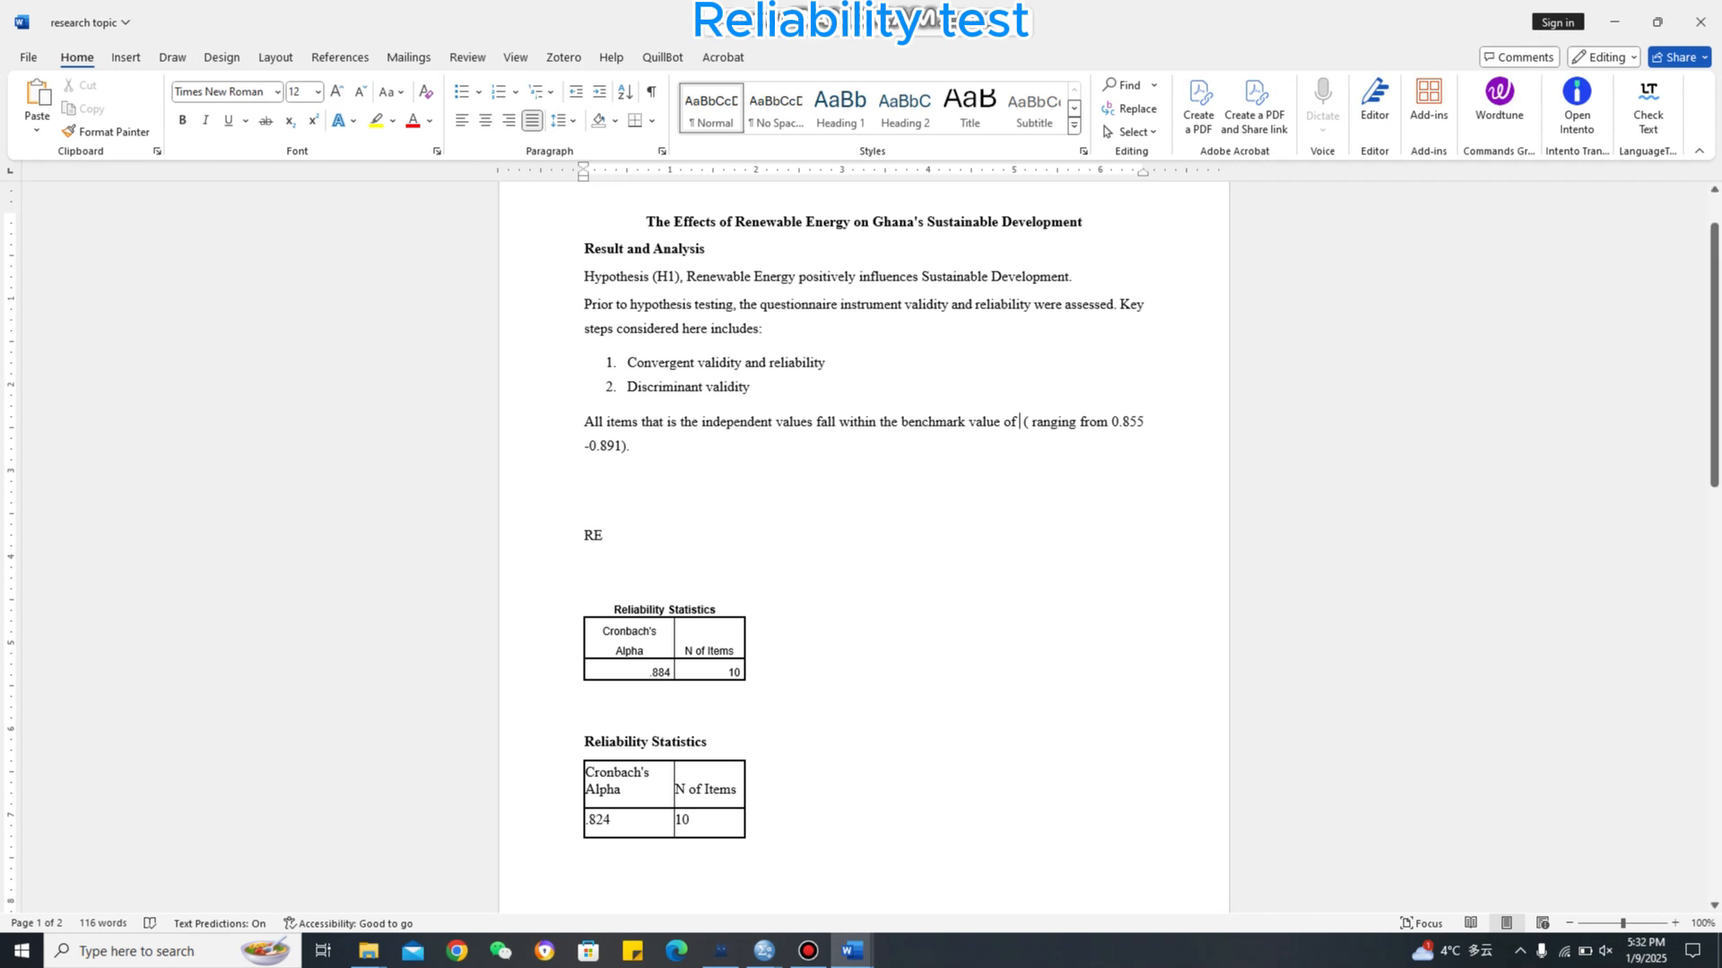
Insert "variables," between "independent" and "values" in the sentence below the numbered list
left_click(776, 422)
type("va")
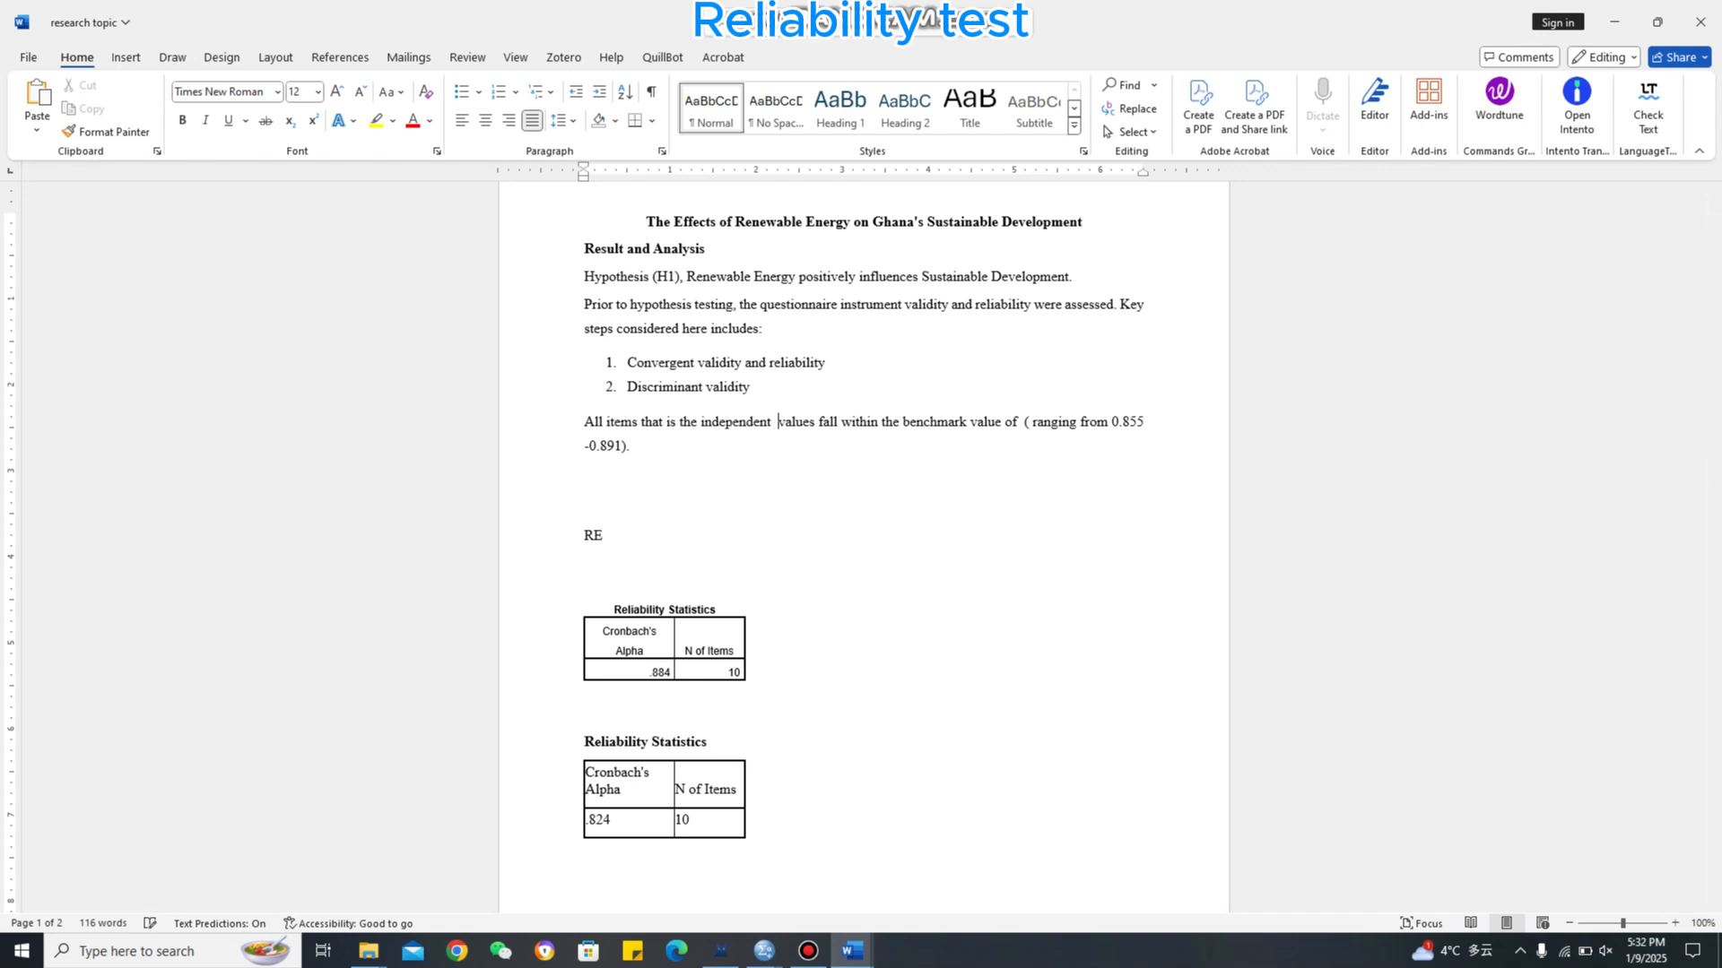
key("BackSpace")
key("BackSpace")
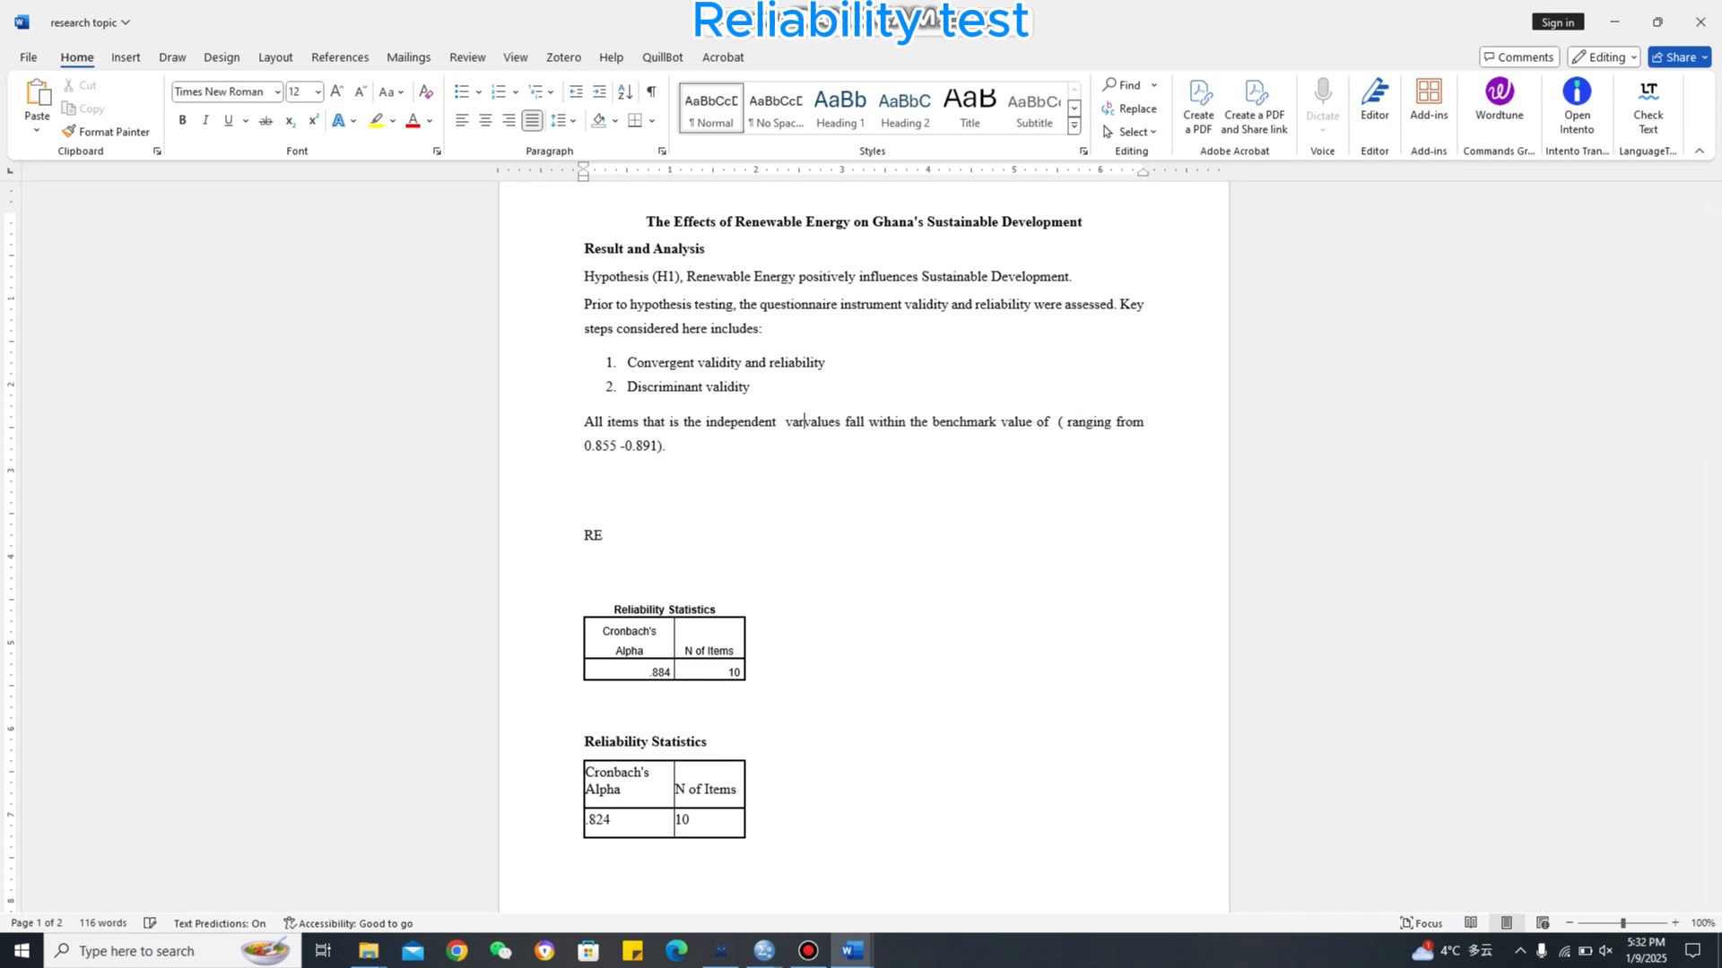
key("BackSpace")
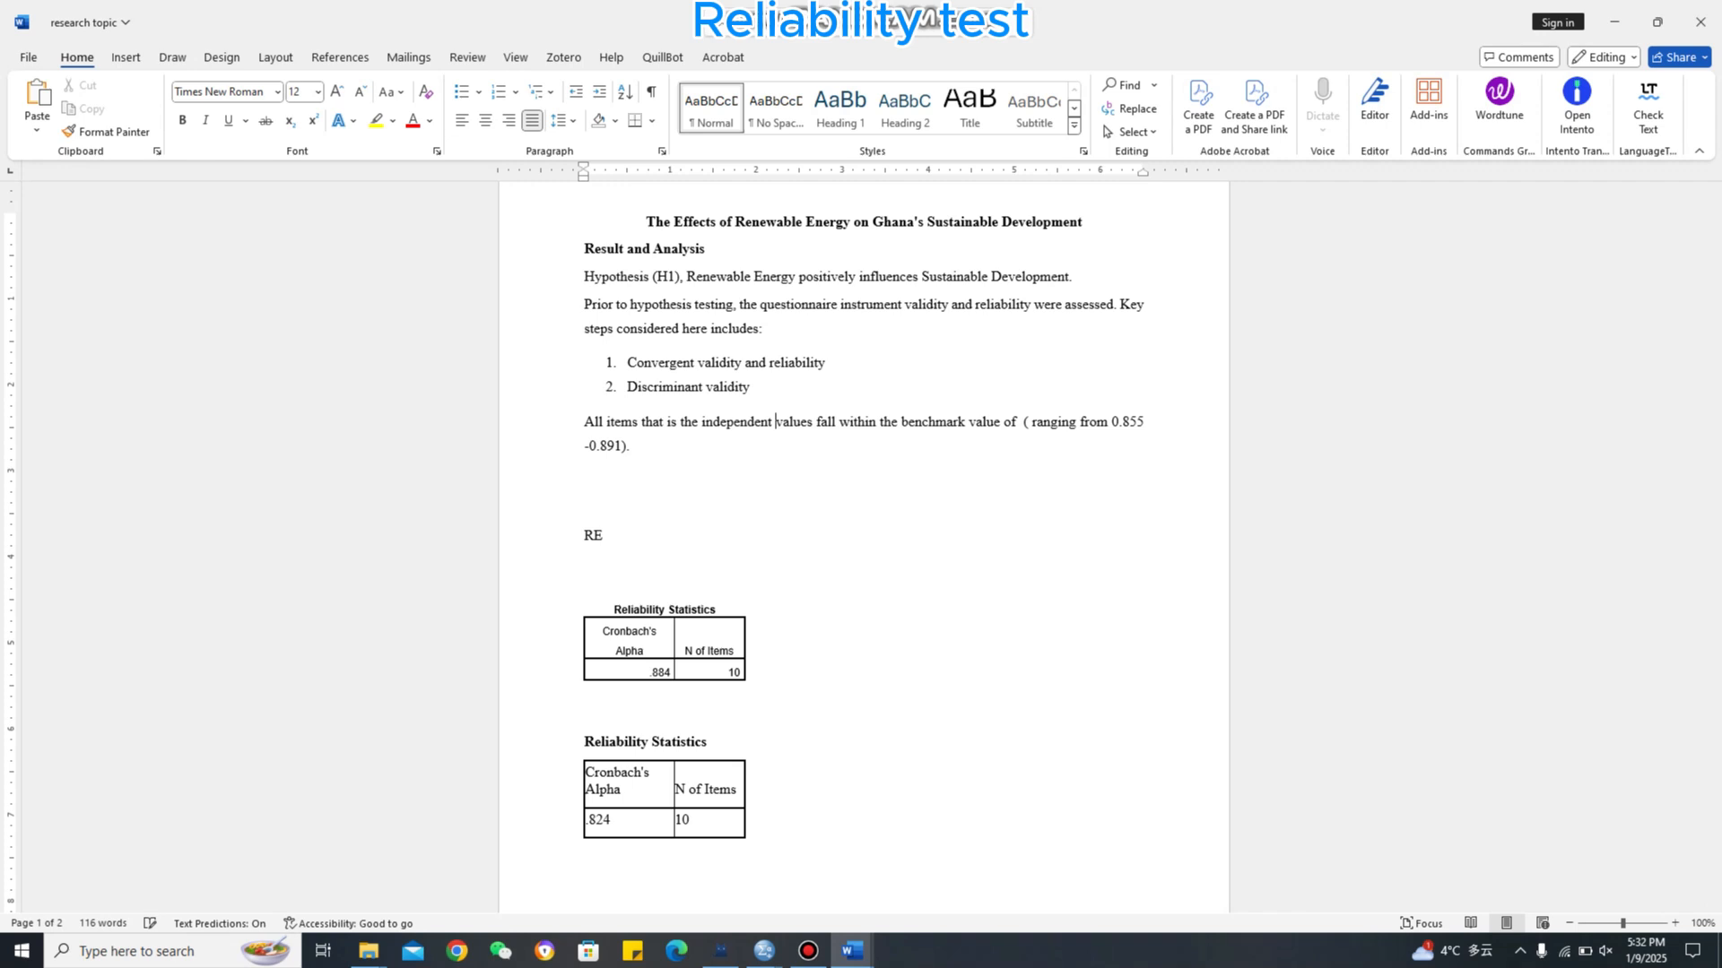
type("variables")
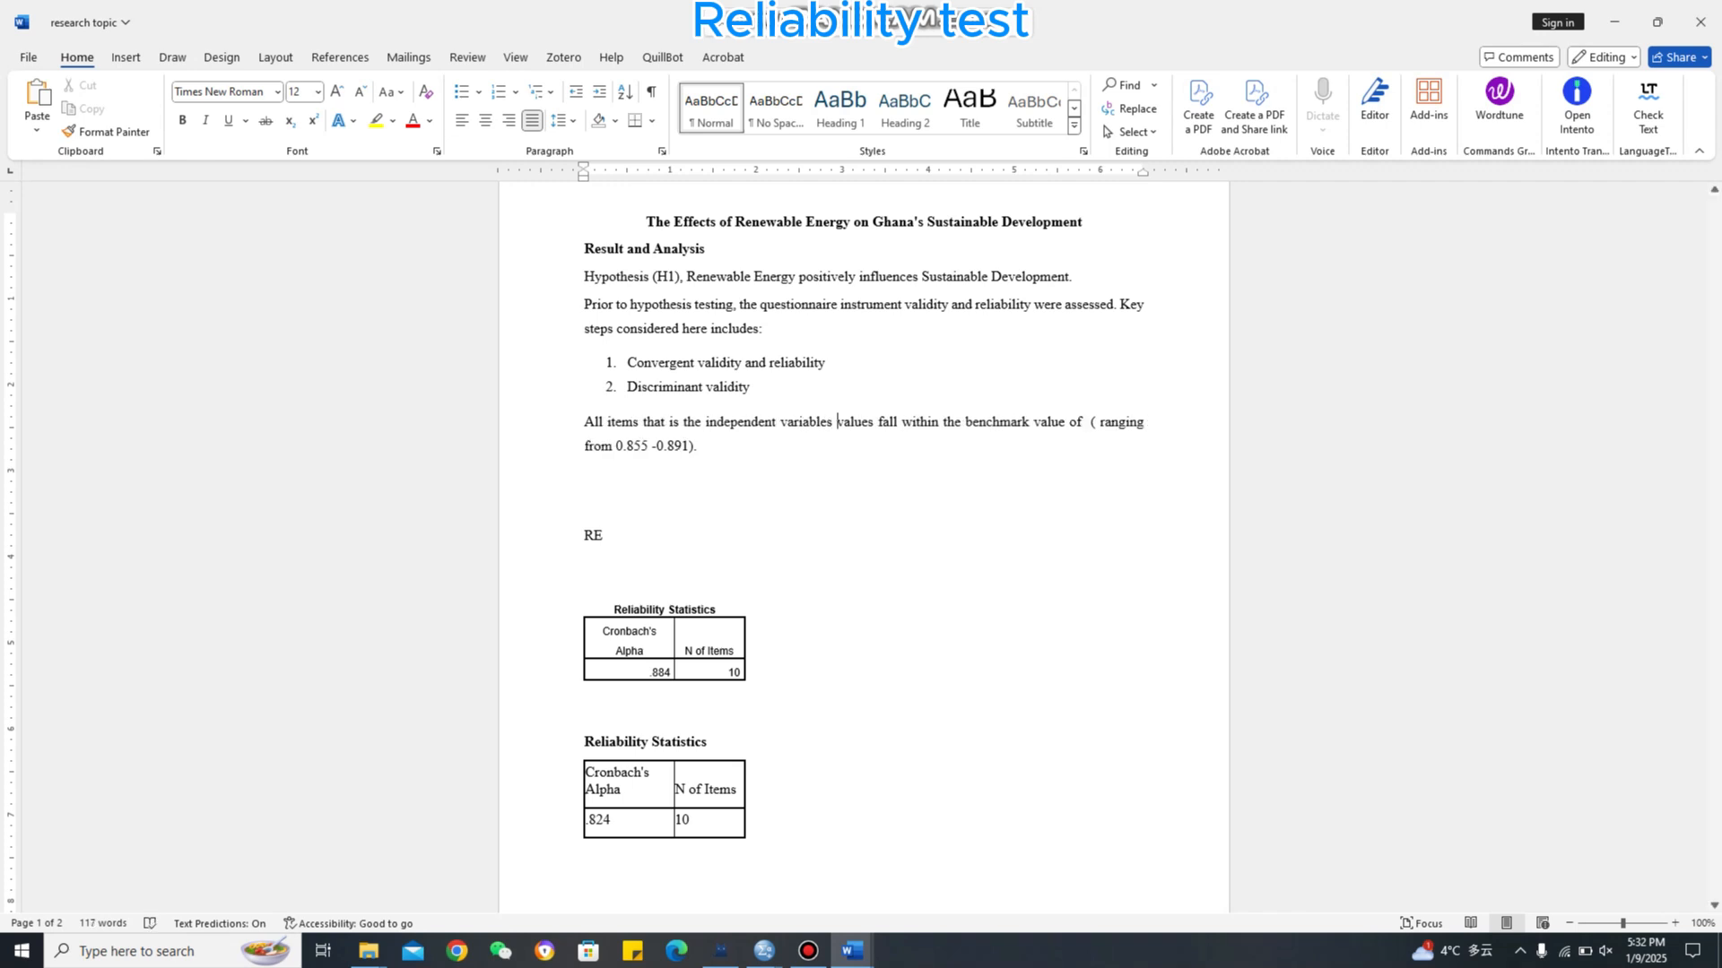
left_click(832, 422)
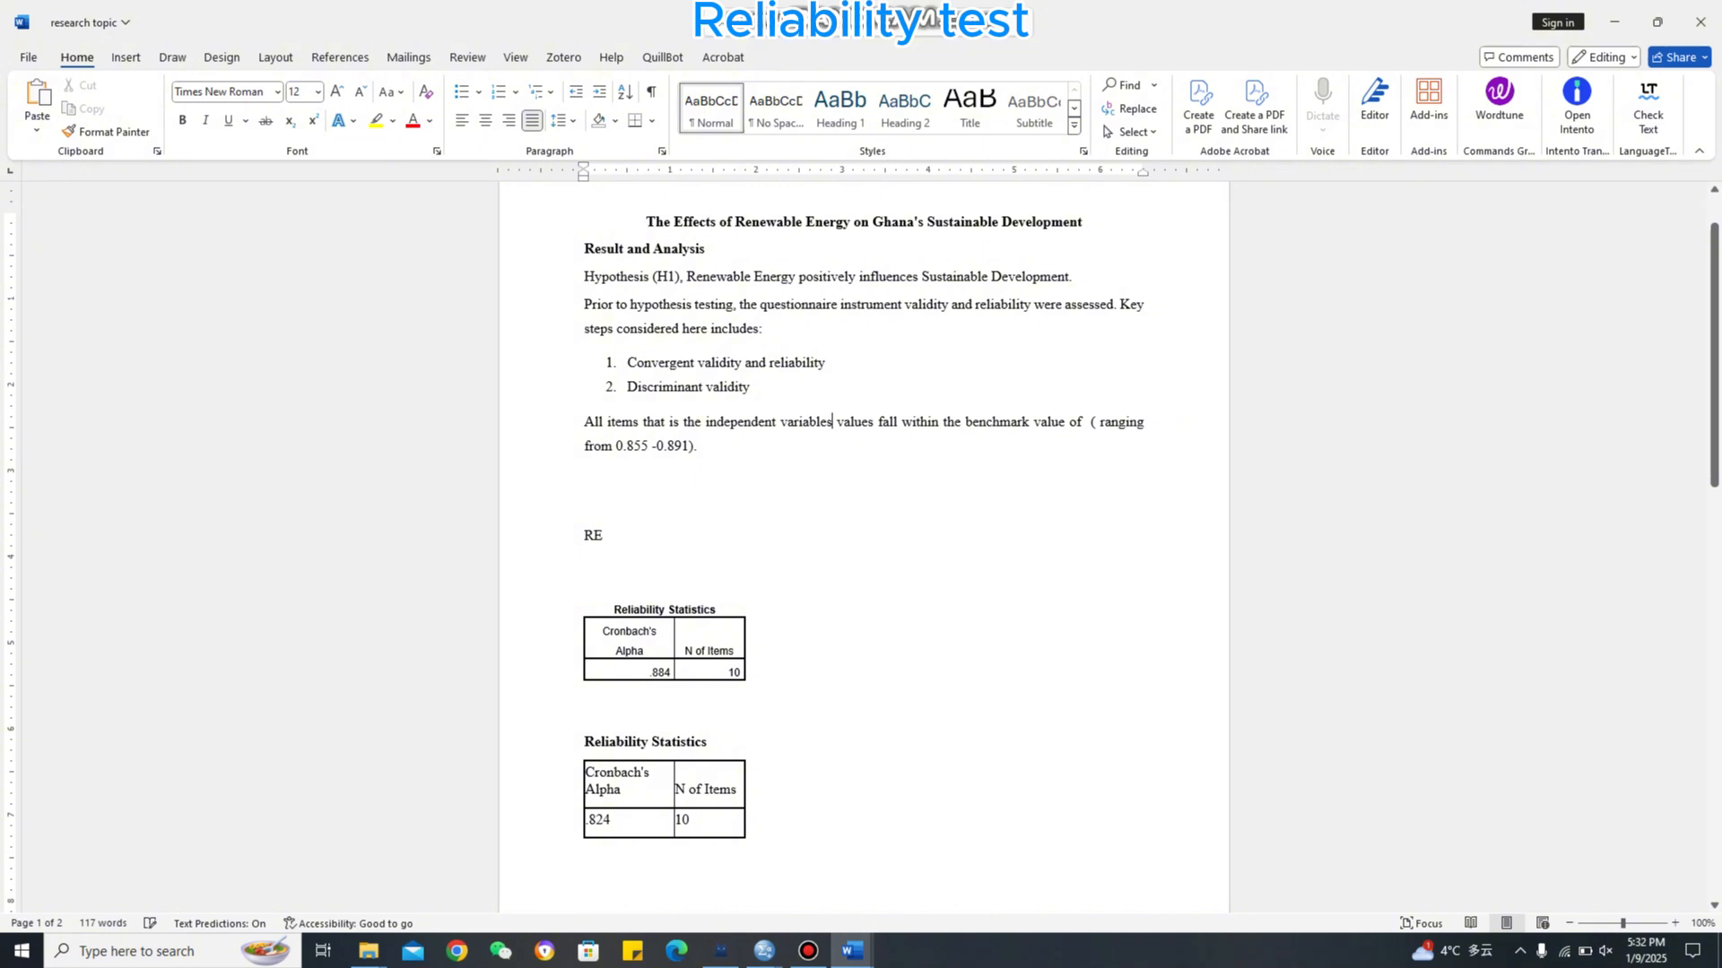
type(",")
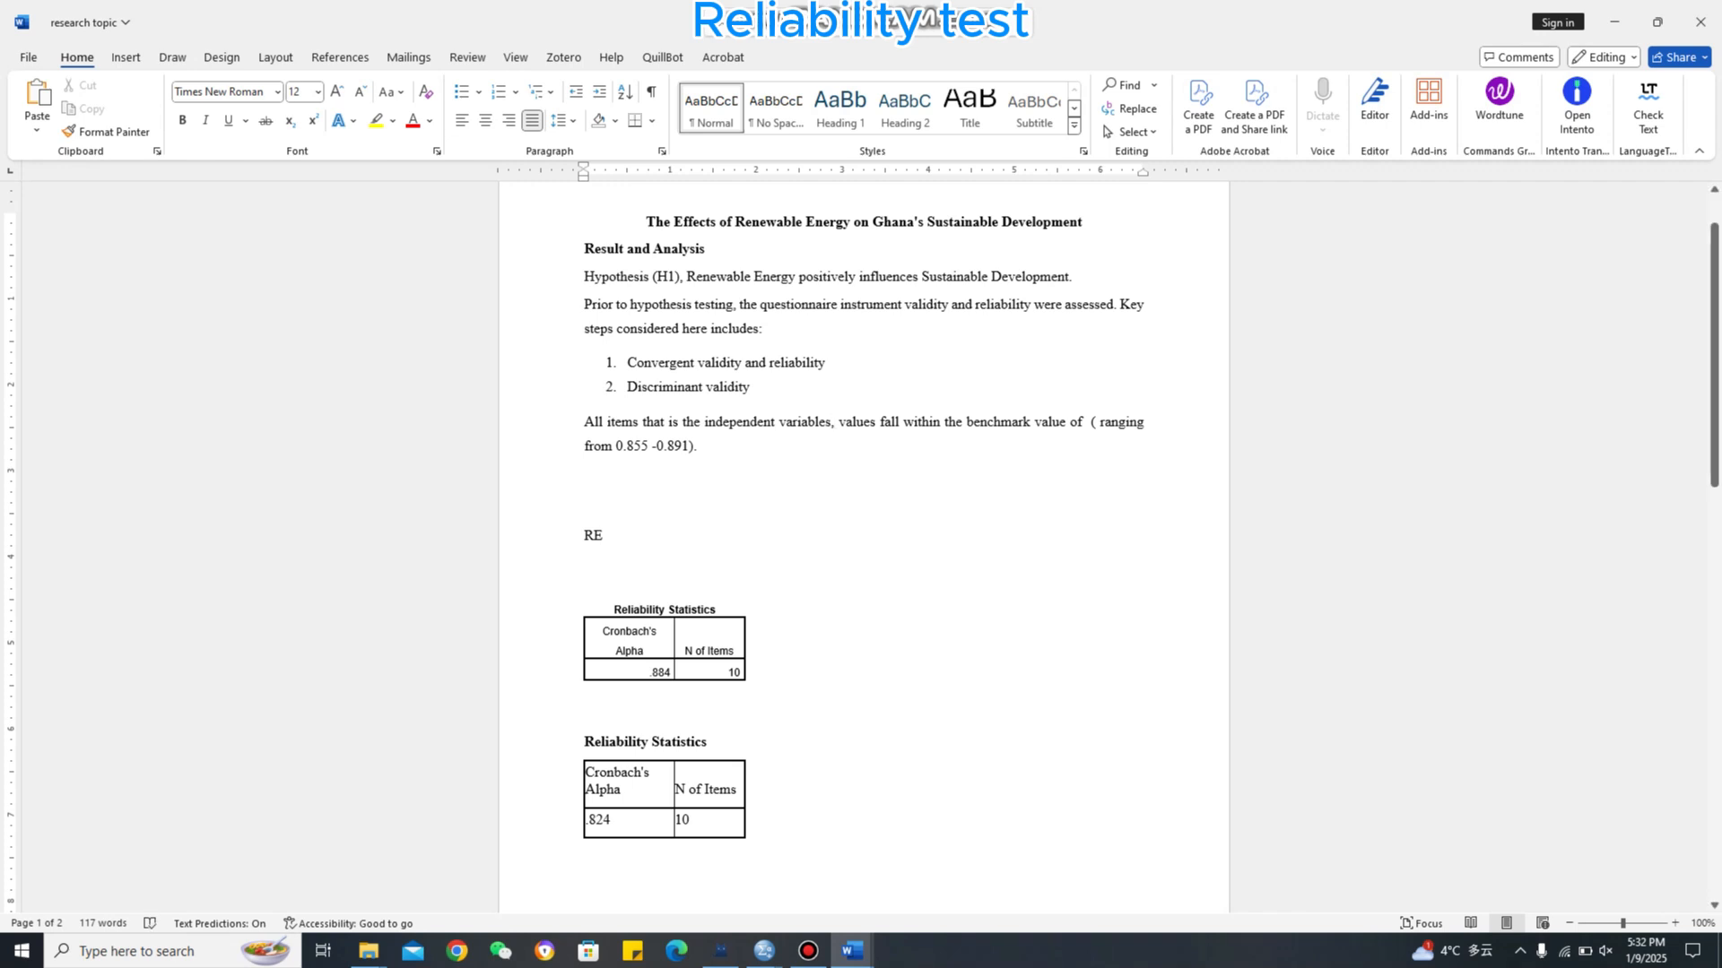
Enter 0.7 after "benchmark value of" and delete the parenthesized range that follows it
type("0 ")
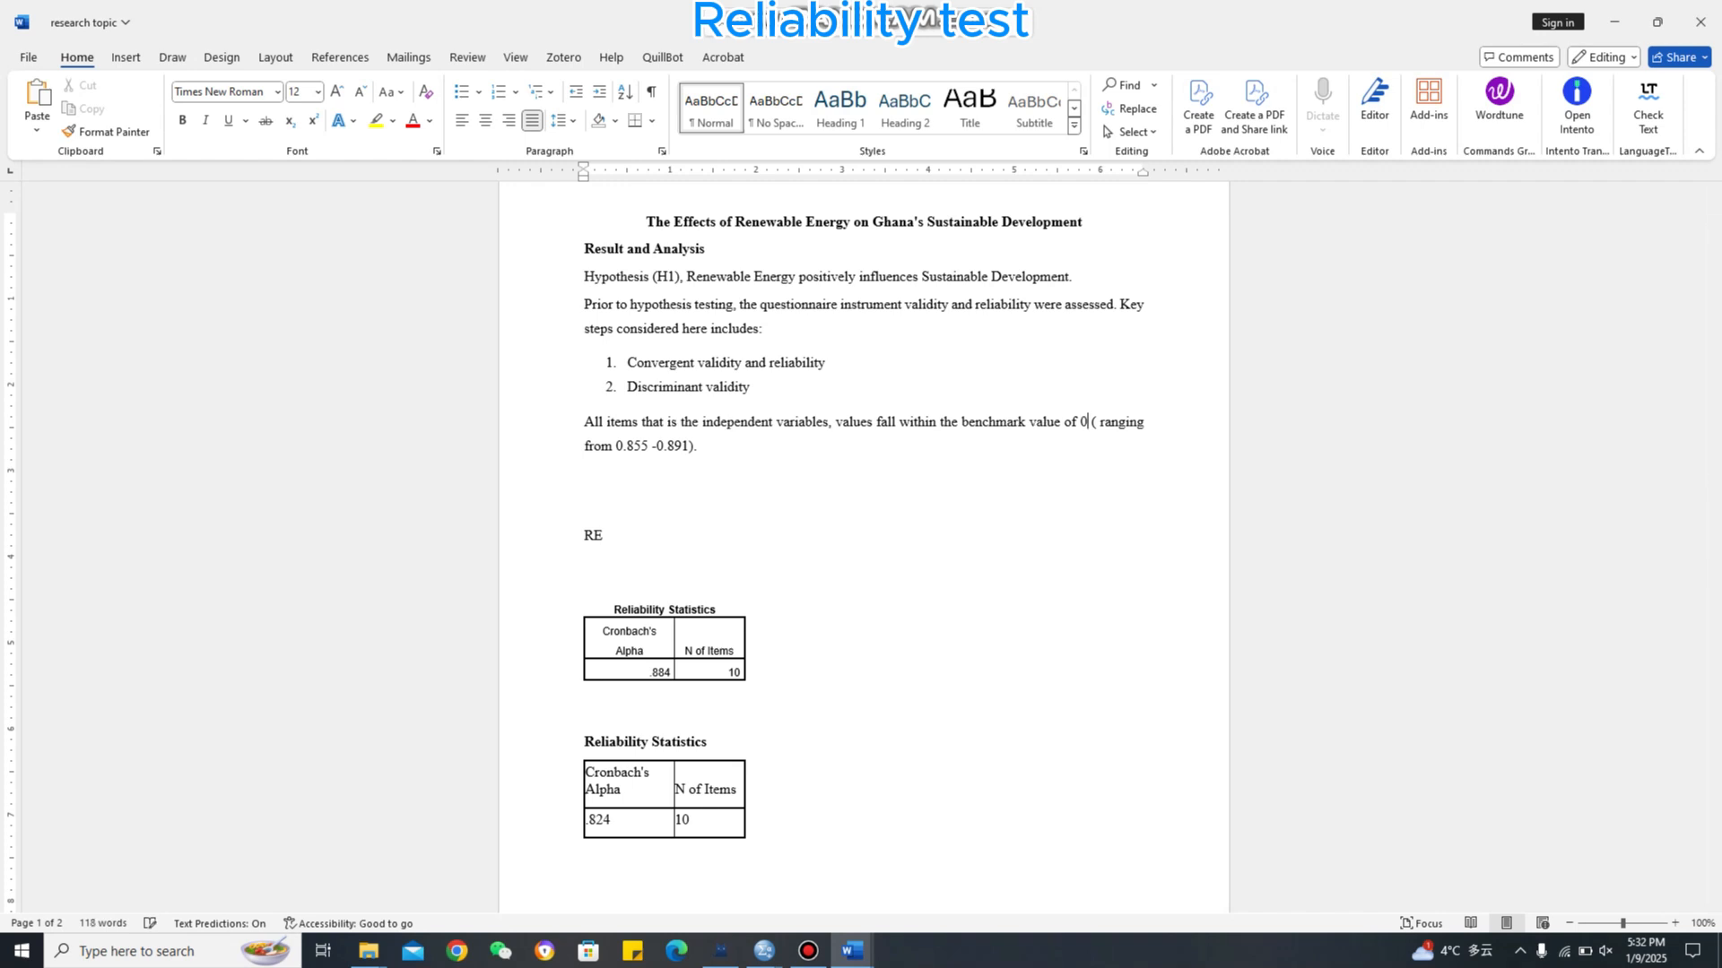
type(".7")
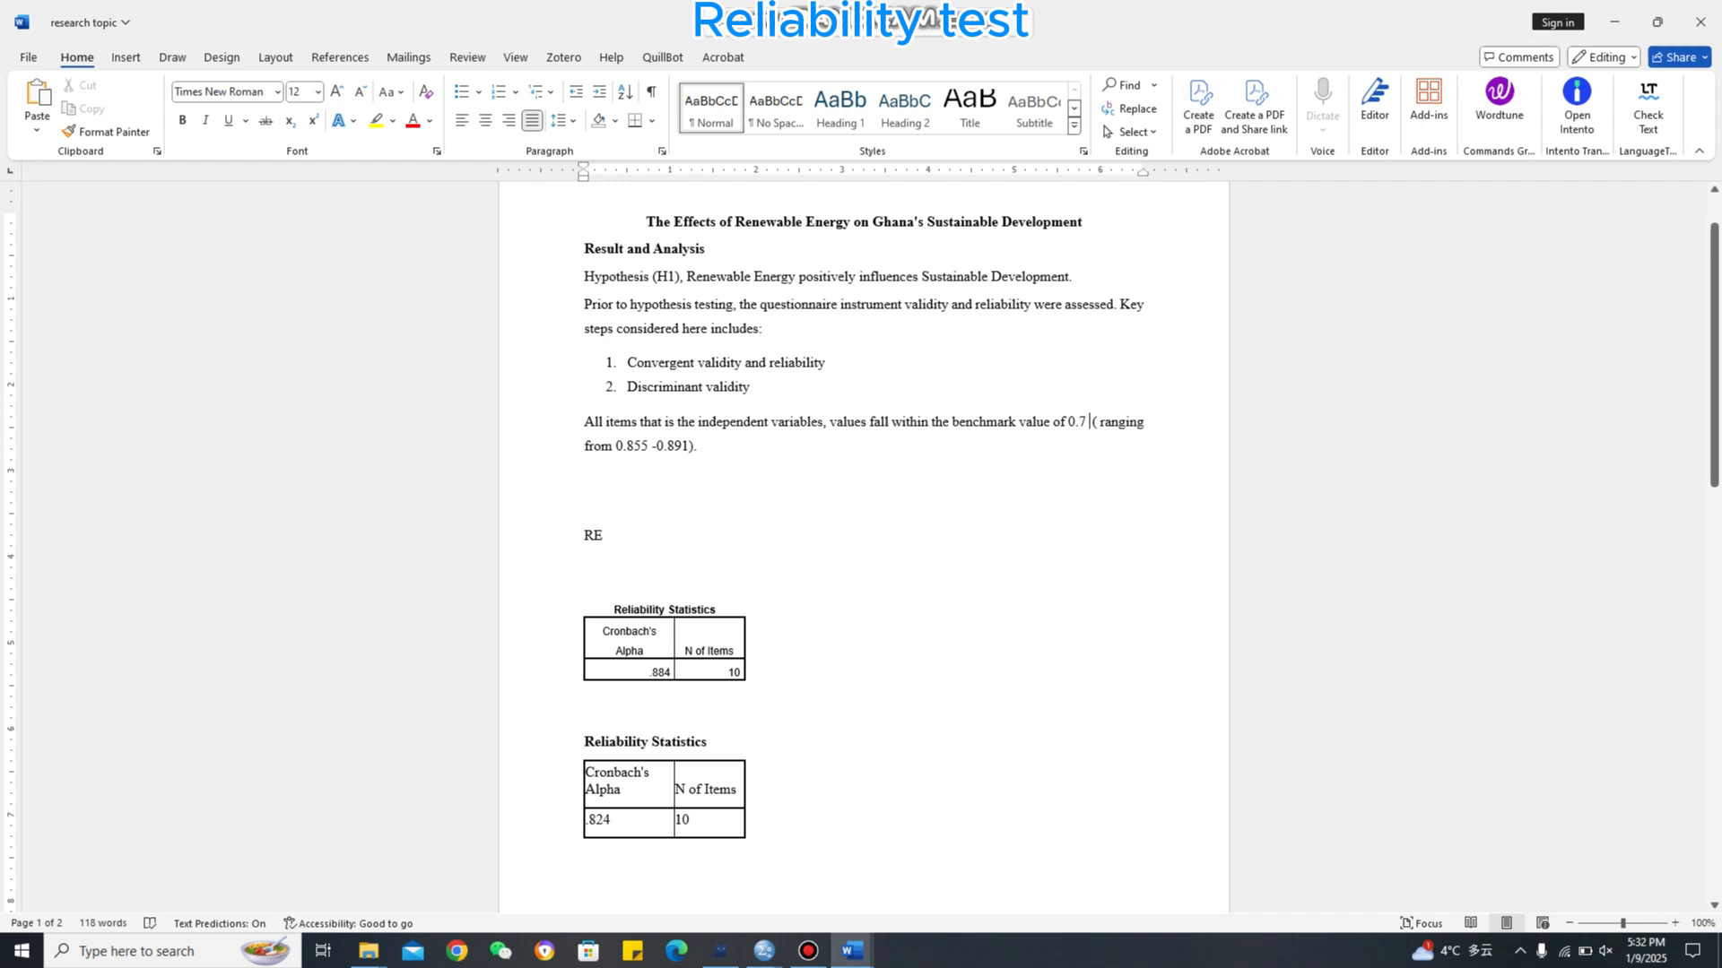
key("ctrl+shift+Down")
key("BackSpace")
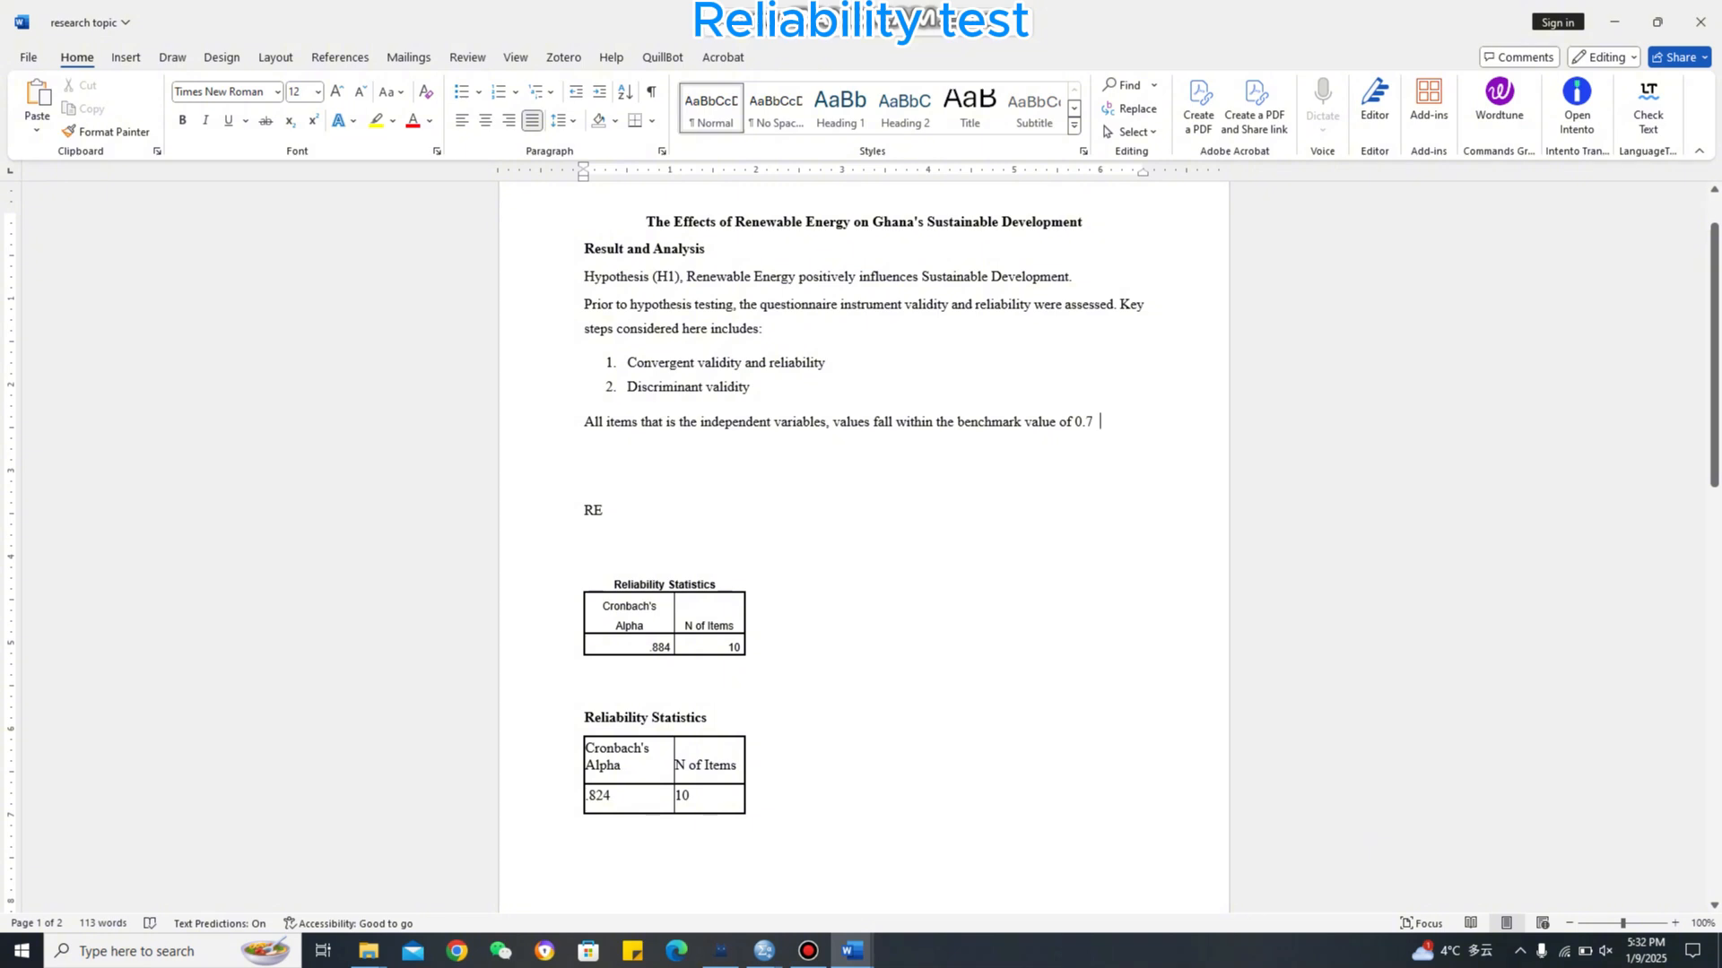
Add "(ie. 0.884)" after 0.7 and correct "ie" with the spelling suggestion "i.e."
type("(")
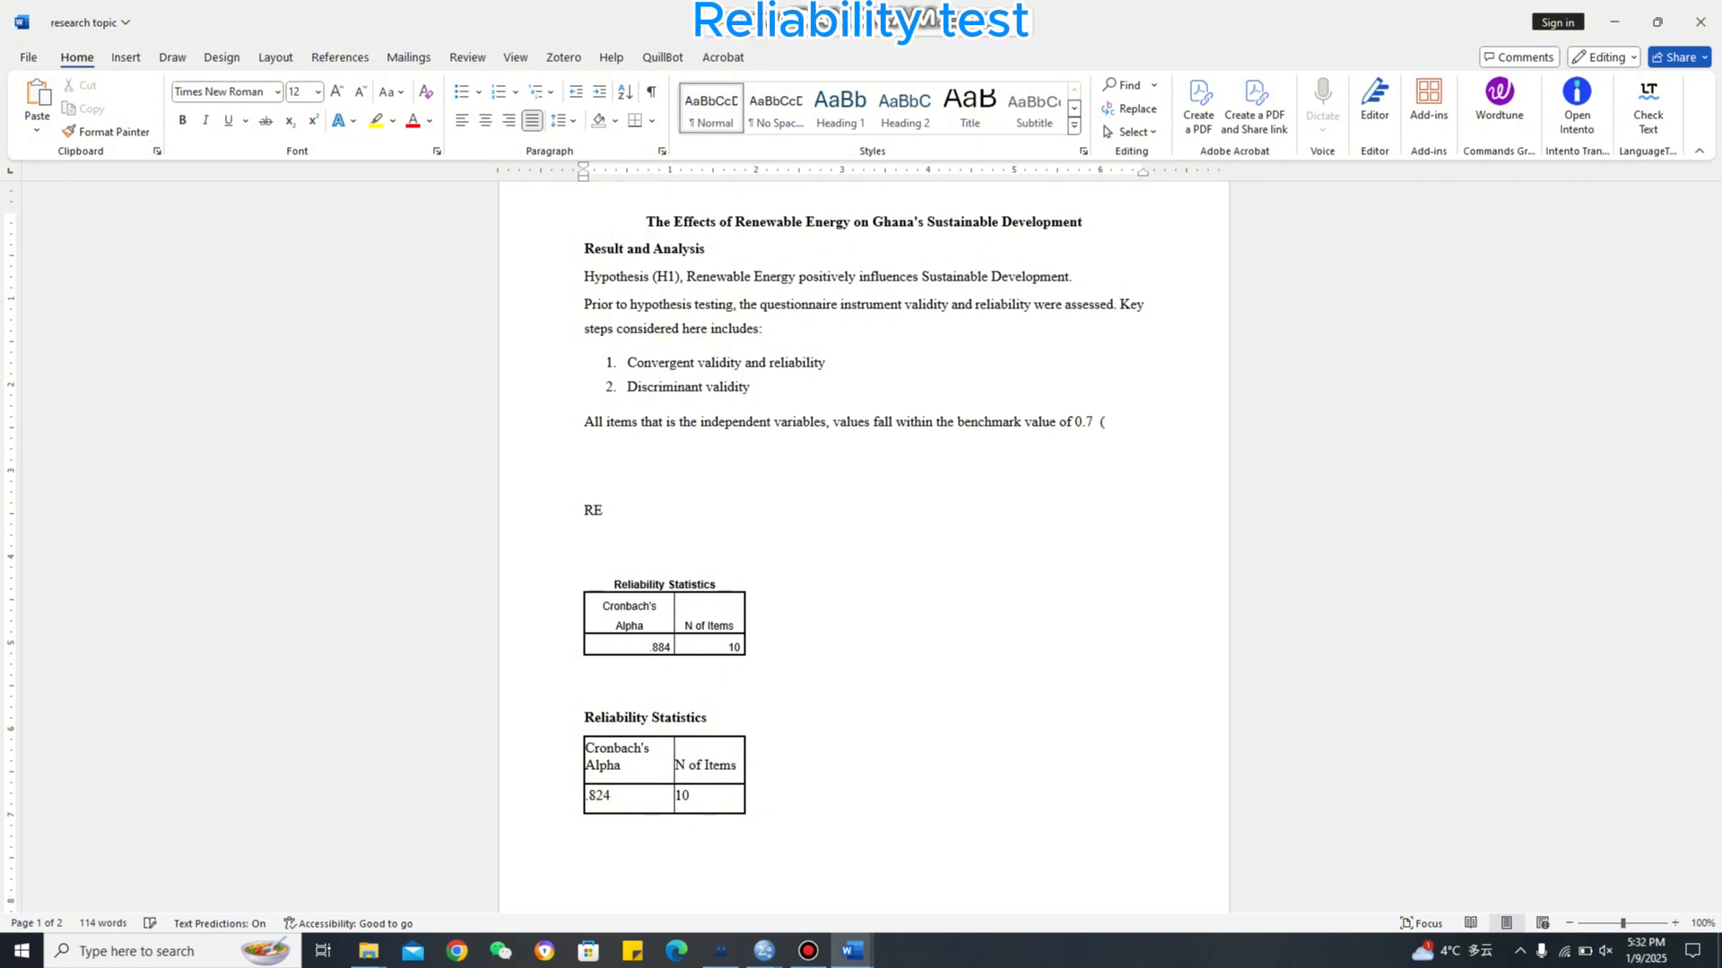
type("0.884")
left_click(1102, 422)
type("ie.")
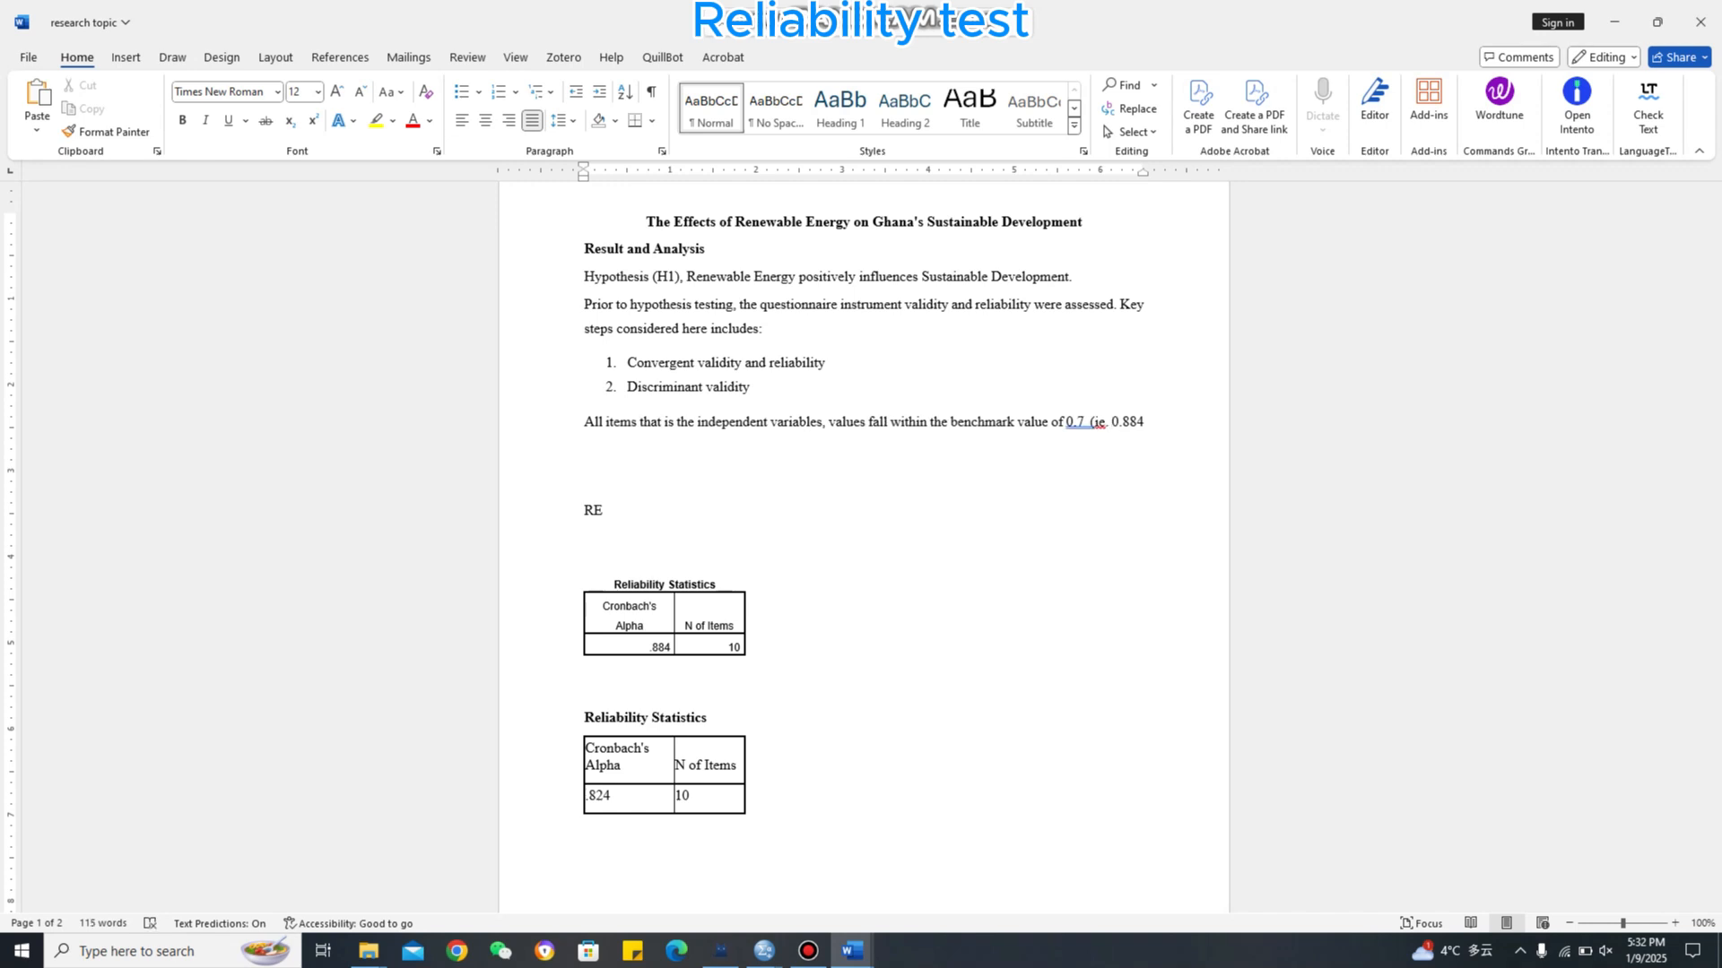
left_click(1100, 421)
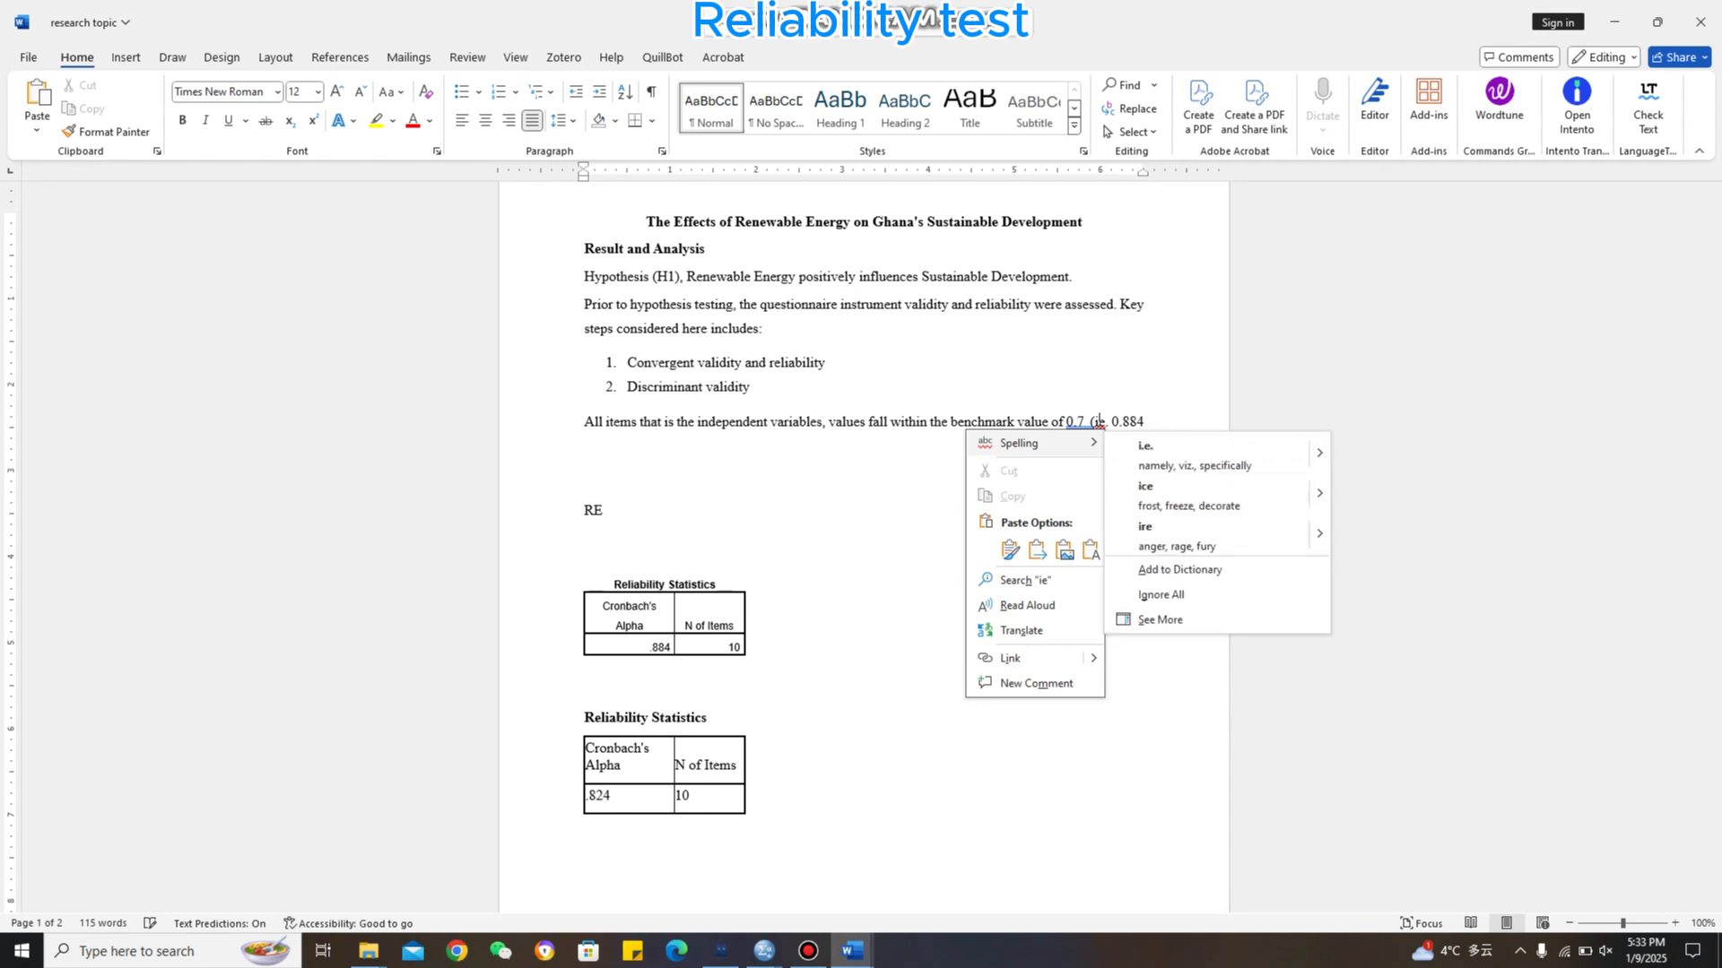
left_click(1147, 446)
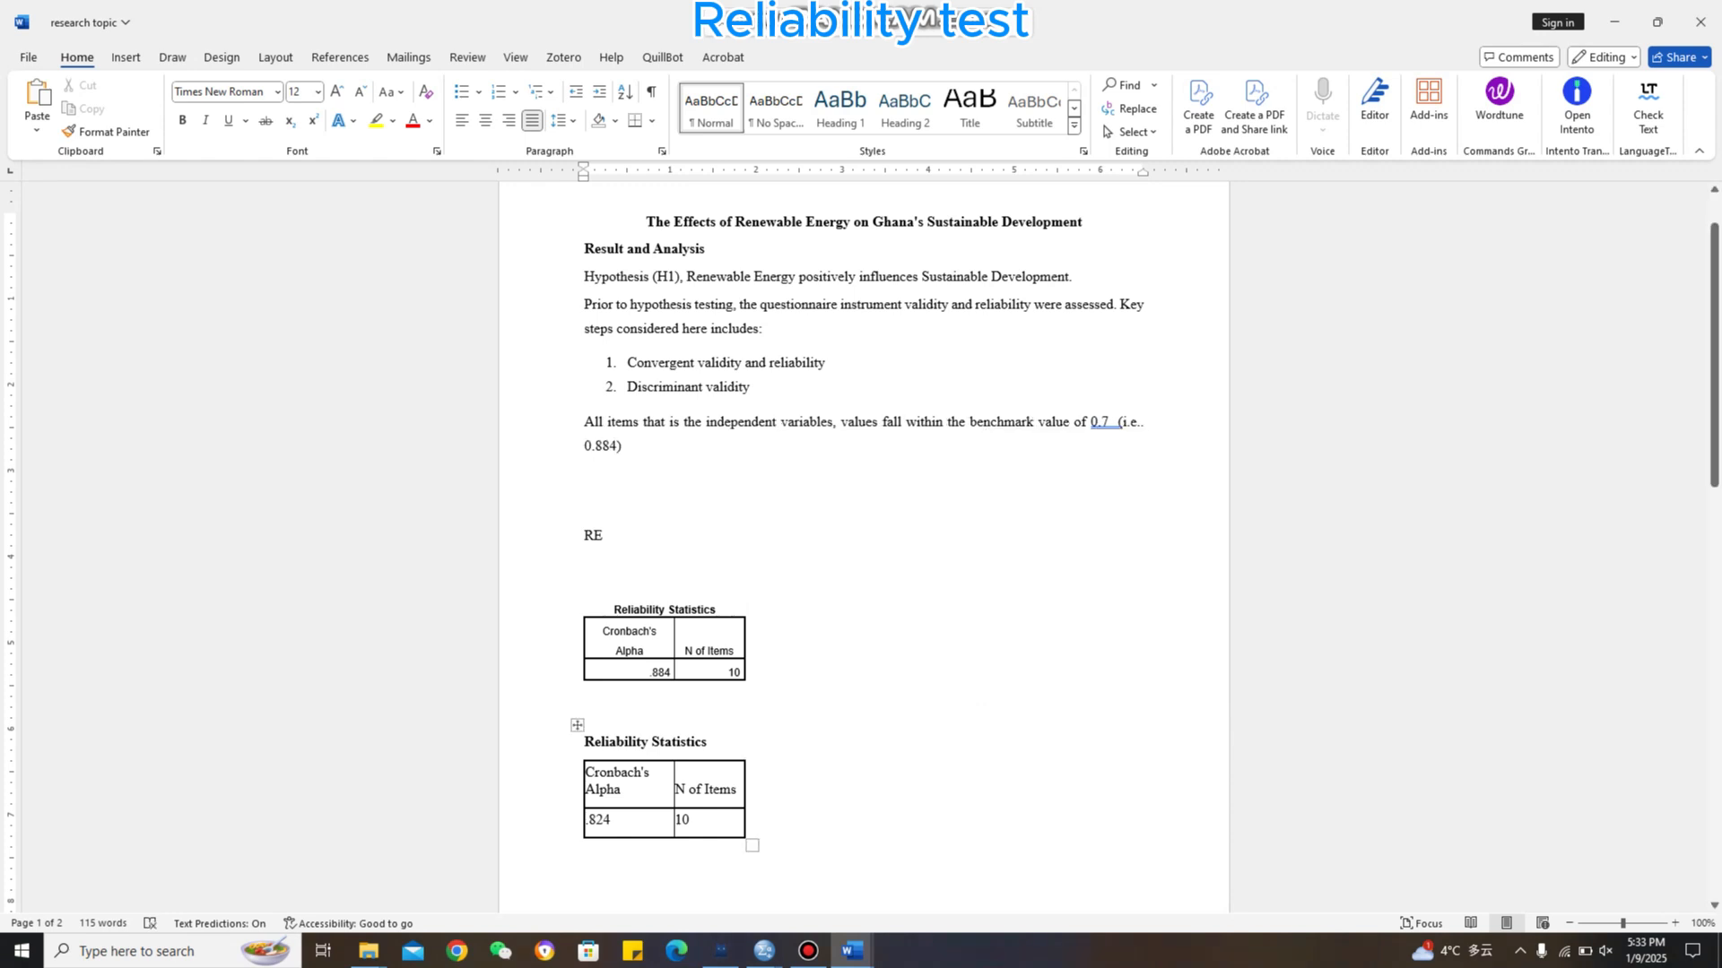